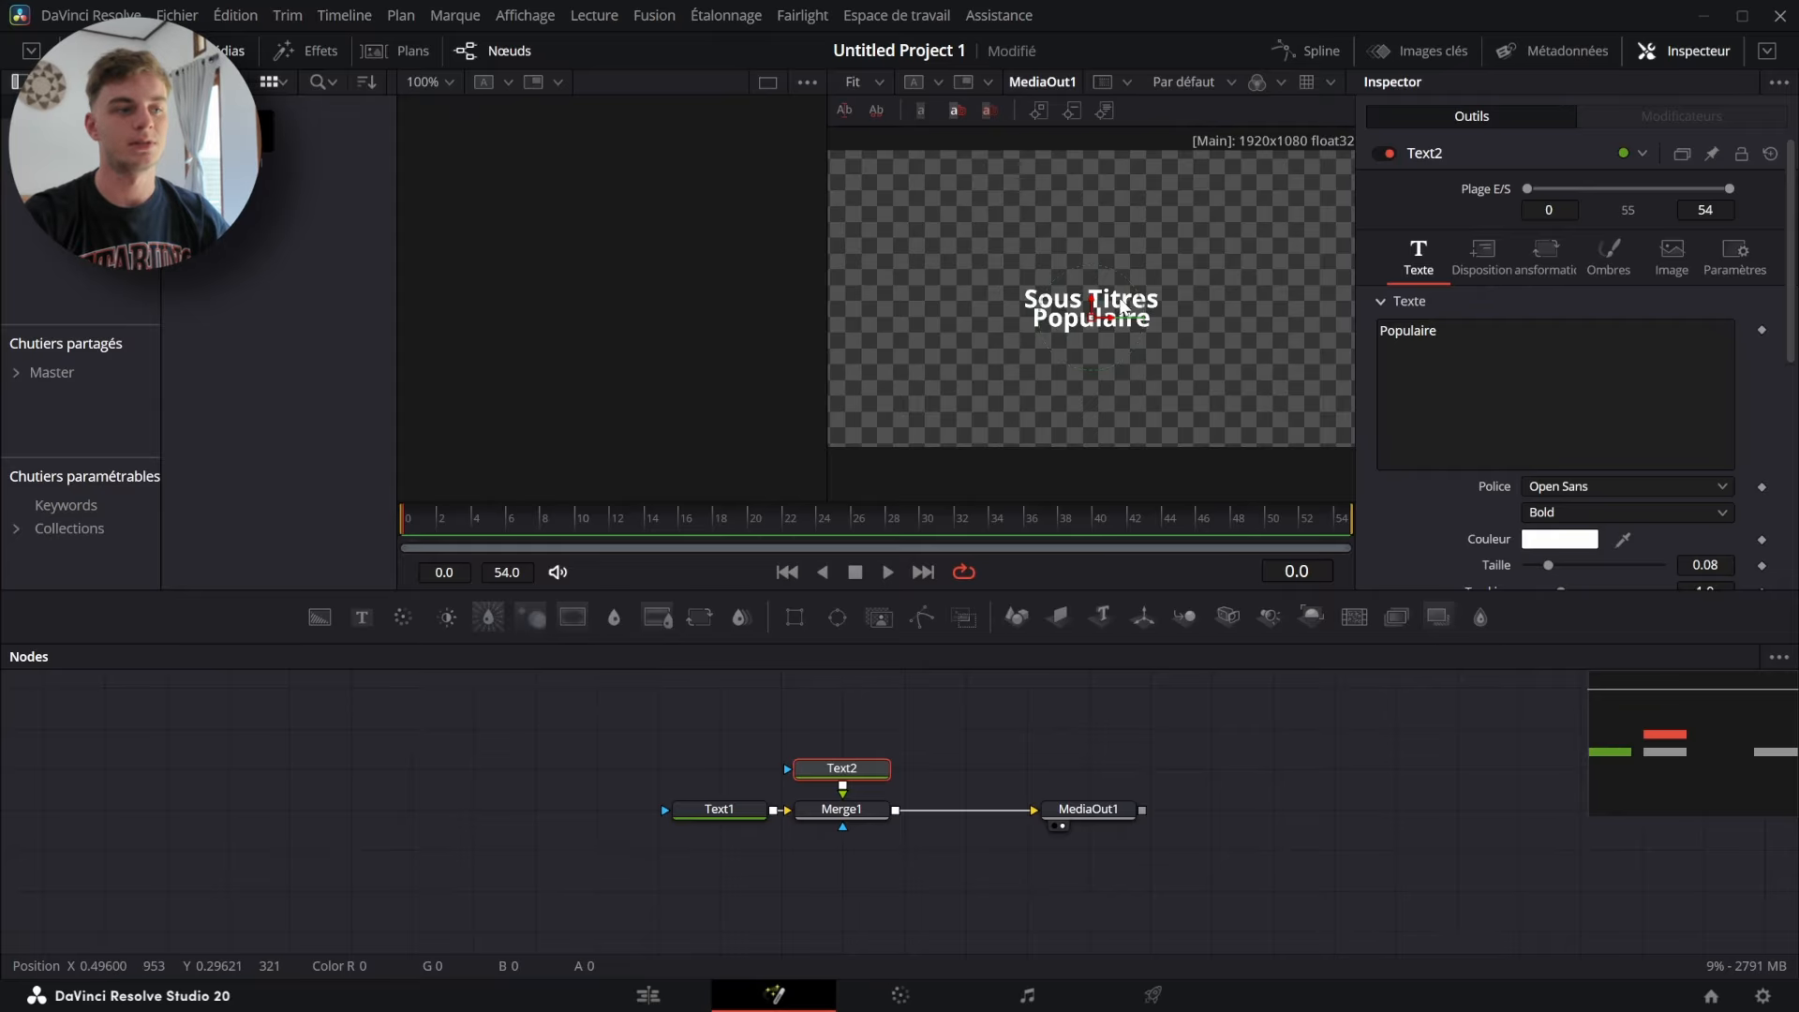
- Place "Populaire" just below "Sous Titres" and set it in Matura MT Script Capitals at size 0.1457
{"action": "left_click_drag", "start_coordinate": [1097, 296], "coordinate": [1096, 303]}
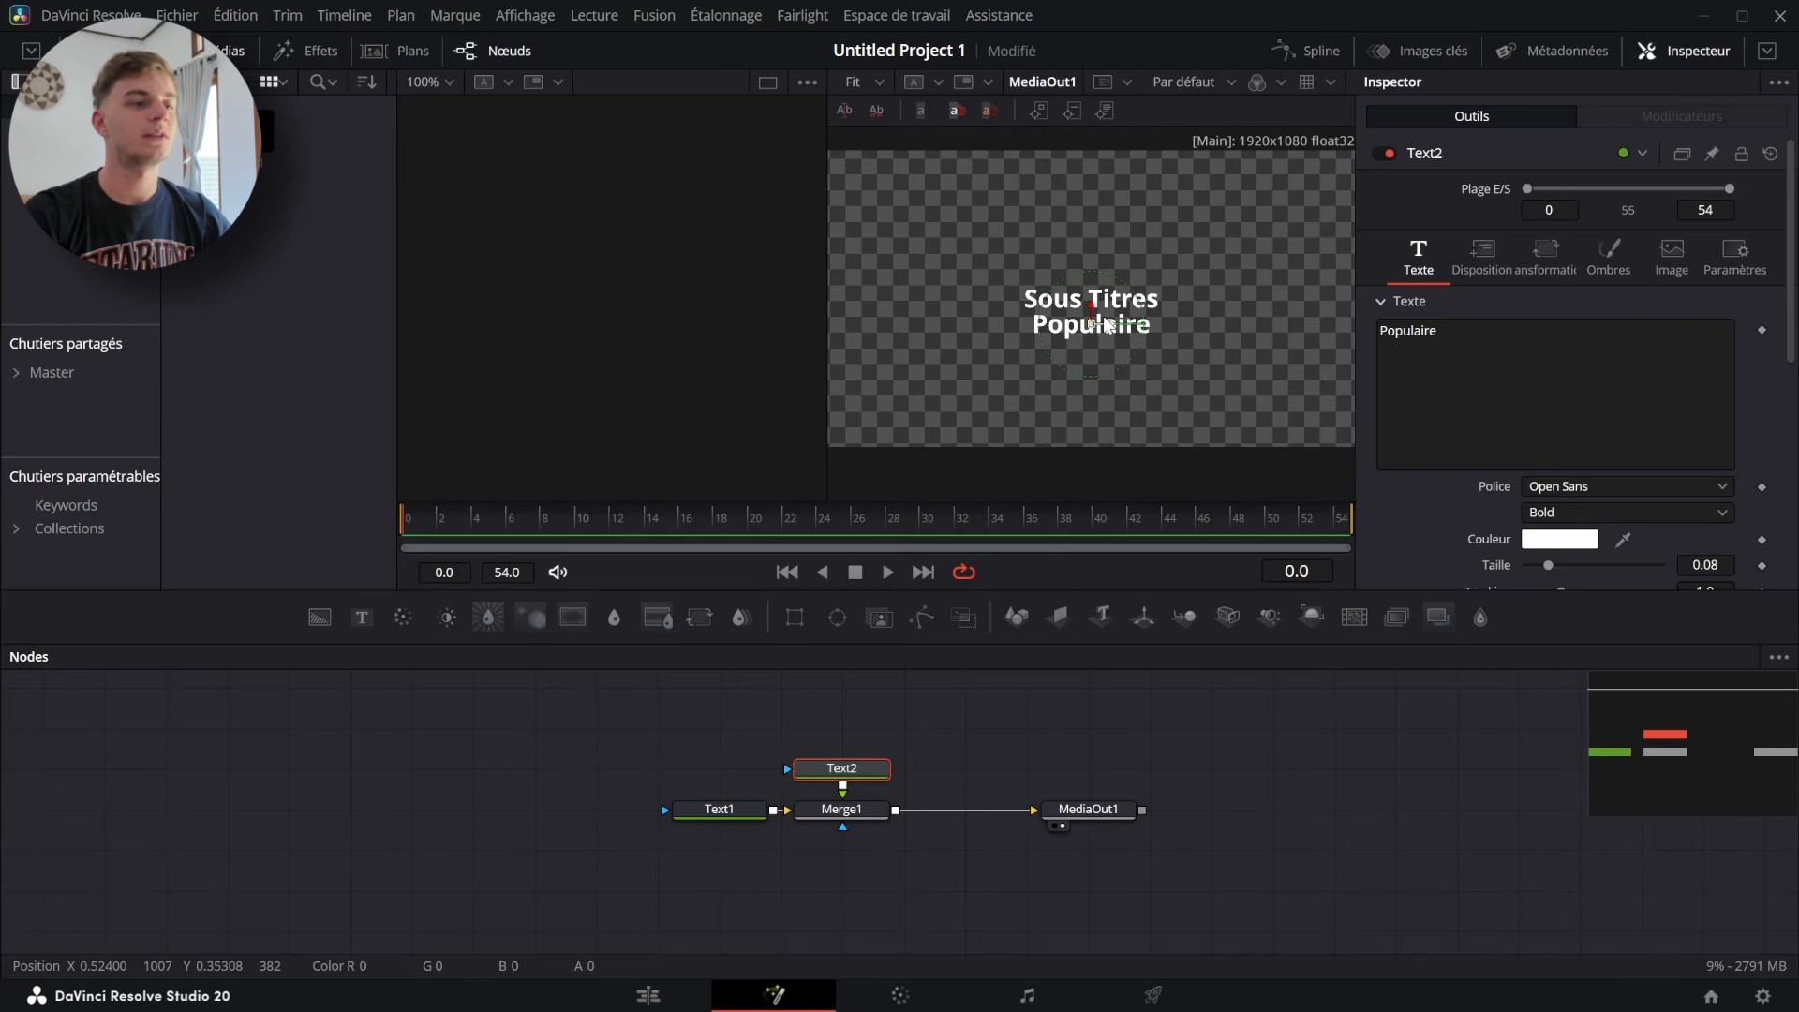
{"action": "left_click", "coordinate": [729, 809]}
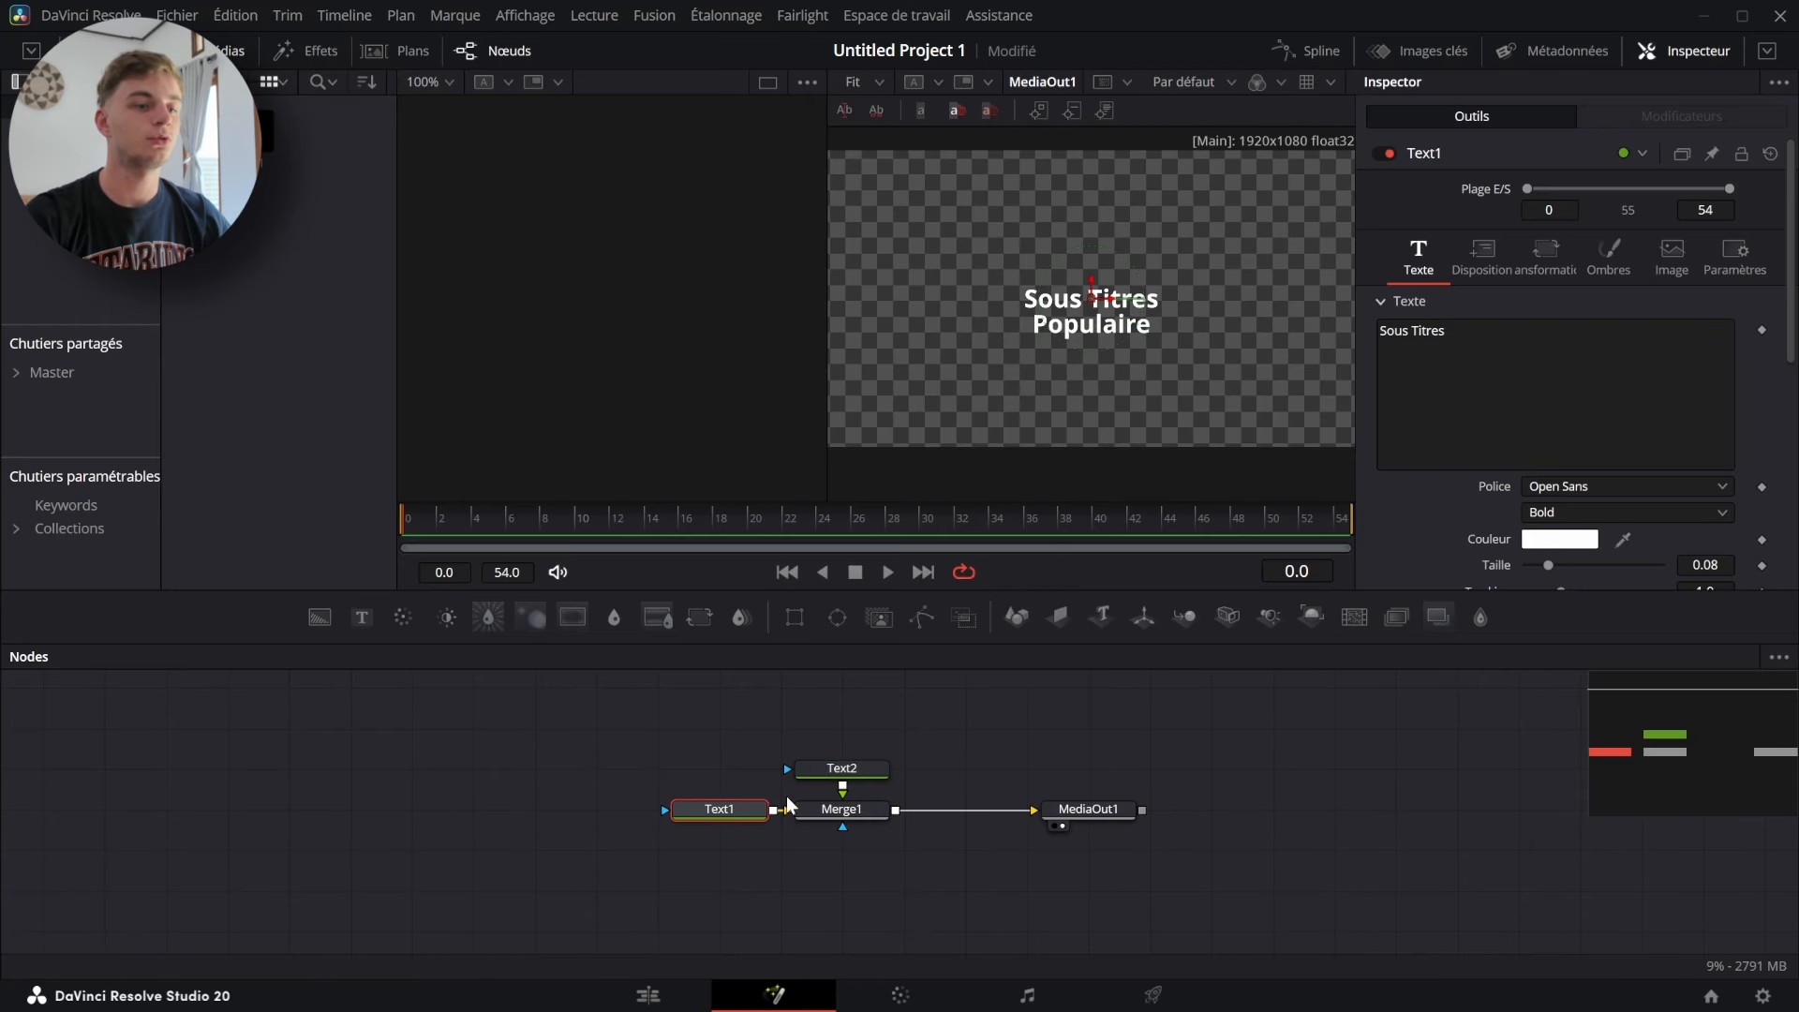
{"action": "left_click", "coordinate": [1598, 489]}
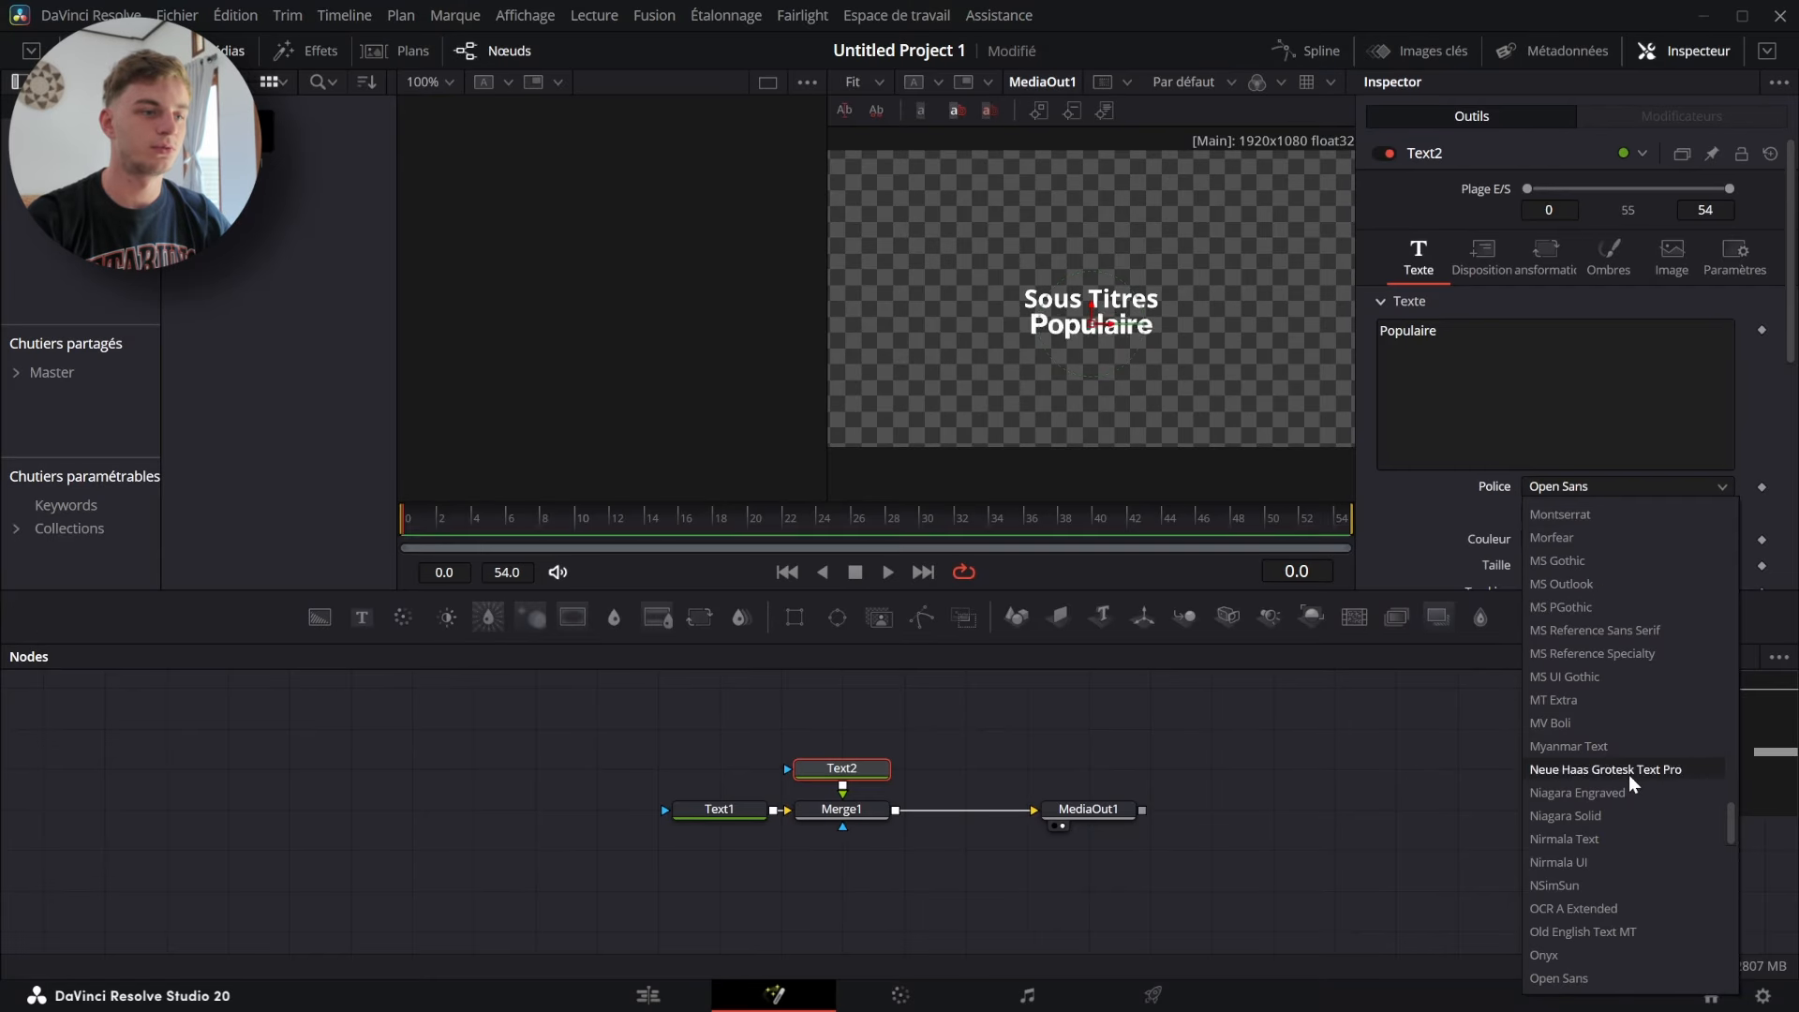
{"action": "scroll", "coordinate": [1634, 844], "scroll_direction": "down", "scroll_amount": 1}
{"action": "scroll", "coordinate": [1617, 852], "scroll_direction": "down", "scroll_amount": 10}
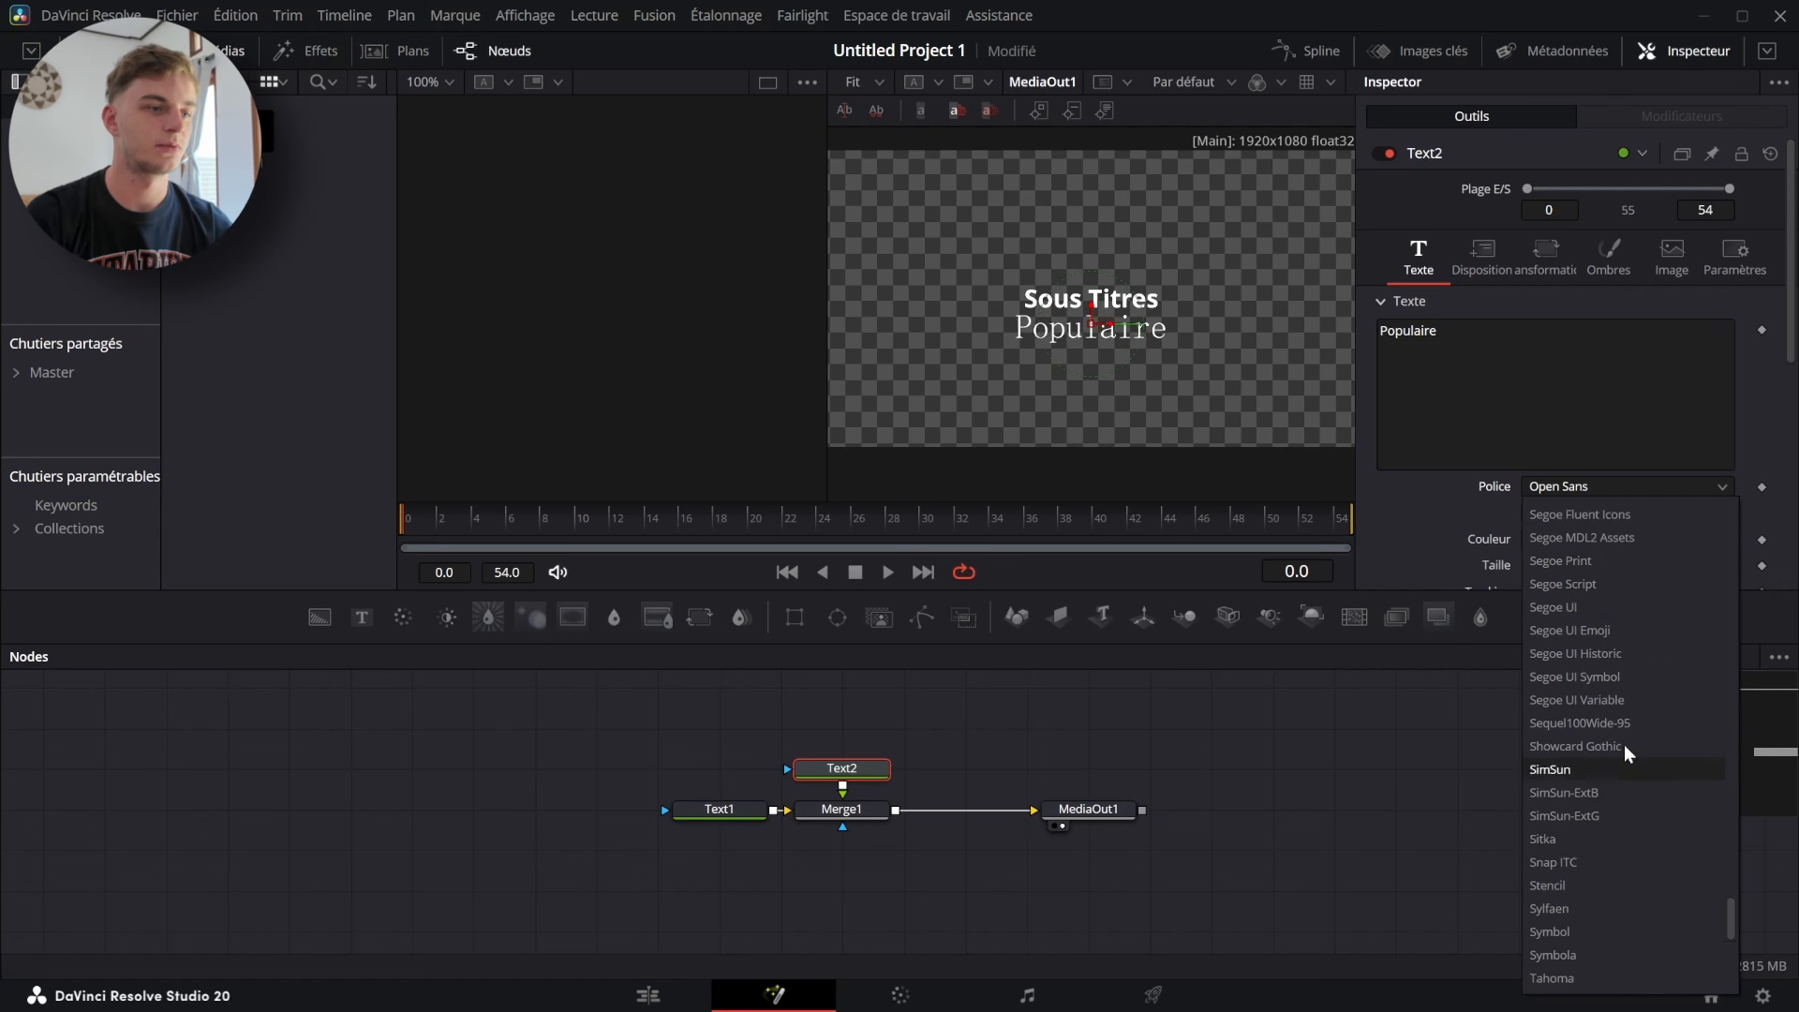
{"action": "scroll", "coordinate": [1636, 905], "scroll_direction": "down", "scroll_amount": 2}
{"action": "left_click", "coordinate": [1579, 881]}
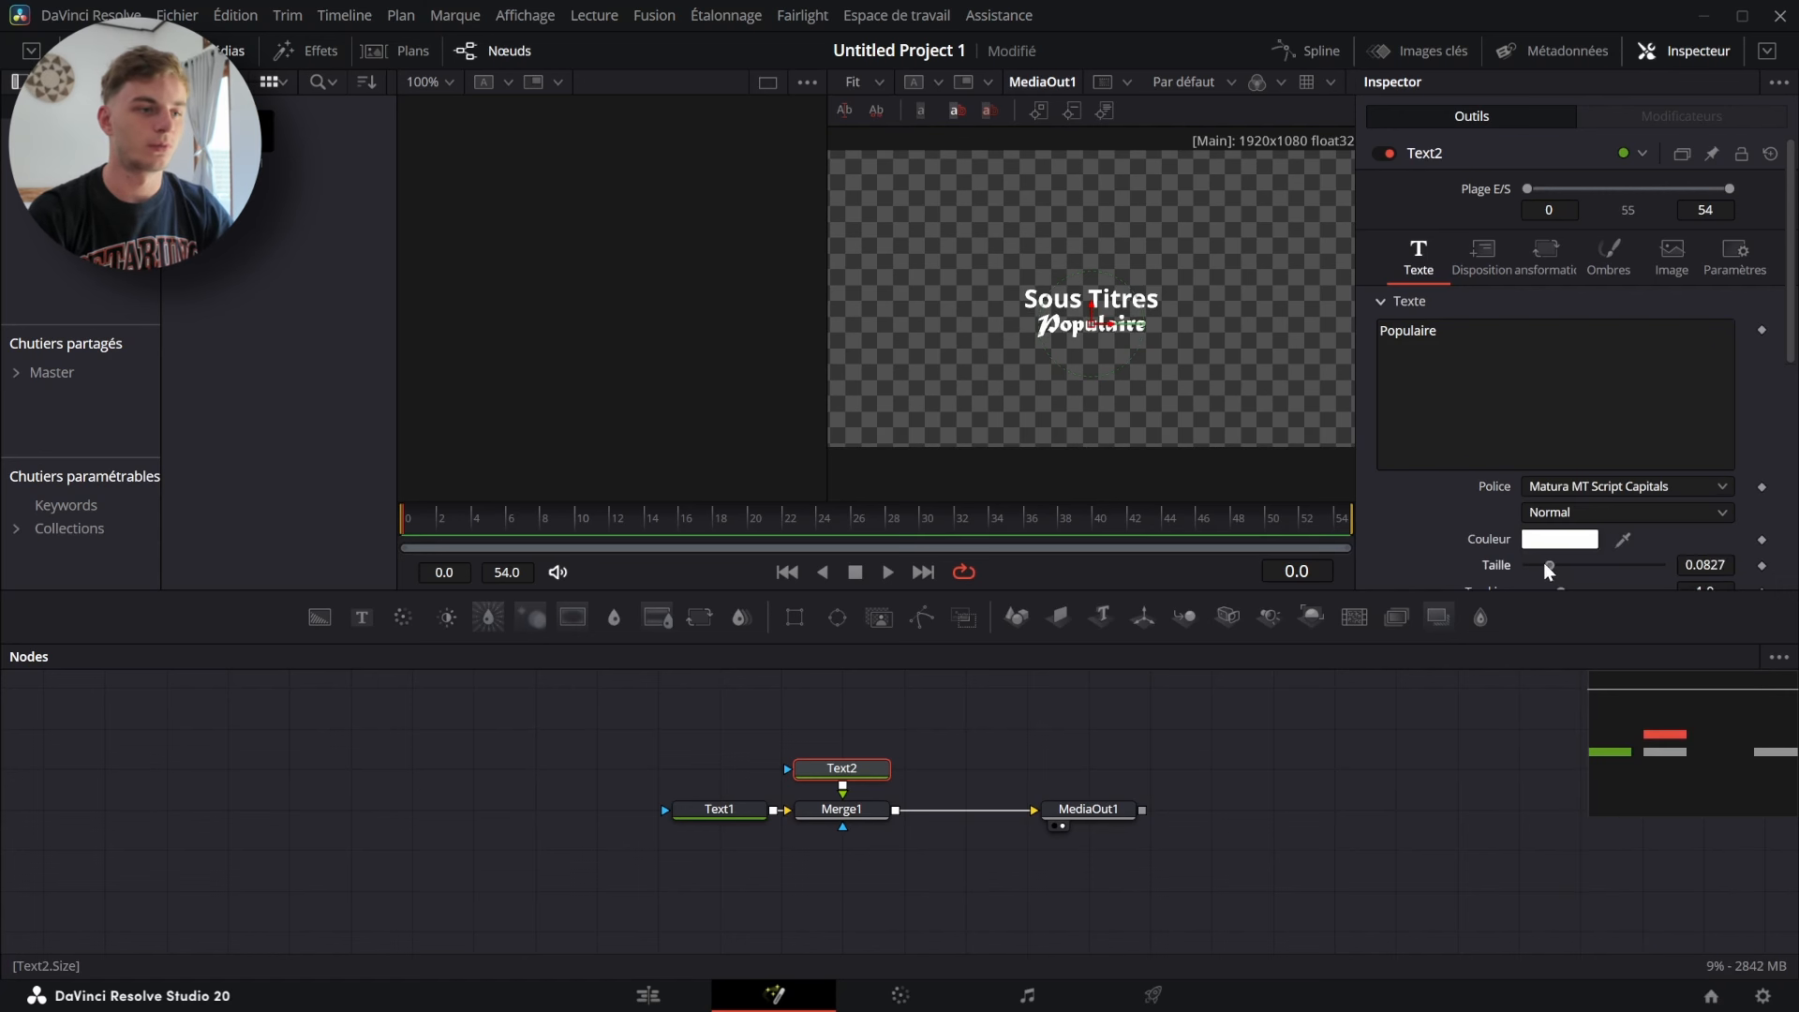
{"action": "left_click", "coordinate": [1094, 309]}
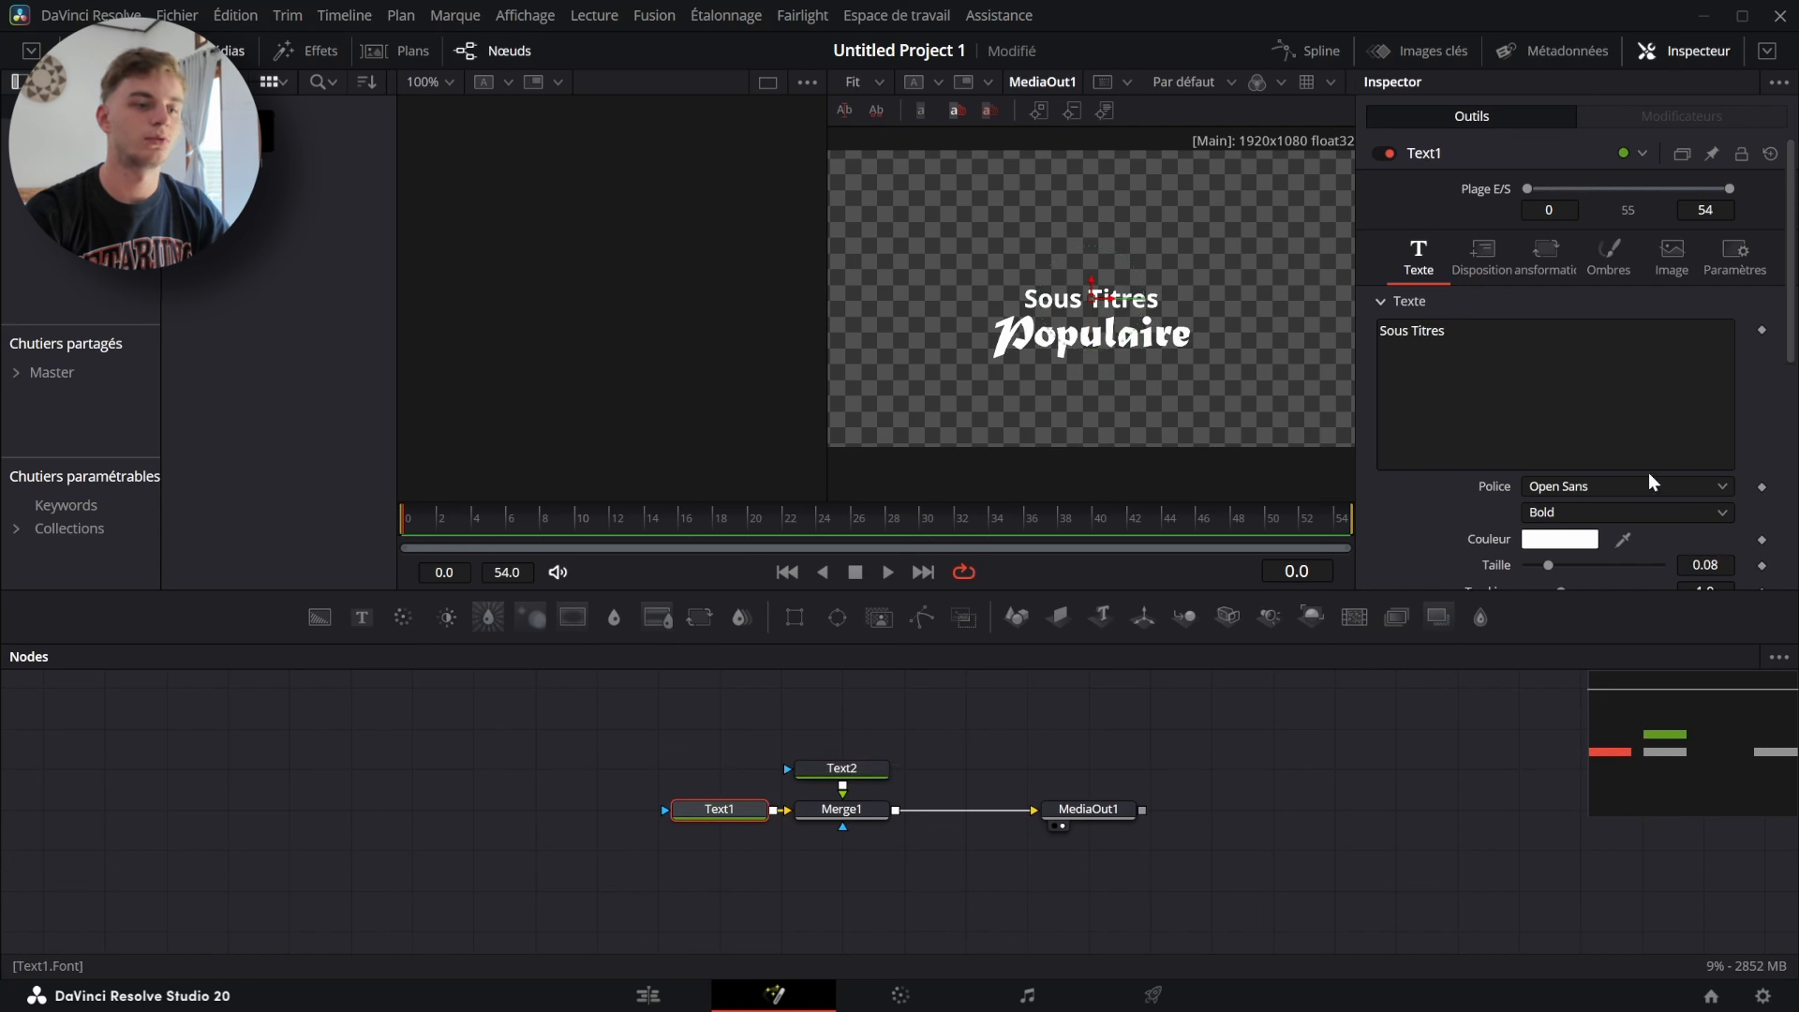
- Set "Sous Titres" in the Montage font at size 0.1181 and position it just above "Populaire"
{"action": "left_click", "coordinate": [1634, 485]}
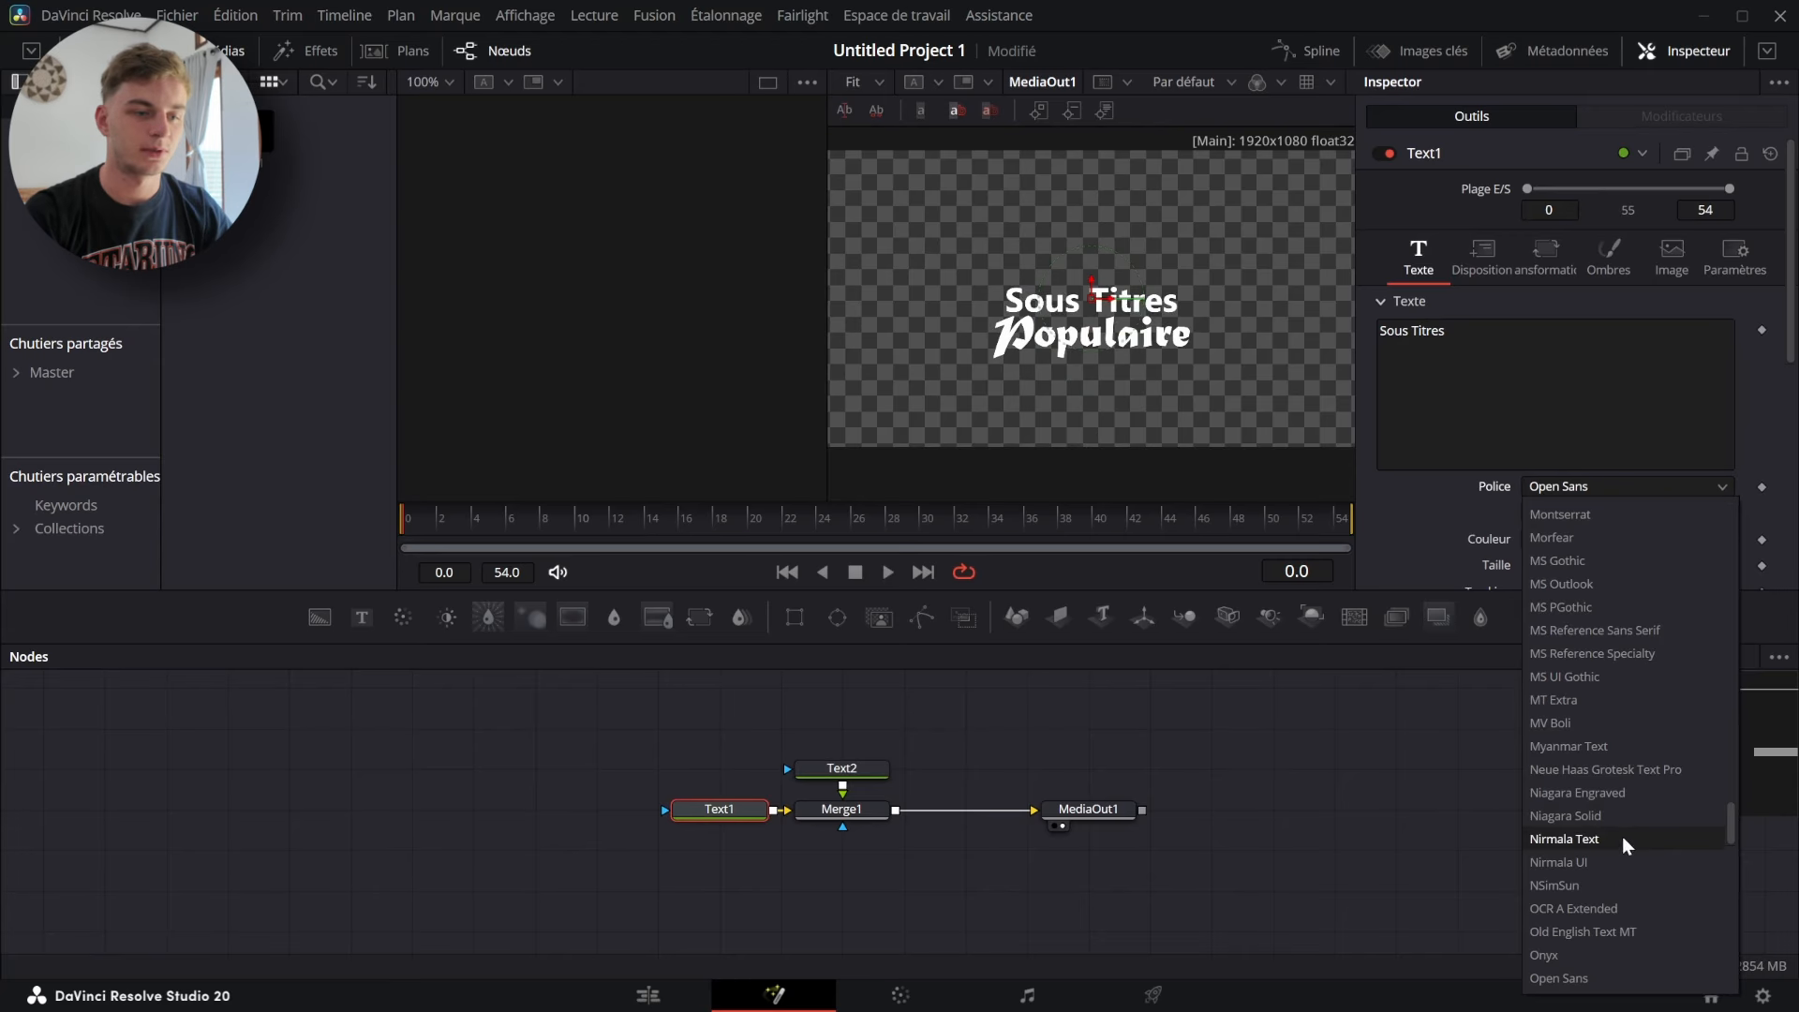
{"action": "scroll", "coordinate": [1595, 583], "scroll_direction": "up", "scroll_amount": 1}
{"action": "left_click", "coordinate": [1589, 560]}
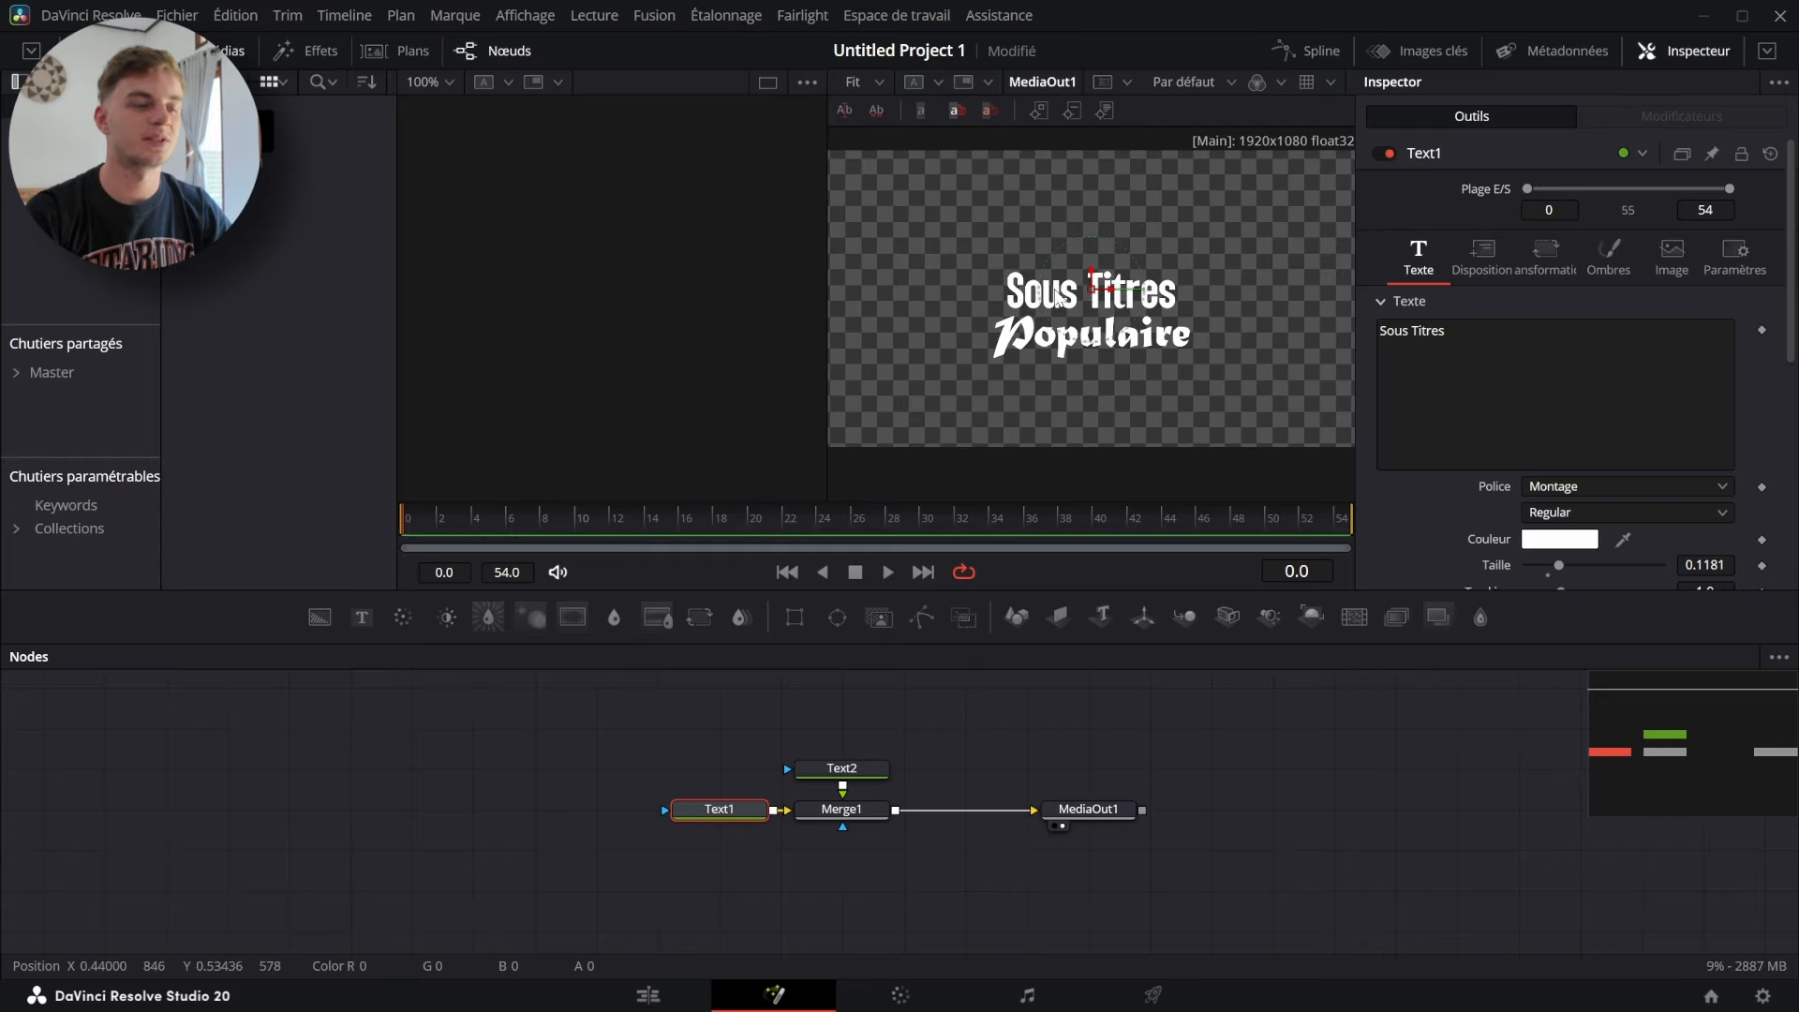
{"action": "left_click_drag", "start_coordinate": [993, 361], "coordinate": [1220, 335]}
{"action": "left_click_drag", "start_coordinate": [1245, 259], "coordinate": [973, 305]}
{"action": "left_click_drag", "start_coordinate": [969, 377], "coordinate": [1178, 323]}
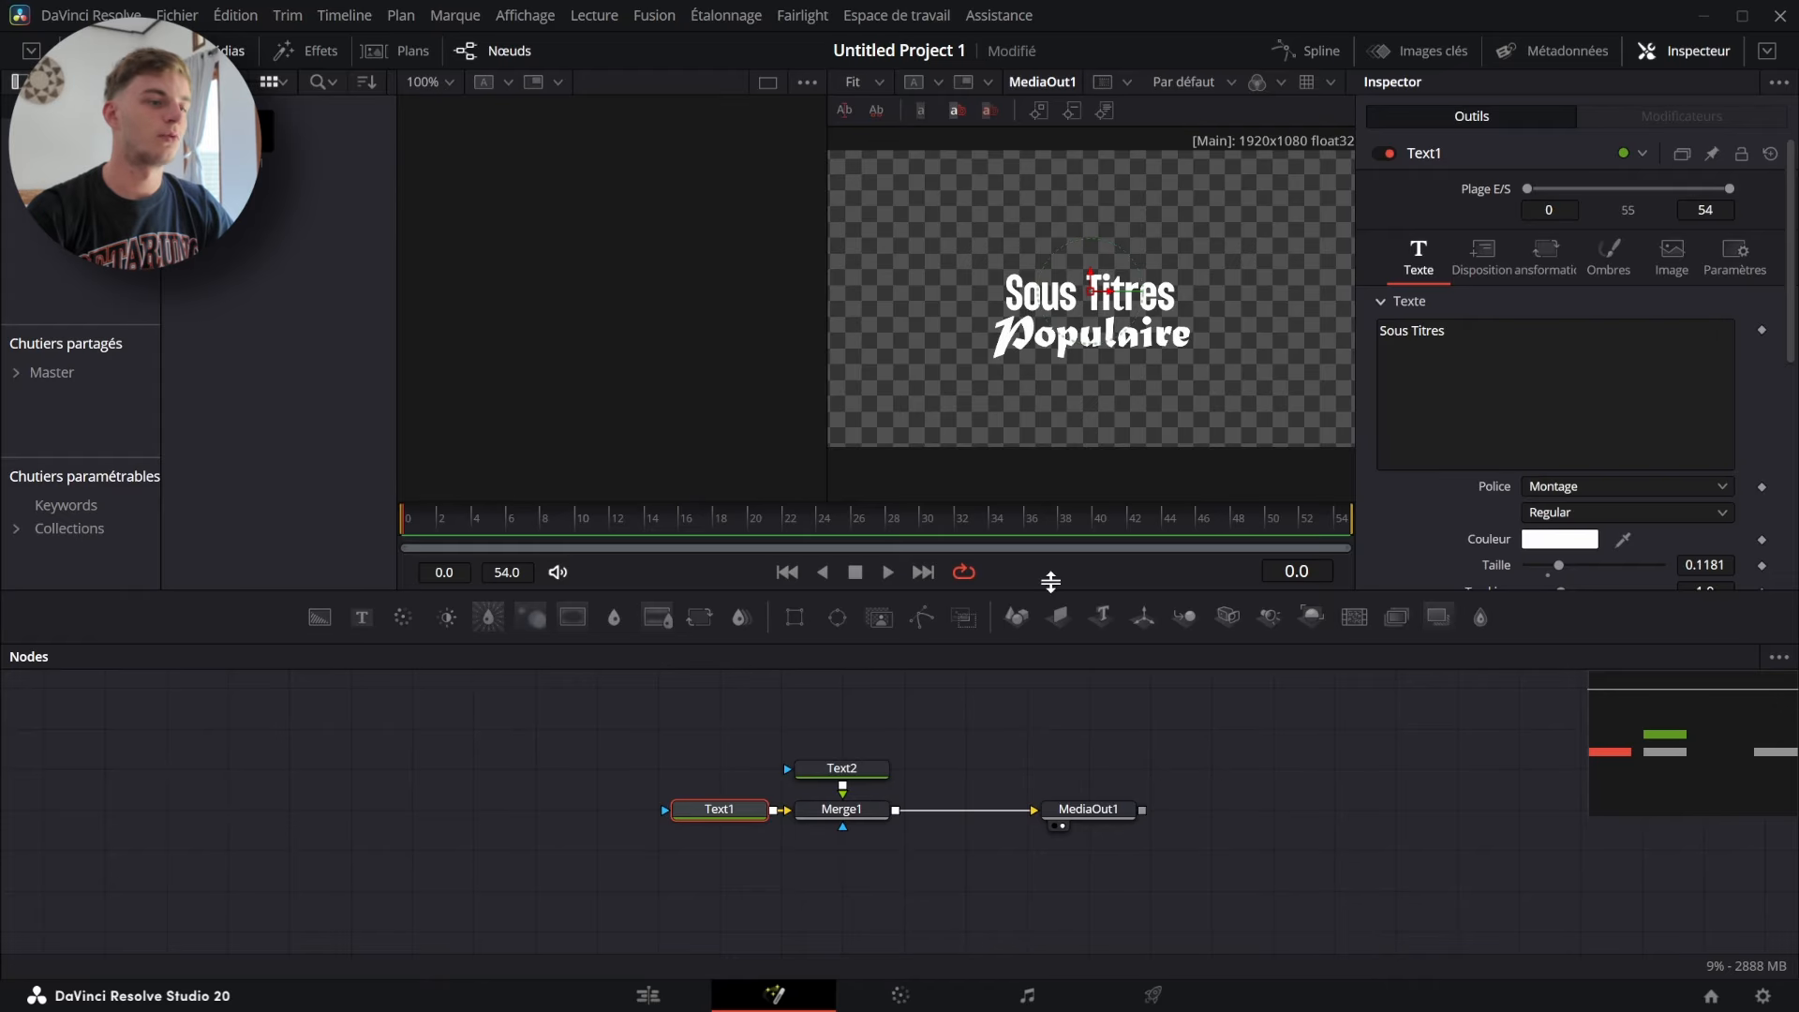
- Move the Text2 node farther up from Merge1 in the node graph
{"action": "left_click_drag", "start_coordinate": [862, 778], "coordinate": [866, 710]}
{"action": "left_click", "coordinate": [1546, 540]}
{"action": "left_click_drag", "start_coordinate": [825, 279], "coordinate": [1083, 495]}
{"action": "left_click", "coordinate": [916, 636]}
{"action": "key", "text": "Escape"}
- Disconnect Text2 from Merge1 and place the node directly above Text1 in the node graph
{"action": "scroll", "coordinate": [890, 755], "scroll_direction": "up", "scroll_amount": 3}
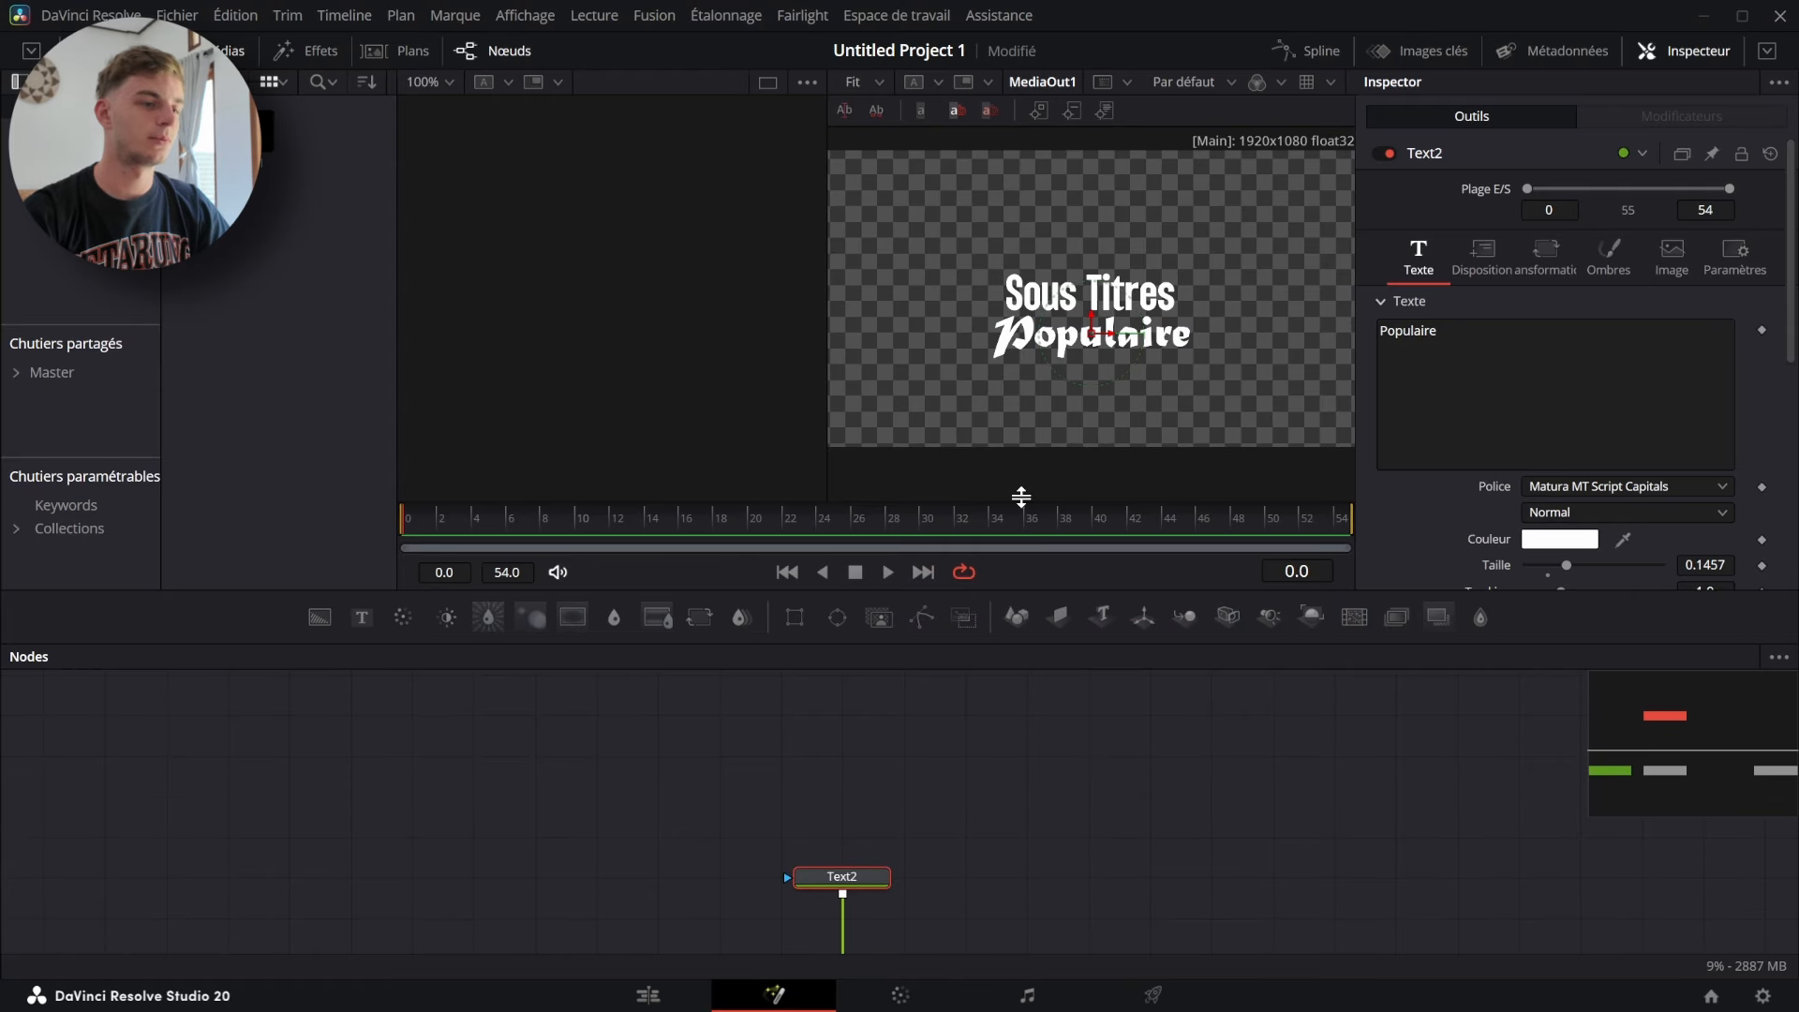
{"action": "scroll", "coordinate": [1089, 789], "scroll_direction": "down", "scroll_amount": 3}
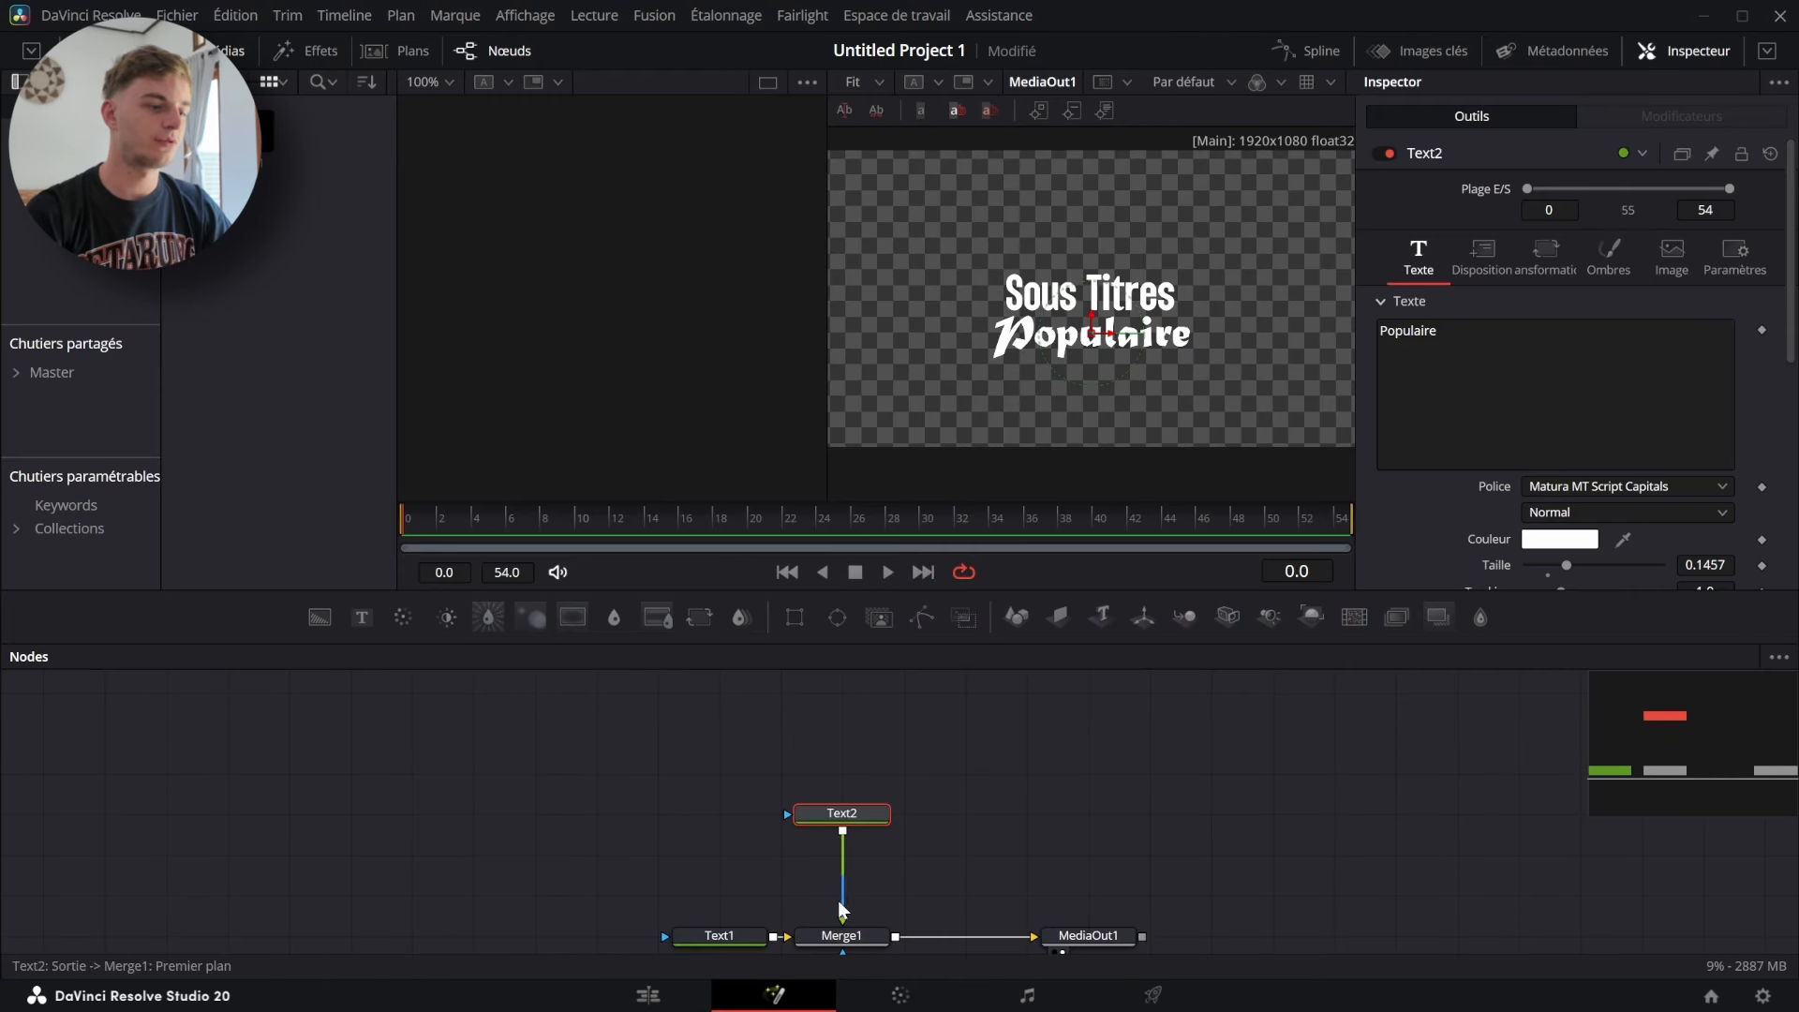
{"action": "left_click_drag", "start_coordinate": [841, 909], "coordinate": [984, 874]}
{"action": "left_click_drag", "start_coordinate": [876, 815], "coordinate": [755, 815]}
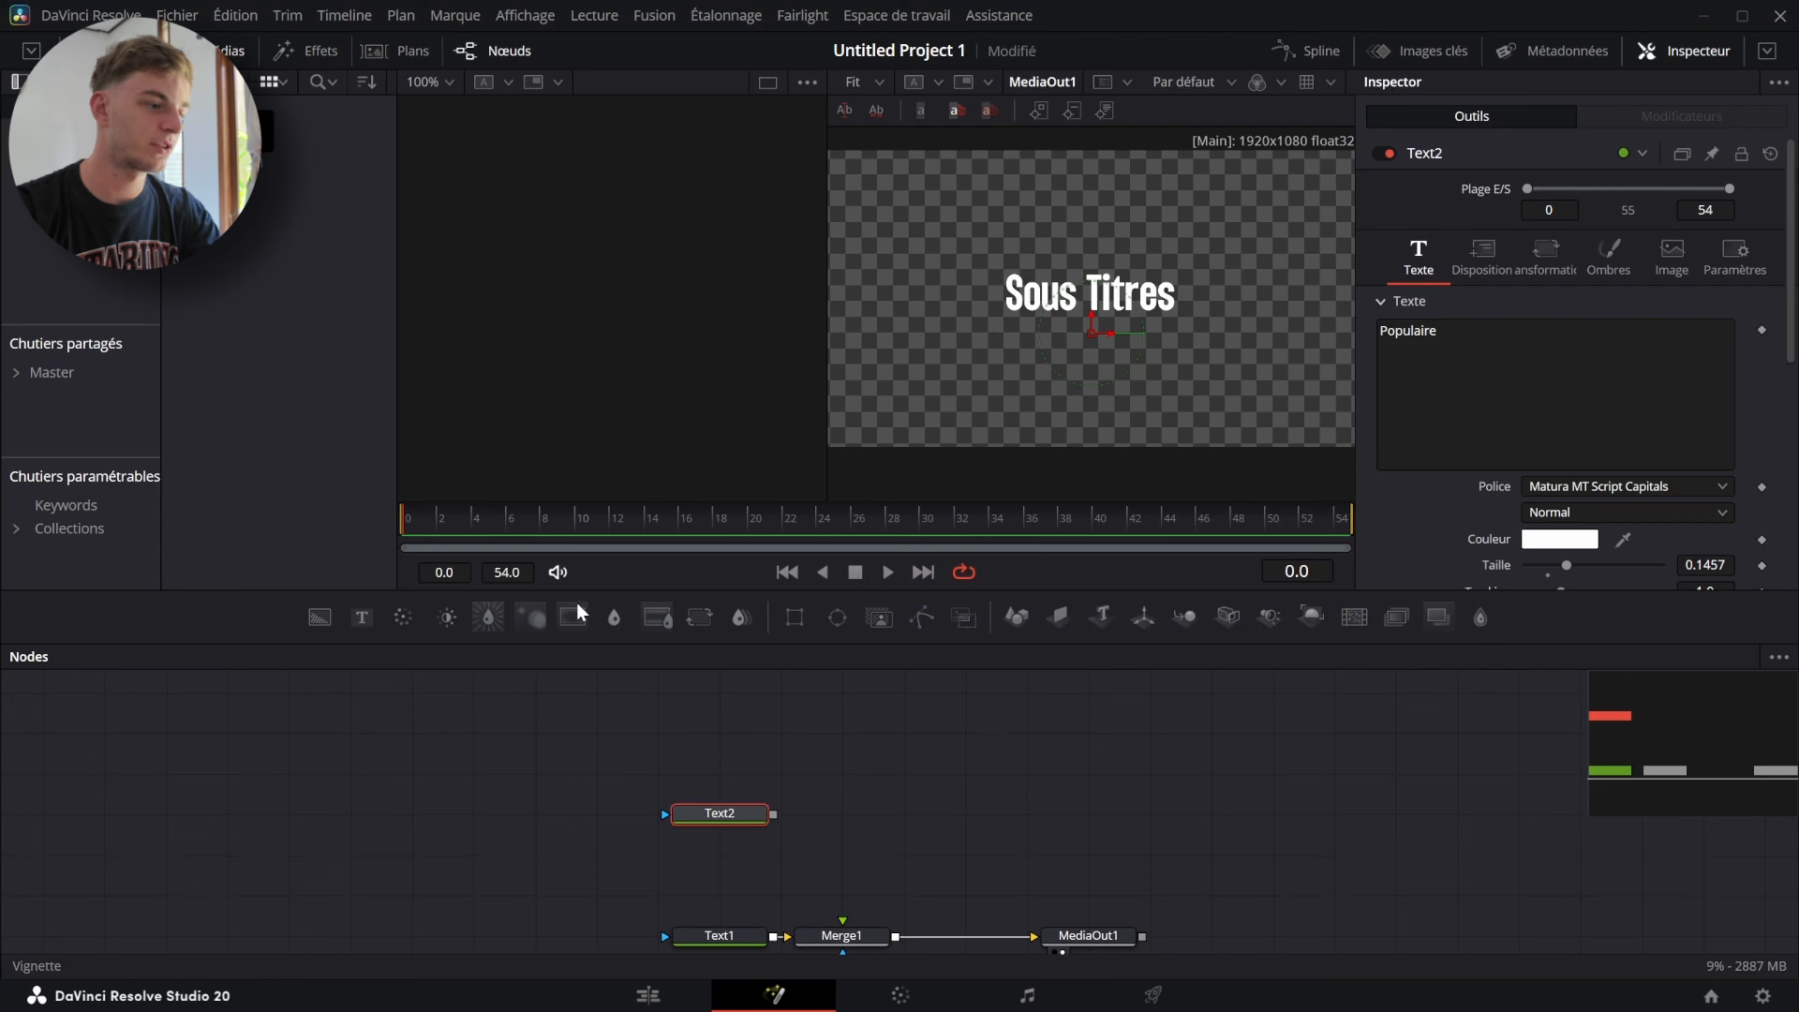
- Add a Blur node after Text2, display it in the viewer and set its blur size to 3.2
{"action": "left_click", "coordinate": [614, 619]}
{"action": "key", "text": "1"}
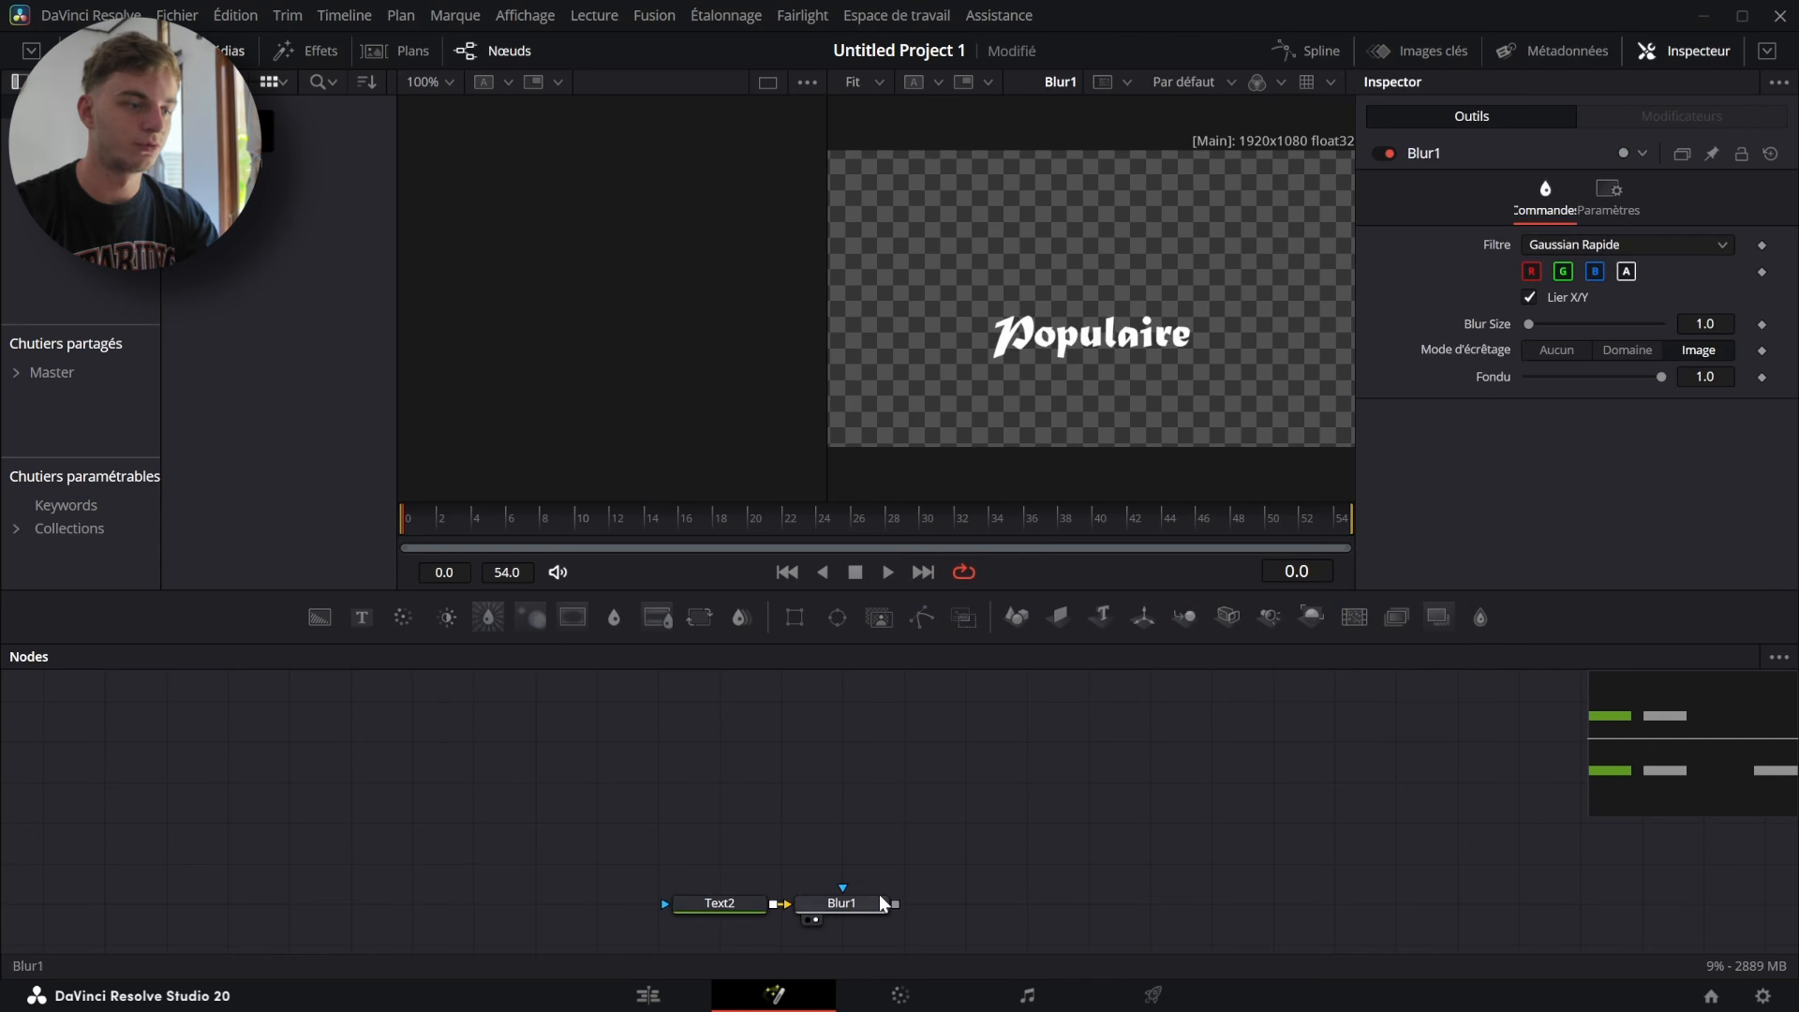
{"action": "left_click_drag", "start_coordinate": [1695, 325], "coordinate": [1707, 325]}
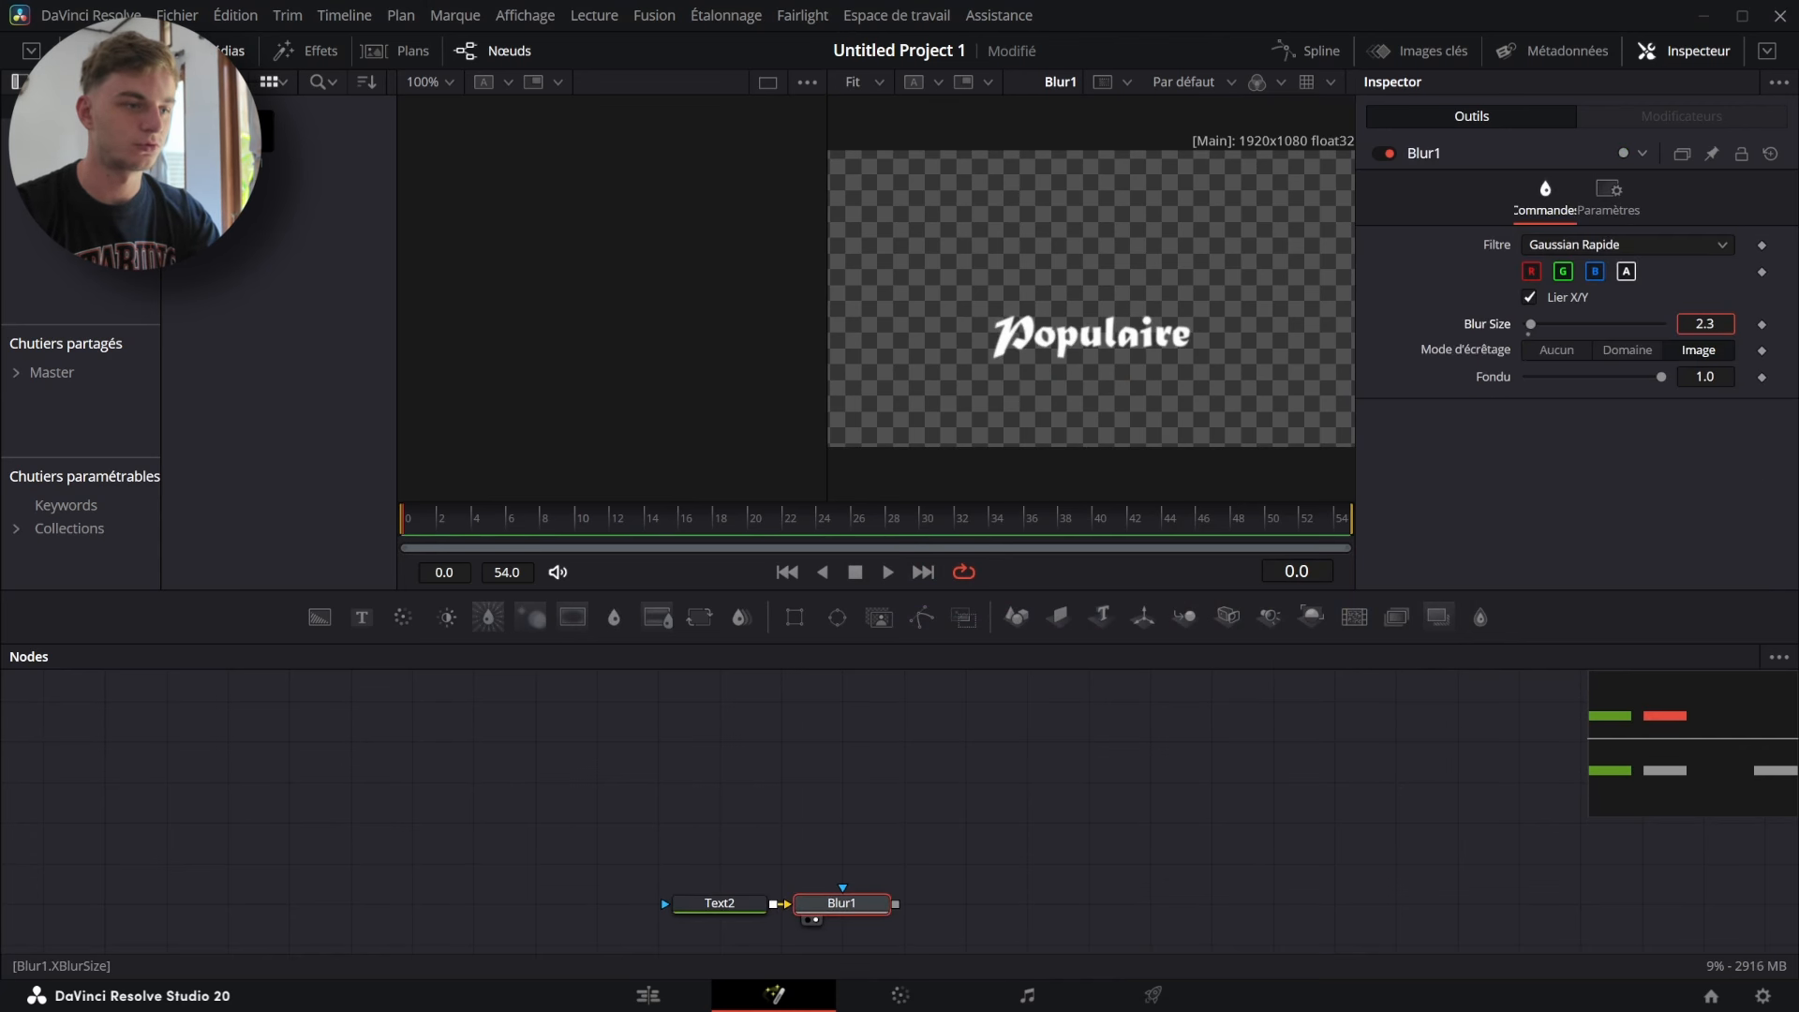
- Add a Create Bump Map node after Blur1 and display its output in the viewer
{"action": "key", "text": "shift+space"}
{"action": "type", "text": "create"}
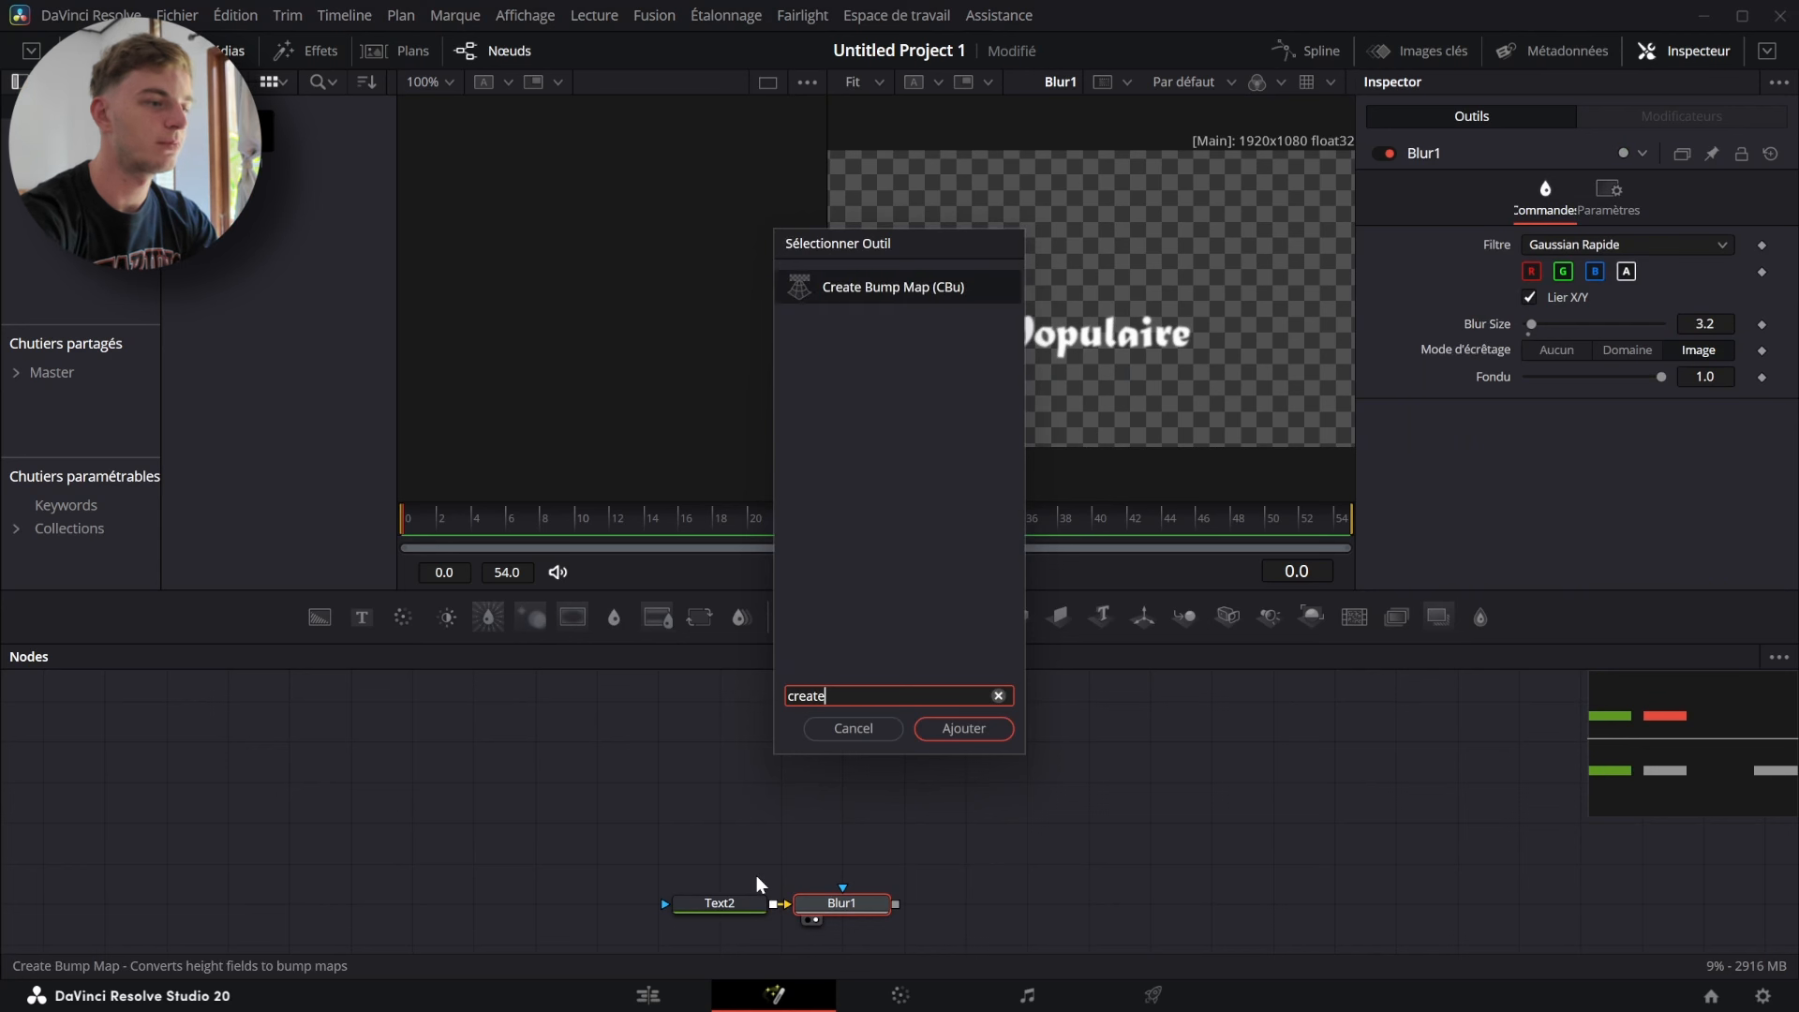
{"action": "key", "text": "Return"}
{"action": "left_click_drag", "start_coordinate": [983, 900], "coordinate": [1094, 360]}
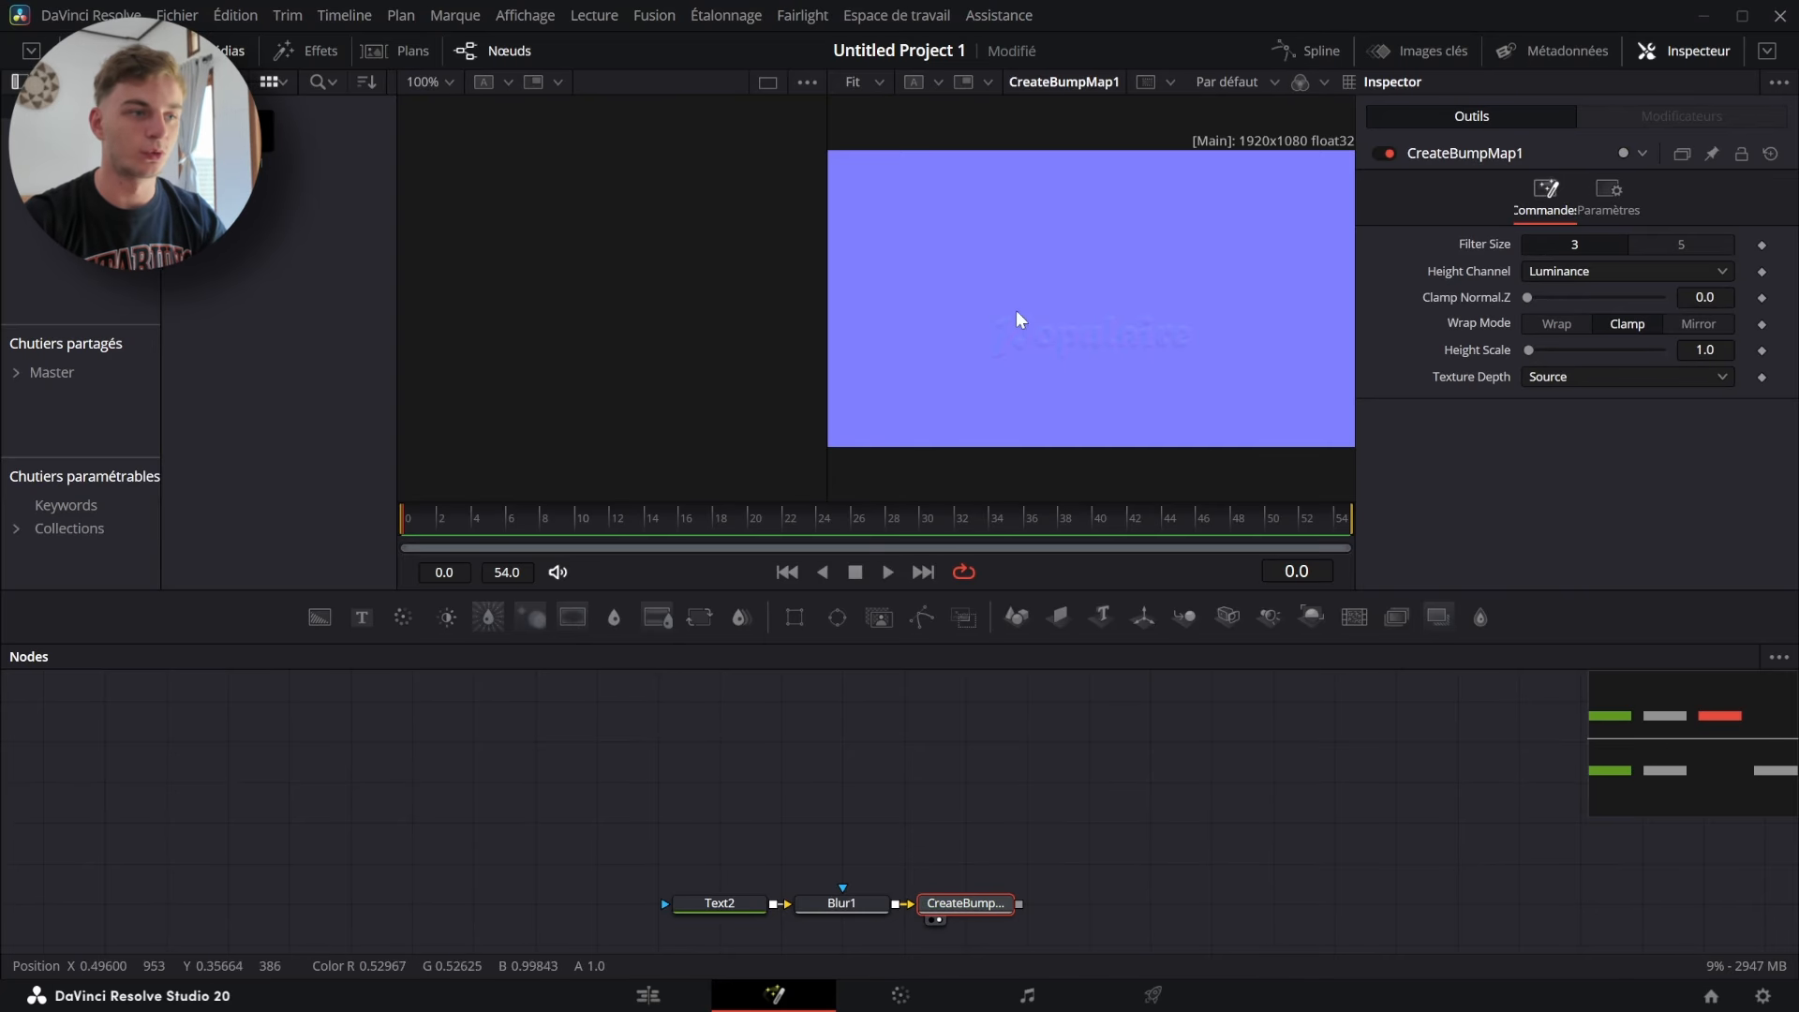
- Set the bump map's filter size to 5, wrap mode to Wrap and height scale to 19.69
{"action": "left_click", "coordinate": [1674, 244]}
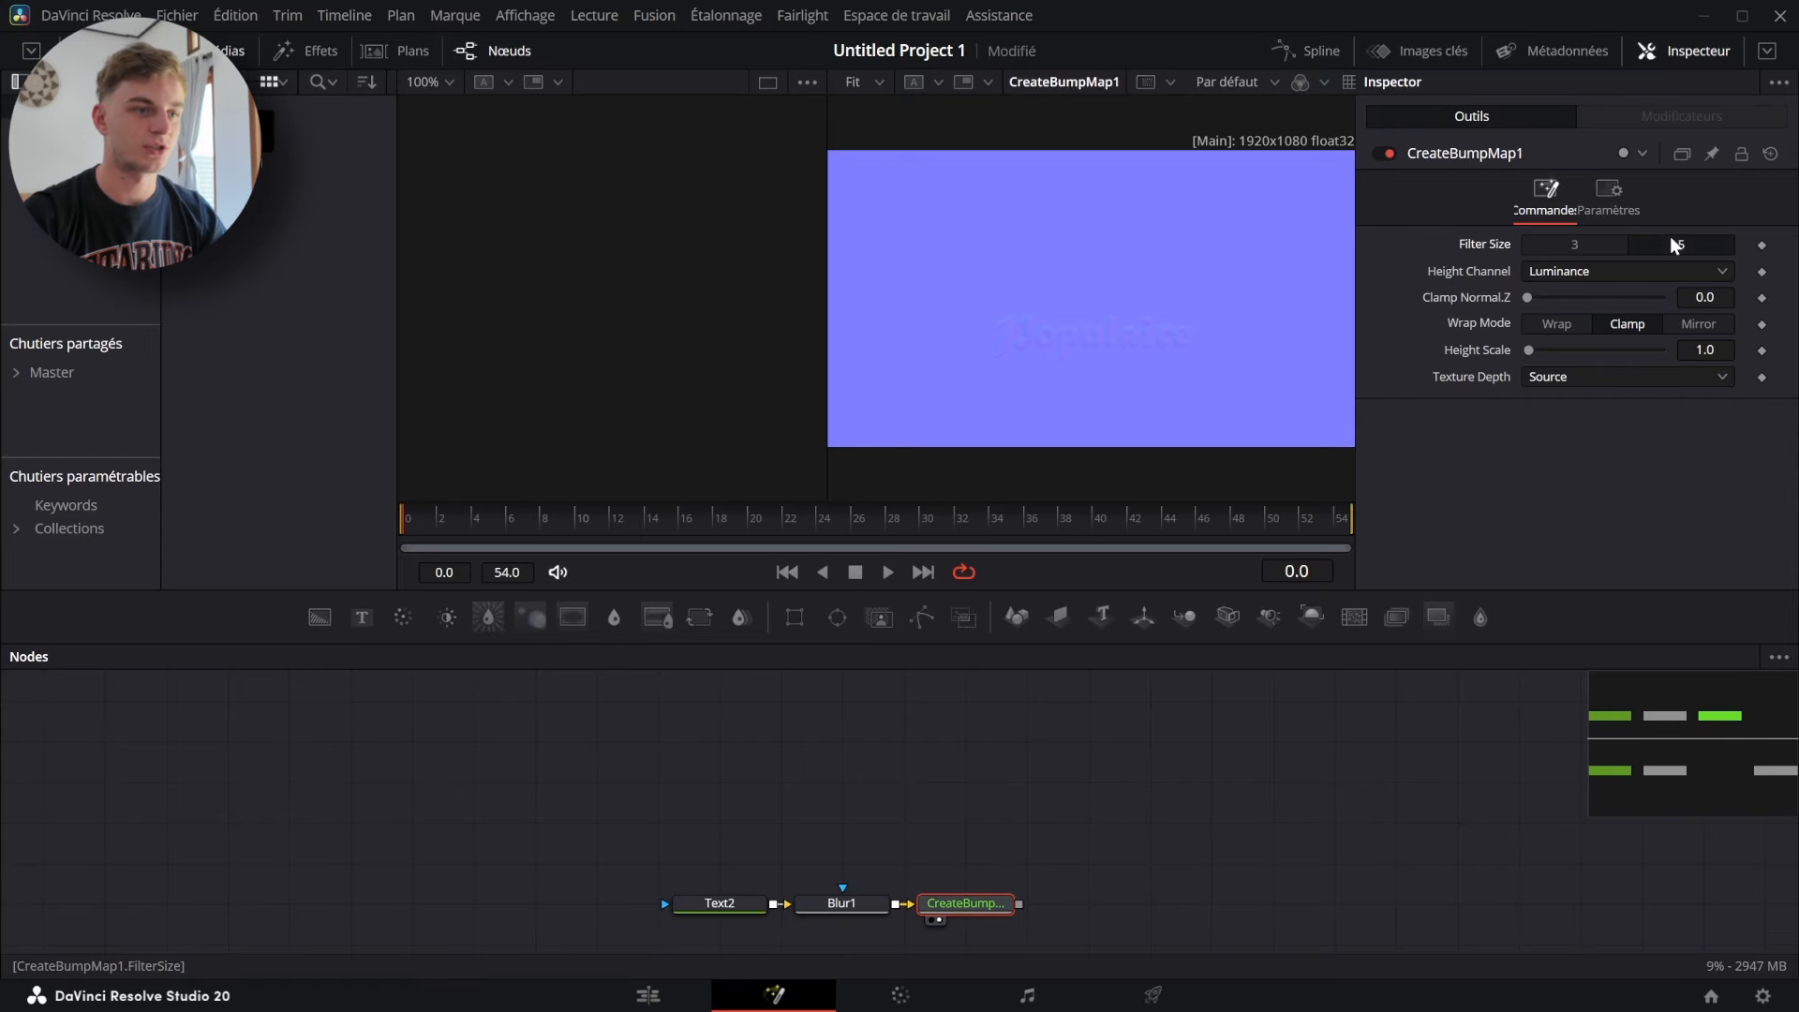
{"action": "left_click", "coordinate": [1556, 323]}
{"action": "mouse_move", "coordinate": [1528, 350]}
{"action": "left_mouse_down"}
{"action": "mouse_move", "coordinate": [1593, 351]}
{"action": "mouse_move", "coordinate": [1560, 350]}
{"action": "left_mouse_up"}
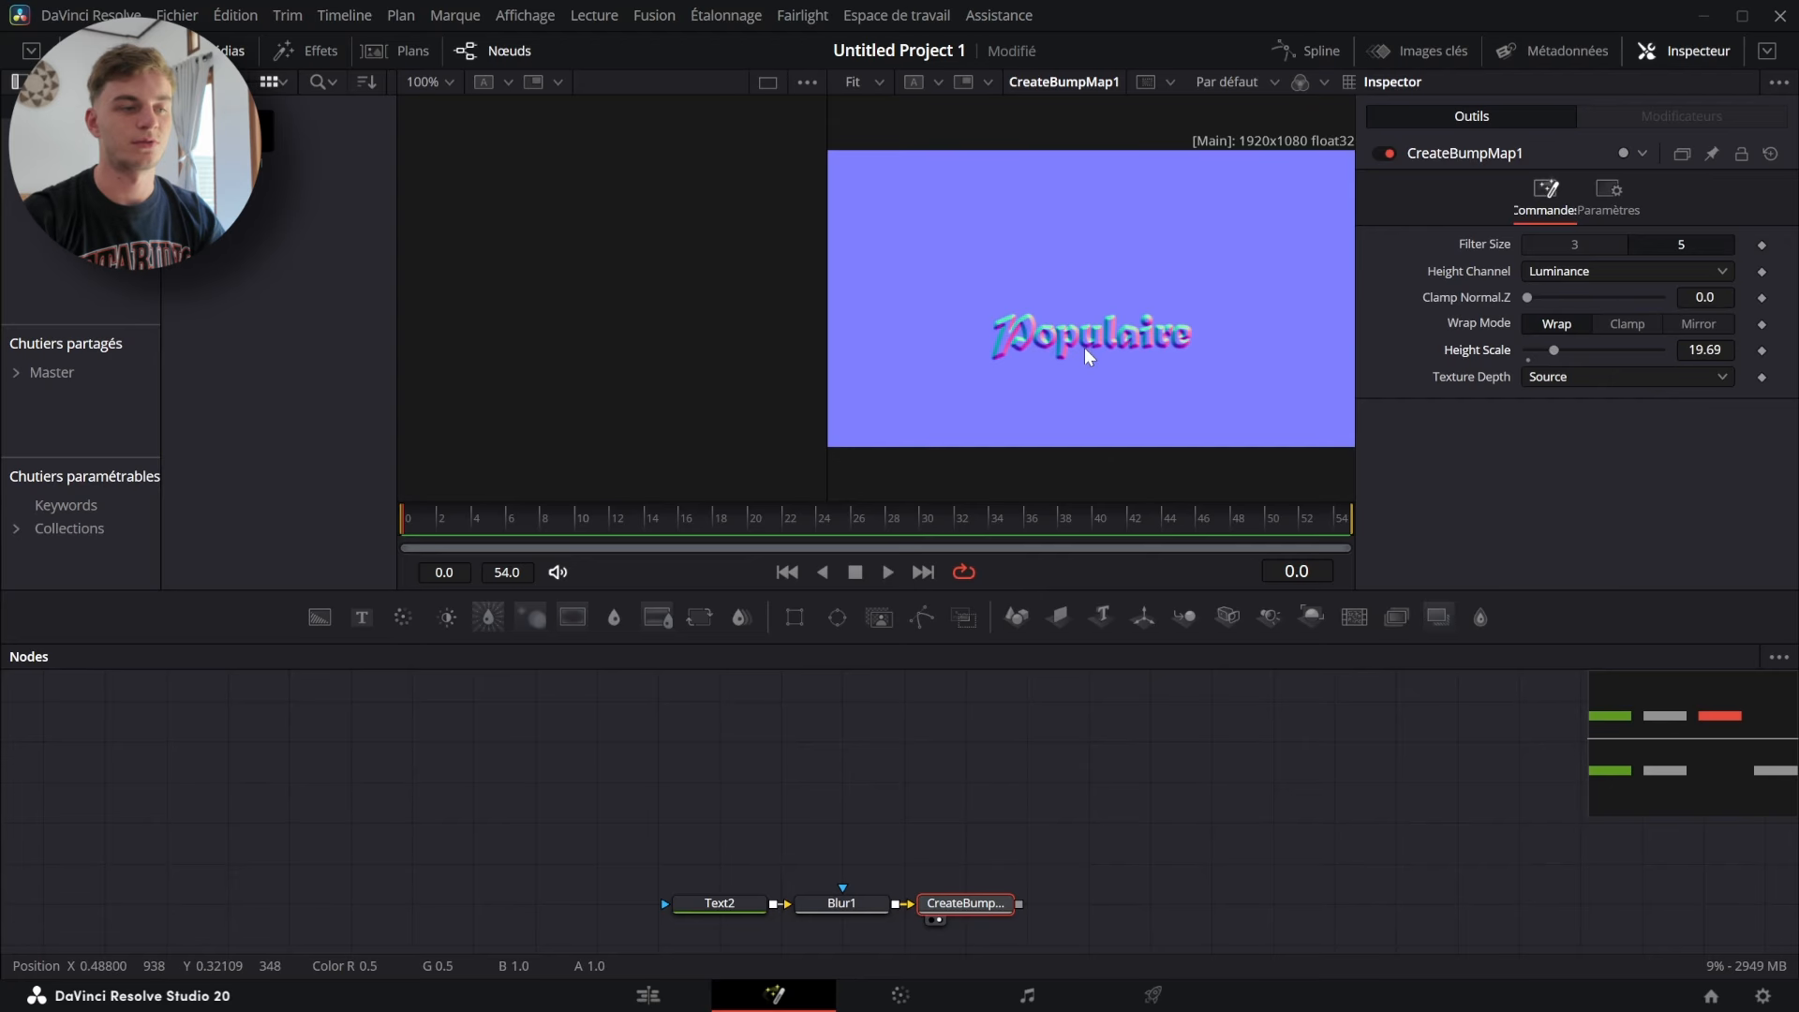
{"action": "scroll", "coordinate": [1085, 349], "scroll_direction": "up", "scroll_amount": 4}
{"action": "scroll", "coordinate": [1103, 344], "scroll_direction": "down", "scroll_amount": 3}
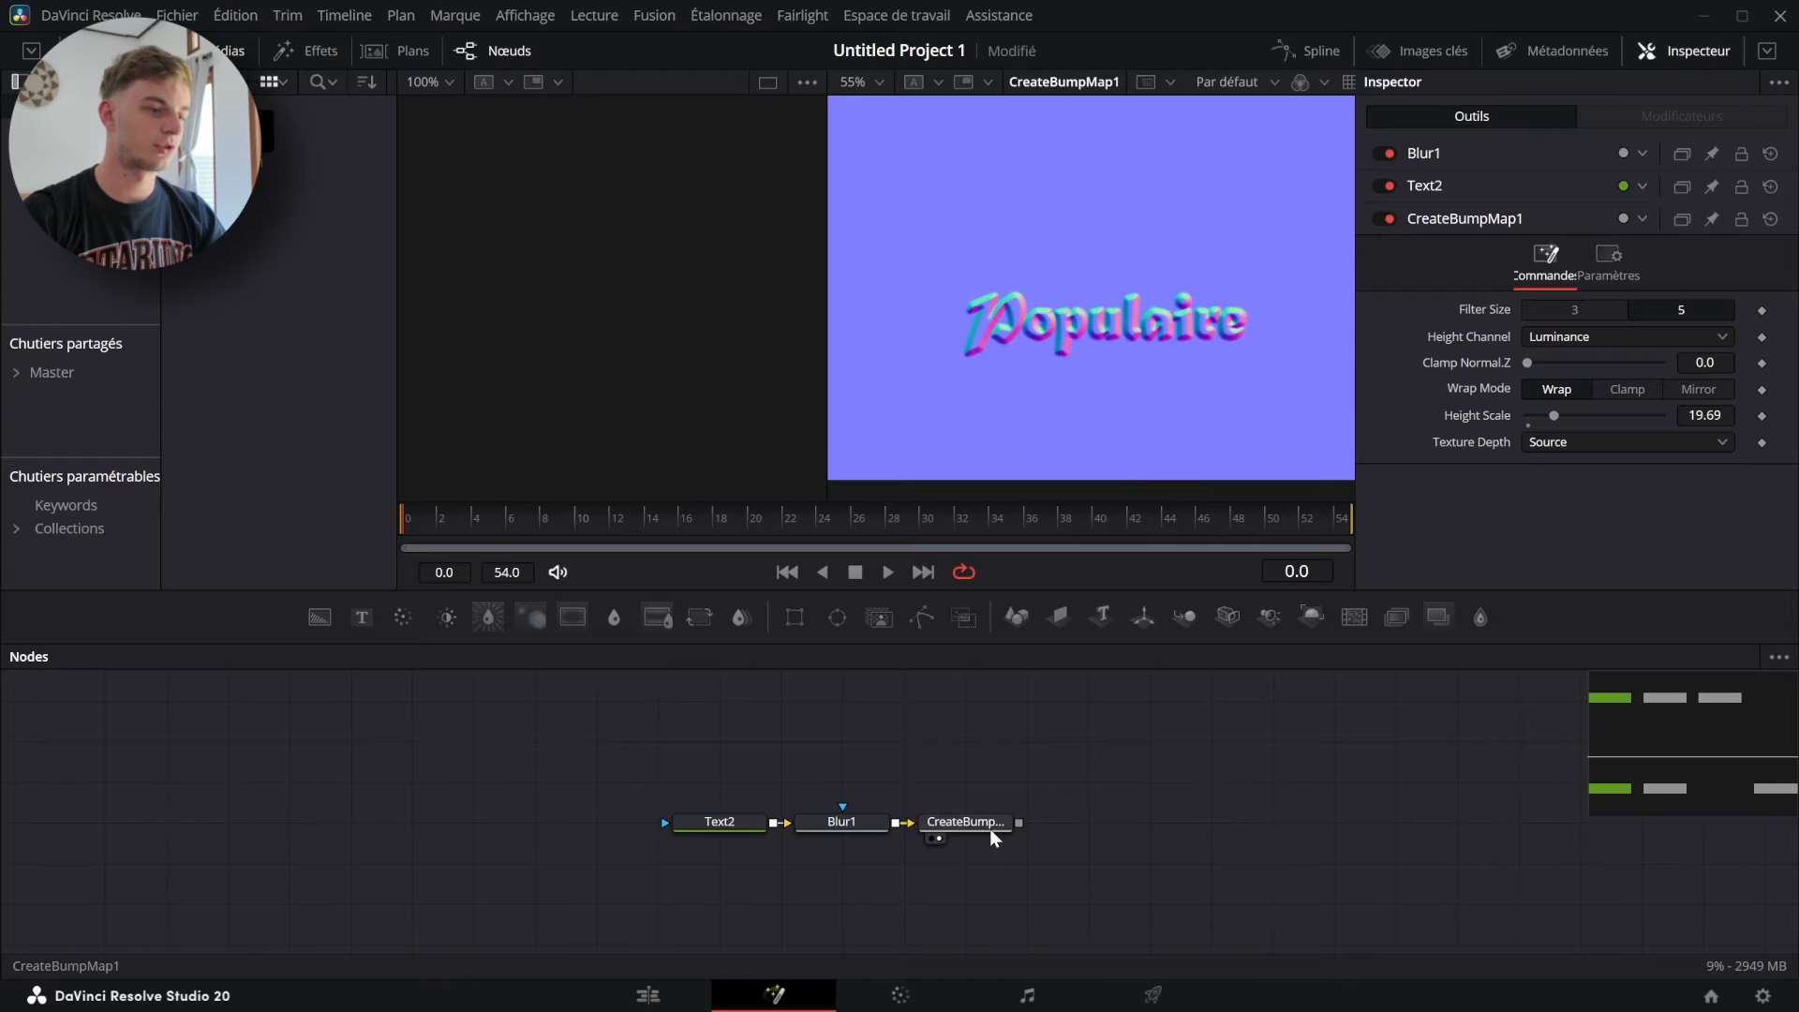
- Add a Color Corrector after the bump map, display it and tint the result blue at intensity 1.0
{"action": "left_click", "coordinate": [989, 828]}
{"action": "left_click", "coordinate": [403, 617]}
{"action": "key", "text": "2"}
{"action": "left_click_drag", "start_coordinate": [1629, 390], "coordinate": [1554, 432]}
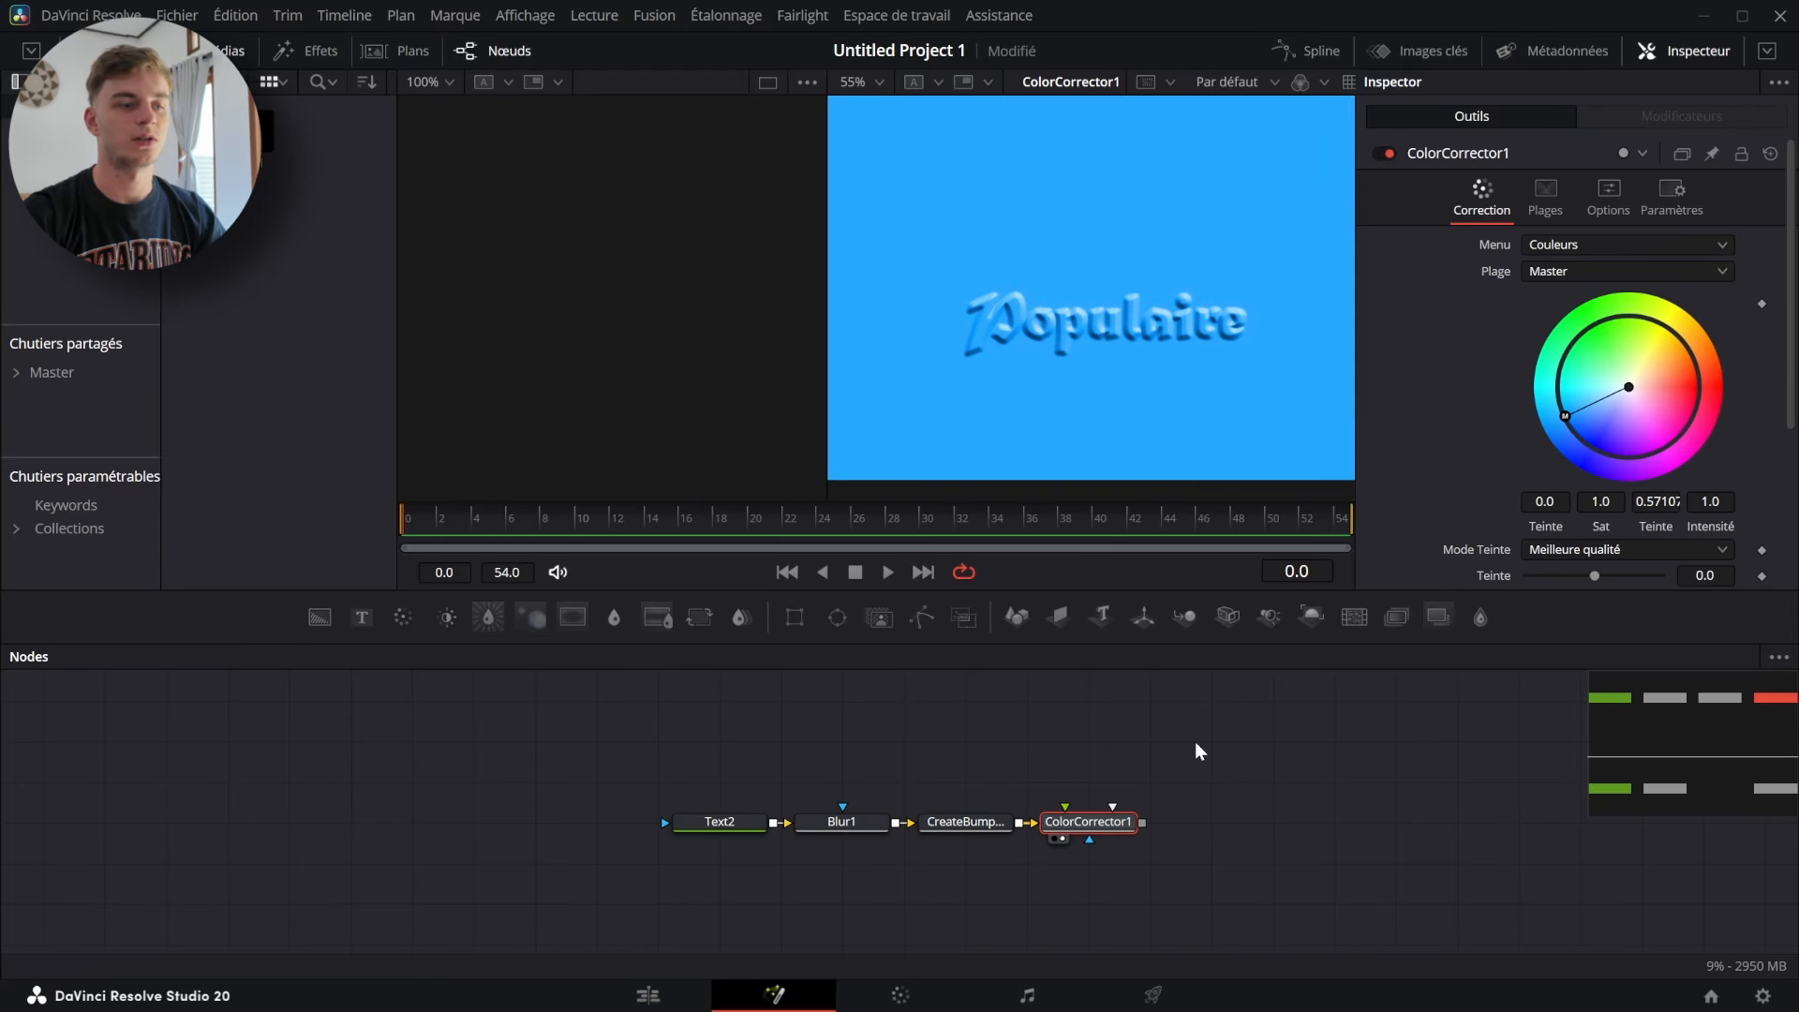
- Add a Merge node below ColorCorrector1 with Text2 as its background and ColorCorrector1 as its foreground
{"action": "left_click", "coordinate": [1076, 914]}
{"action": "key", "text": "shift+space"}
{"action": "type", "text": "merge"}
{"action": "key", "text": "Return"}
{"action": "left_click_drag", "start_coordinate": [773, 823], "coordinate": [1087, 905]}
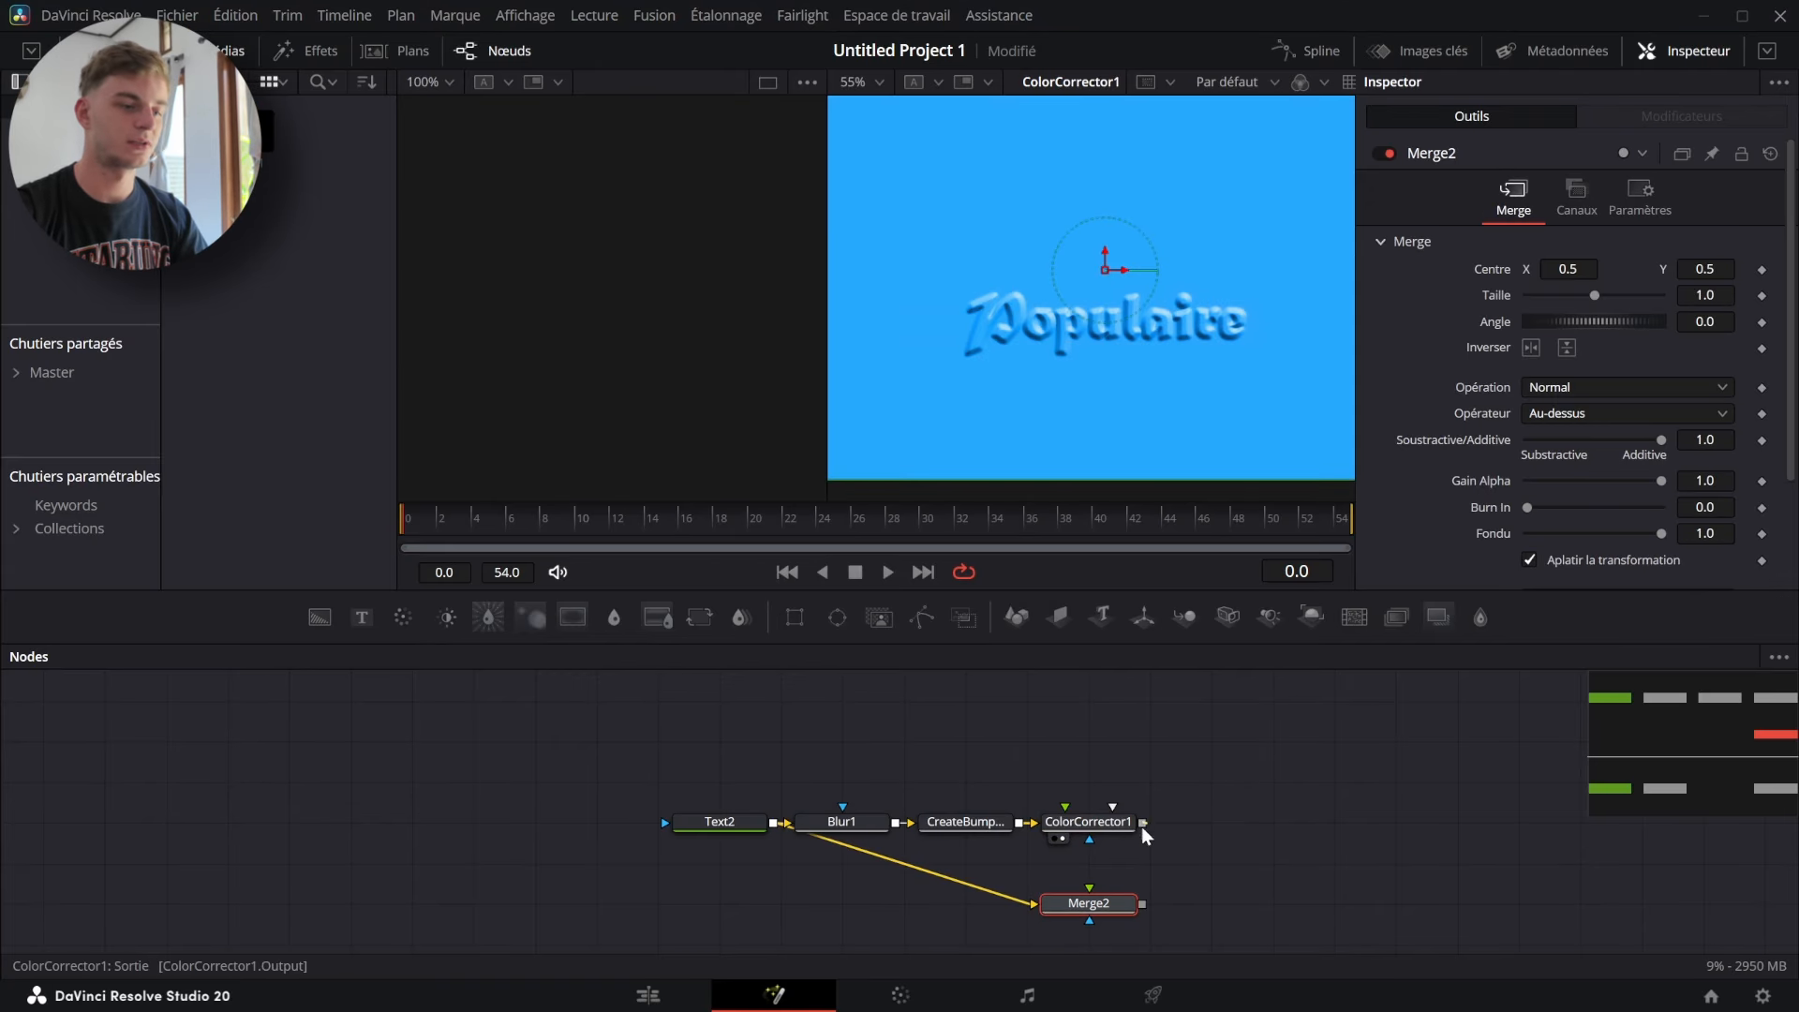
{"action": "left_click_drag", "start_coordinate": [1143, 823], "coordinate": [1108, 913]}
- Set Merge2's operator to Intérieur and check the embossed blue lettering in the viewer
{"action": "left_click", "coordinate": [1631, 413]}
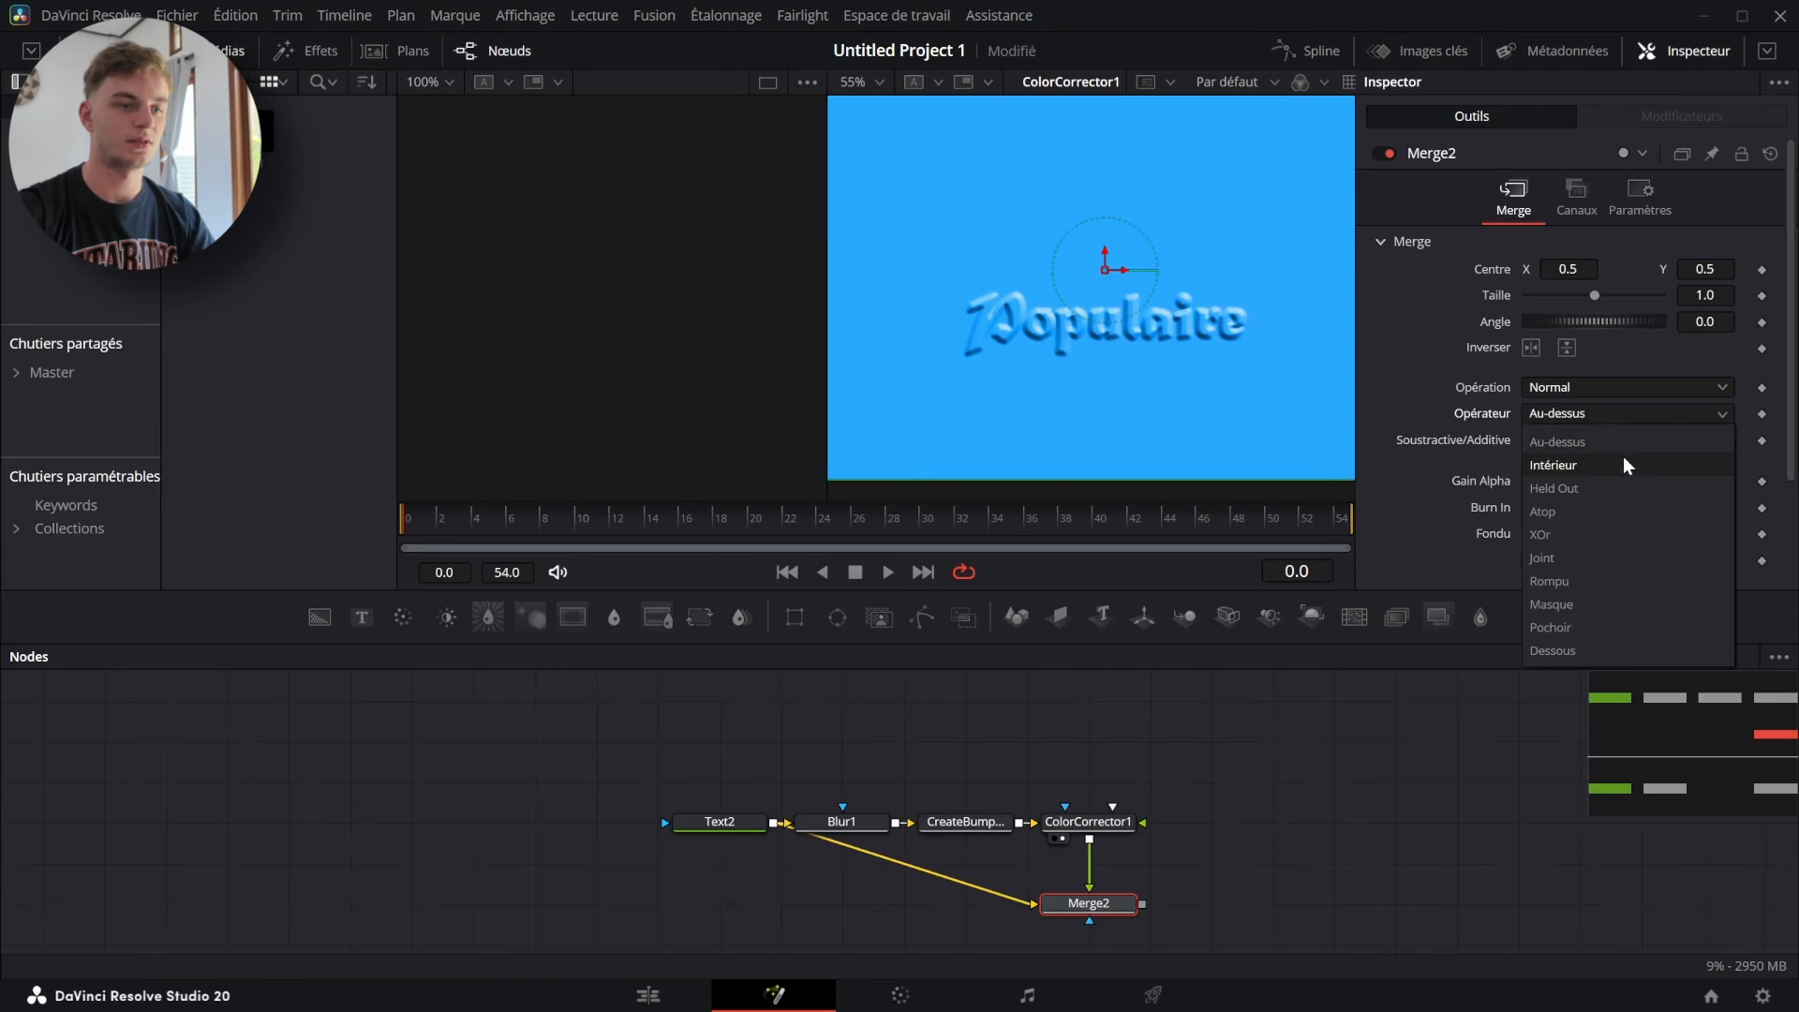
{"action": "left_click", "coordinate": [1574, 464]}
{"action": "key", "text": "2"}
{"action": "scroll", "coordinate": [1106, 342], "scroll_direction": "up", "scroll_amount": 4}
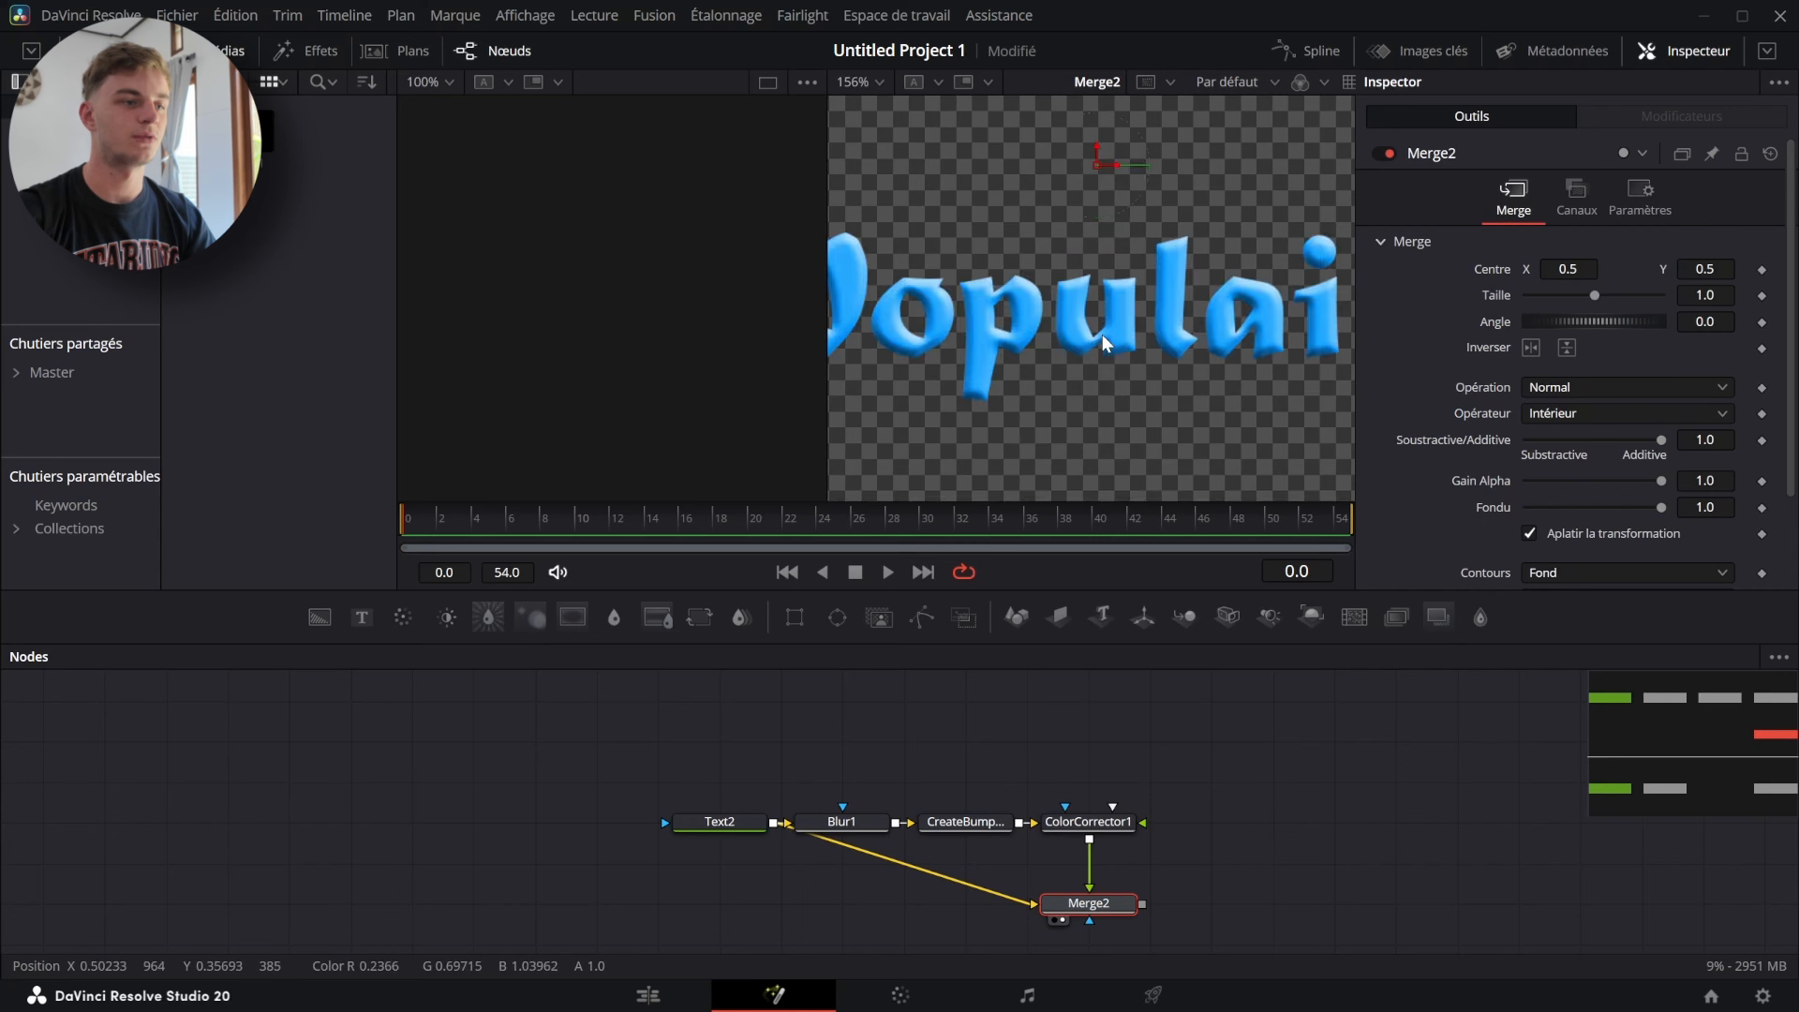
{"action": "scroll", "coordinate": [1066, 353], "scroll_direction": "down", "scroll_amount": 3}
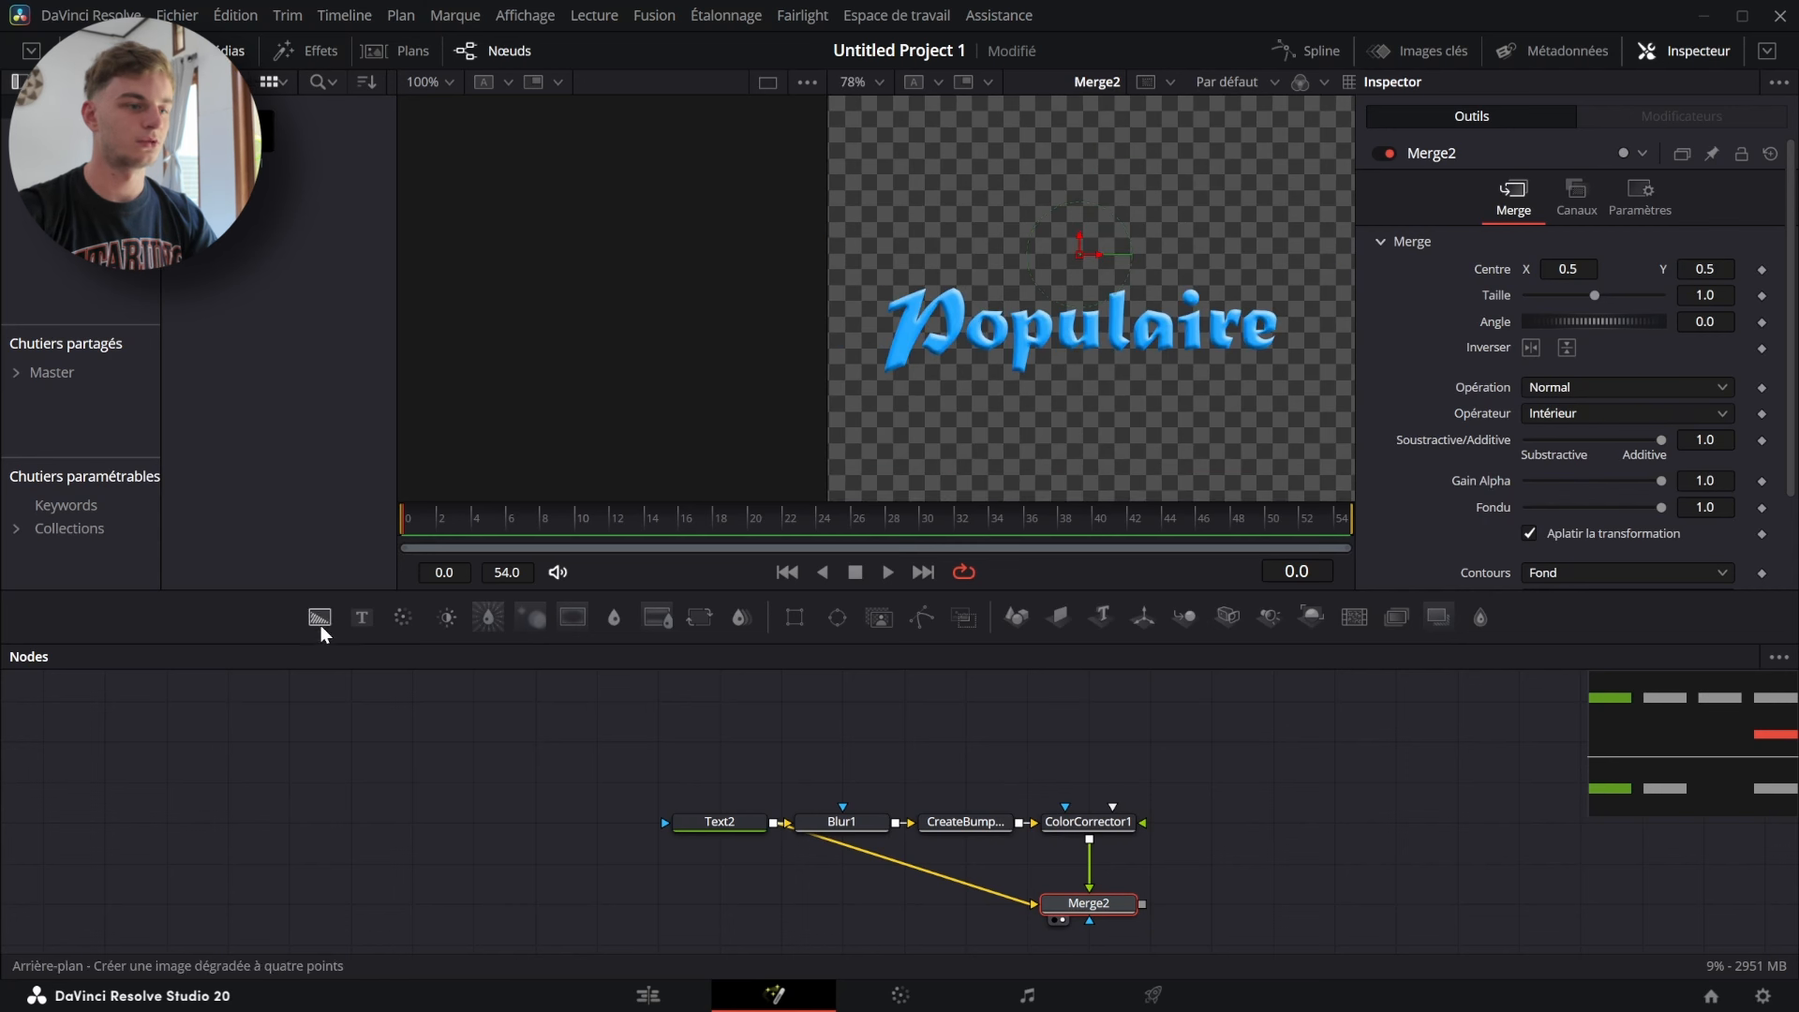
- Add a Soft Glow node after Merge2 and mask it with a Rectangle node placed above it
{"action": "left_click_drag", "start_coordinate": [1478, 620], "coordinate": [1276, 904]}
{"action": "left_click_drag", "start_coordinate": [1142, 904], "coordinate": [1282, 911]}
{"action": "left_click", "coordinate": [1247, 921]}
{"action": "left_click", "coordinate": [795, 617]}
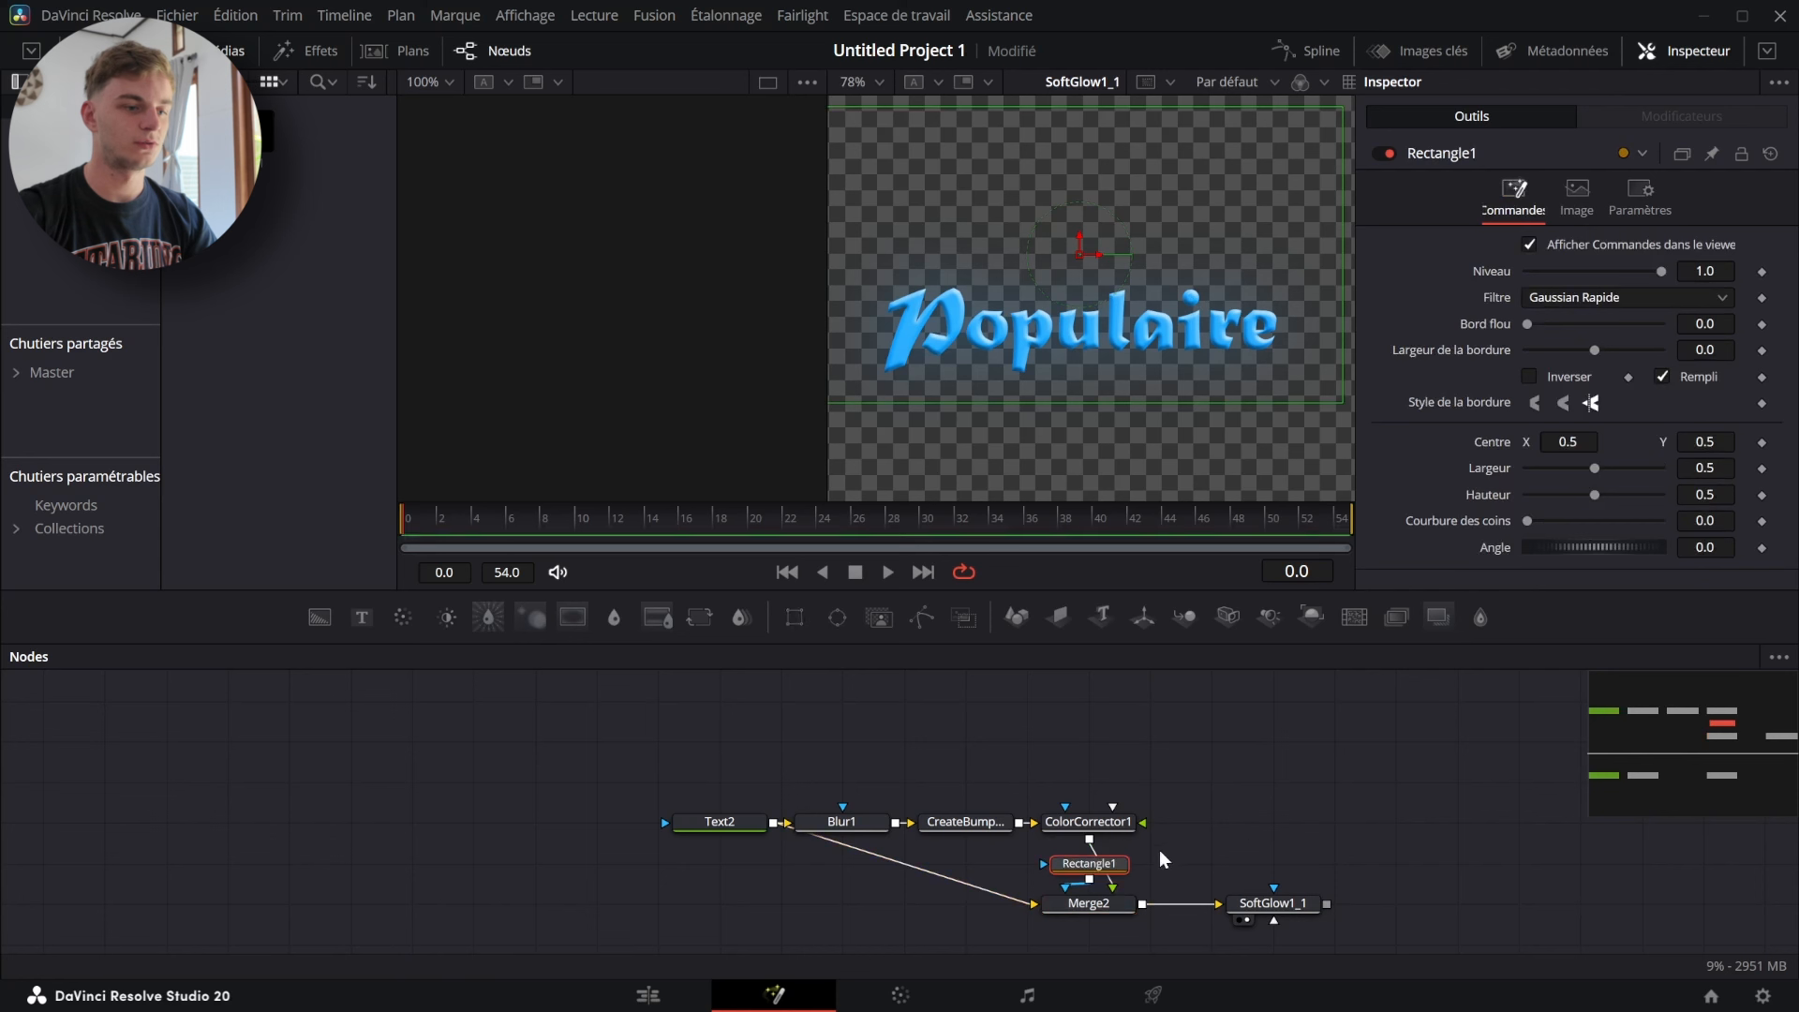
{"action": "left_click_drag", "start_coordinate": [1085, 864], "coordinate": [1272, 822]}
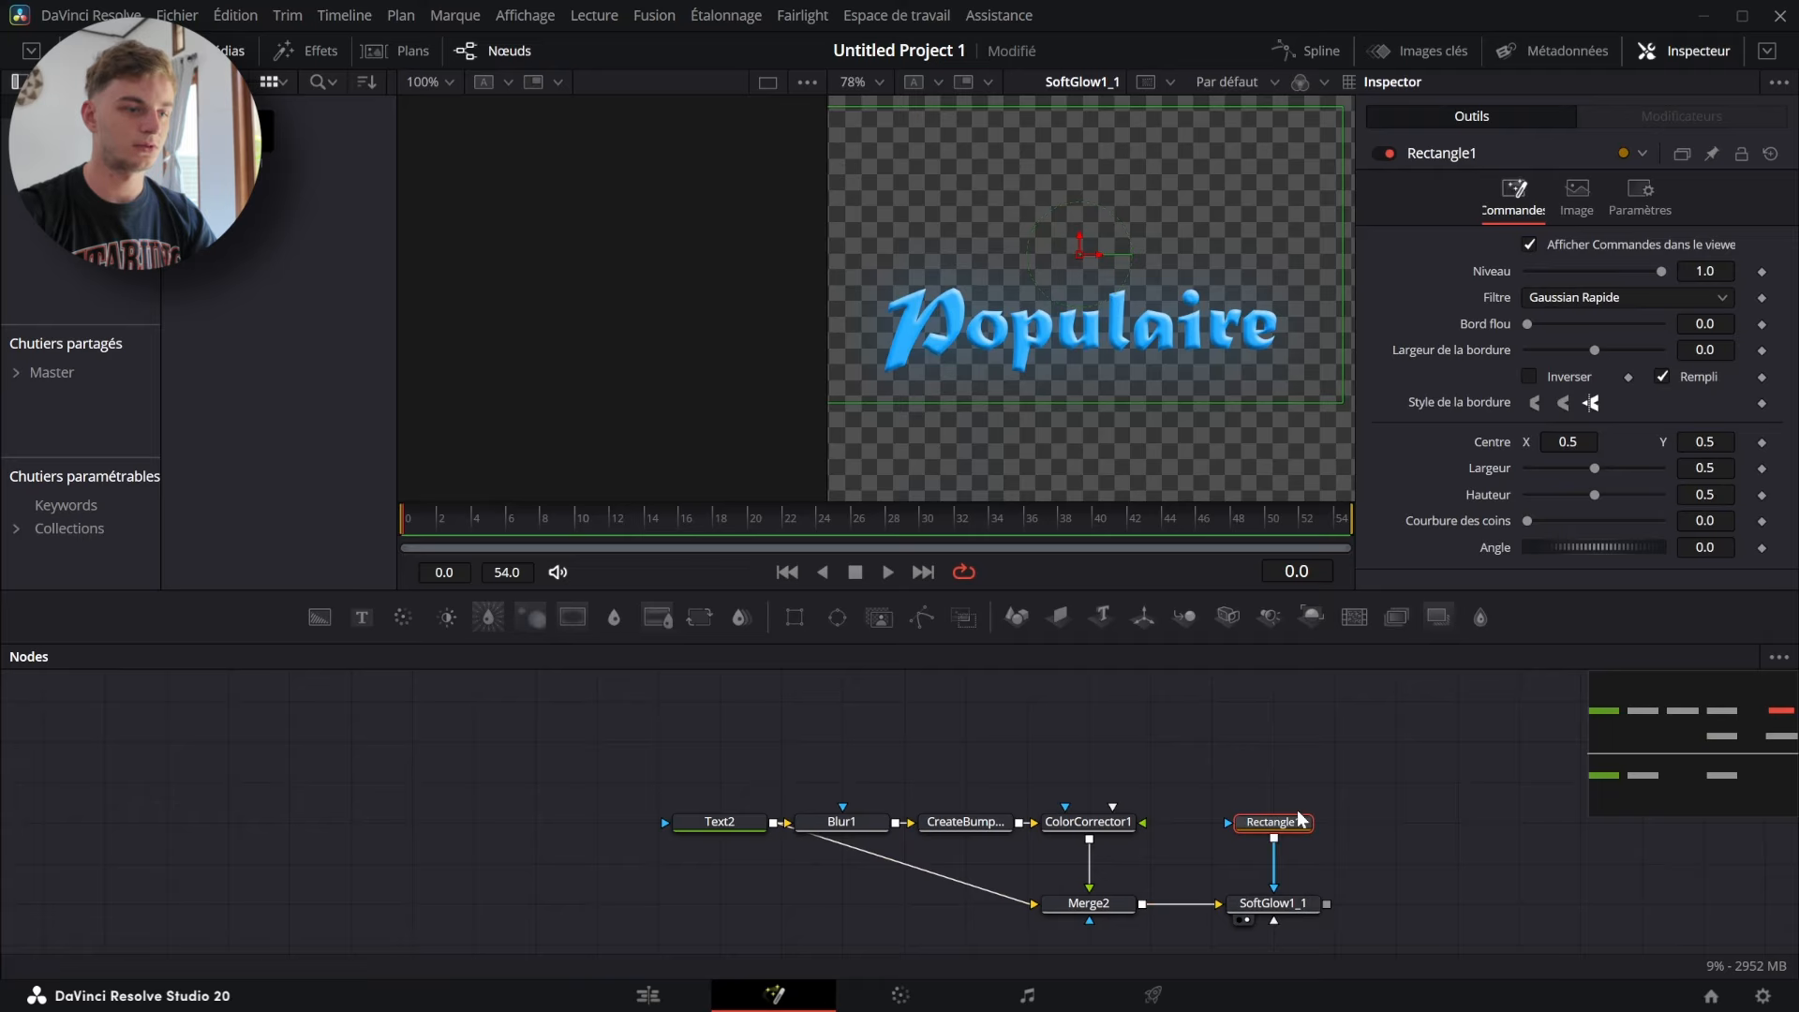
- Shape the glow's rectangle mask into a thin slanted strip across the word and set the Soft Glow gain to 1.339
{"action": "left_click_drag", "start_coordinate": [1342, 273], "coordinate": [1095, 281]}
{"action": "left_click_drag", "start_coordinate": [1709, 442], "coordinate": [1575, 442]}
{"action": "left_click_drag", "start_coordinate": [1716, 547], "coordinate": [1499, 551]}
{"action": "left_click", "coordinate": [1272, 904]}
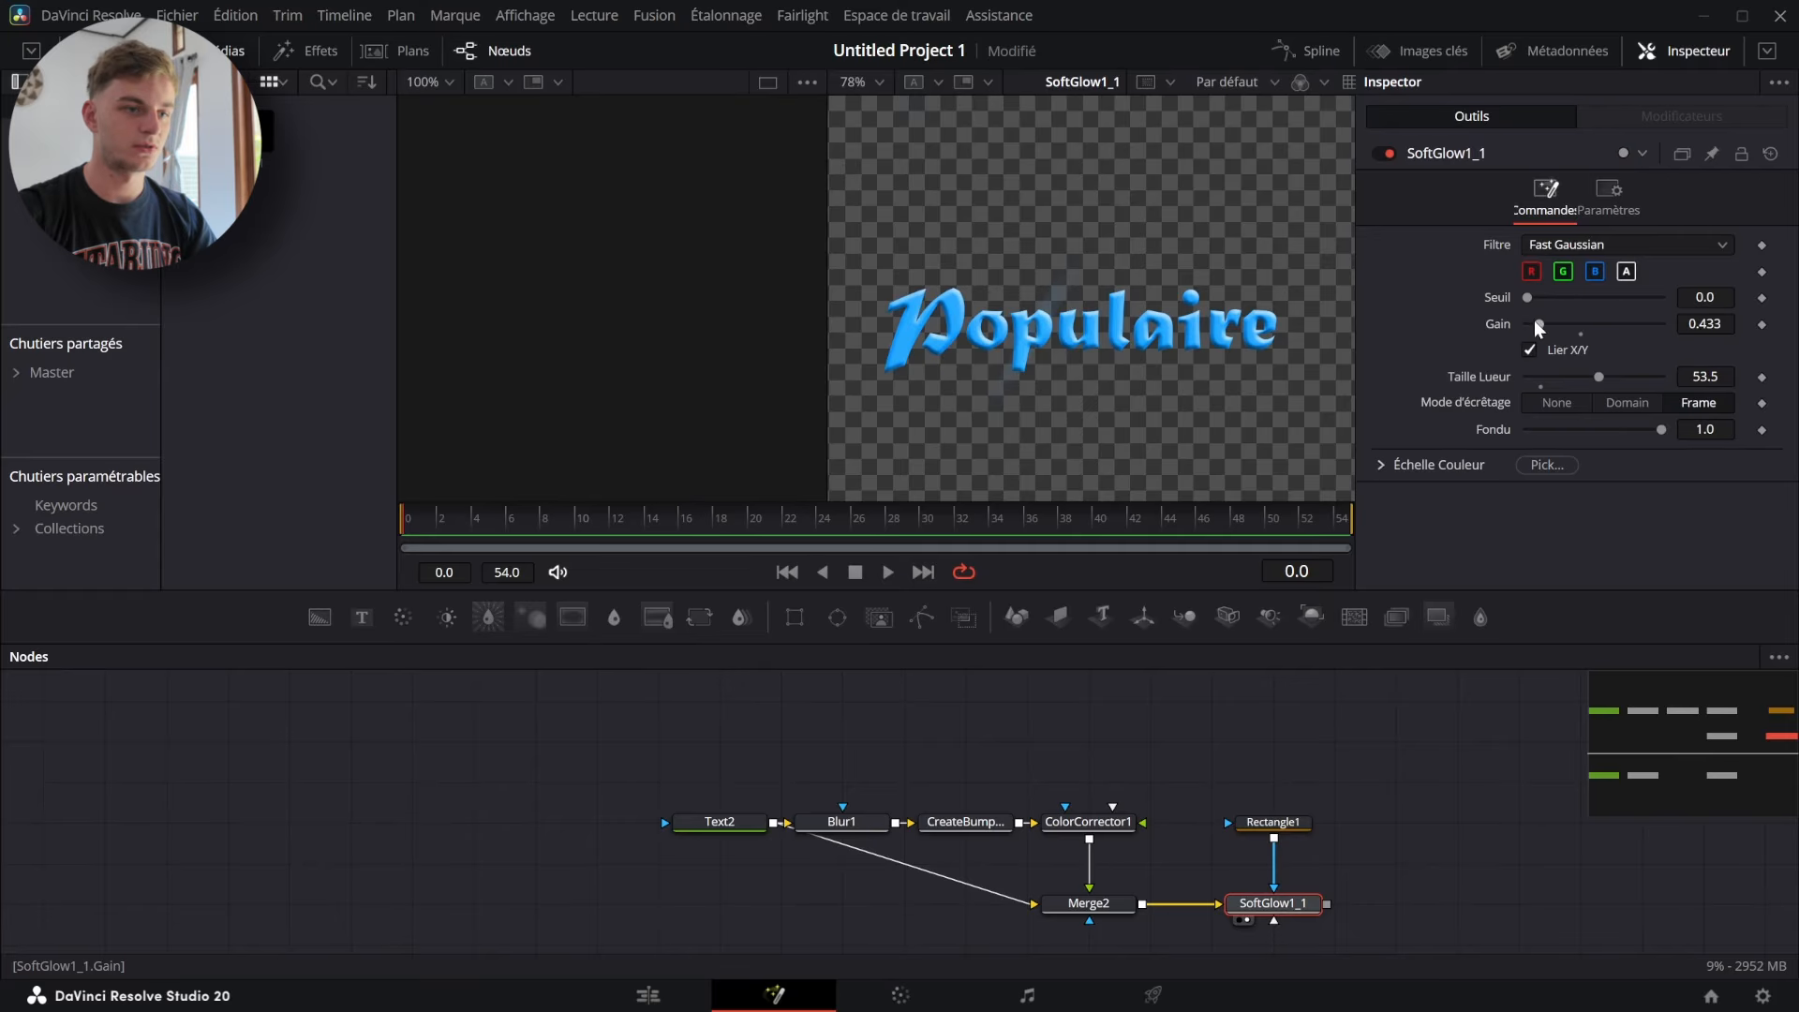
{"action": "mouse_move", "coordinate": [1538, 327]}
{"action": "left_mouse_down"}
{"action": "mouse_move", "coordinate": [1635, 325]}
{"action": "mouse_move", "coordinate": [1561, 325]}
{"action": "left_mouse_up"}
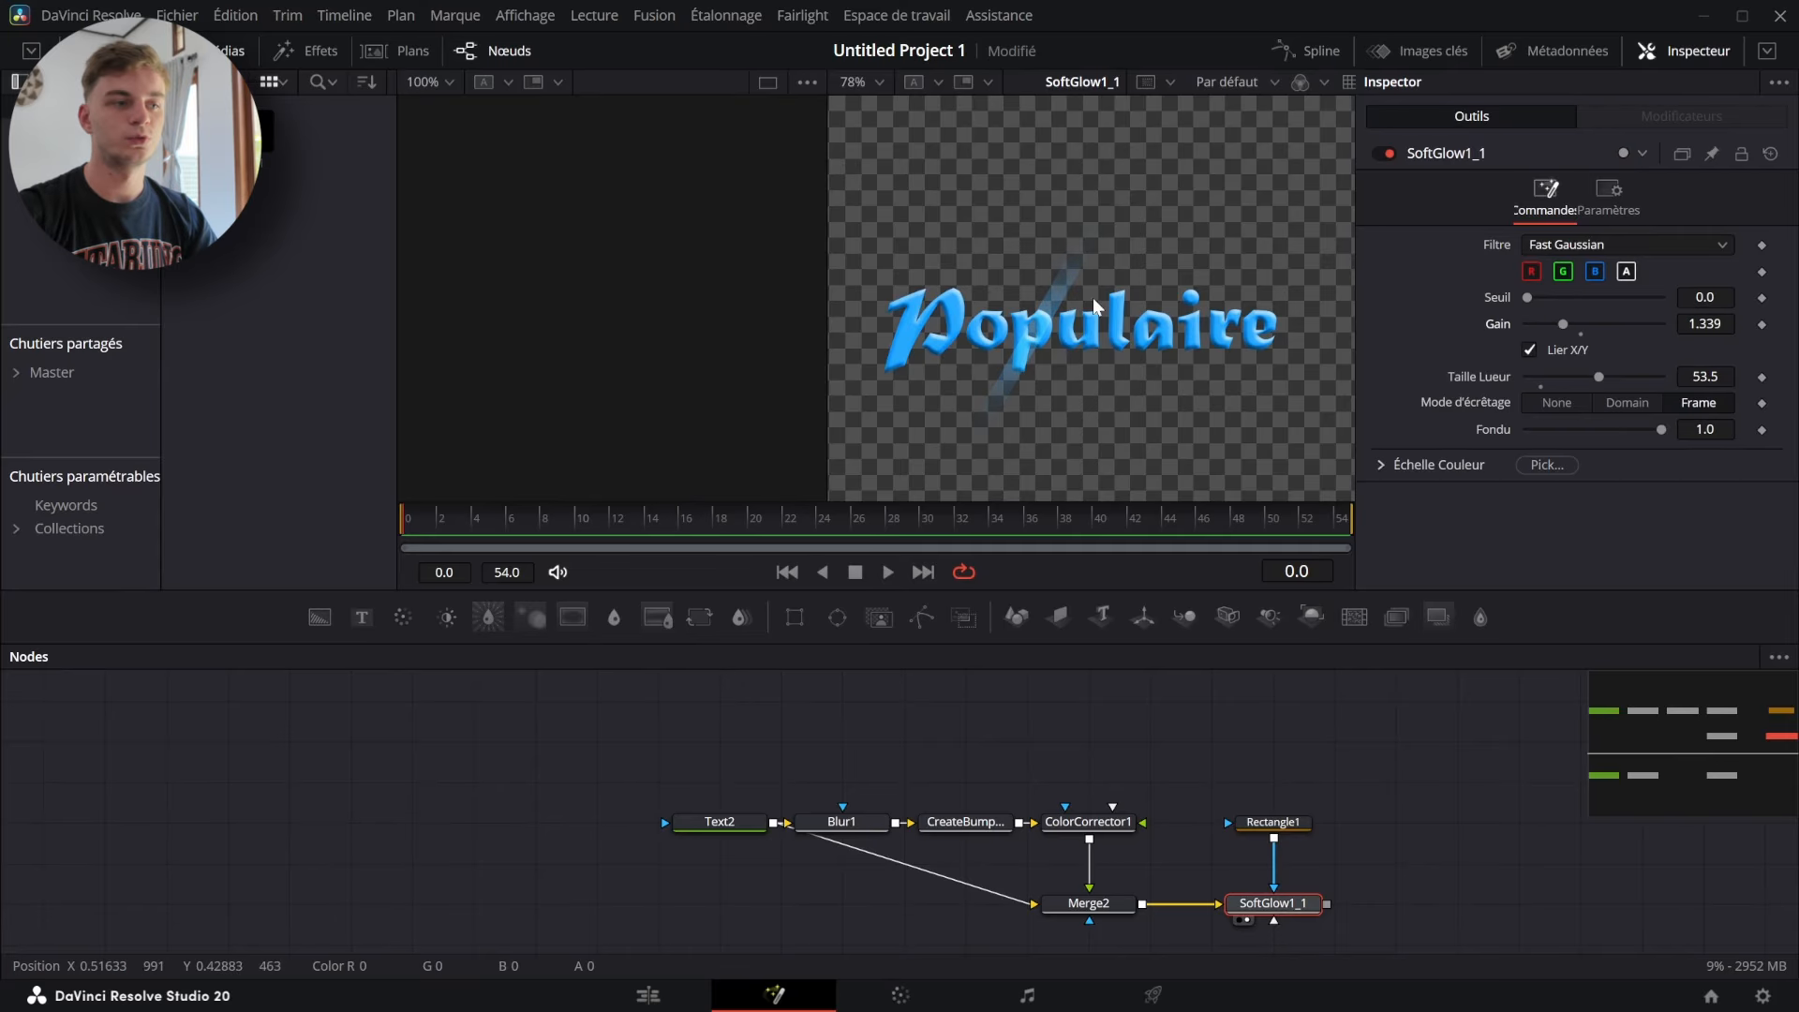
- Delete the Soft Glow node and its rectangle mask
{"action": "left_click_drag", "start_coordinate": [1353, 904], "coordinate": [1289, 778]}
{"action": "key", "text": "Delete"}
- Merge a white Background with a Rectangle mask over Merge2 and set the new merge's operator to Atop
{"action": "left_click_drag", "start_coordinate": [326, 617], "coordinate": [1145, 905]}
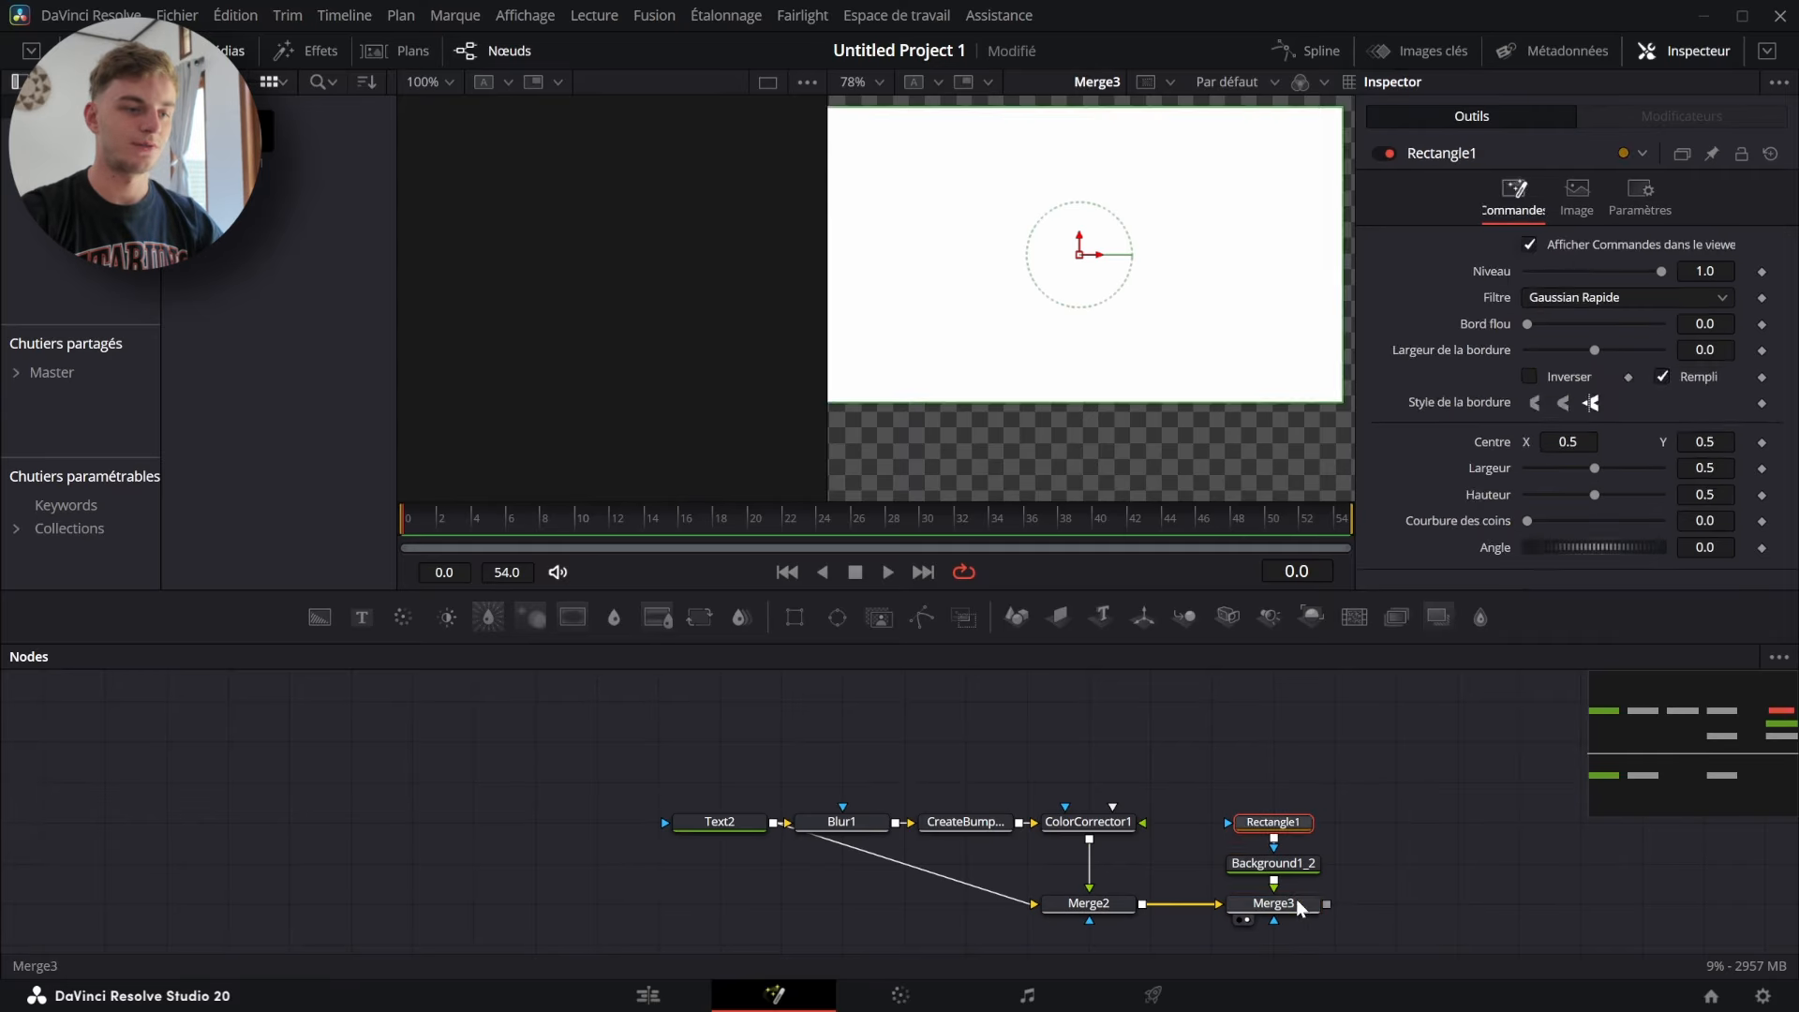
{"action": "left_click", "coordinate": [1300, 907]}
{"action": "left_click", "coordinate": [1593, 413]}
{"action": "left_click", "coordinate": [1553, 525]}
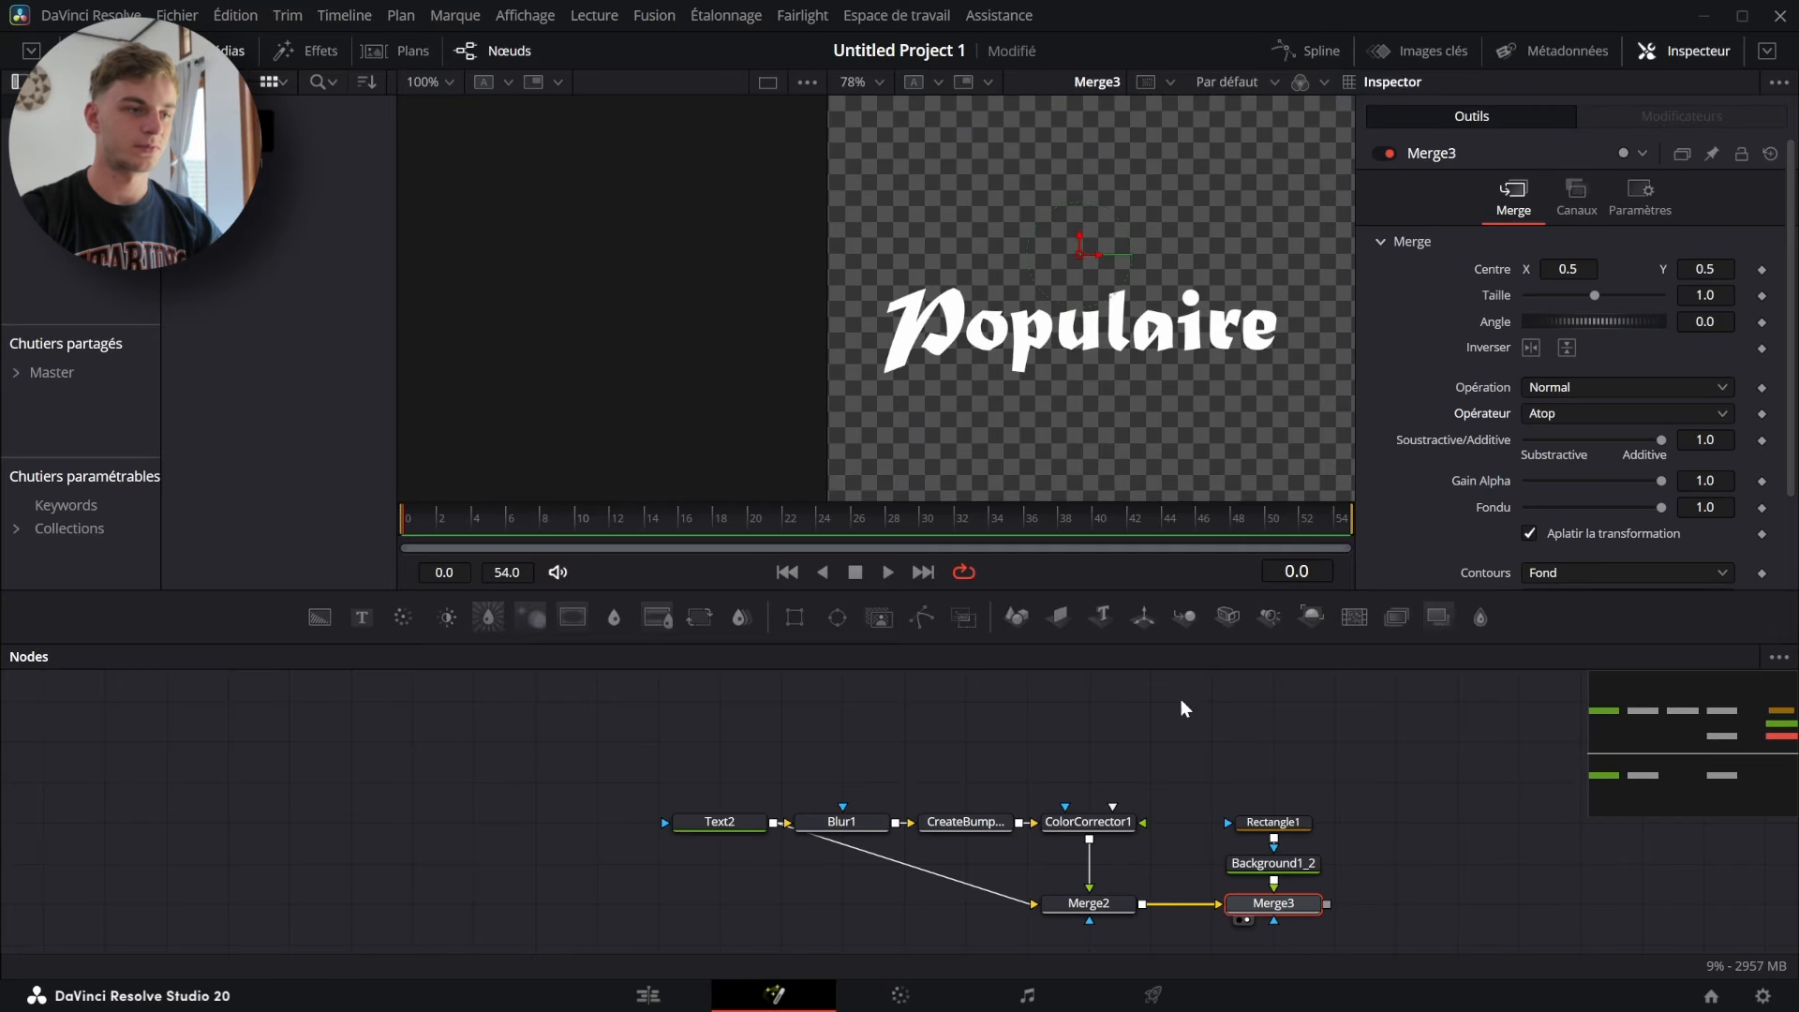
- Shape the Rectangle1 mask into a thin strip 0.009493 wide, angled at -28.1, across "Populaire"
{"action": "left_click", "coordinate": [1277, 821]}
{"action": "scroll", "coordinate": [1256, 362], "scroll_direction": "down", "scroll_amount": 2}
{"action": "left_click_drag", "start_coordinate": [1317, 329], "coordinate": [1131, 323]}
{"action": "left_click_drag", "start_coordinate": [1715, 546], "coordinate": [1627, 546]}
{"action": "left_click_drag", "start_coordinate": [1576, 443], "coordinate": [1555, 443]}
{"action": "scroll", "coordinate": [1214, 322], "scroll_direction": "up", "scroll_amount": 6}
{"action": "left_click_drag", "start_coordinate": [1698, 462], "coordinate": [1686, 463]}
- Set the Rectangle1 mask's soft edge to 0.0142 and position the light streak over the letter P
{"action": "left_click_drag", "start_coordinate": [1527, 324], "coordinate": [1537, 325]}
{"action": "left_click", "coordinate": [1128, 409]}
{"action": "scroll", "coordinate": [1007, 295], "scroll_direction": "down", "scroll_amount": 4}
{"action": "left_click_drag", "start_coordinate": [1008, 294], "coordinate": [1055, 307]}
{"action": "mouse_move", "coordinate": [1567, 442]}
{"action": "left_mouse_down"}
{"action": "mouse_move", "coordinate": [1466, 442]}
{"action": "mouse_move", "coordinate": [1514, 442]}
{"action": "left_mouse_up"}
- Duplicate the Rectangle1, Background1_2 and Merge3 nodes and connect Merge3's output to the copied merge
{"action": "left_click_drag", "start_coordinate": [1394, 735], "coordinate": [1304, 819]}
{"action": "left_click_drag", "start_coordinate": [1358, 935], "coordinate": [1272, 736]}
{"action": "key", "text": "ctrl+c"}
{"action": "left_click", "coordinate": [1390, 813]}
{"action": "key", "text": "ctrl+v"}
{"action": "mouse_move", "coordinate": [1393, 826]}
{"action": "left_mouse_down"}
{"action": "mouse_move", "coordinate": [1451, 878]}
{"action": "mouse_move", "coordinate": [1454, 908]}
{"action": "left_mouse_up"}
{"action": "left_click_drag", "start_coordinate": [1327, 904], "coordinate": [1402, 904]}
- Move the copied light streak over the "a" at centre X 0.581 and adjust its angle
{"action": "left_click_drag", "start_coordinate": [982, 336], "coordinate": [1188, 354]}
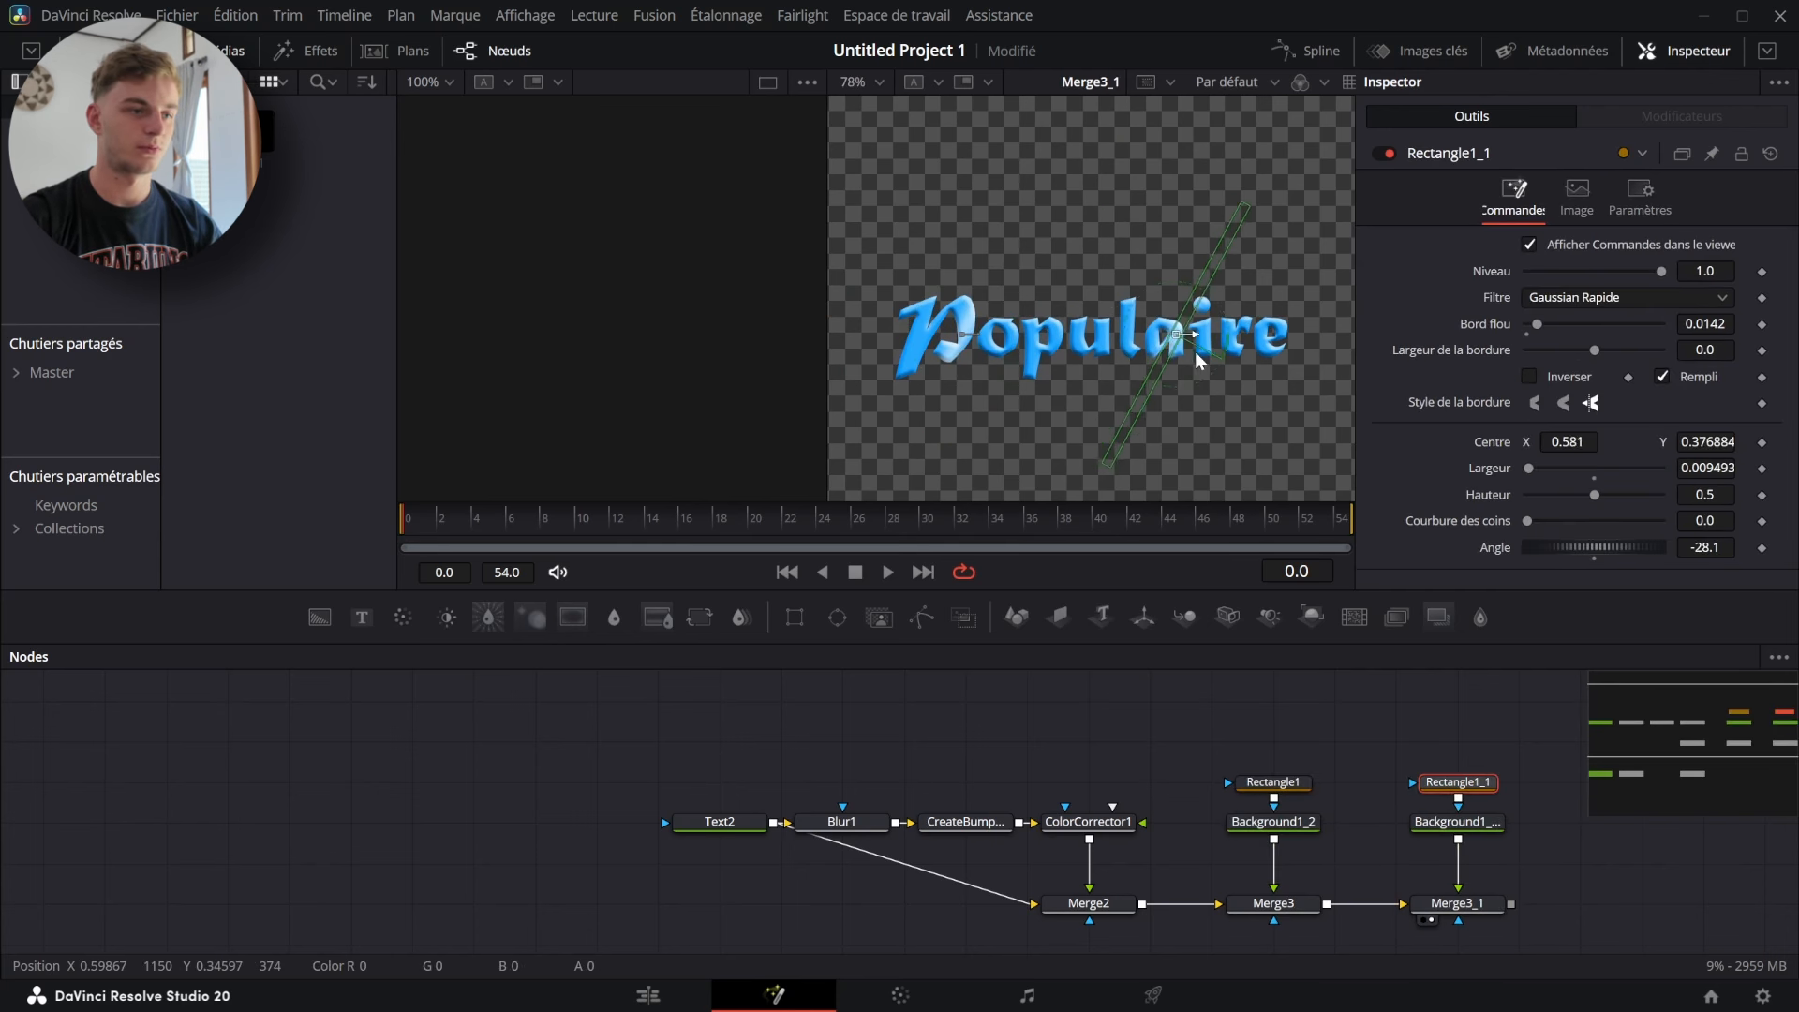
{"action": "left_click_drag", "start_coordinate": [1705, 547], "coordinate": [1771, 547]}
- Add a Soft Glow node after Merge3_1 and display its output in the viewer
{"action": "left_click", "coordinate": [1231, 879]}
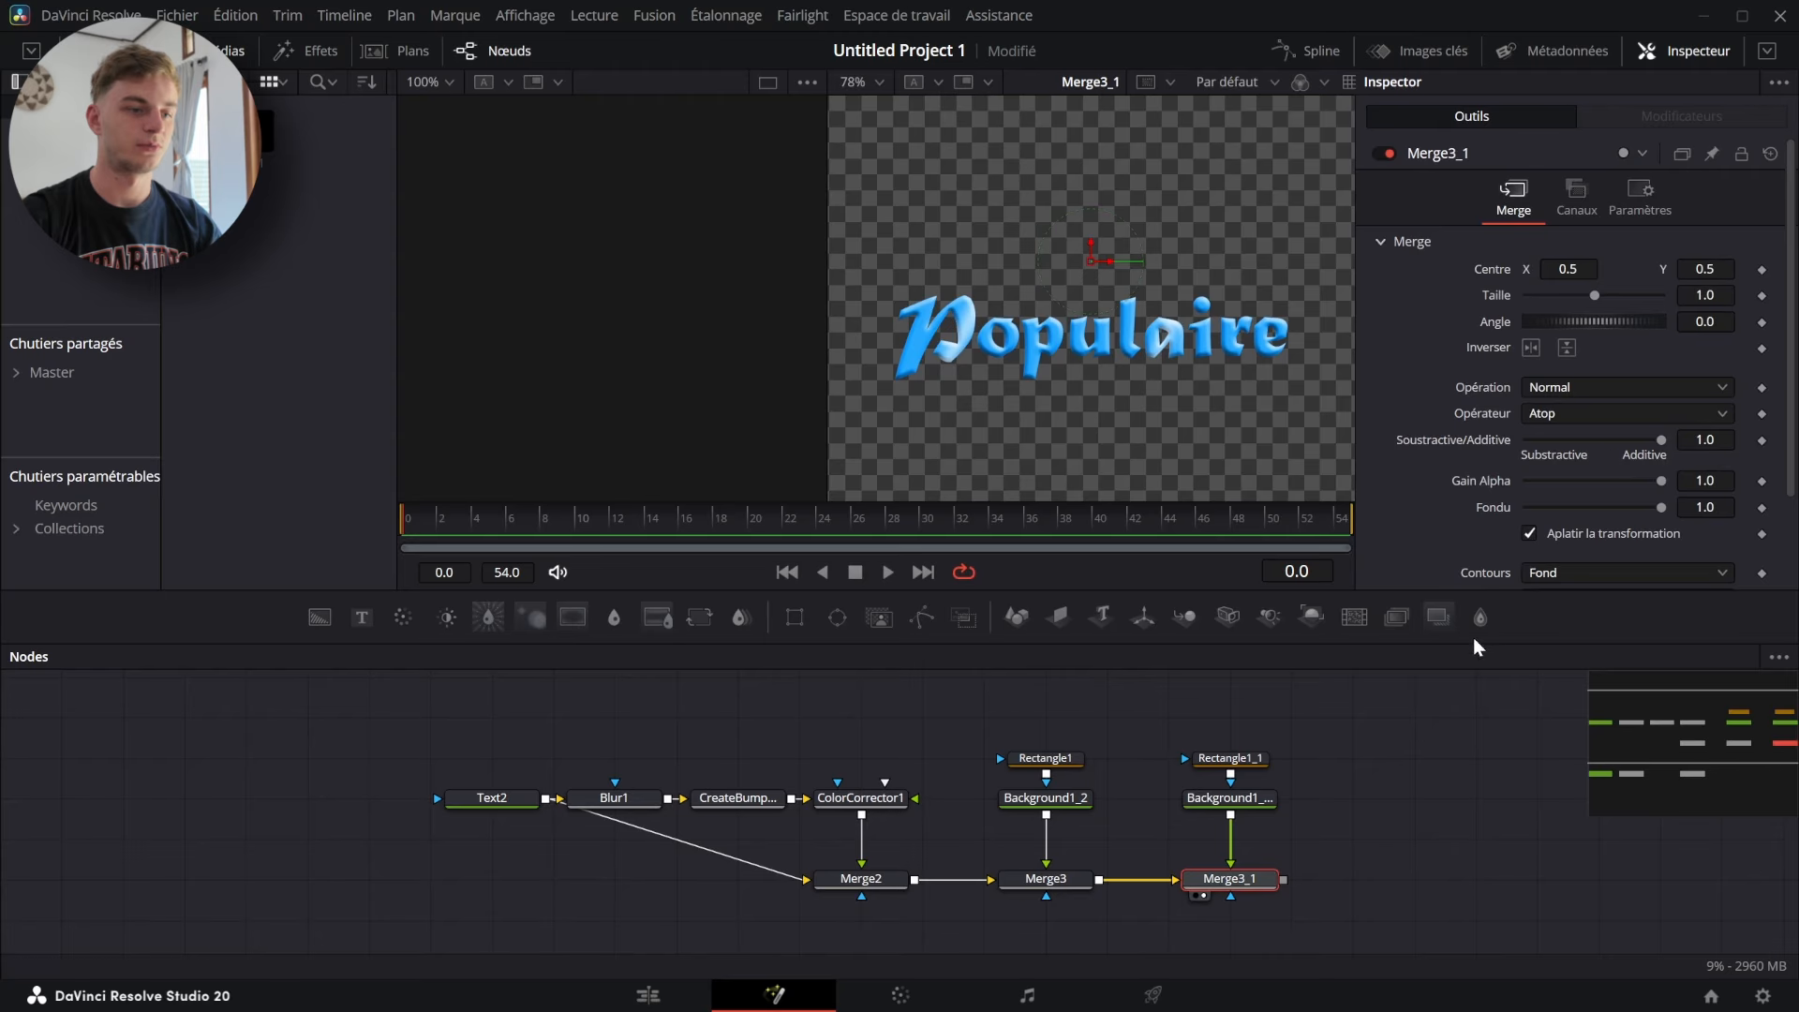
{"action": "key", "text": "ctrl+v"}
{"action": "left_click_drag", "start_coordinate": [1262, 901], "coordinate": [1447, 859]}
- Set the Rectangle1 mask's soft edge to 0.0283 to diffuse the streak on the P
{"action": "left_click_drag", "start_coordinate": [1041, 250], "coordinate": [1044, 253]}
{"action": "left_click_drag", "start_coordinate": [1541, 323], "coordinate": [1555, 323]}
{"action": "left_click", "coordinate": [1247, 743]}
{"action": "left_click", "coordinate": [1508, 694]}
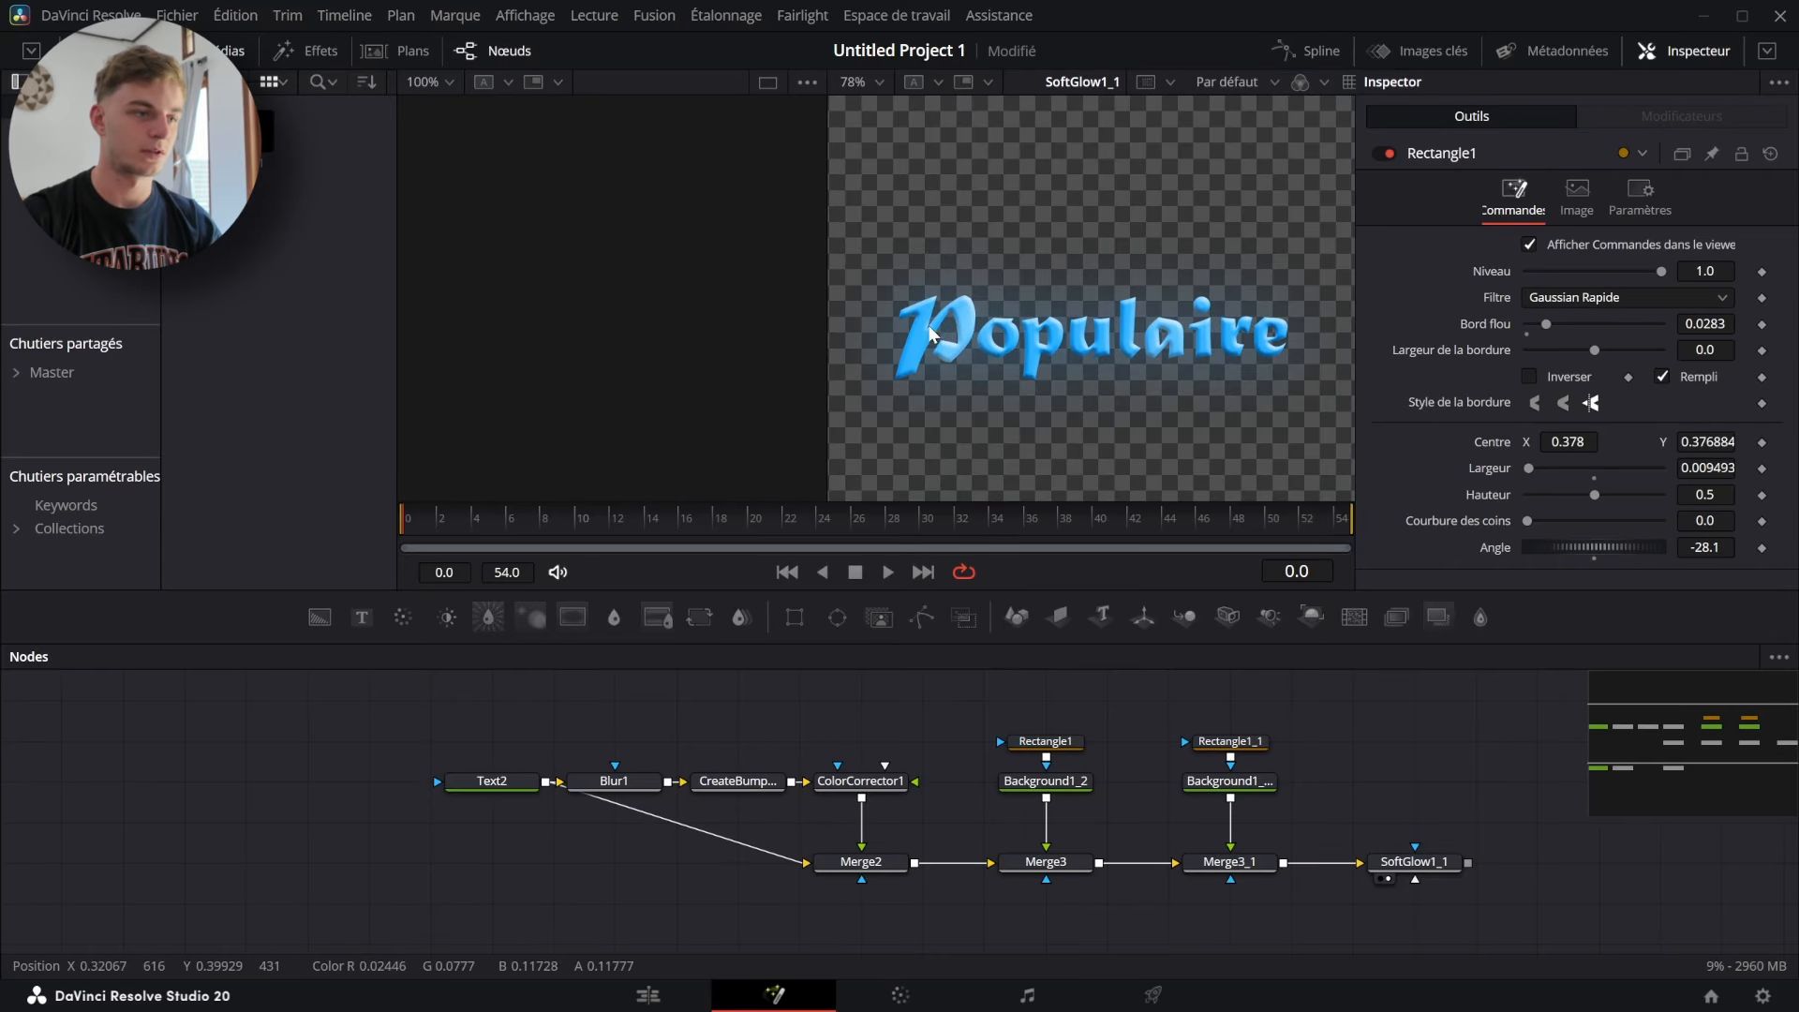
- Connect the Soft Glow output to Merge1 as its foreground and display MediaOut1 in the viewer
{"action": "scroll", "coordinate": [1398, 778], "scroll_direction": "down", "scroll_amount": 4}
{"action": "left_click", "coordinate": [1441, 855]}
{"action": "left_click", "coordinate": [1473, 739]}
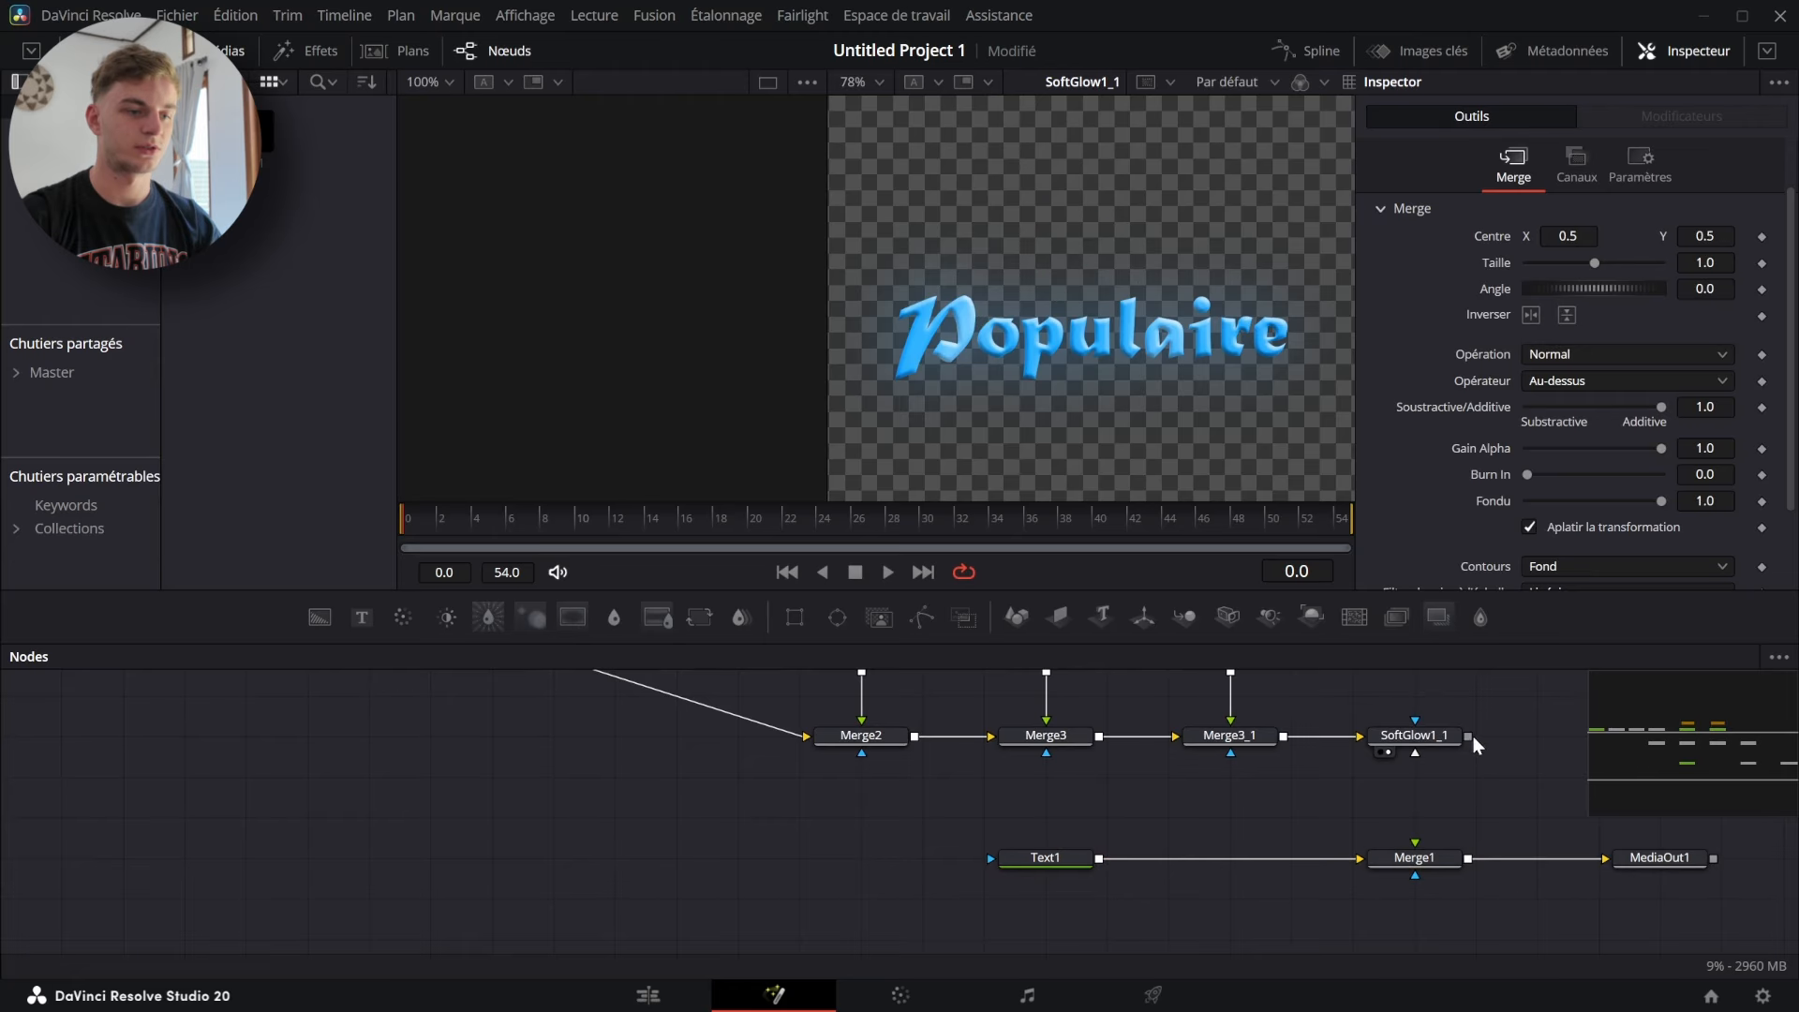
{"action": "key", "text": "2"}
{"action": "left_click", "coordinate": [1144, 768]}
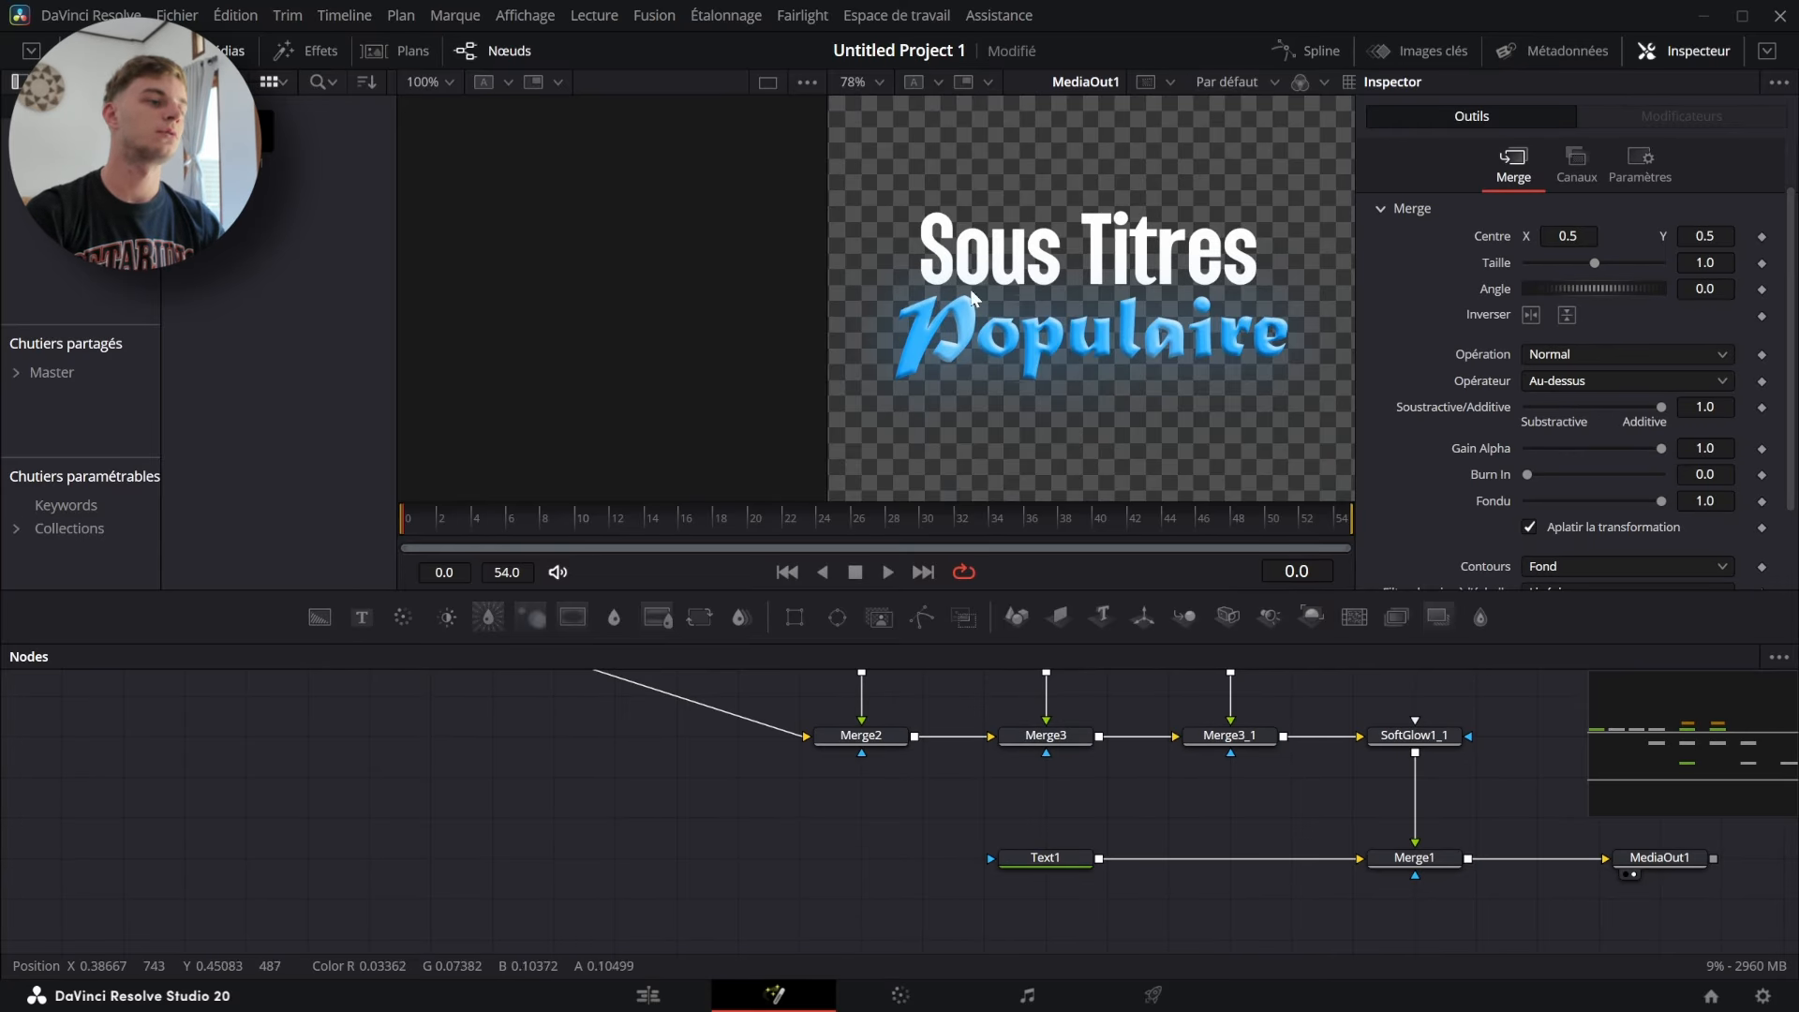
- Give the "Sous Titres" text in Text1 a gradient fill and set the black stop's alpha to 0
{"action": "left_click", "coordinate": [1066, 863]}
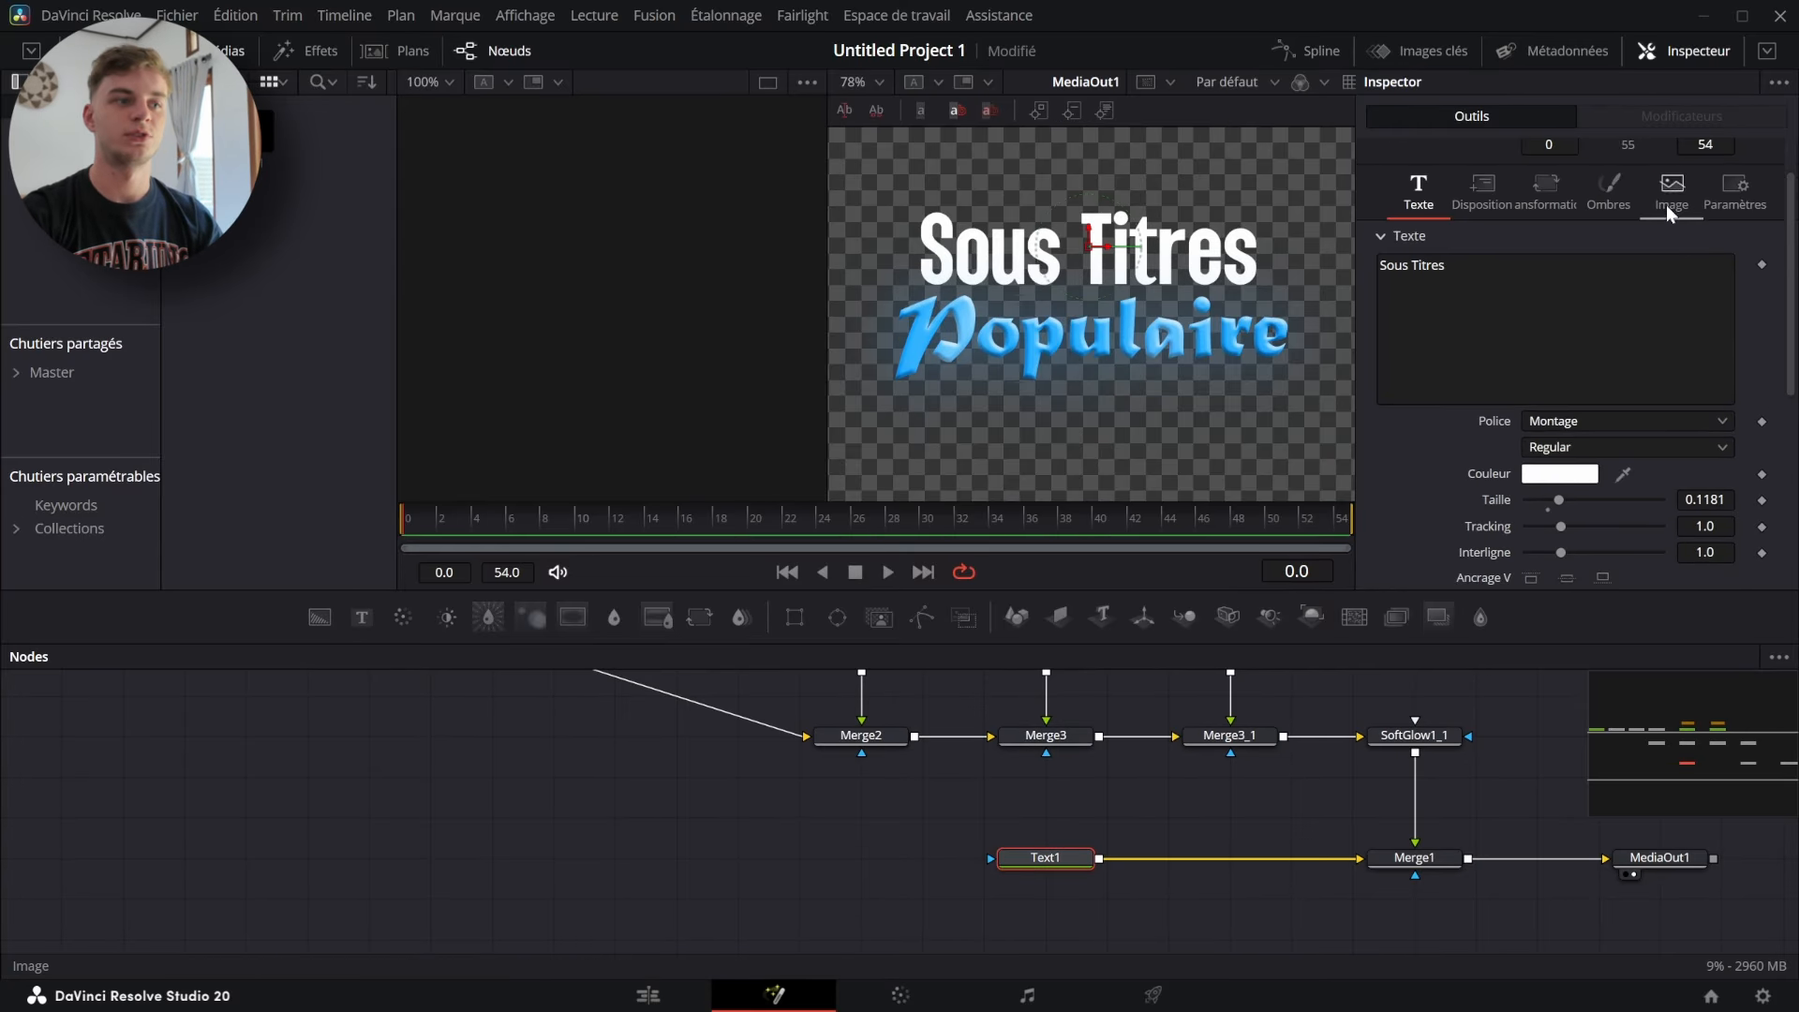
{"action": "left_click", "coordinate": [1627, 195]}
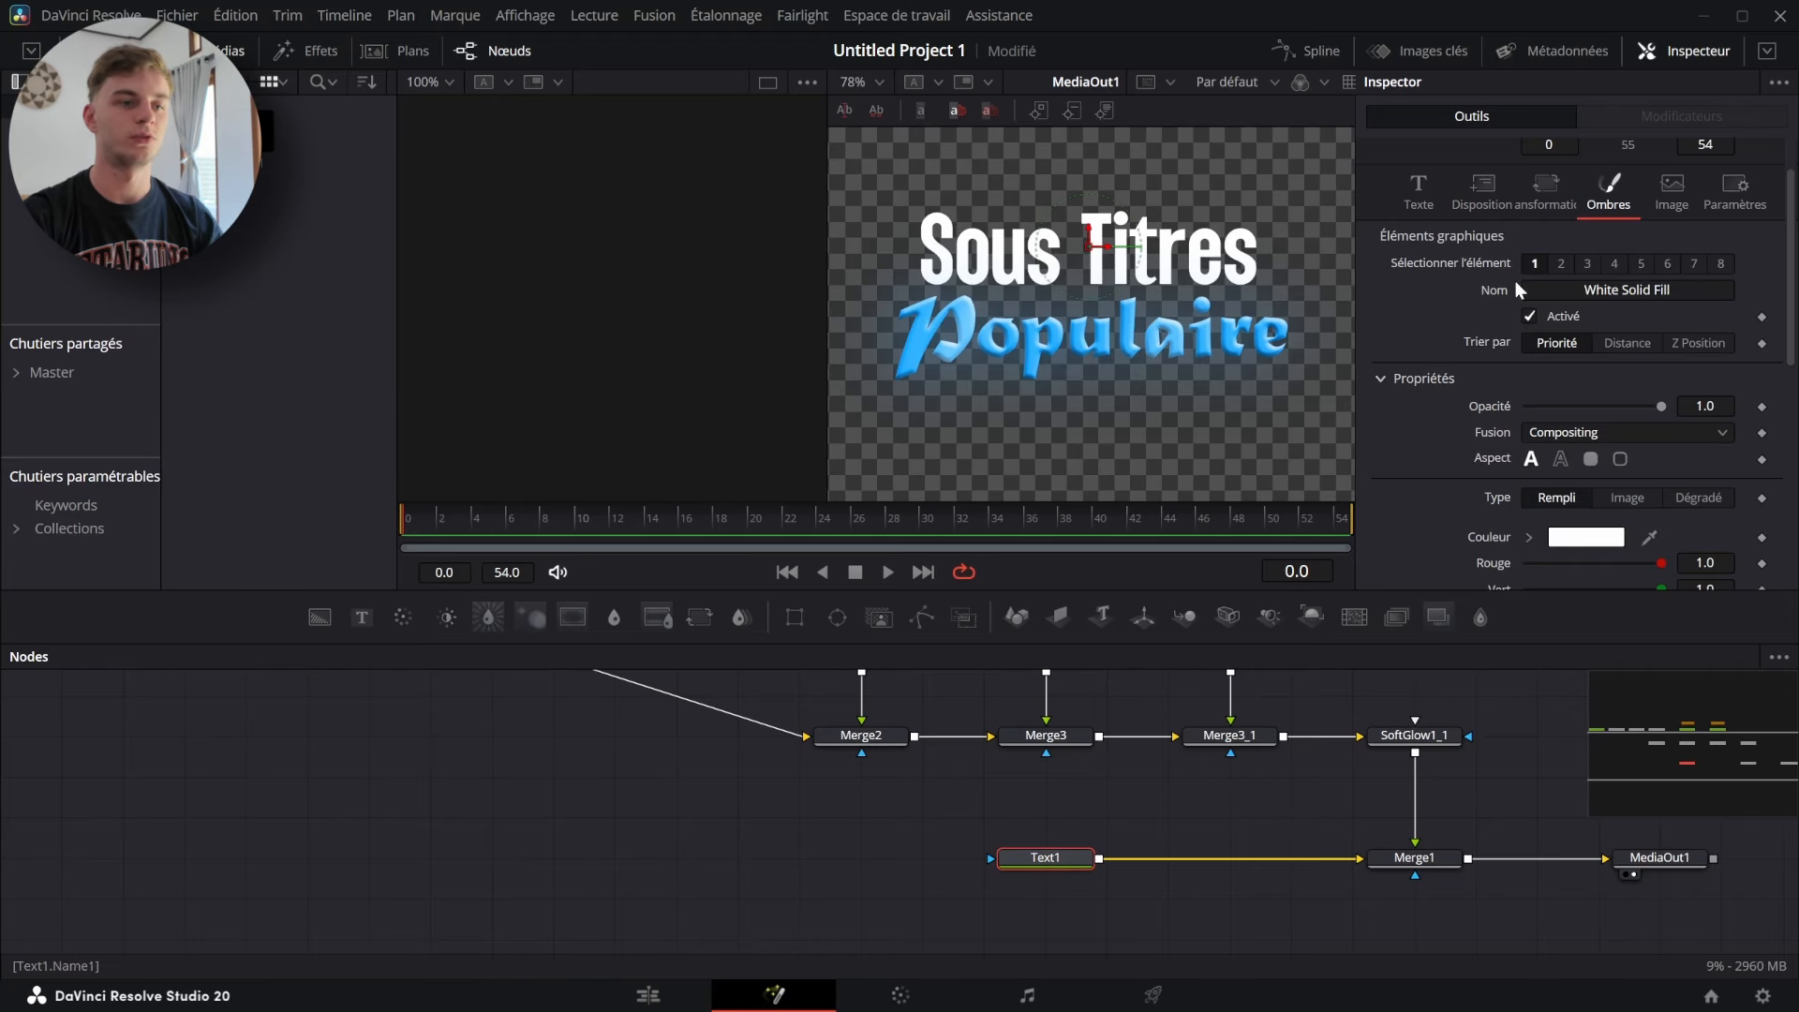
{"action": "scroll", "coordinate": [1636, 408], "scroll_direction": "down", "scroll_amount": 2}
{"action": "left_click", "coordinate": [1700, 371]}
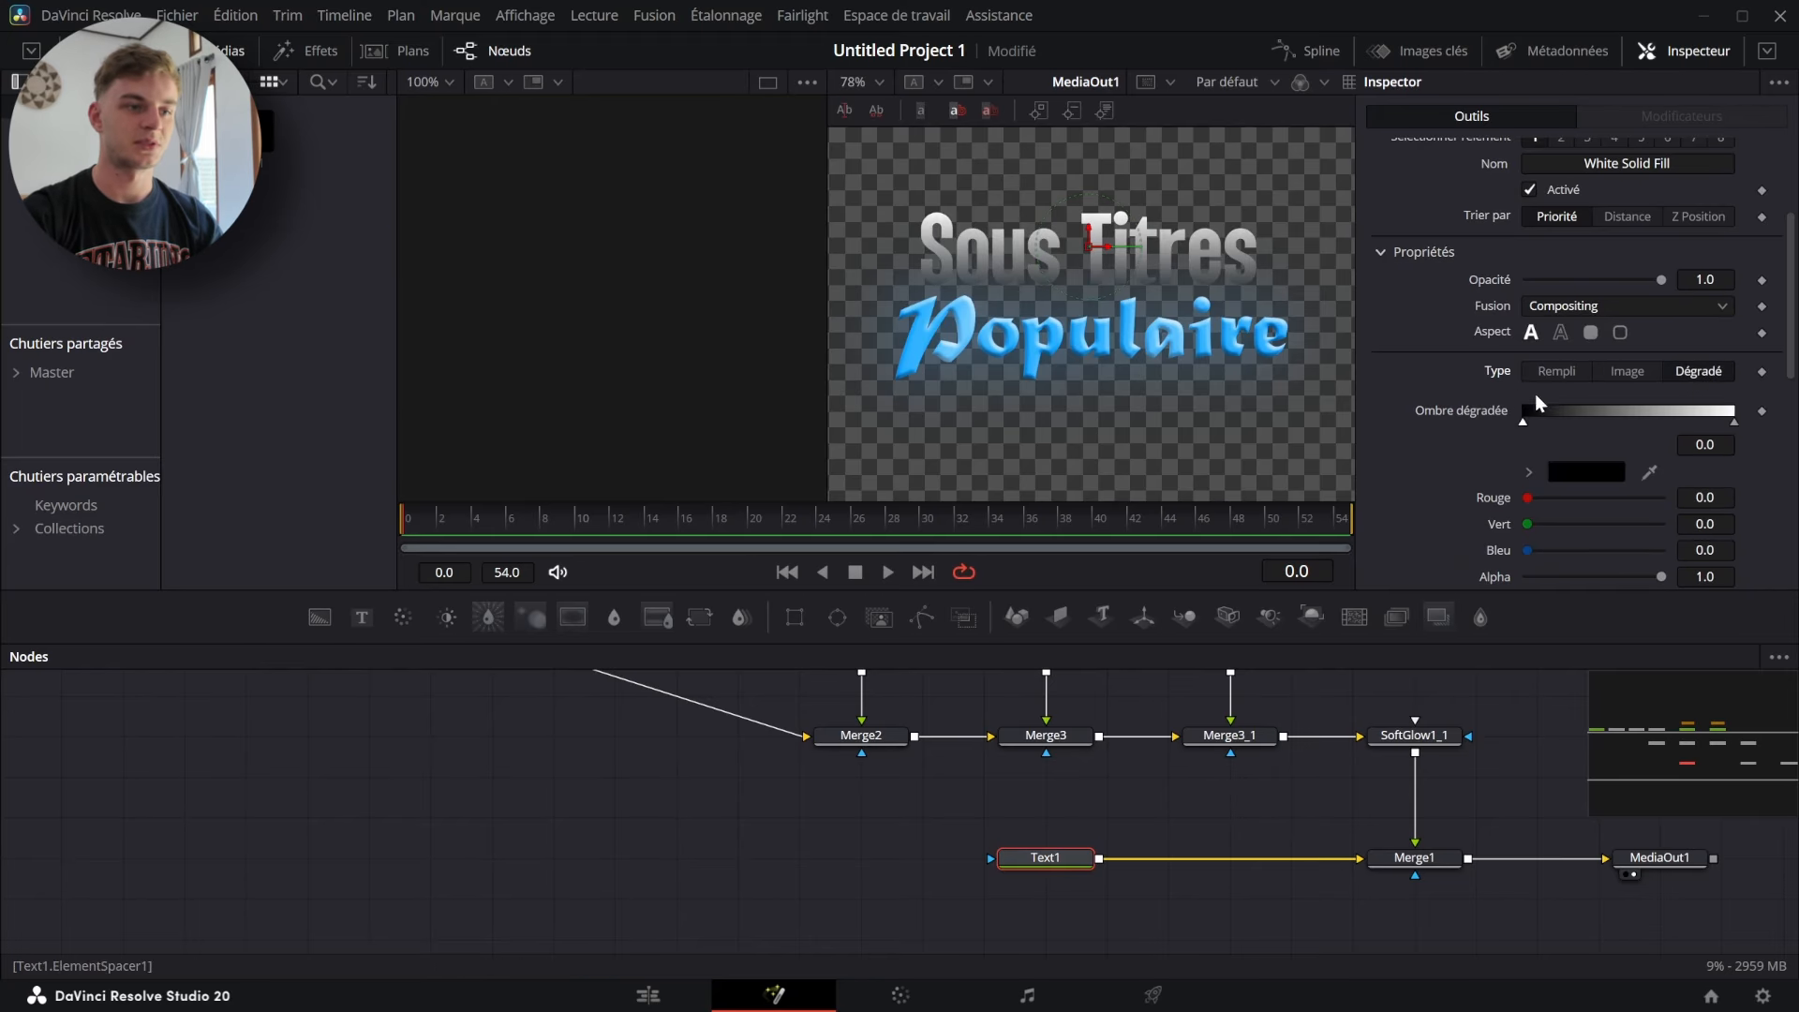
{"action": "left_click_drag", "start_coordinate": [1651, 578], "coordinate": [1458, 589]}
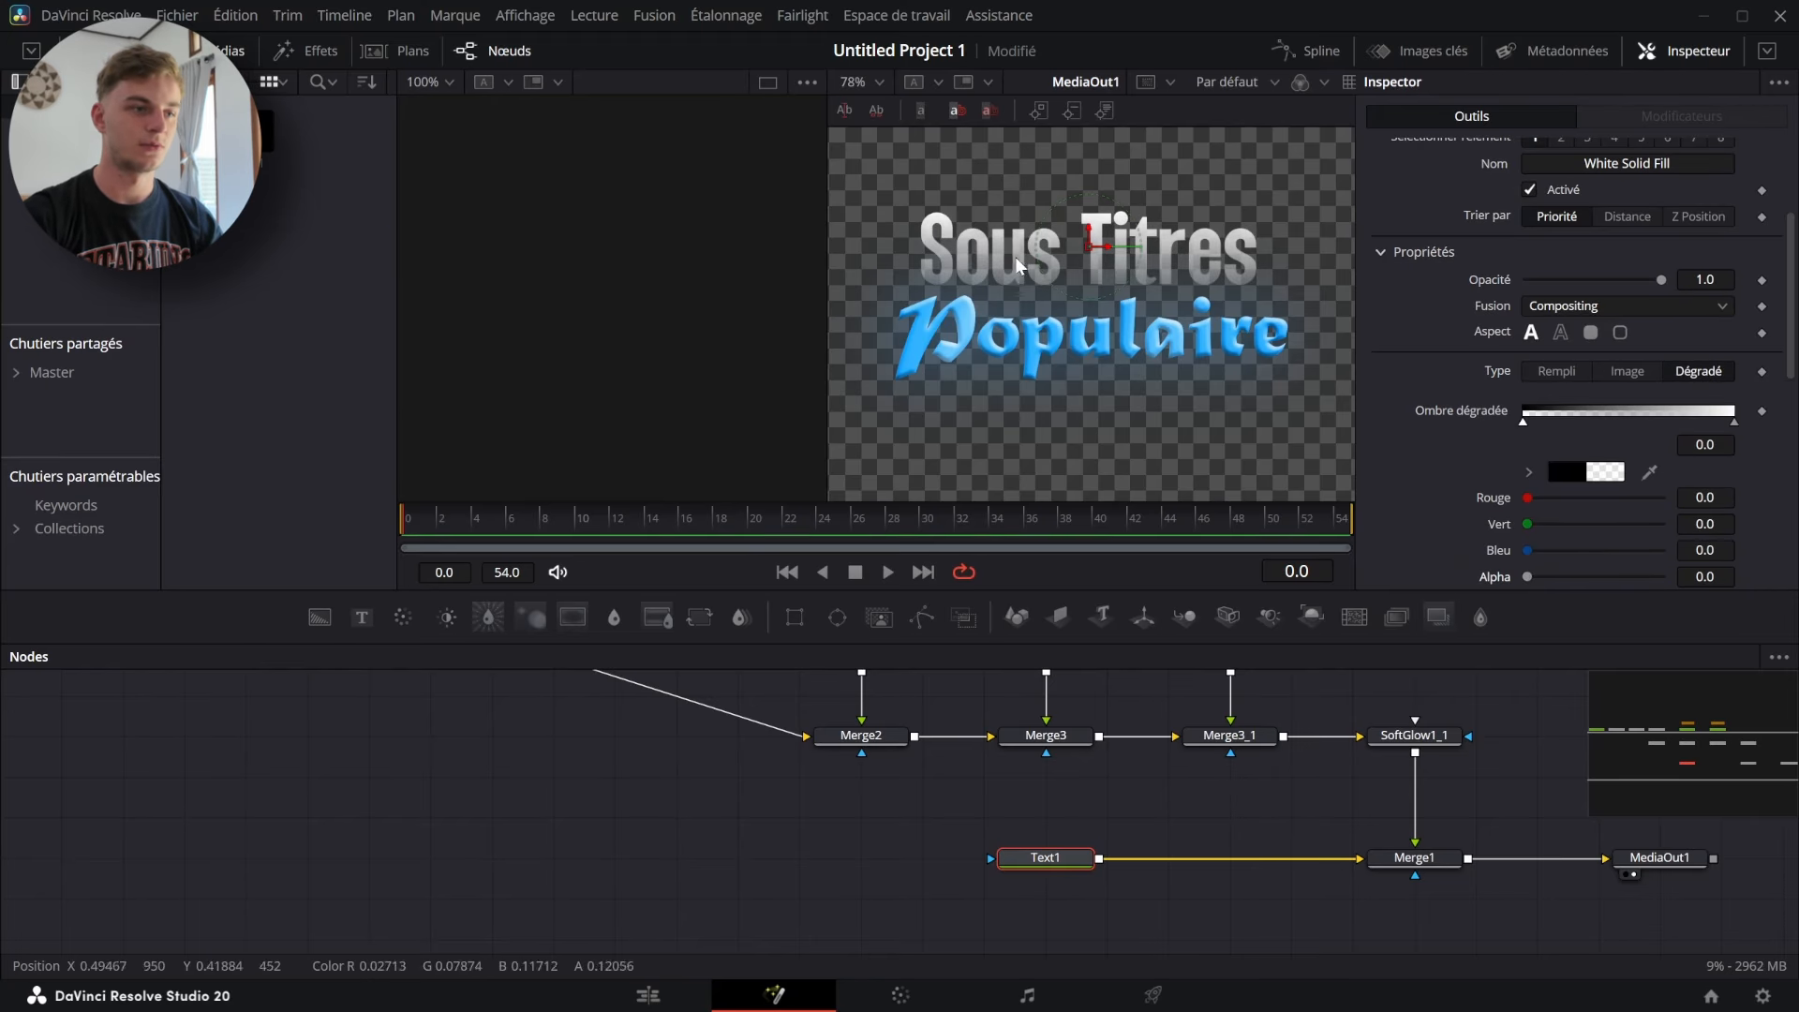
- Inspect the gradient on "Sous Titres" up close and move the text down so it slightly overlaps "Populaire"
{"action": "scroll", "coordinate": [941, 291], "scroll_direction": "up", "scroll_amount": 5}
{"action": "left_click_drag", "start_coordinate": [944, 300], "coordinate": [1215, 362]}
{"action": "left_click_drag", "start_coordinate": [1013, 378], "coordinate": [1309, 395]}
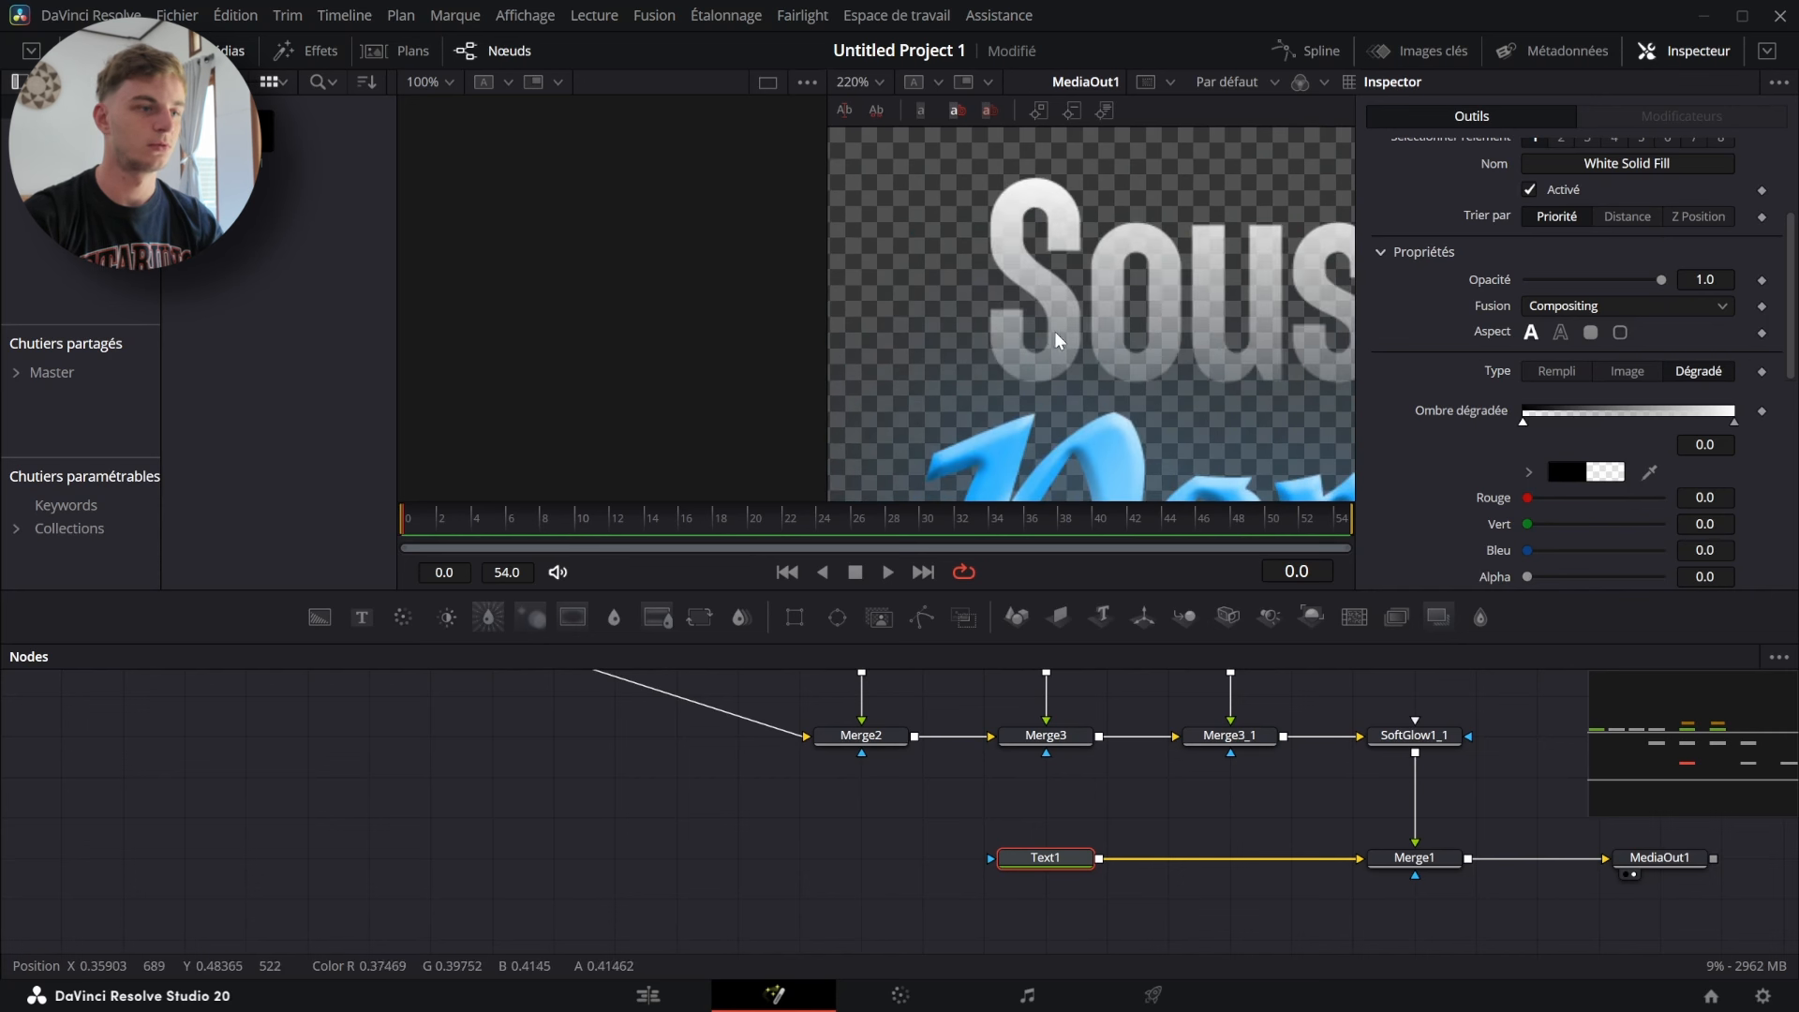
{"action": "scroll", "coordinate": [1117, 381], "scroll_direction": "down", "scroll_amount": 2}
{"action": "scroll", "coordinate": [1106, 377], "scroll_direction": "down", "scroll_amount": 2}
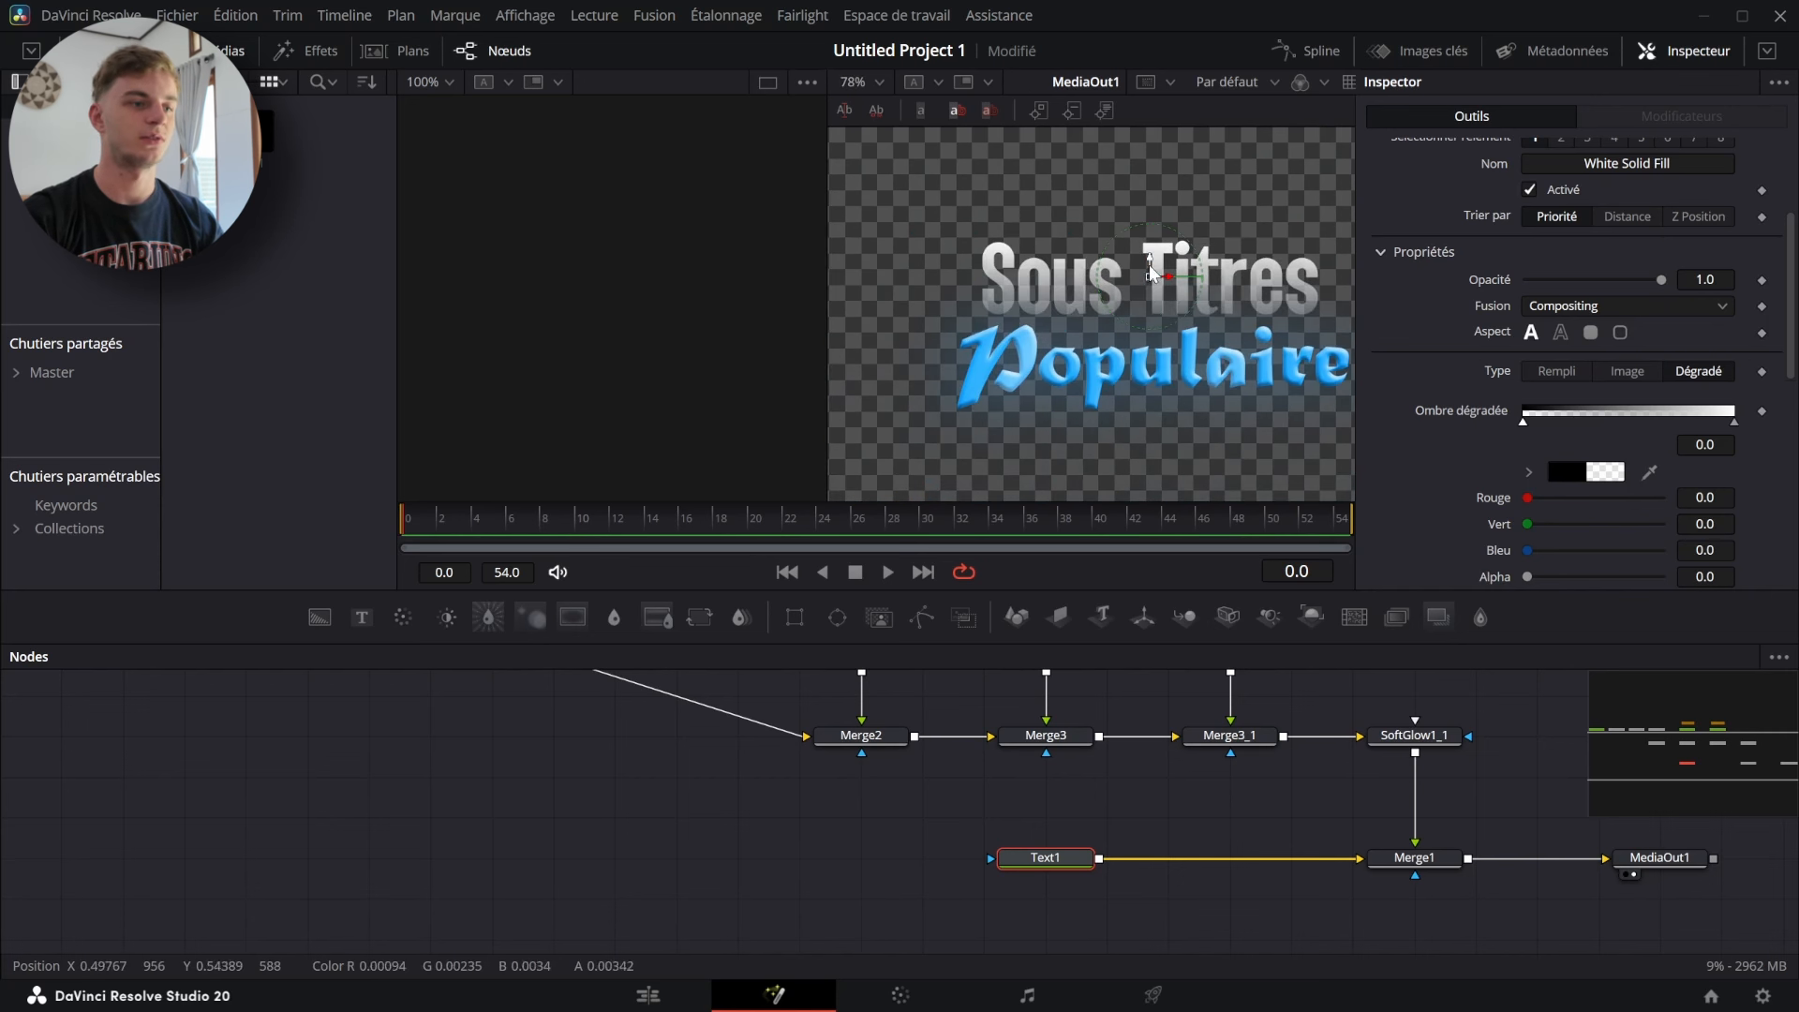
{"action": "left_click_drag", "start_coordinate": [1159, 322], "coordinate": [1151, 284]}
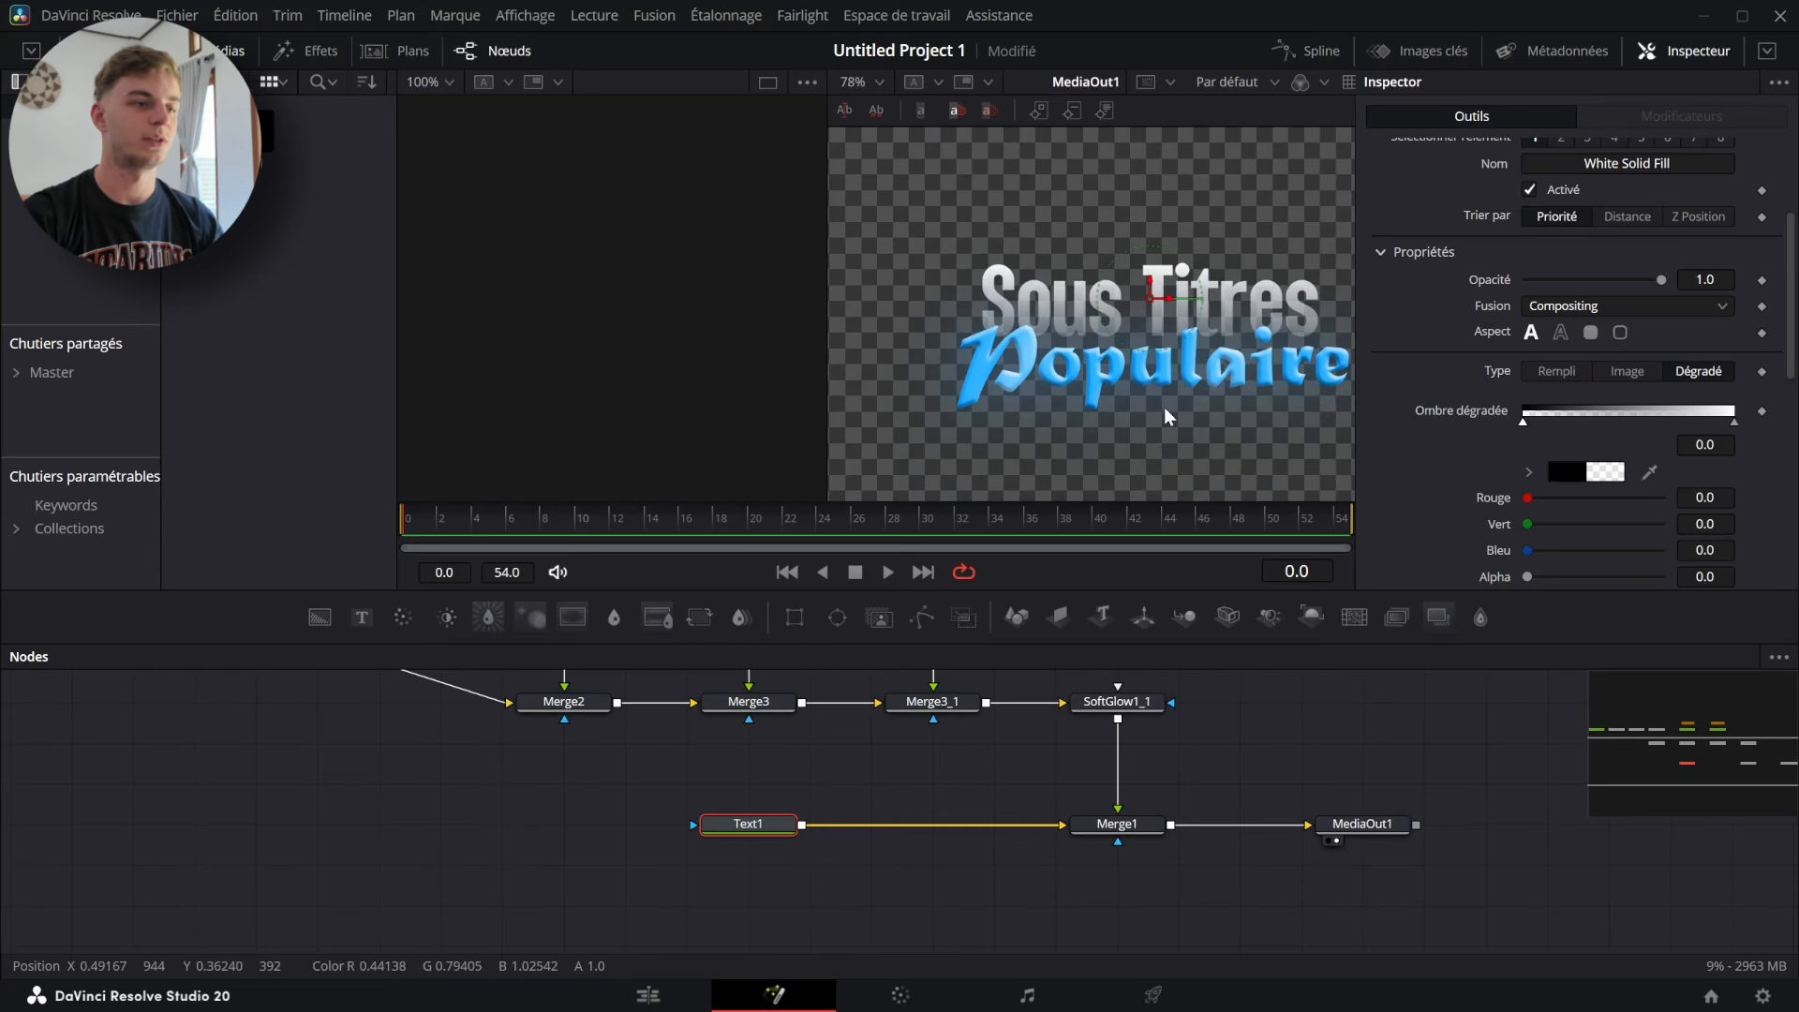
- Change to a single-viewer layout so that MediaOut1 fills the whole preview area
{"action": "left_click_drag", "start_coordinate": [1289, 886], "coordinate": [1357, 903]}
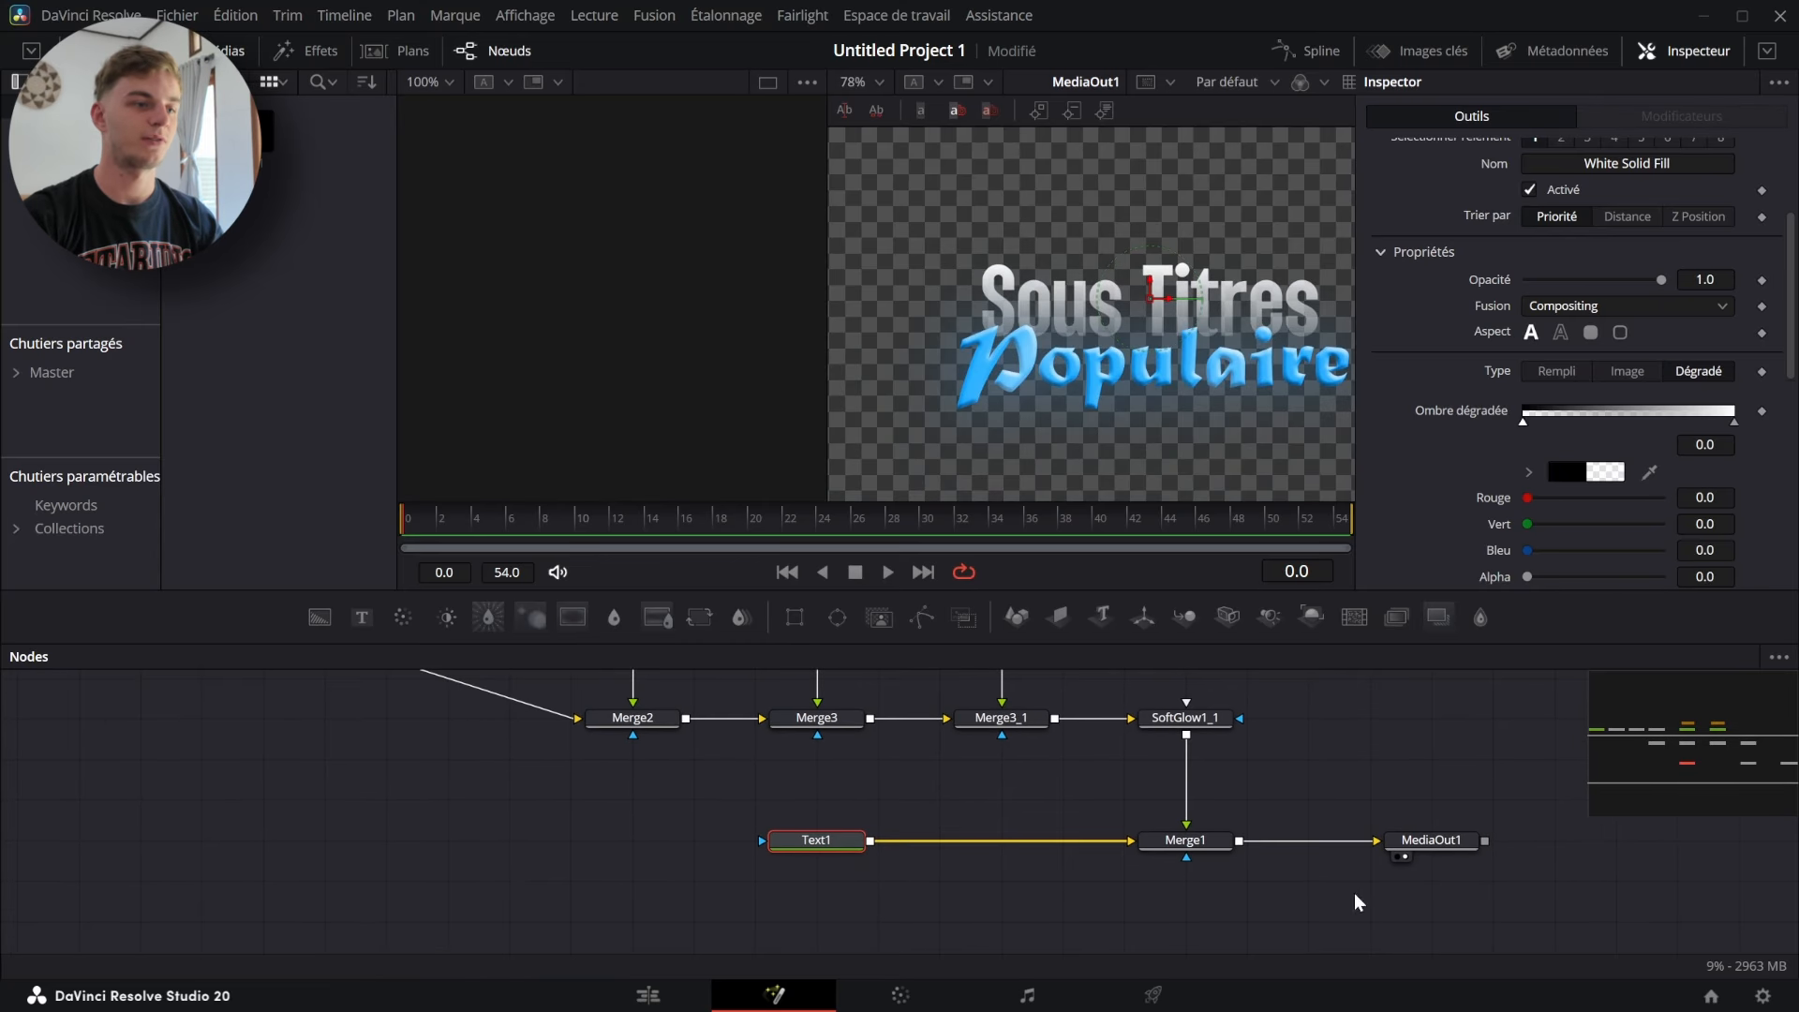
{"action": "left_click_drag", "start_coordinate": [828, 156], "coordinate": [654, 192]}
{"action": "left_click", "coordinate": [1298, 81]}
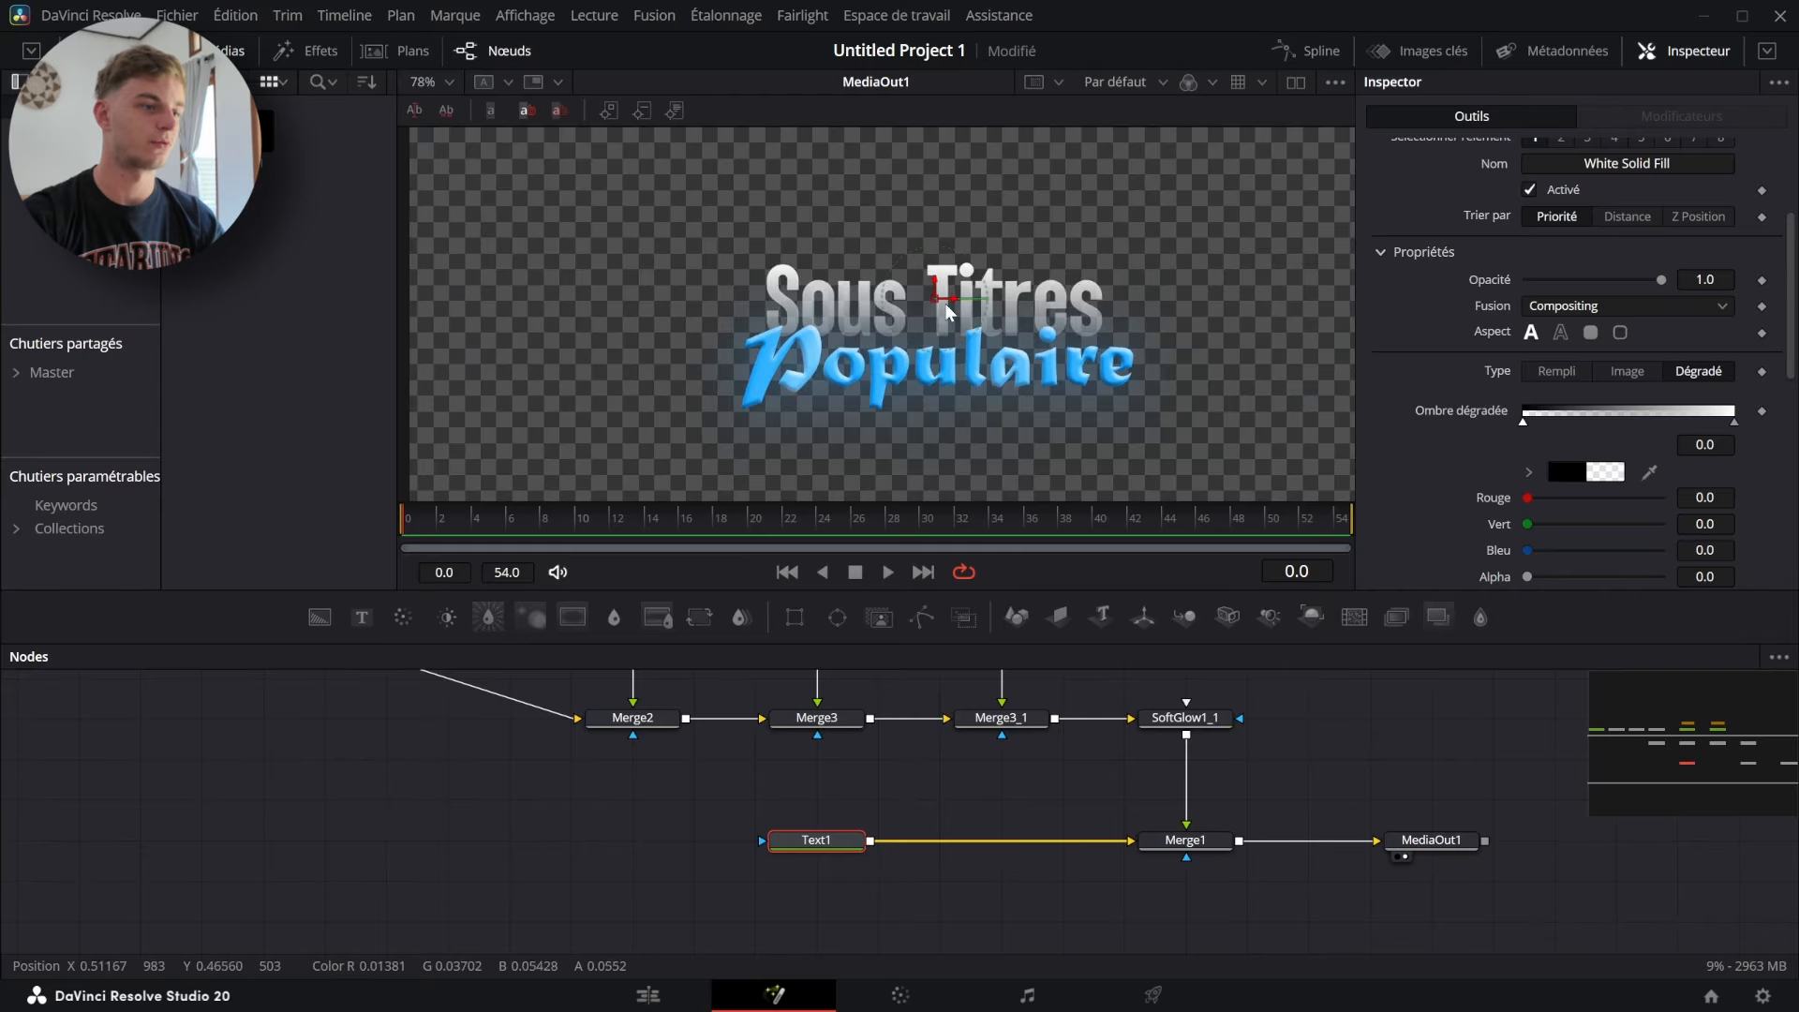
- Keyframe Merge1's blend and centre between frames 12 and 28 so "Populaire" fades in while sliding into place
{"action": "left_click", "coordinate": [1233, 908]}
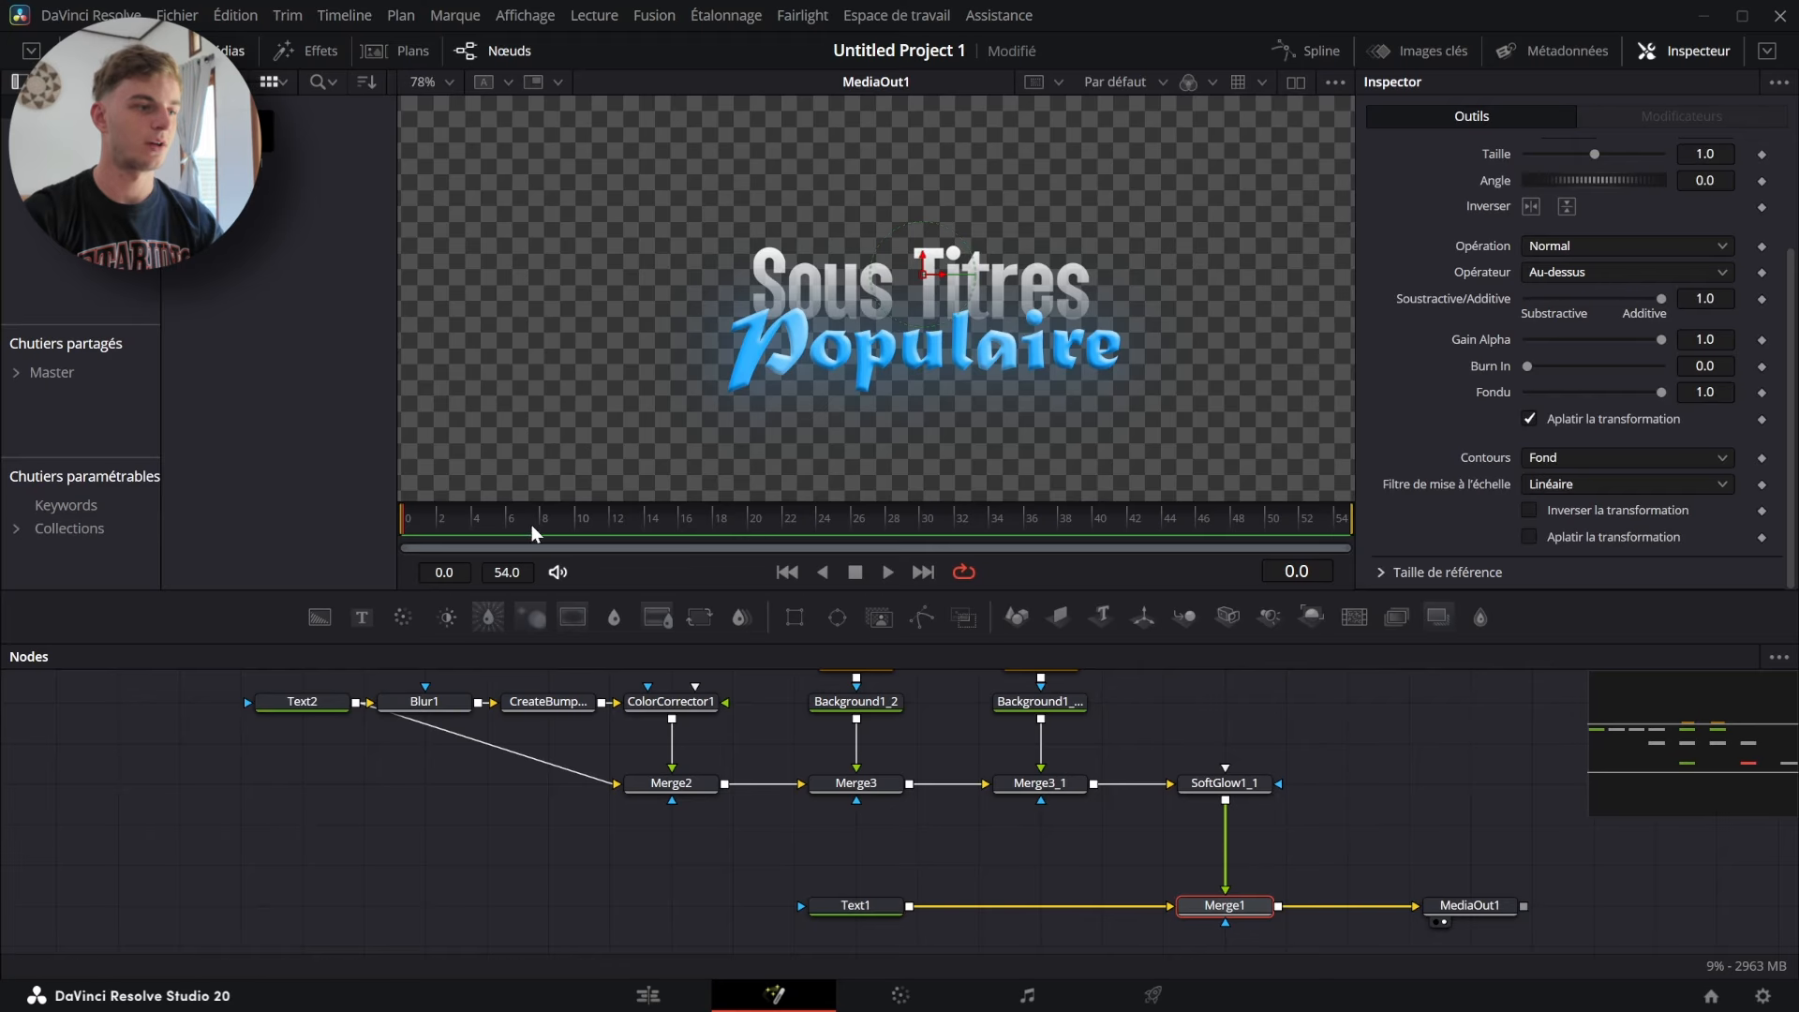
{"action": "scroll", "coordinate": [1631, 331], "scroll_direction": "up", "scroll_amount": 3}
{"action": "left_click", "coordinate": [1761, 534]}
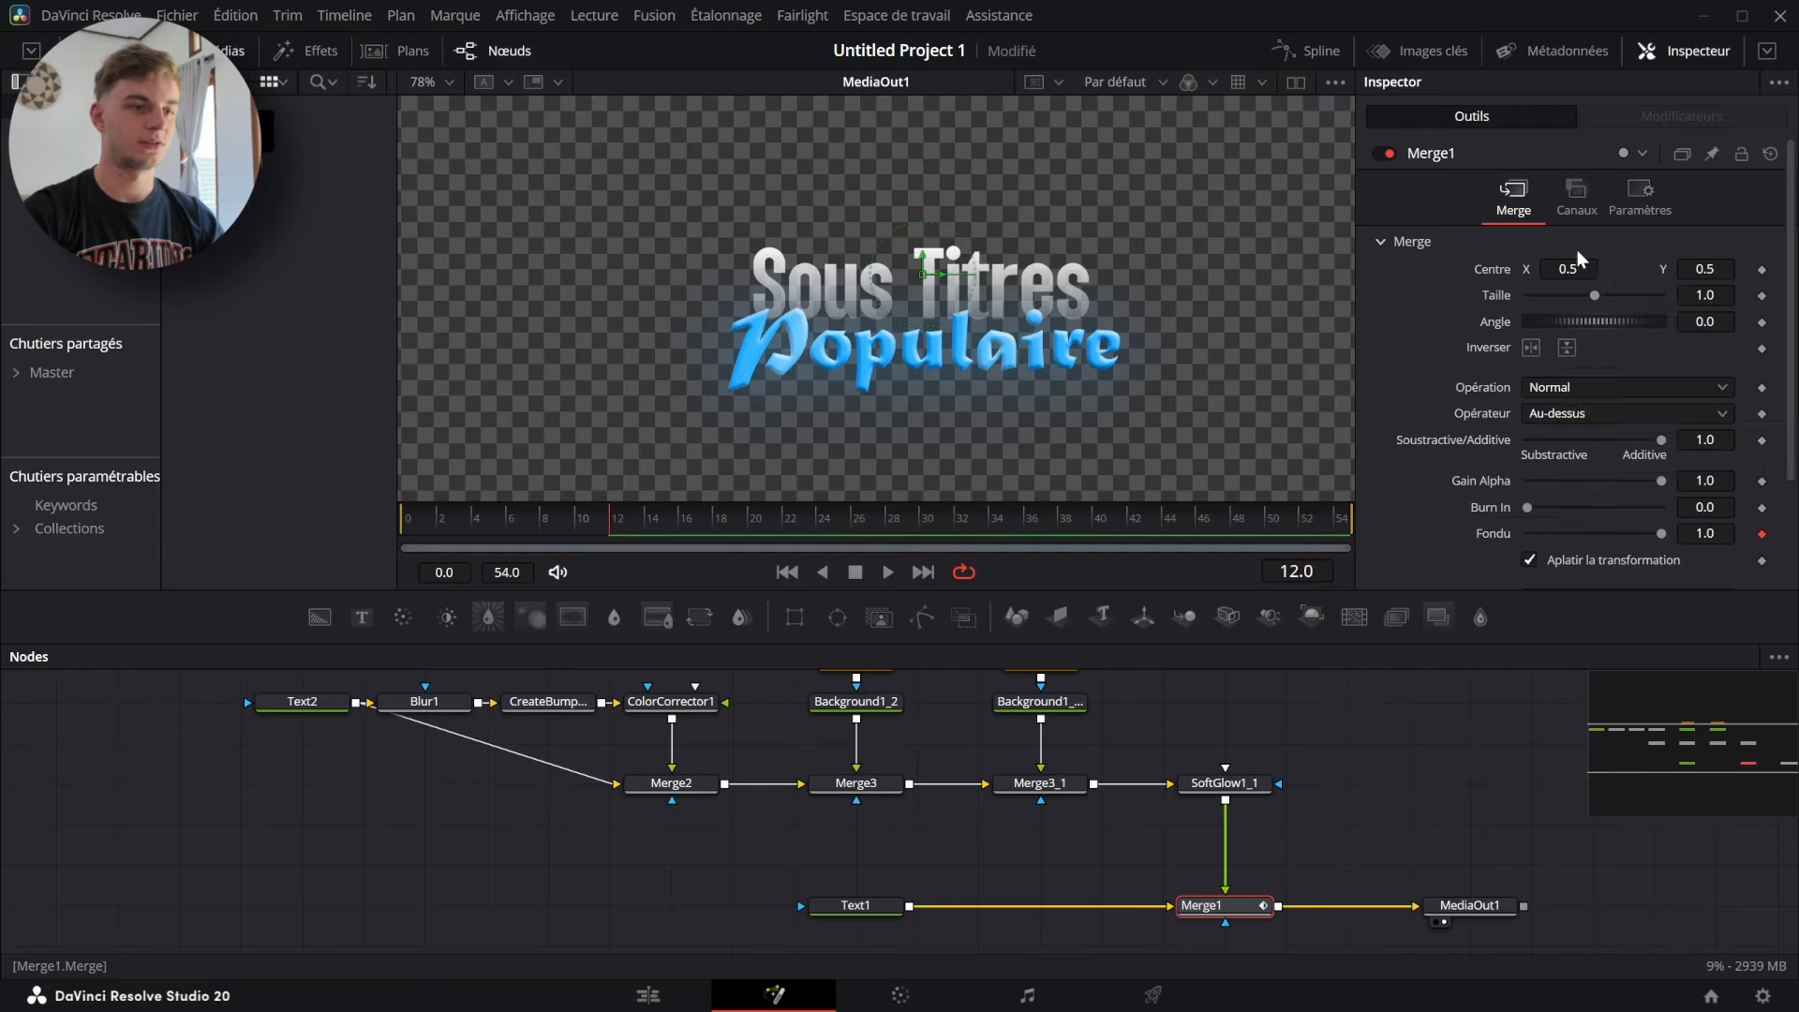
{"action": "left_click", "coordinate": [860, 521]}
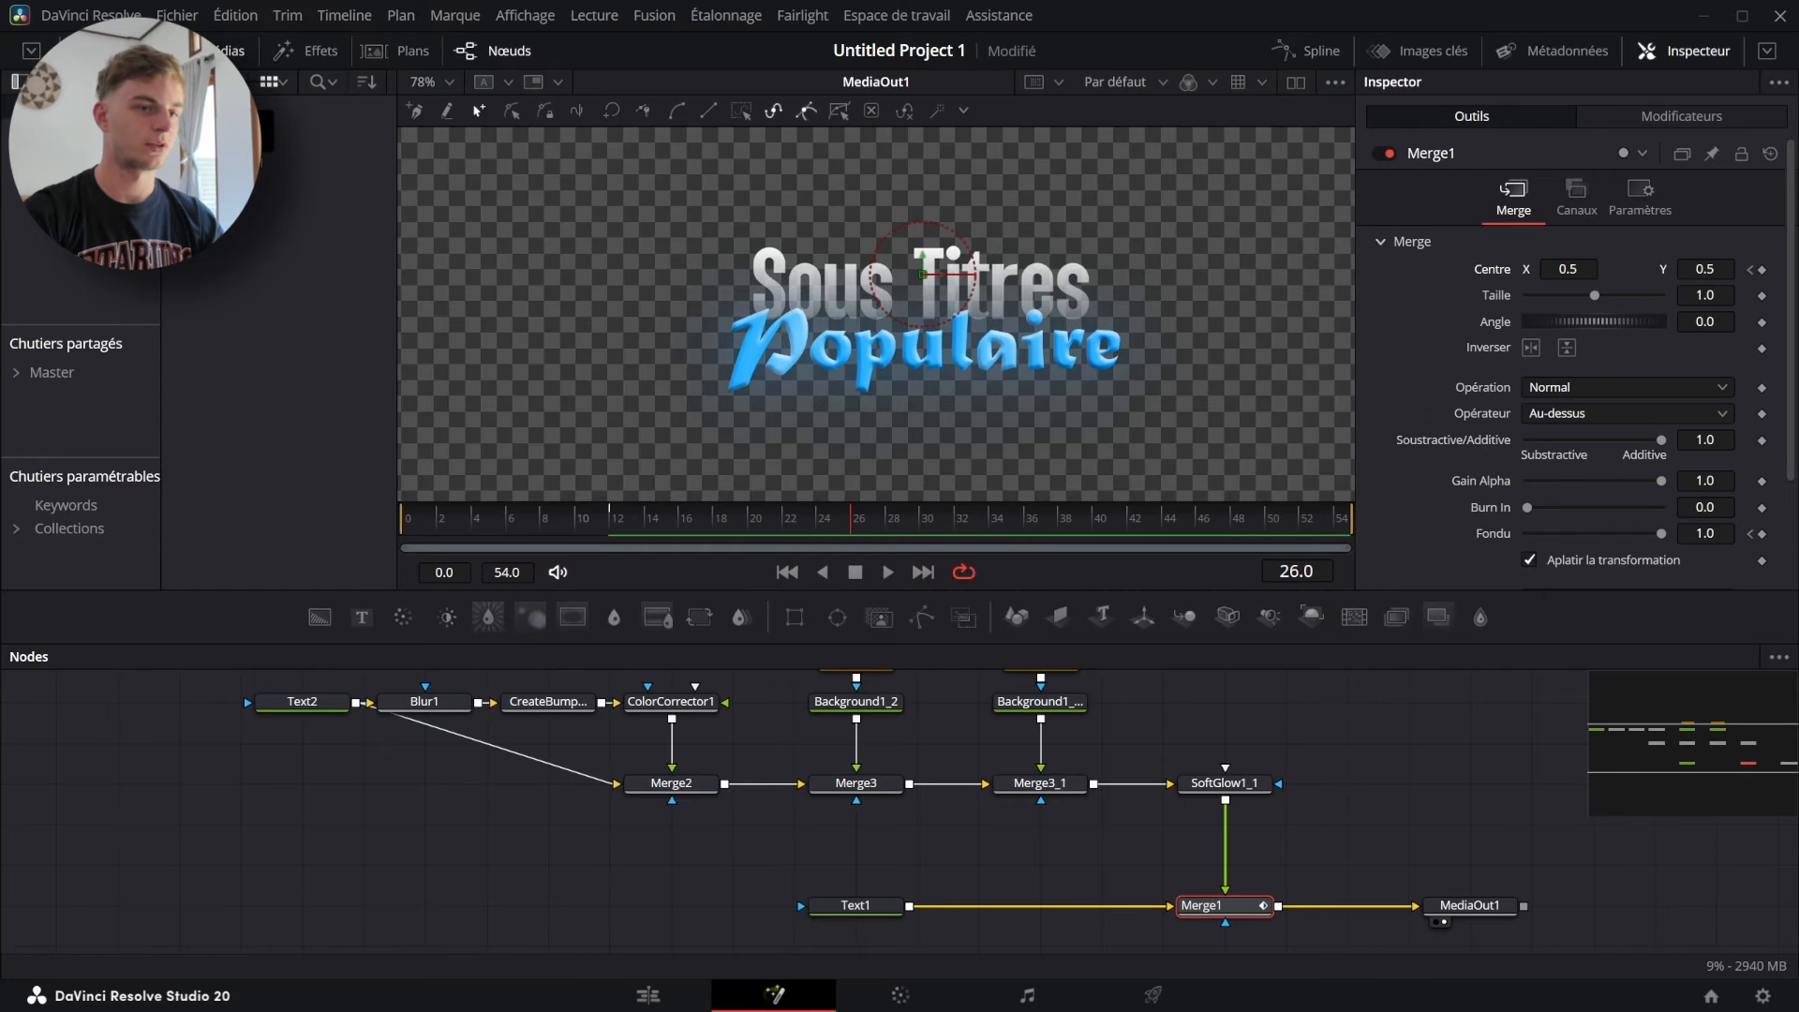
{"action": "left_click", "coordinate": [1763, 269]}
{"action": "left_click", "coordinate": [610, 518]}
{"action": "left_click_drag", "start_coordinate": [593, 518], "coordinate": [834, 521]}
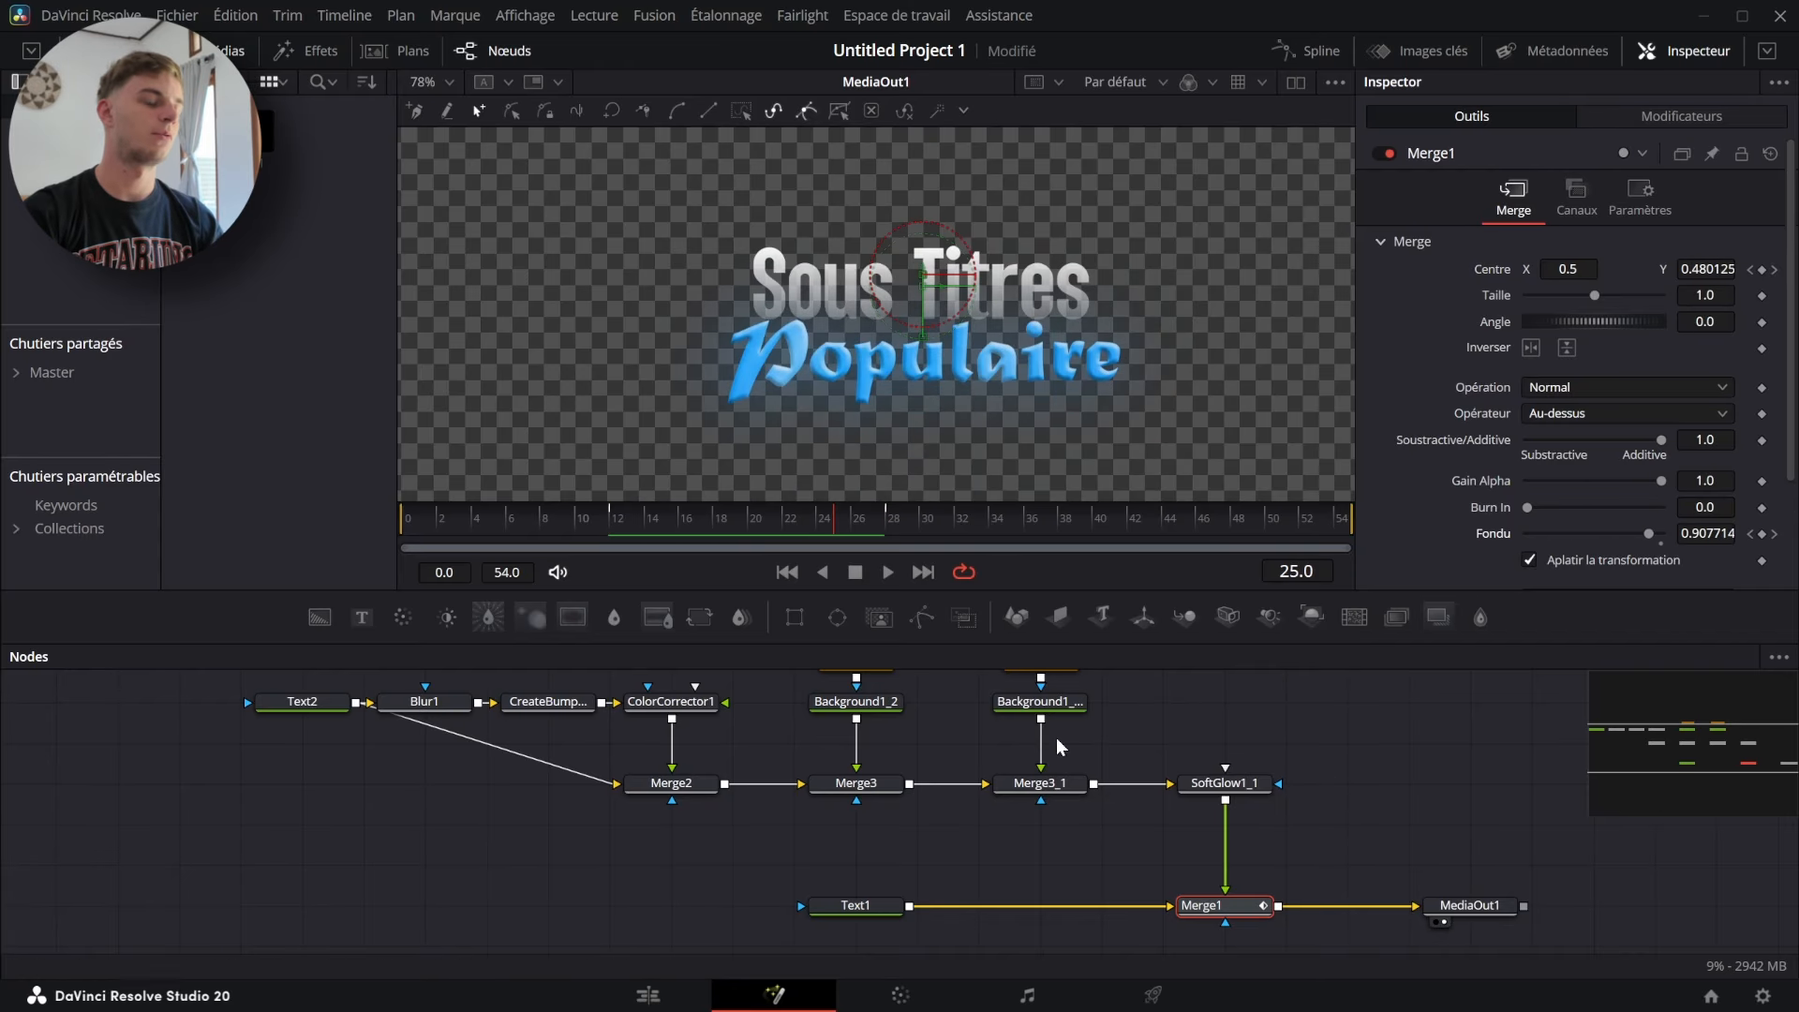
- Add a Follower modifier to the "Populaire" text in Text2 at frame 0 and open the modifier's settings
{"action": "scroll", "coordinate": [1148, 892], "scroll_direction": "up", "scroll_amount": 3}
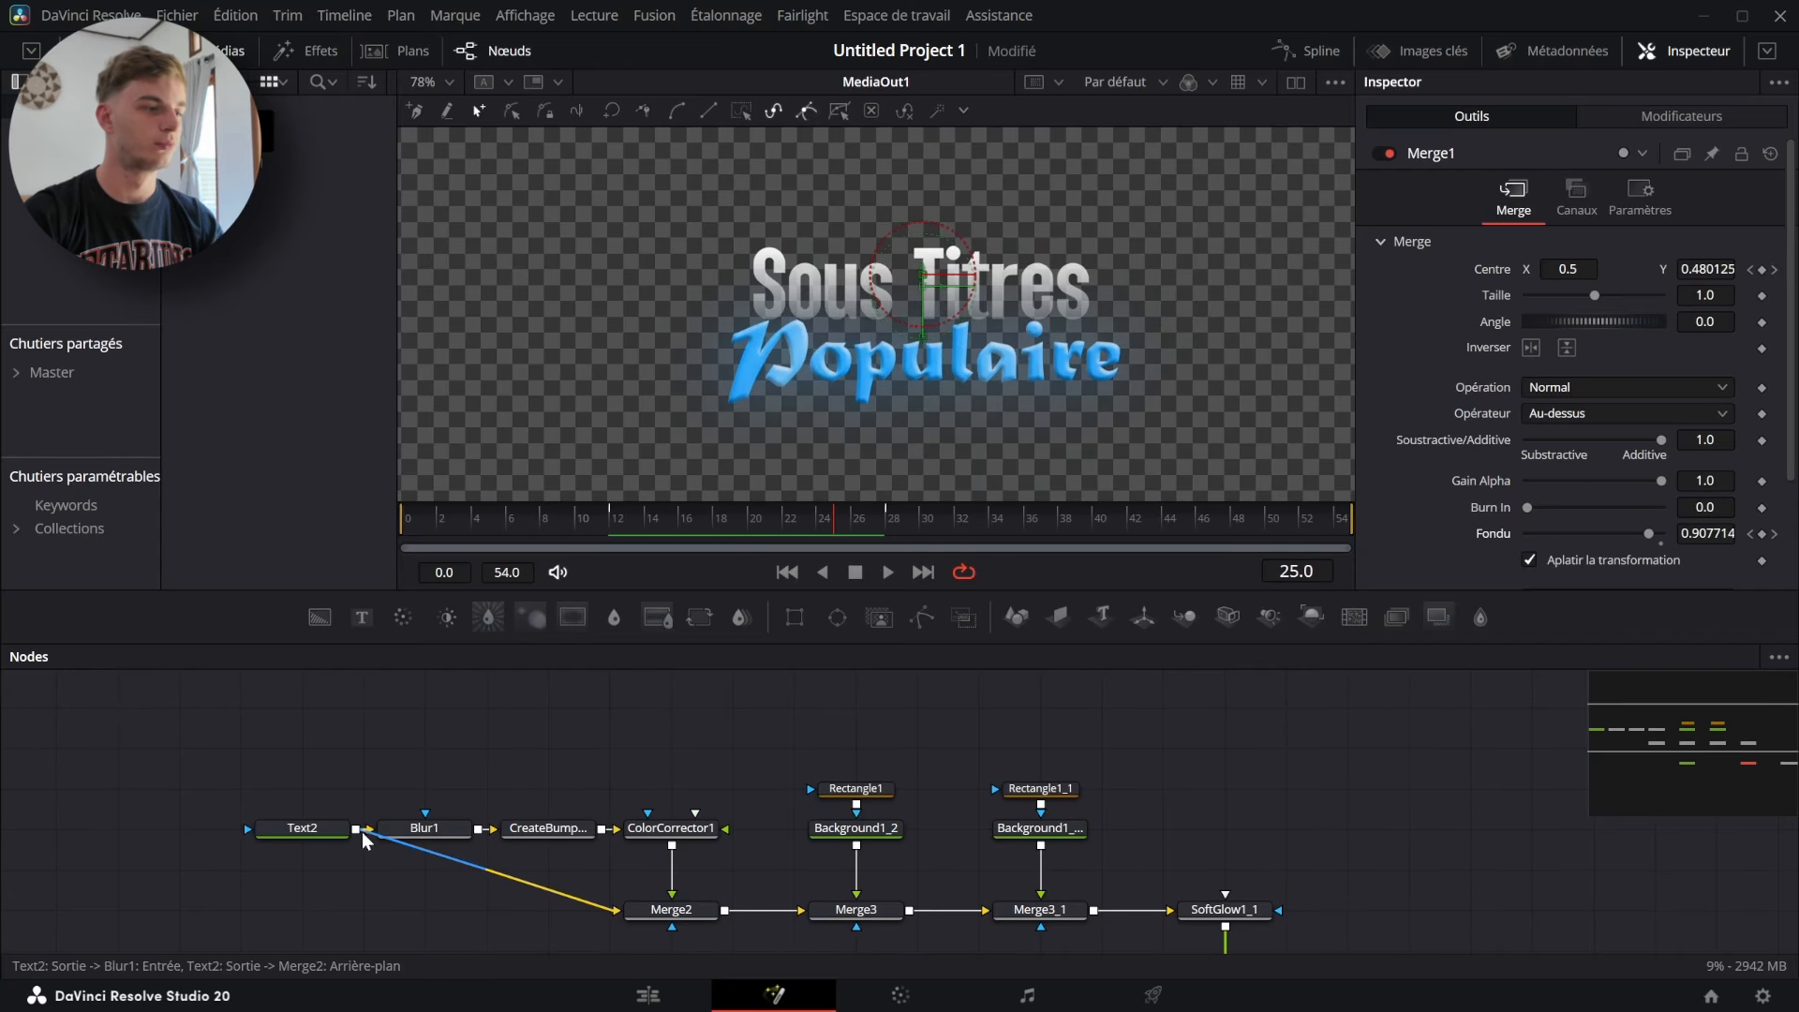
{"action": "left_click", "coordinate": [321, 830]}
{"action": "left_click", "coordinate": [787, 573]}
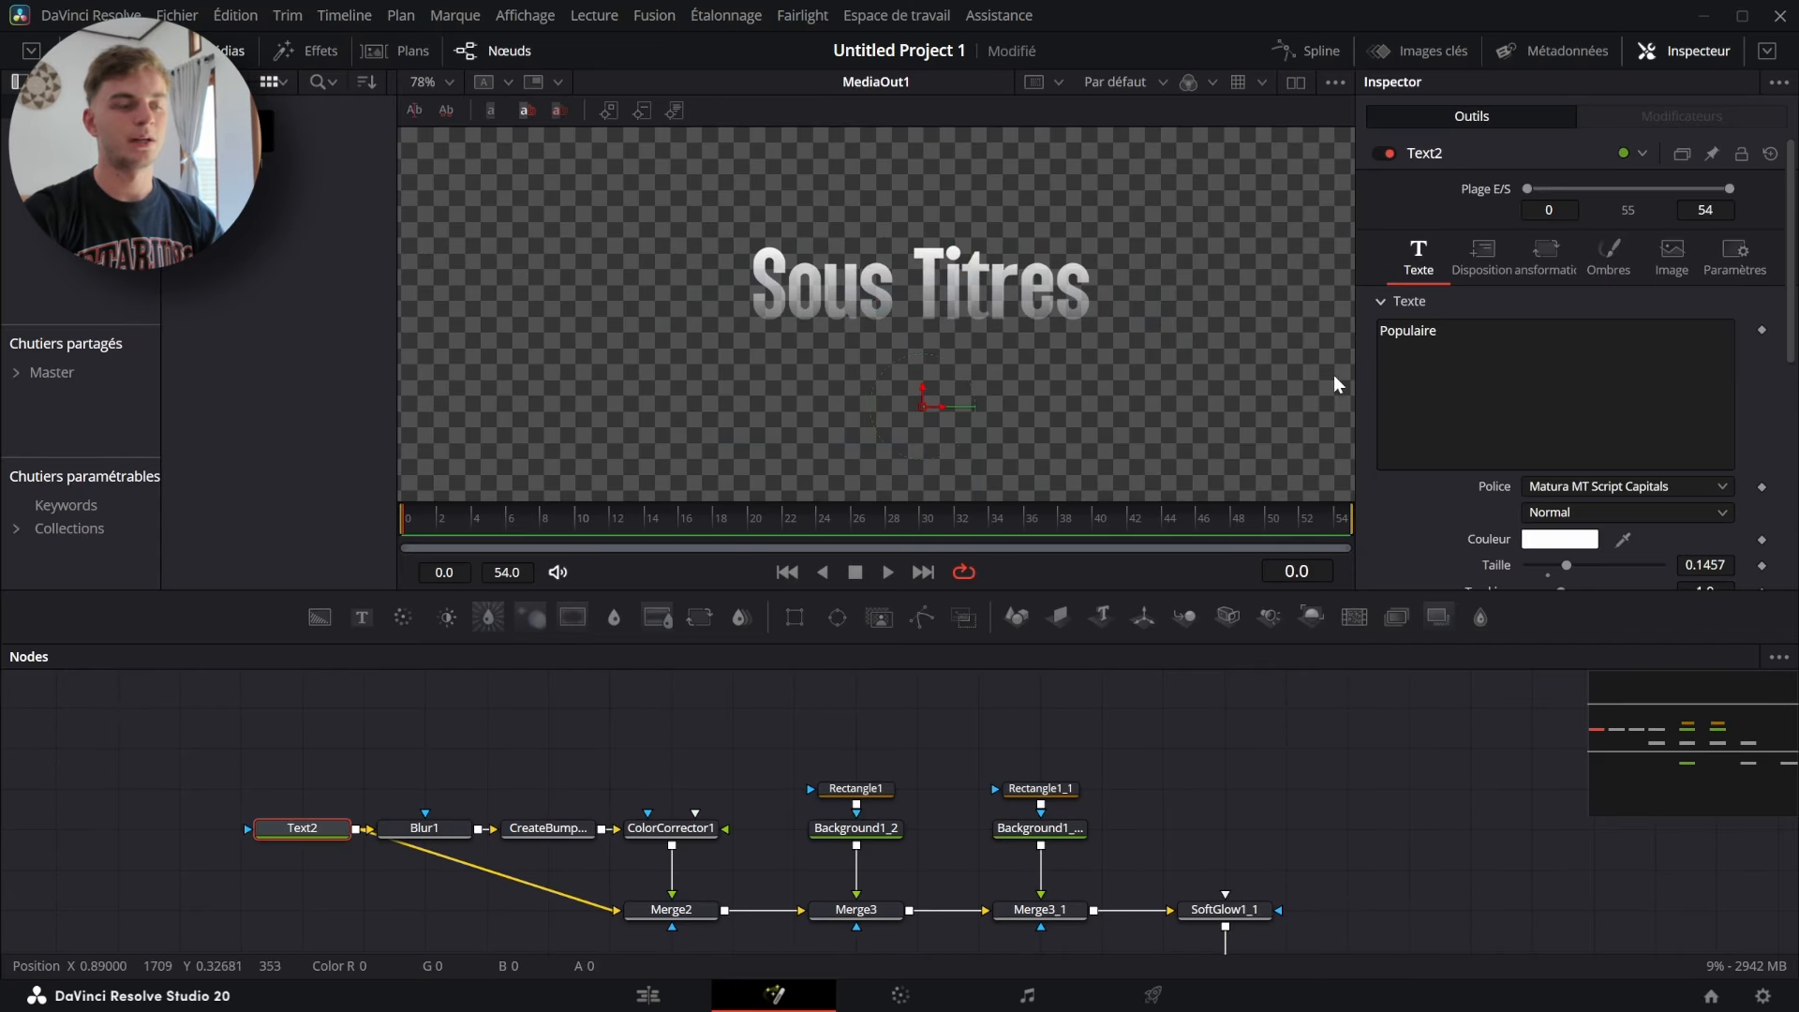
{"action": "right_click", "coordinate": [1521, 373]}
{"action": "left_click", "coordinate": [1592, 508]}
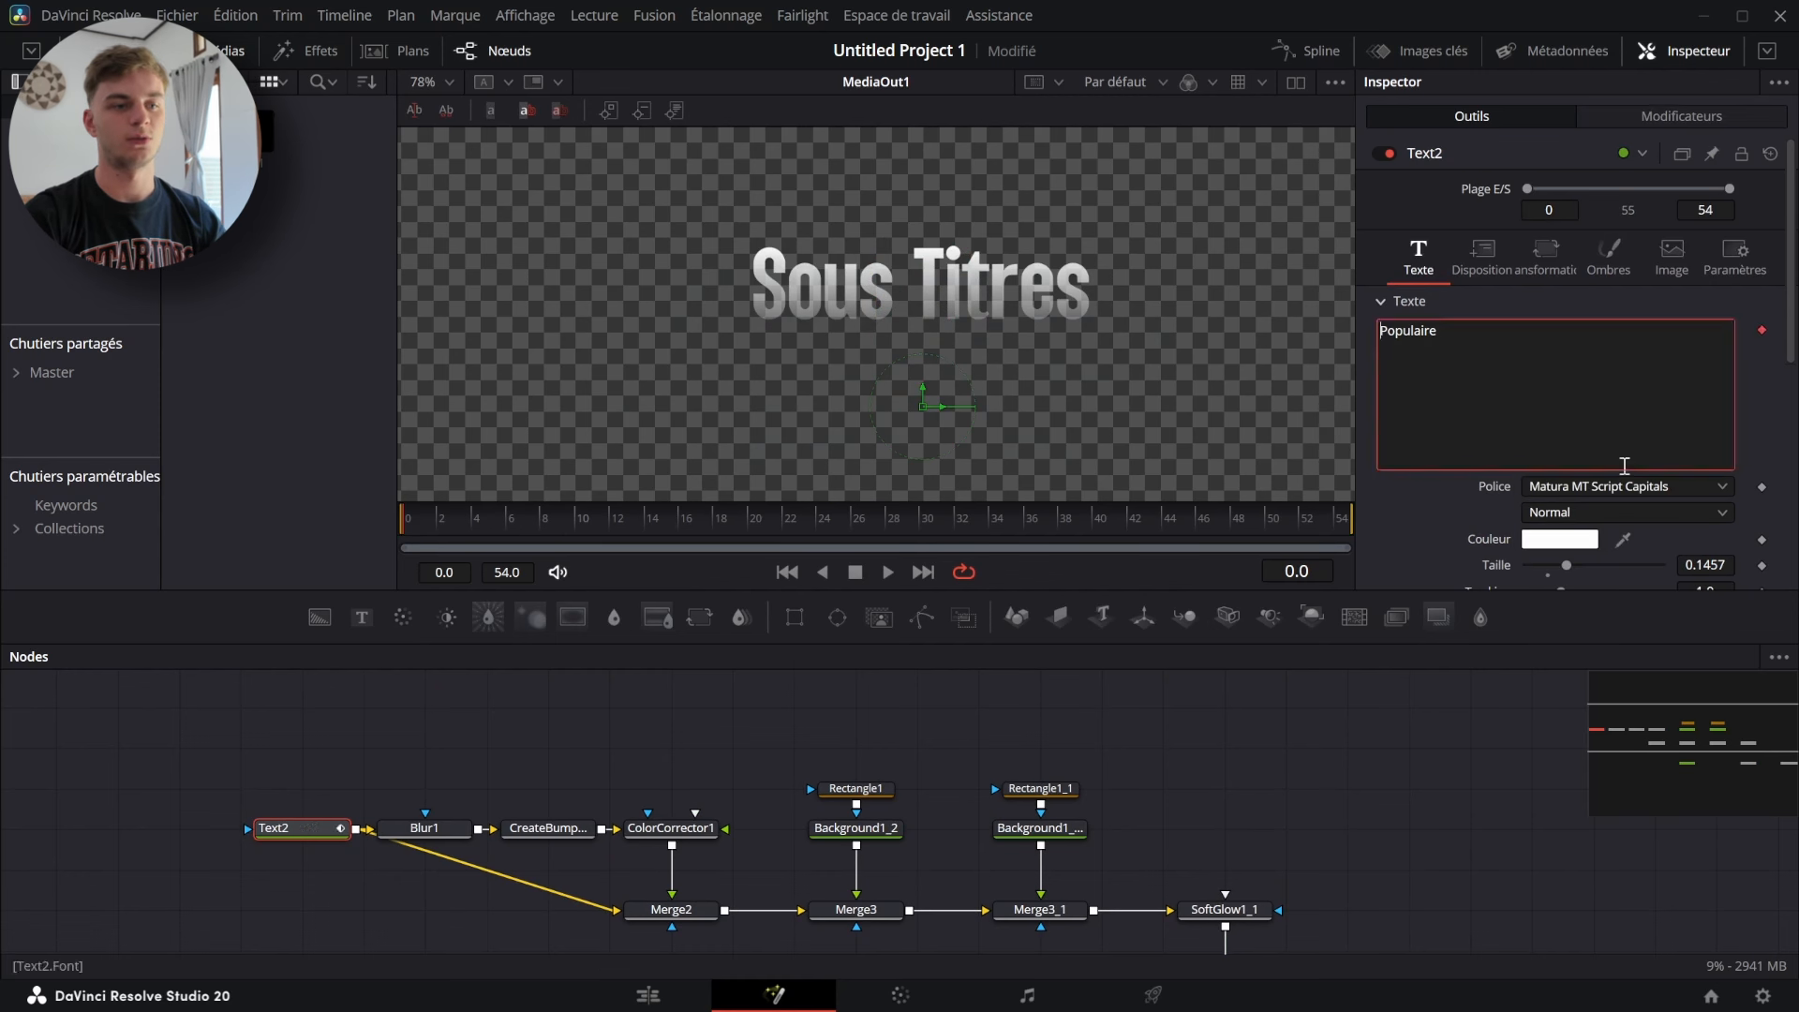
{"action": "left_click", "coordinate": [1653, 114]}
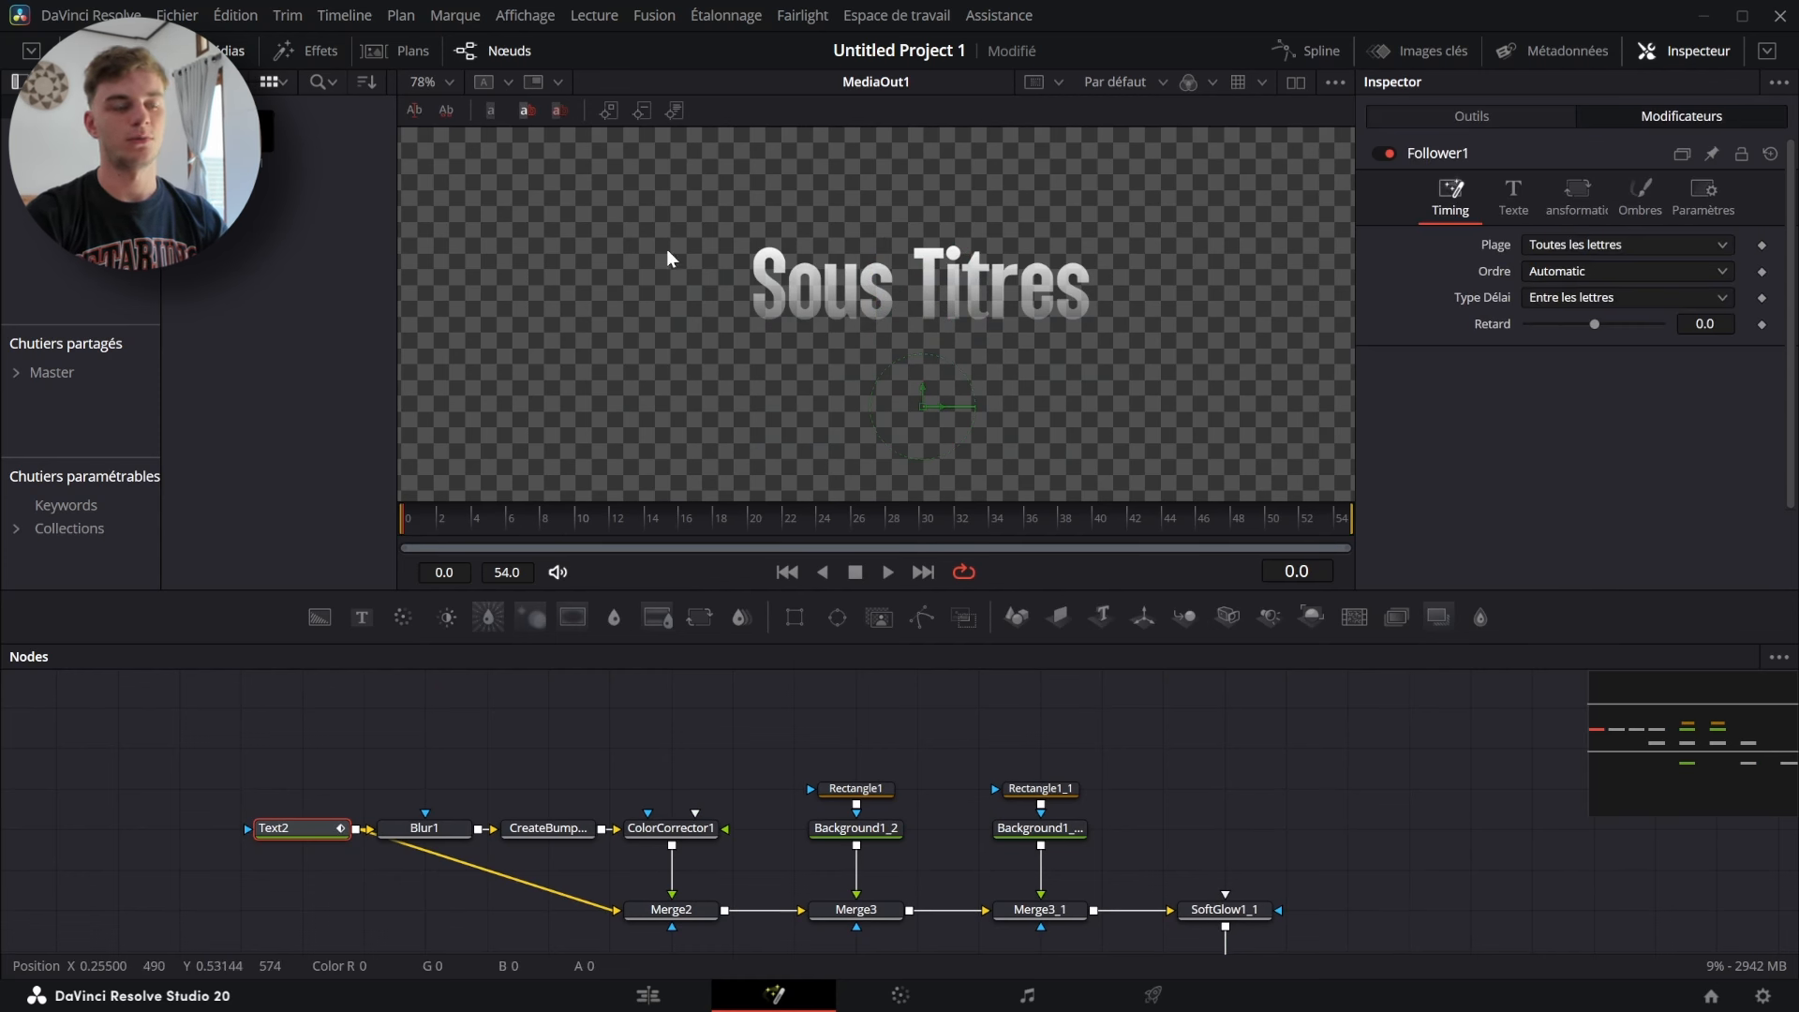
- Set the order of the "Sous Titres" Follower to Courbe manuelle and keyframe its delay by character position at frame 0
{"action": "left_click", "coordinate": [1578, 277]}
{"action": "left_click", "coordinate": [1604, 468]}
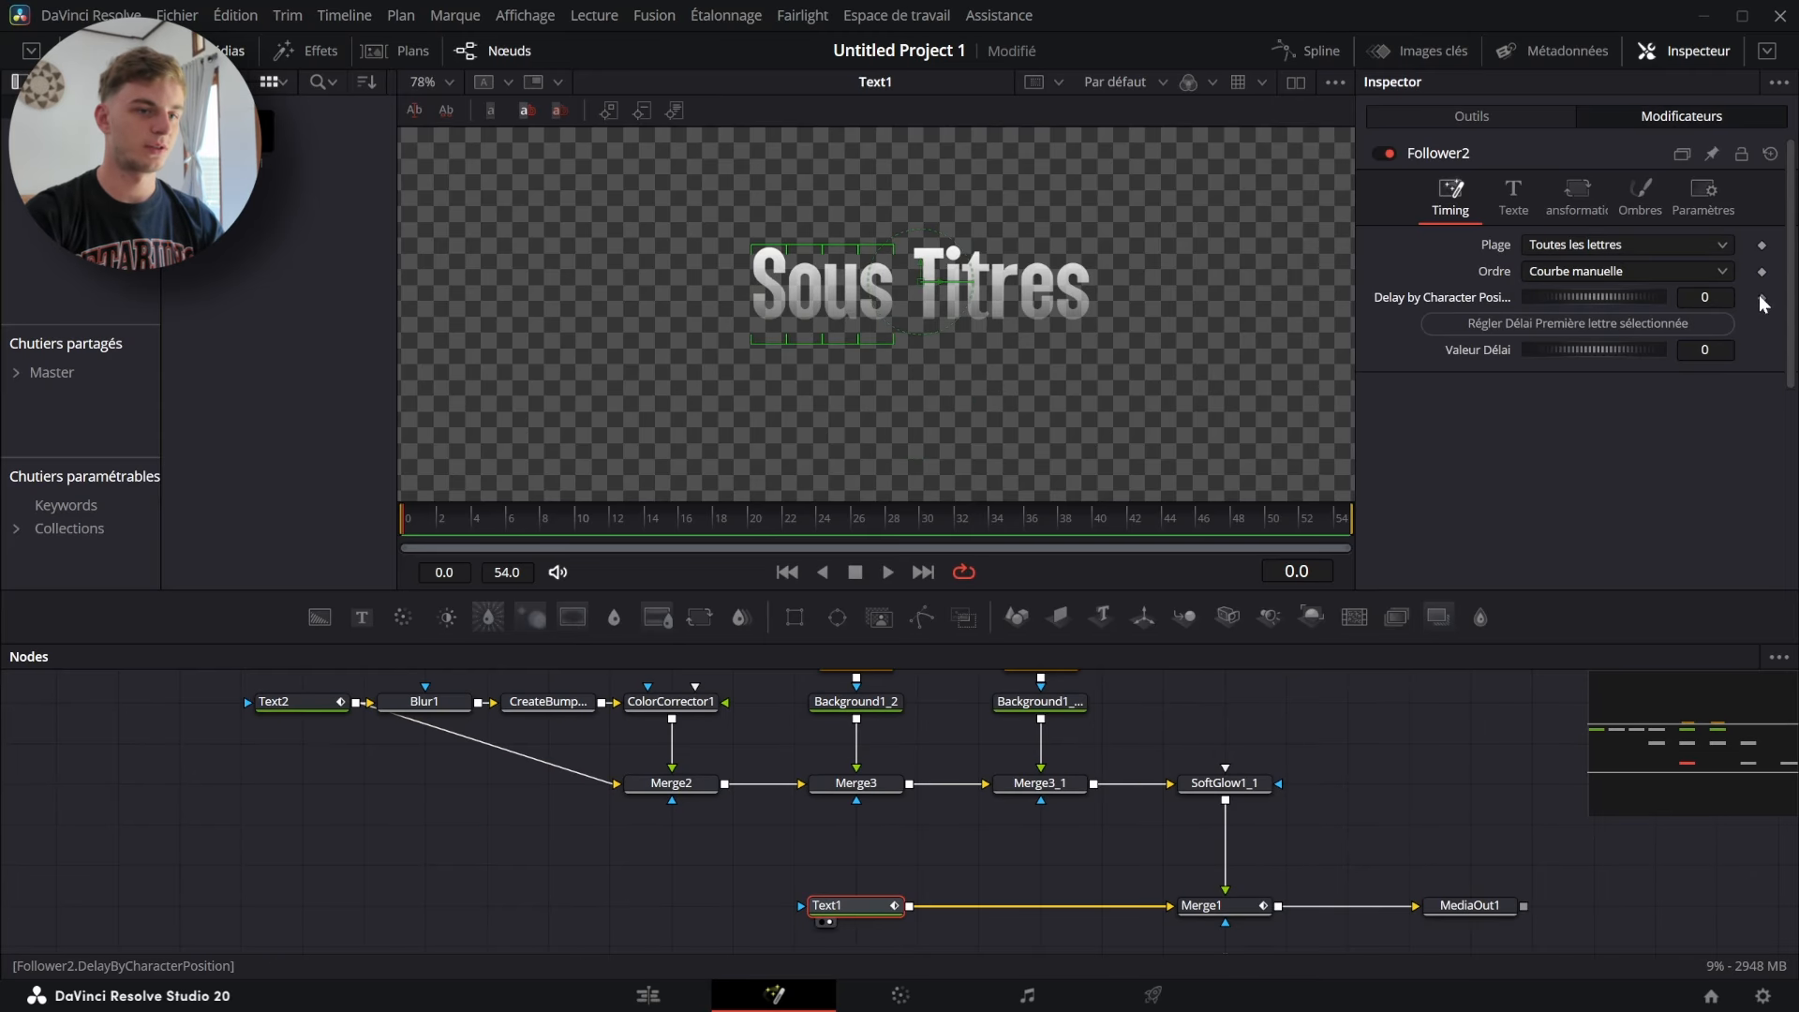
{"action": "left_click", "coordinate": [1761, 298]}
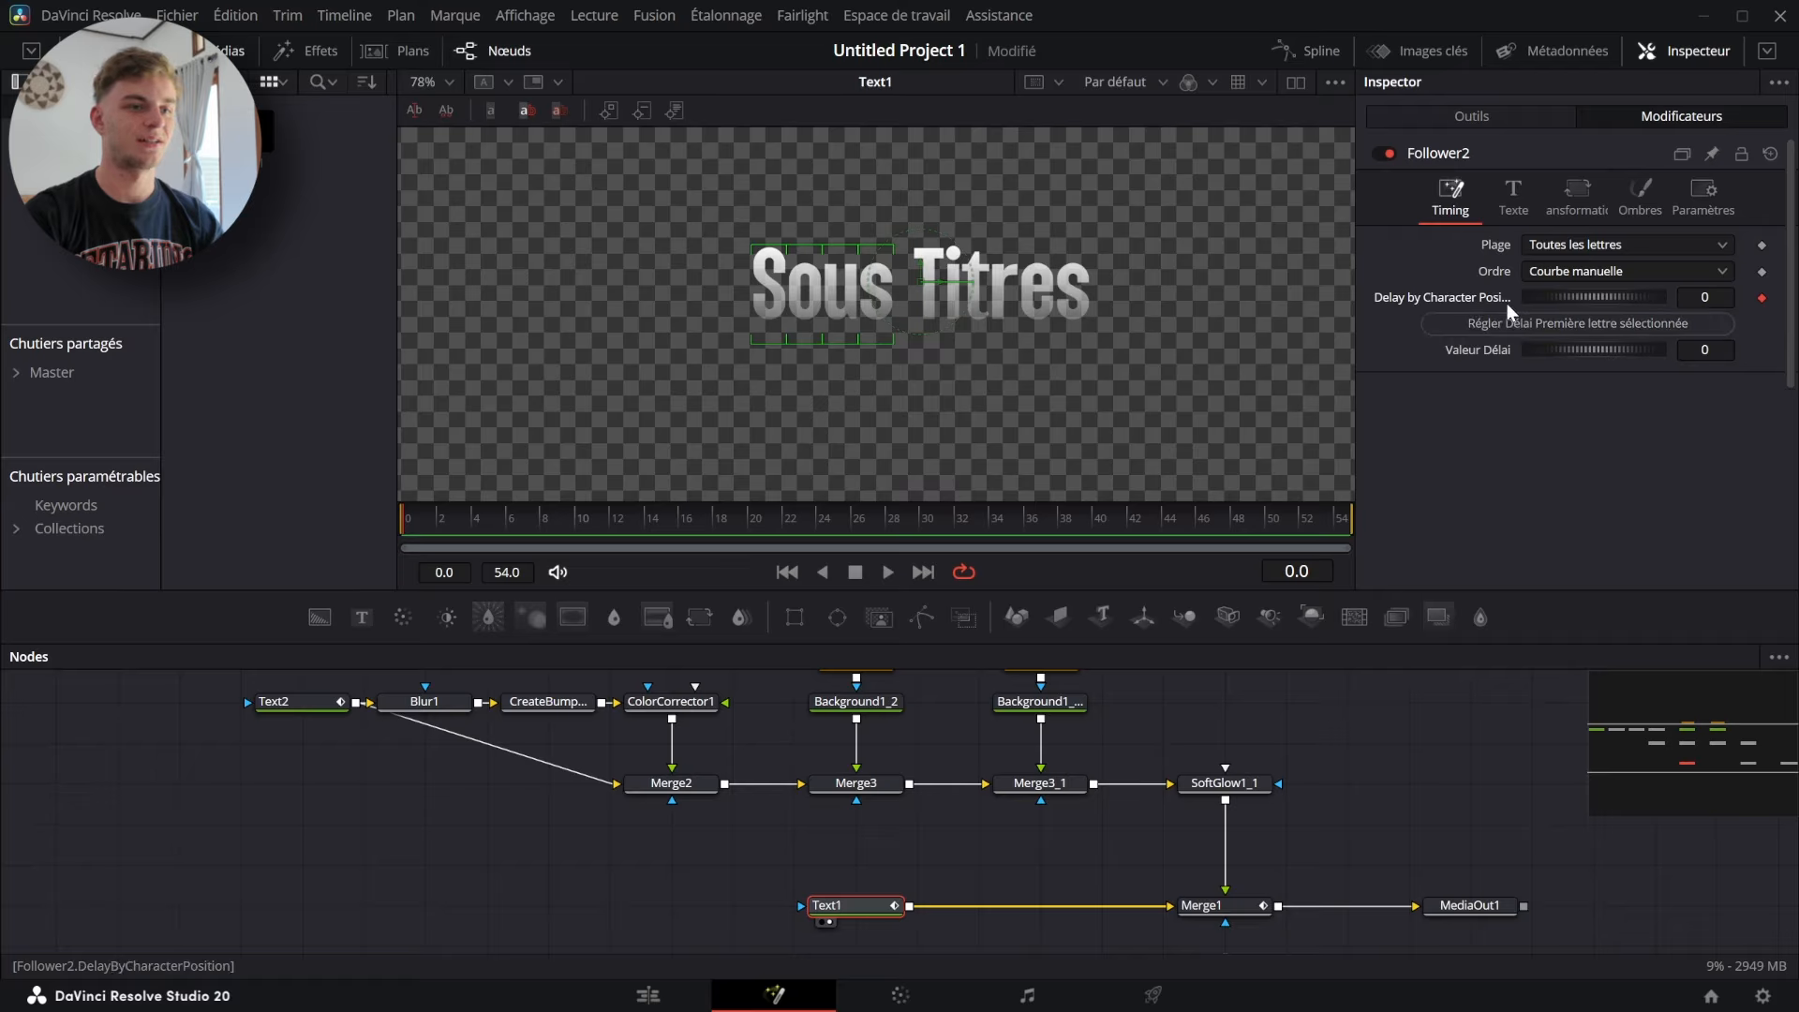
- Assign a letter delay of 0 to the selected word "Sous" and a delay of 10 to "Titres"
{"action": "left_click", "coordinate": [1524, 326]}
{"action": "left_click_drag", "start_coordinate": [1043, 319], "coordinate": [911, 241]}
{"action": "left_click", "coordinate": [1698, 351]}
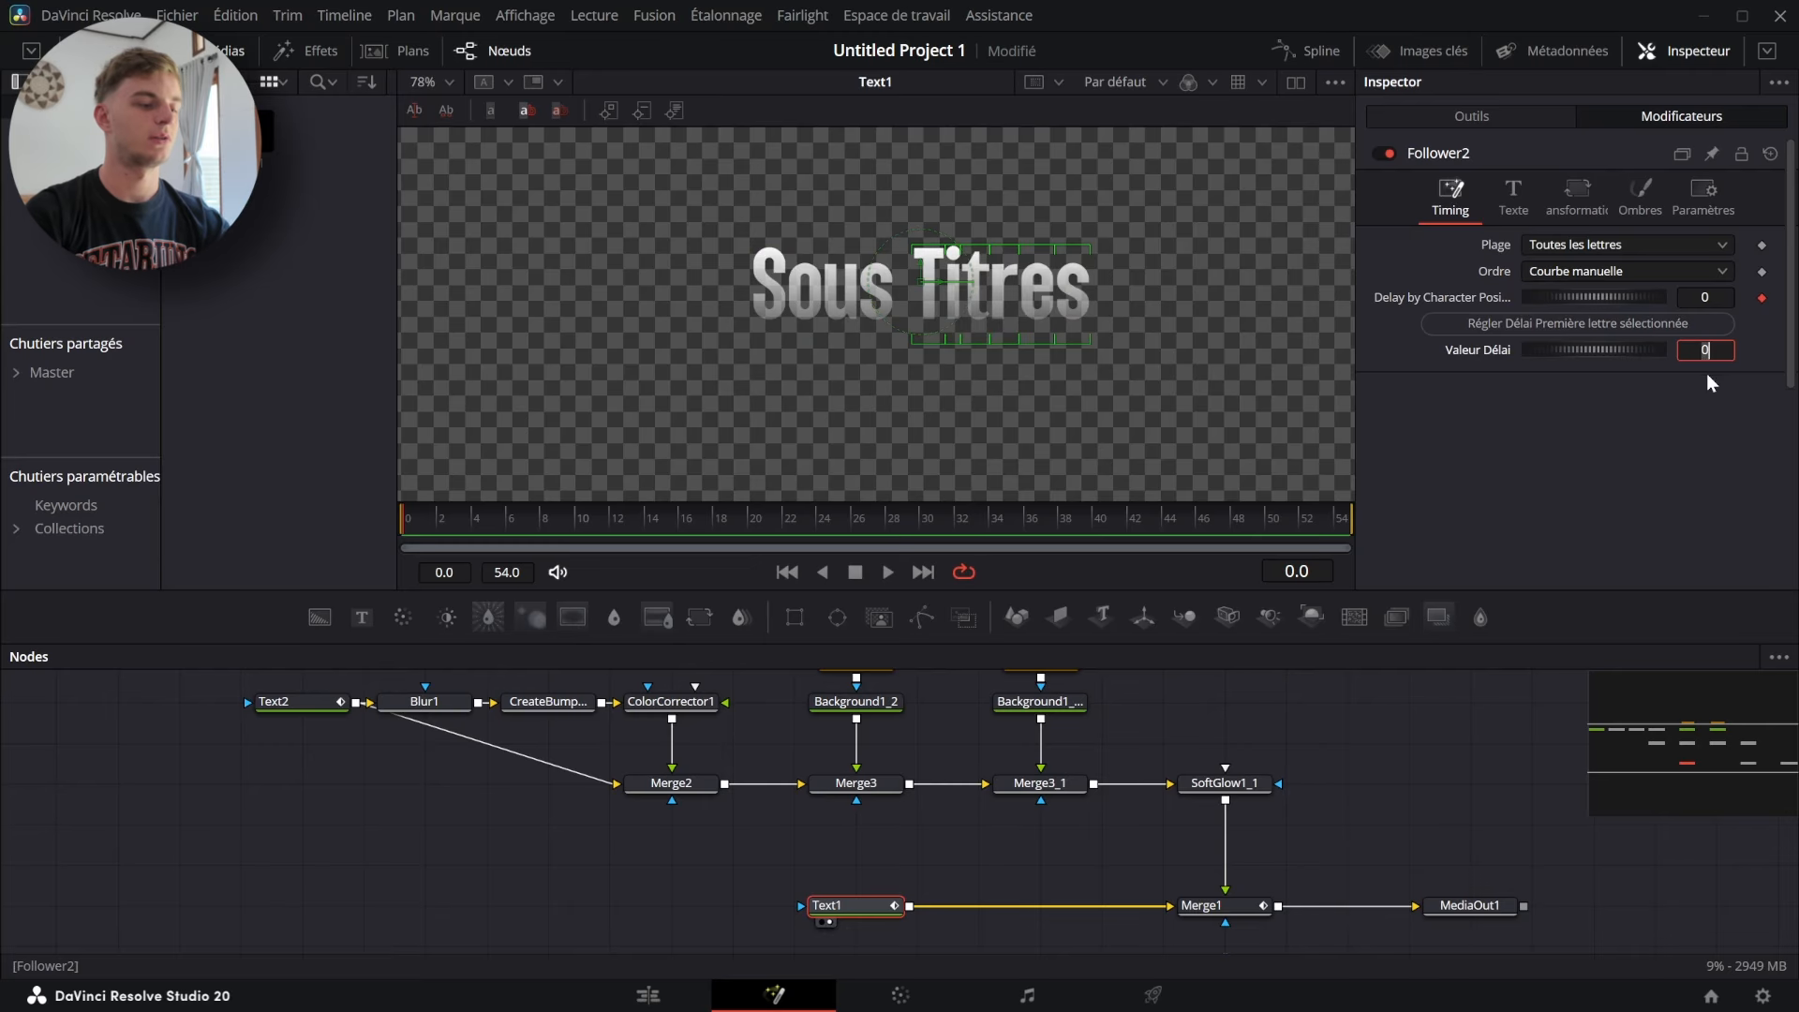
{"action": "type", "text": "10"}
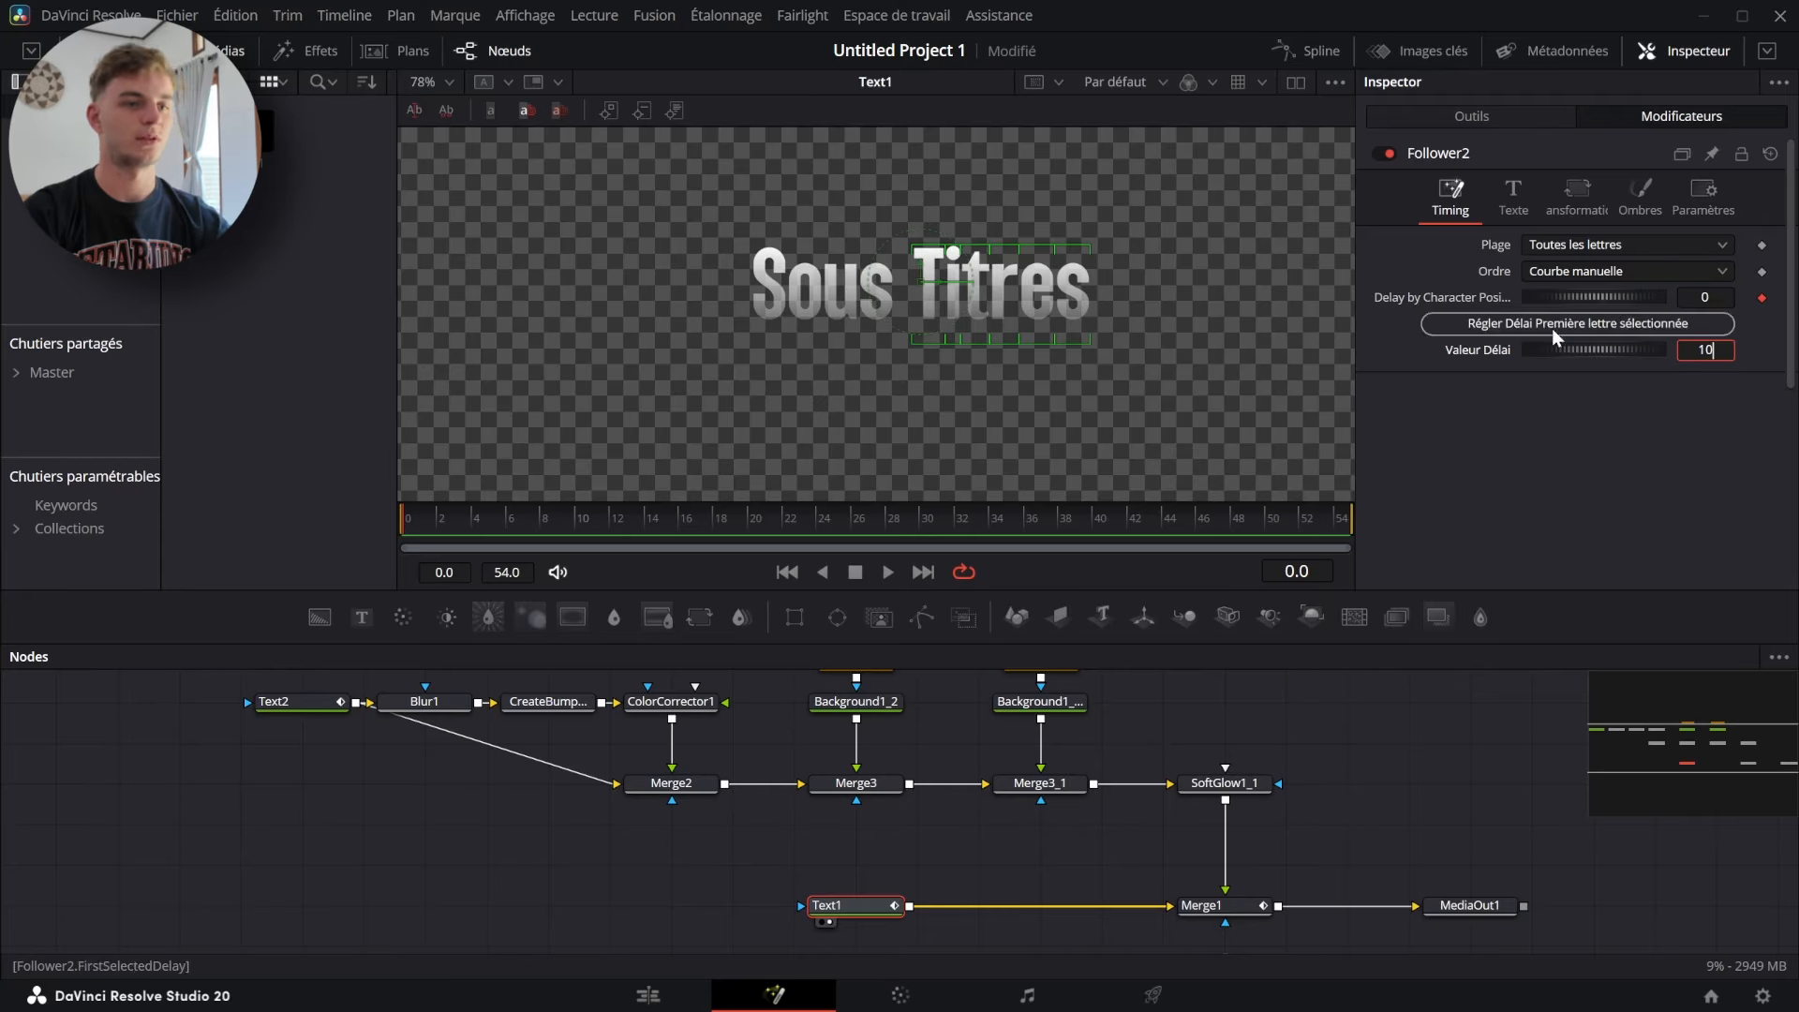
{"action": "left_click", "coordinate": [1593, 325]}
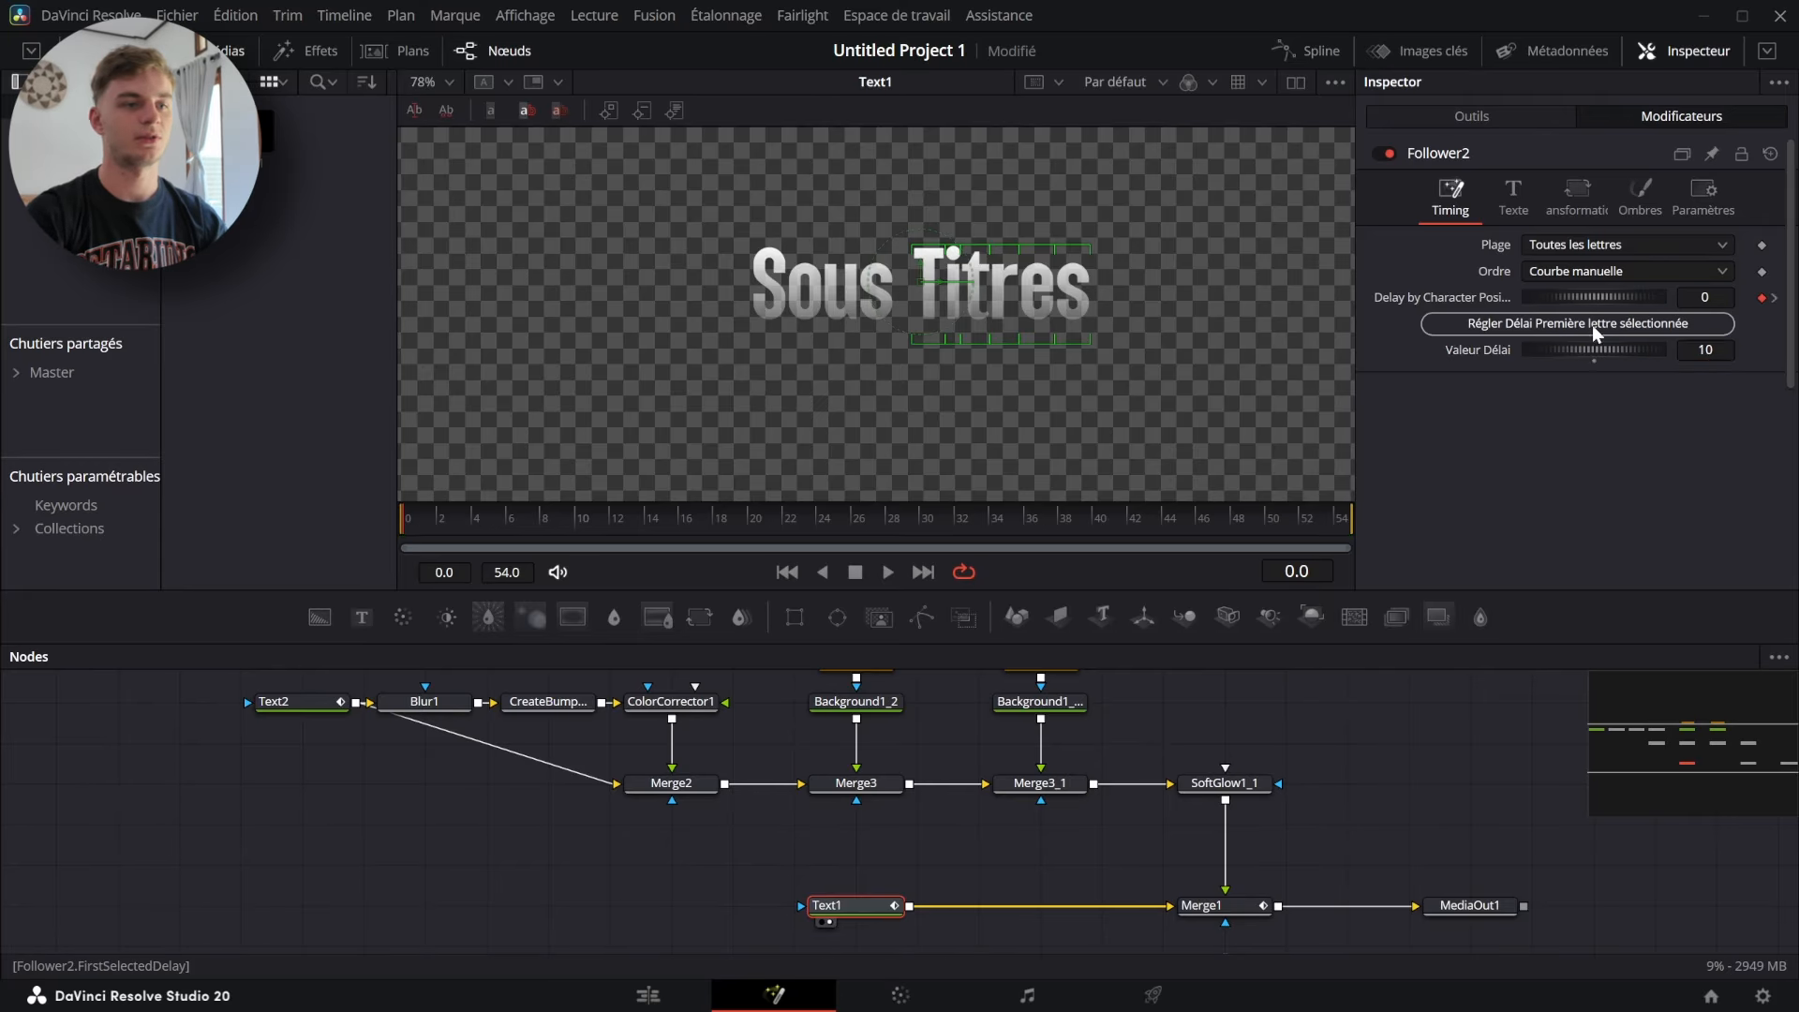
- Keyframe the opacity, X and Y softness, and offset in Follower2's shading settings at frame 0
{"action": "left_click", "coordinate": [1639, 197]}
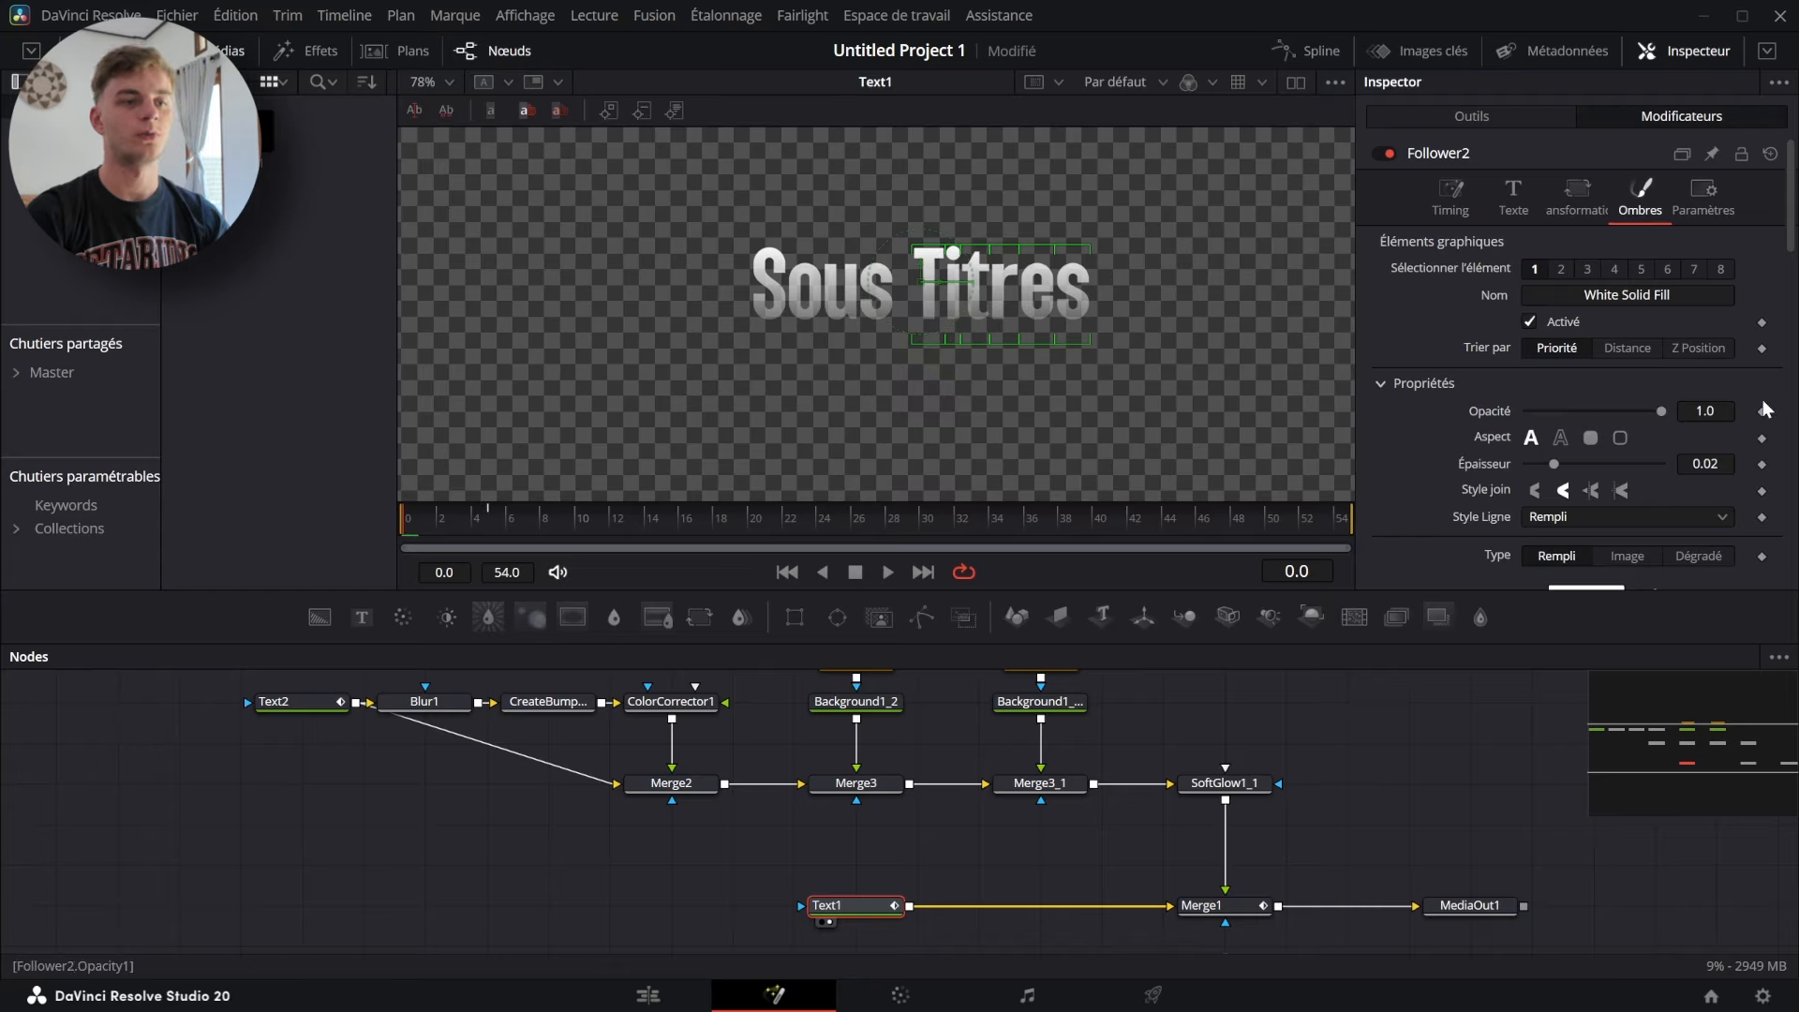
{"action": "scroll", "coordinate": [1743, 412], "scroll_direction": "down", "scroll_amount": 6}
{"action": "left_click", "coordinate": [1761, 454]}
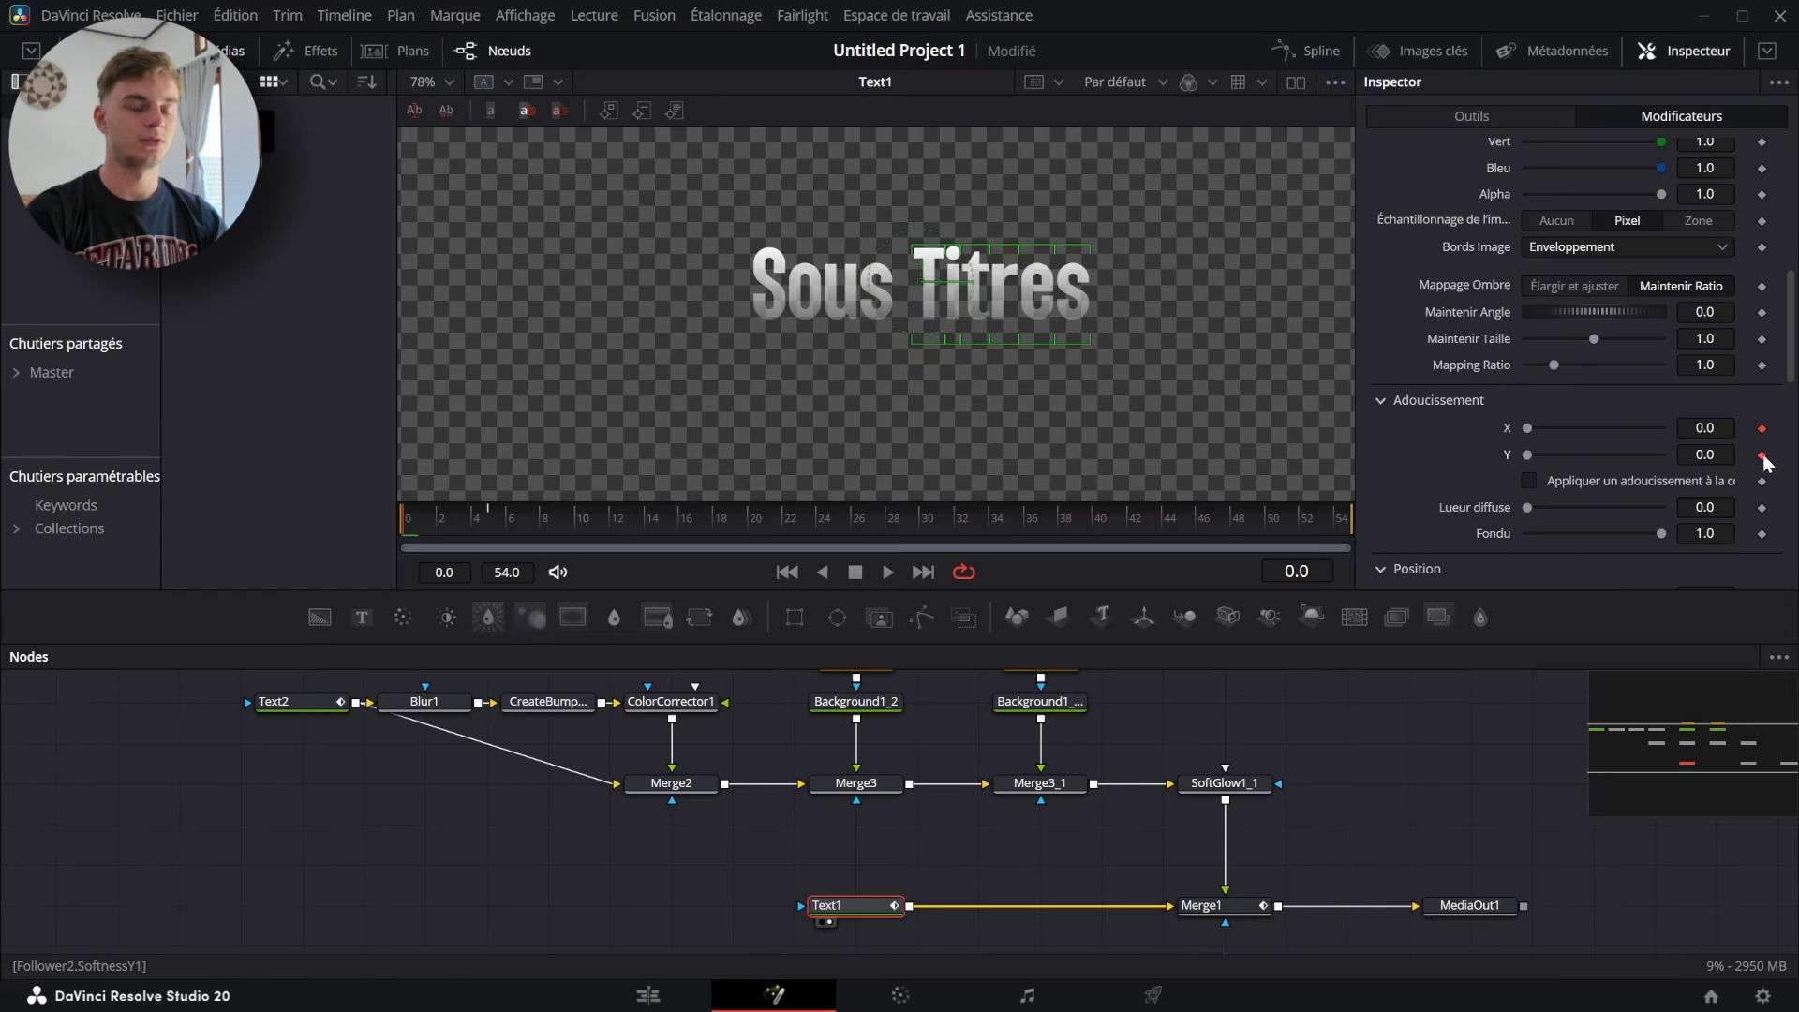
{"action": "left_click", "coordinate": [1762, 428]}
{"action": "scroll", "coordinate": [1617, 401], "scroll_direction": "down", "scroll_amount": 4}
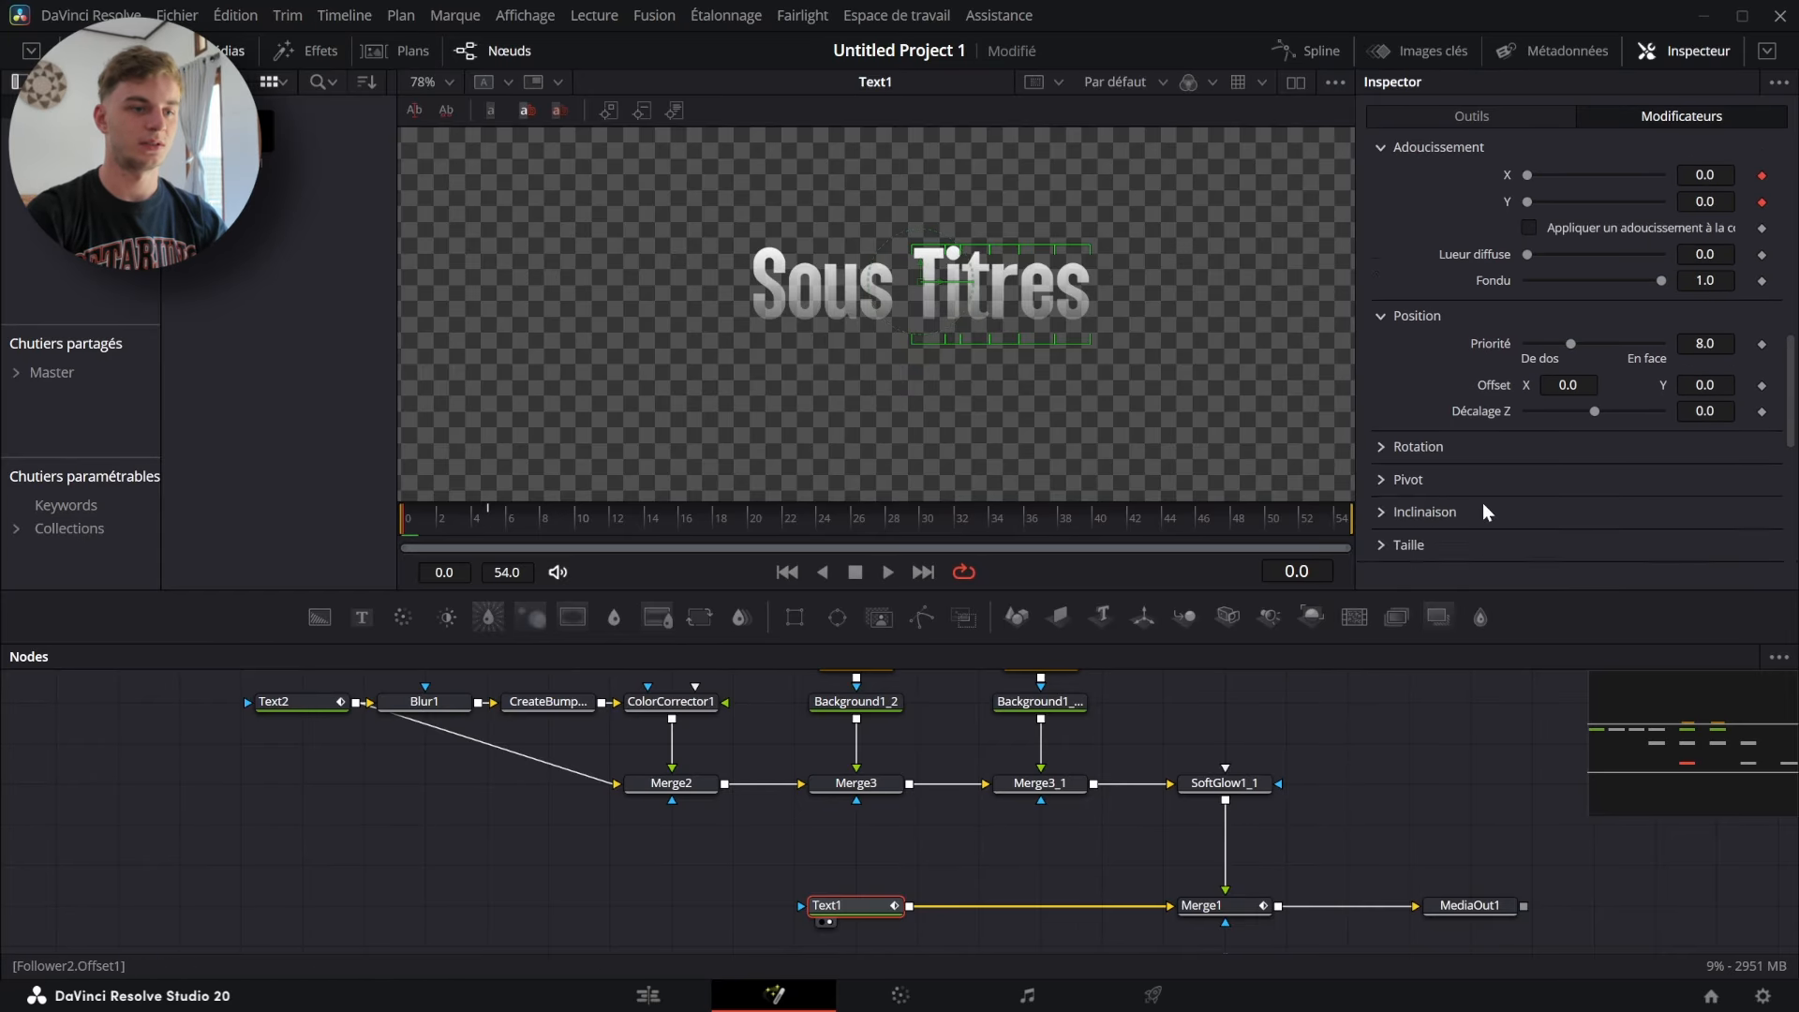
{"action": "left_click", "coordinate": [1763, 387]}
- Keyframe Follower2's shading at frame 5, and at frame 0 set offset X to -0.479, X and Y softness to 20 and opacity to 0
{"action": "left_click", "coordinate": [1515, 160]}
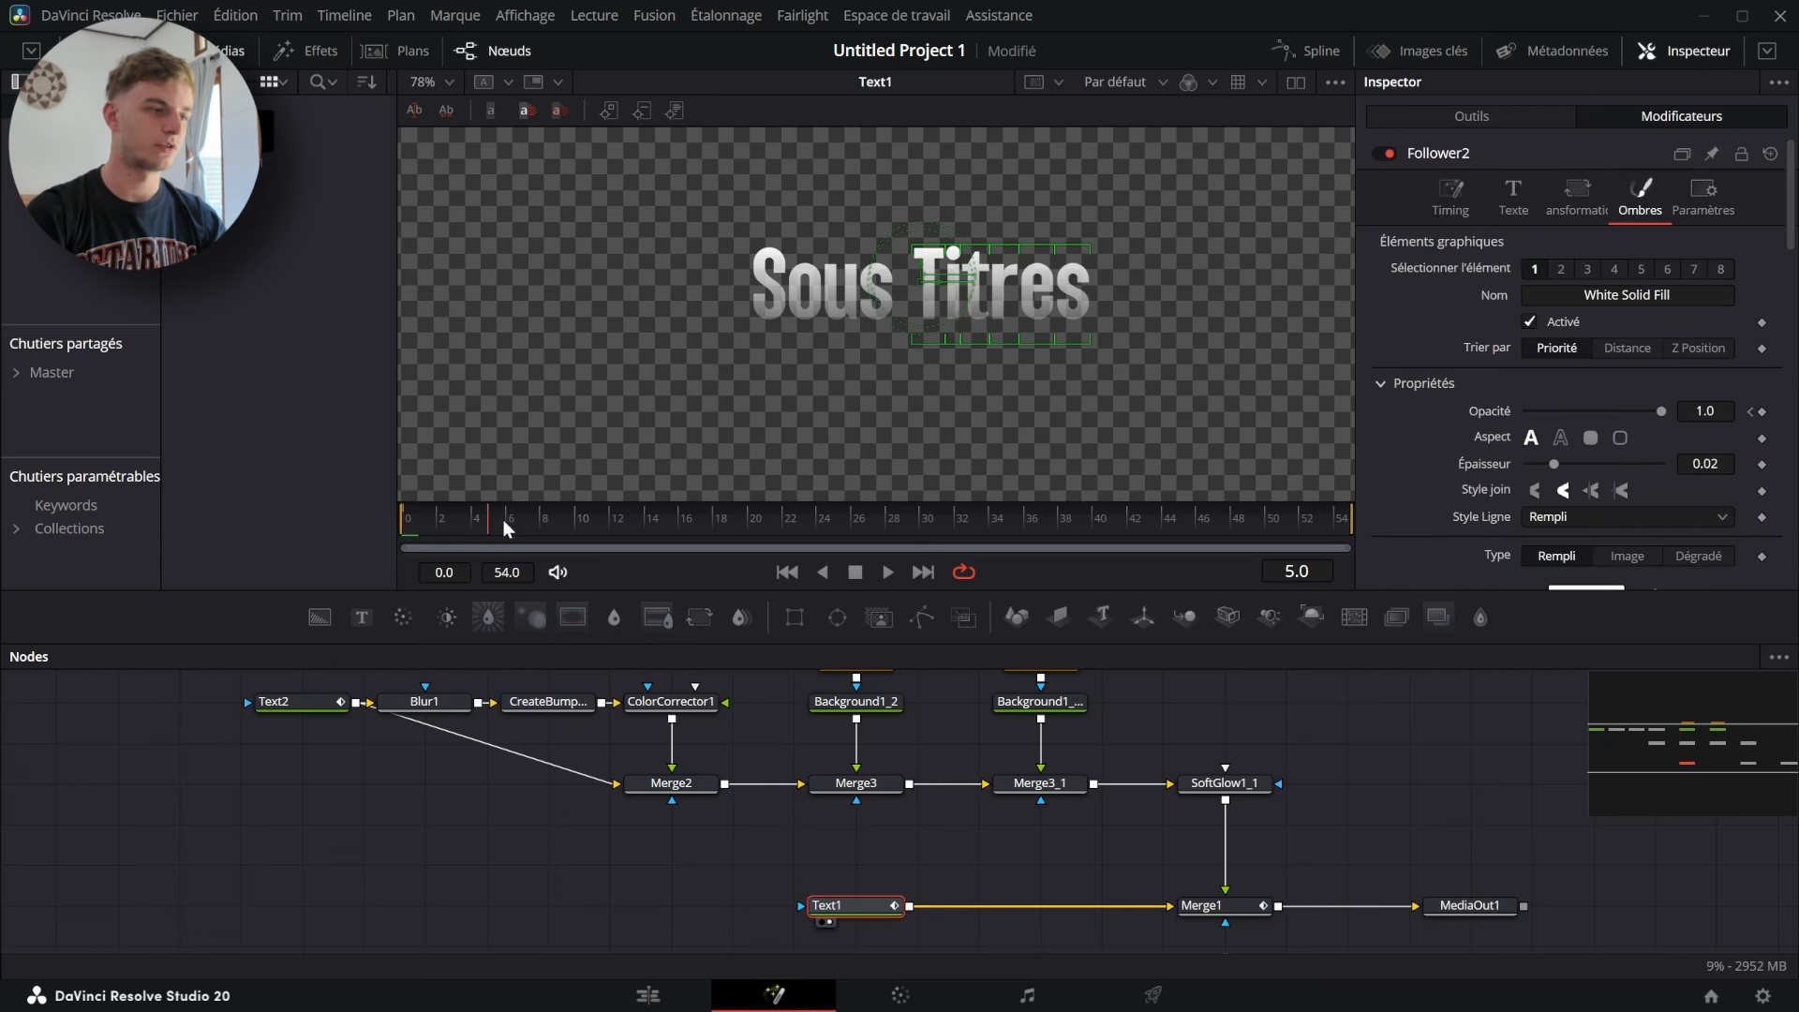
{"action": "left_click", "coordinate": [1750, 410]}
{"action": "scroll", "coordinate": [1752, 413], "scroll_direction": "down", "scroll_amount": 8}
{"action": "left_click_drag", "start_coordinate": [1581, 386], "coordinate": [1338, 375]}
{"action": "scroll", "coordinate": [1570, 380], "scroll_direction": "up", "scroll_amount": 3}
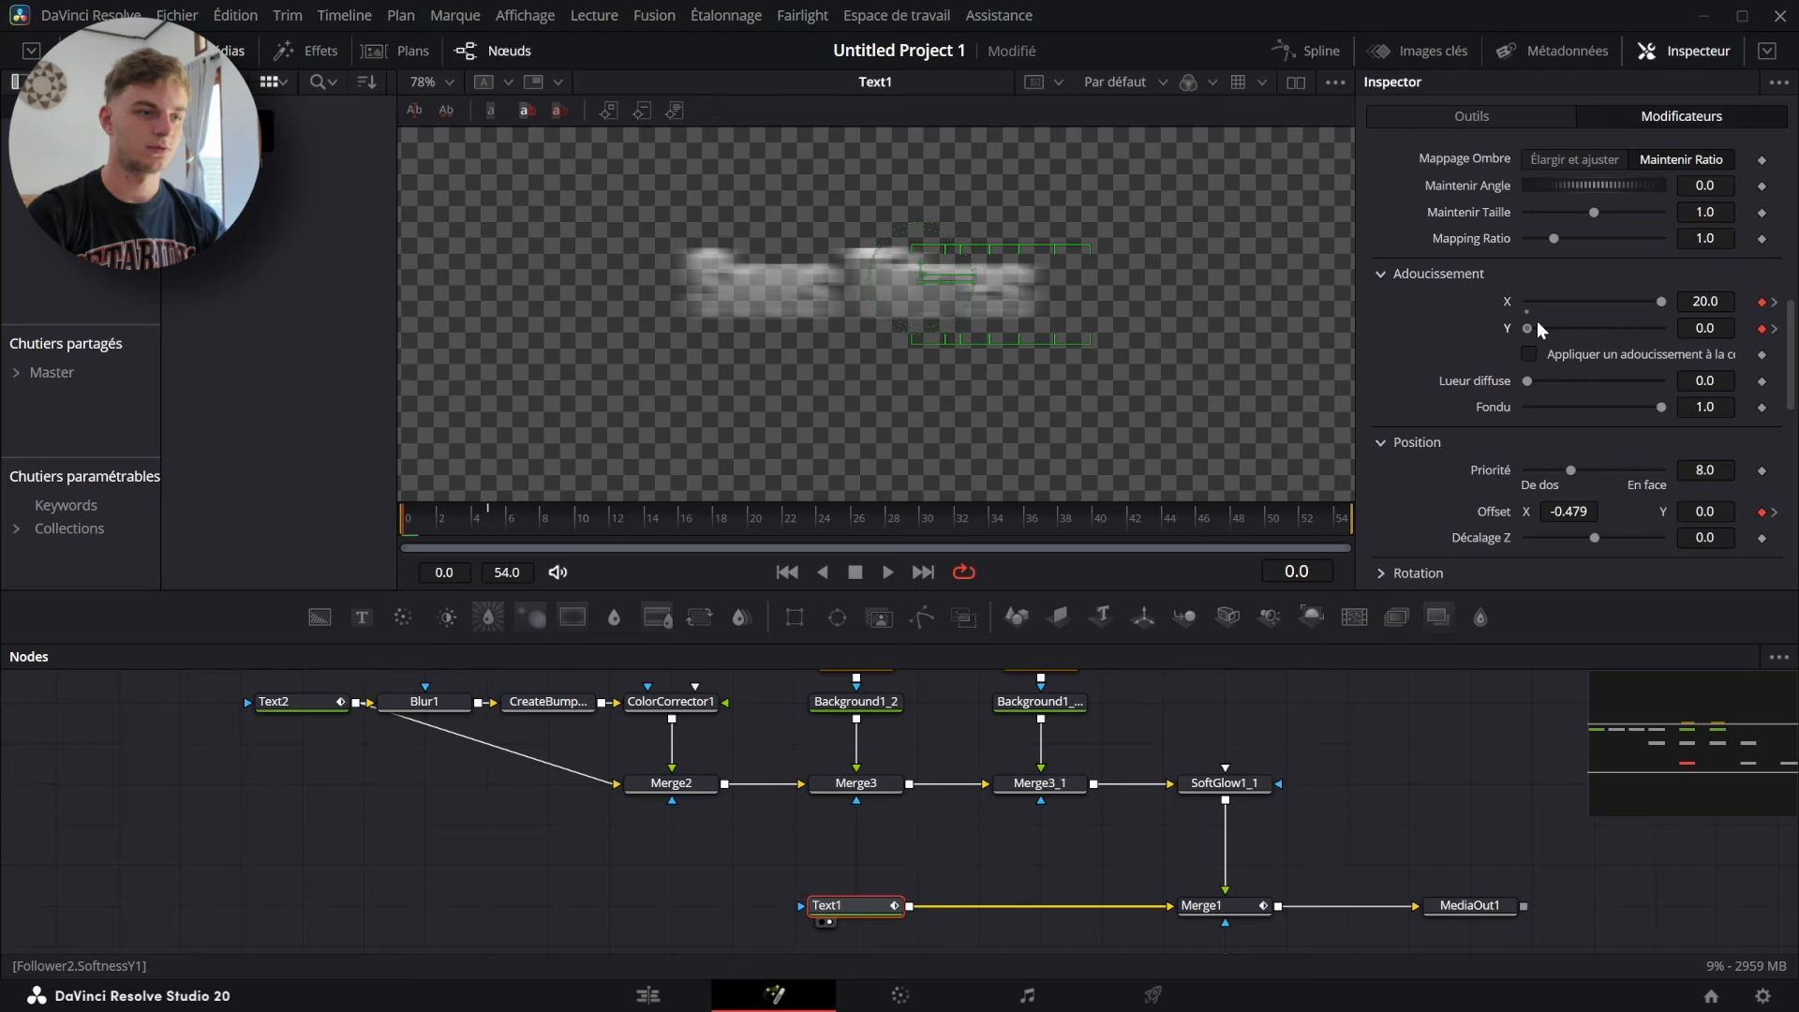
{"action": "left_click_drag", "start_coordinate": [1532, 327], "coordinate": [1770, 316]}
{"action": "scroll", "coordinate": [1666, 371], "scroll_direction": "up", "scroll_amount": 8}
{"action": "left_click_drag", "start_coordinate": [1658, 412], "coordinate": [519, 474]}
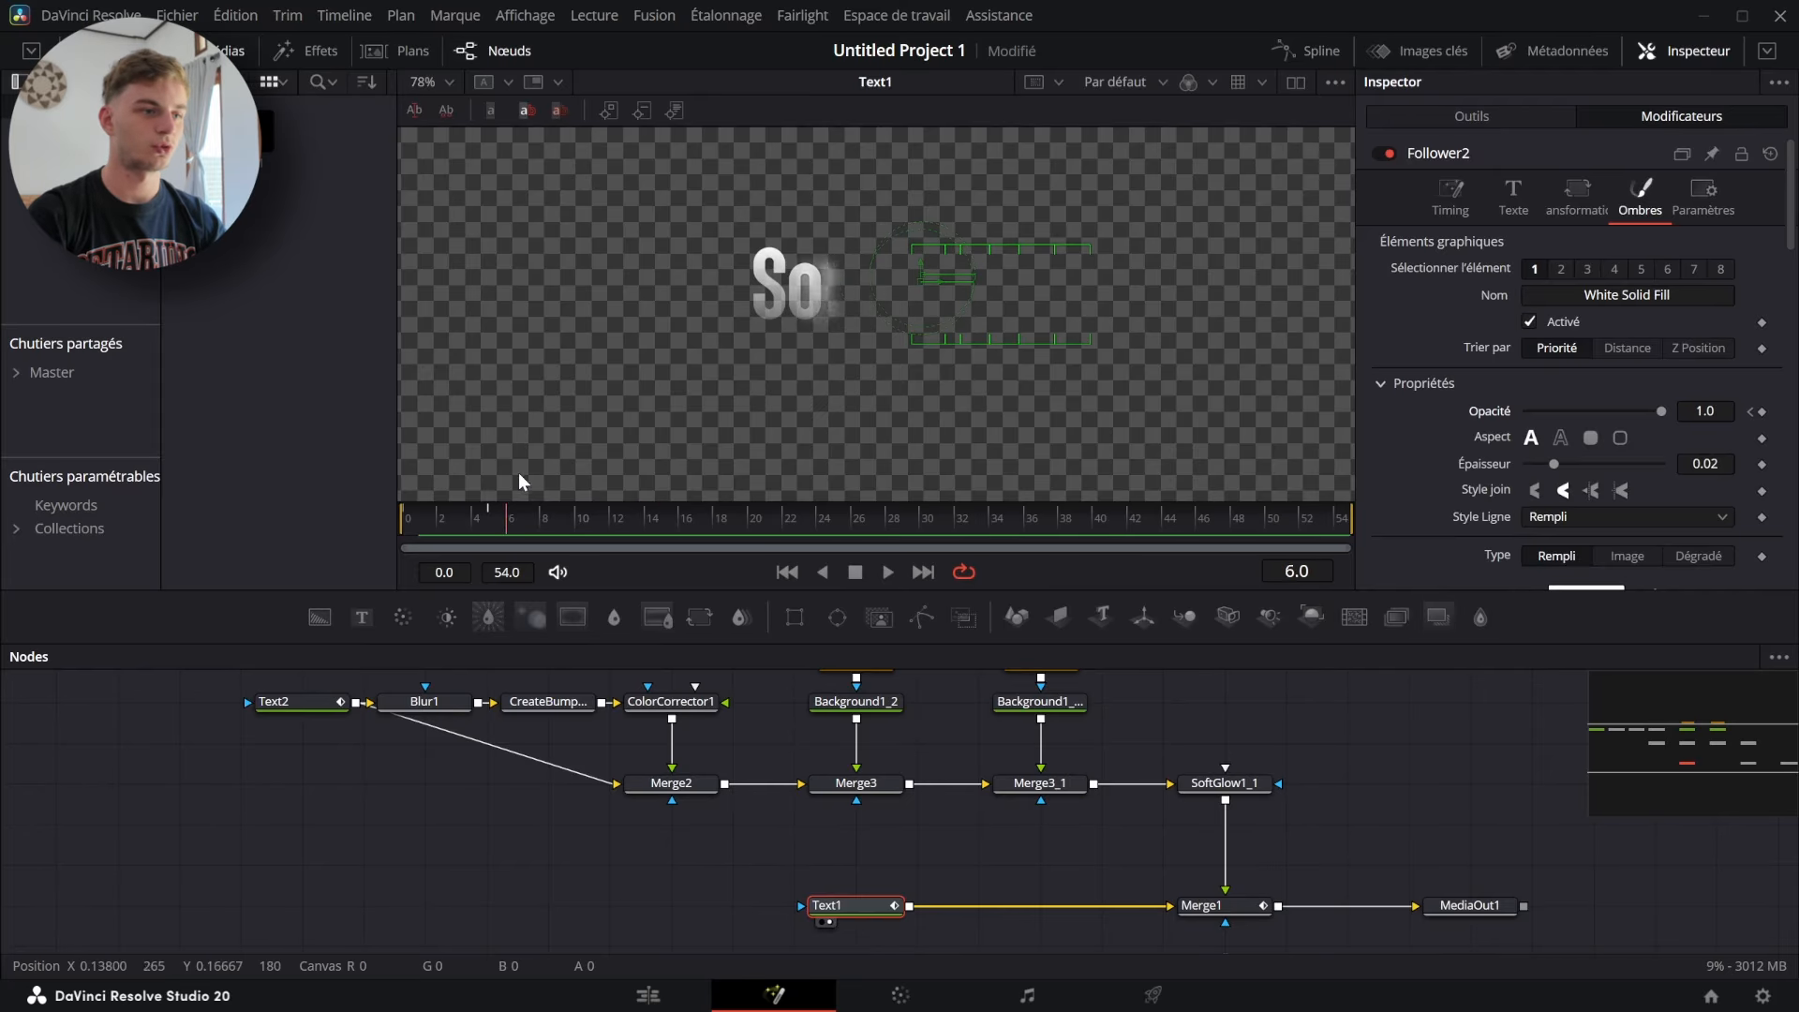
- Isolate Follower2's character delay curve in the Spline editor and give its keyframes stepped interpolation
{"action": "left_click", "coordinate": [1281, 54]}
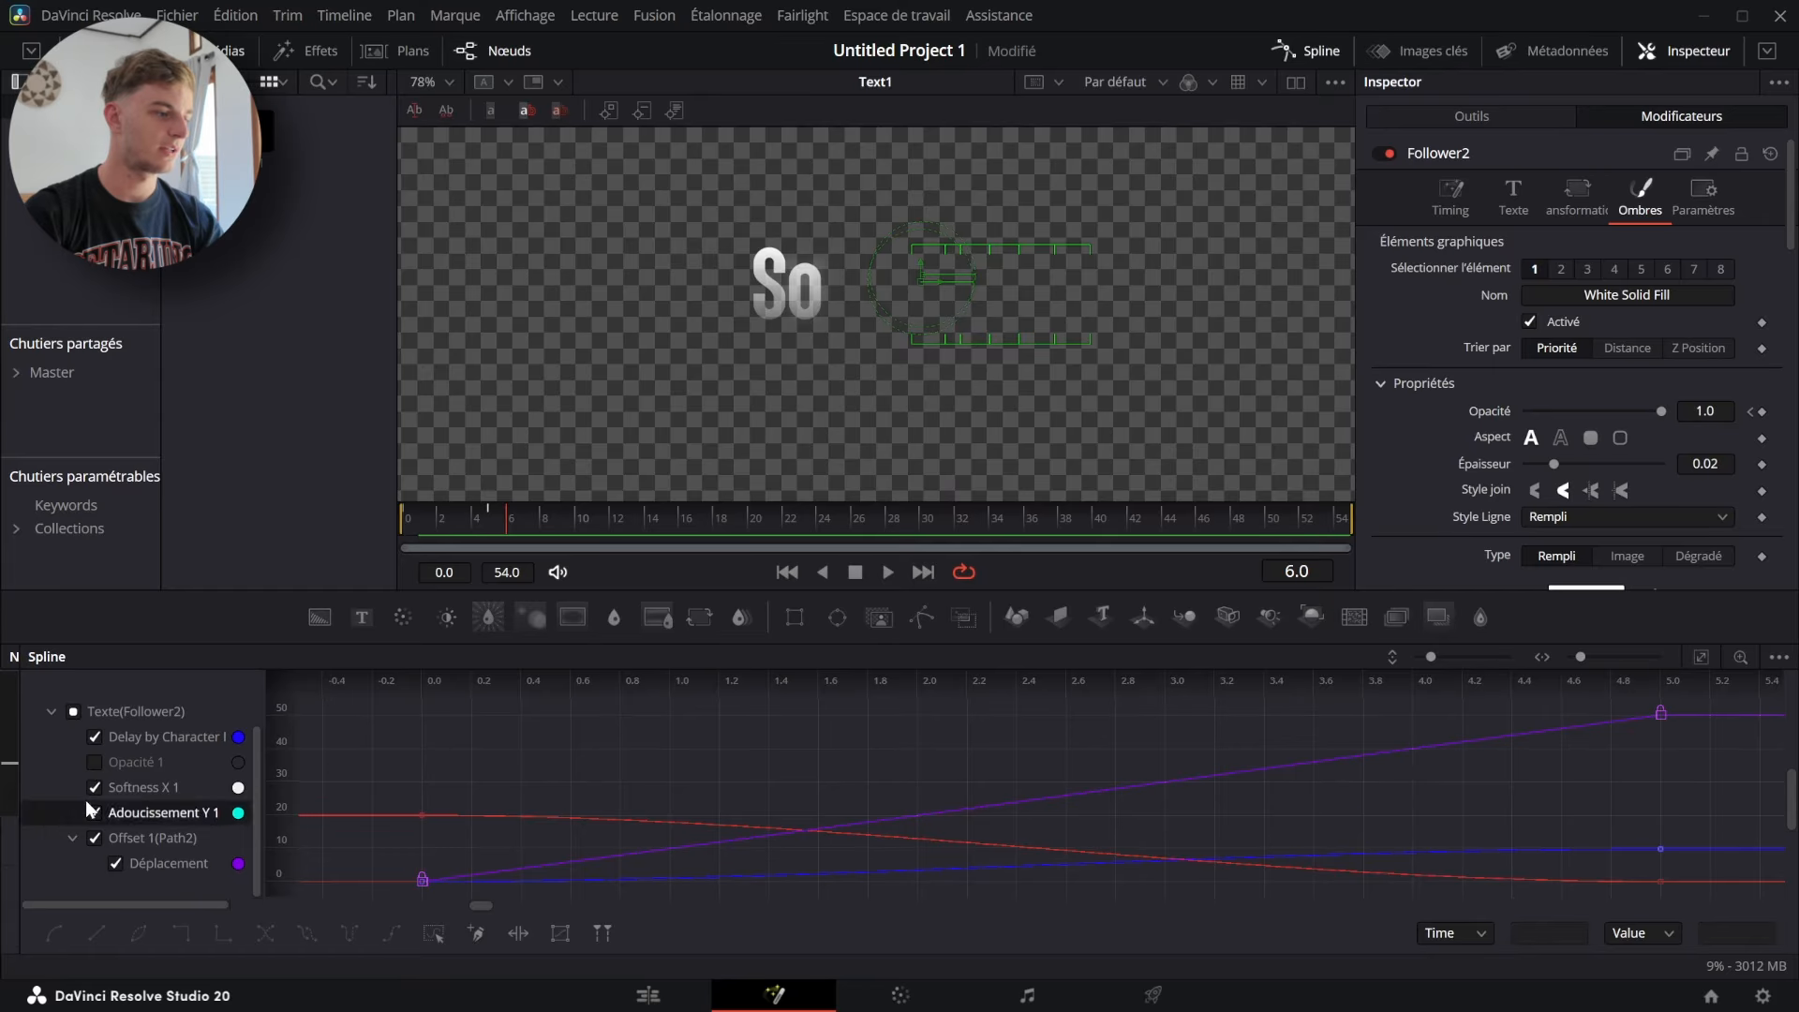
{"action": "left_click", "coordinate": [95, 787]}
{"action": "left_click", "coordinate": [94, 813]}
{"action": "left_click", "coordinate": [95, 838]}
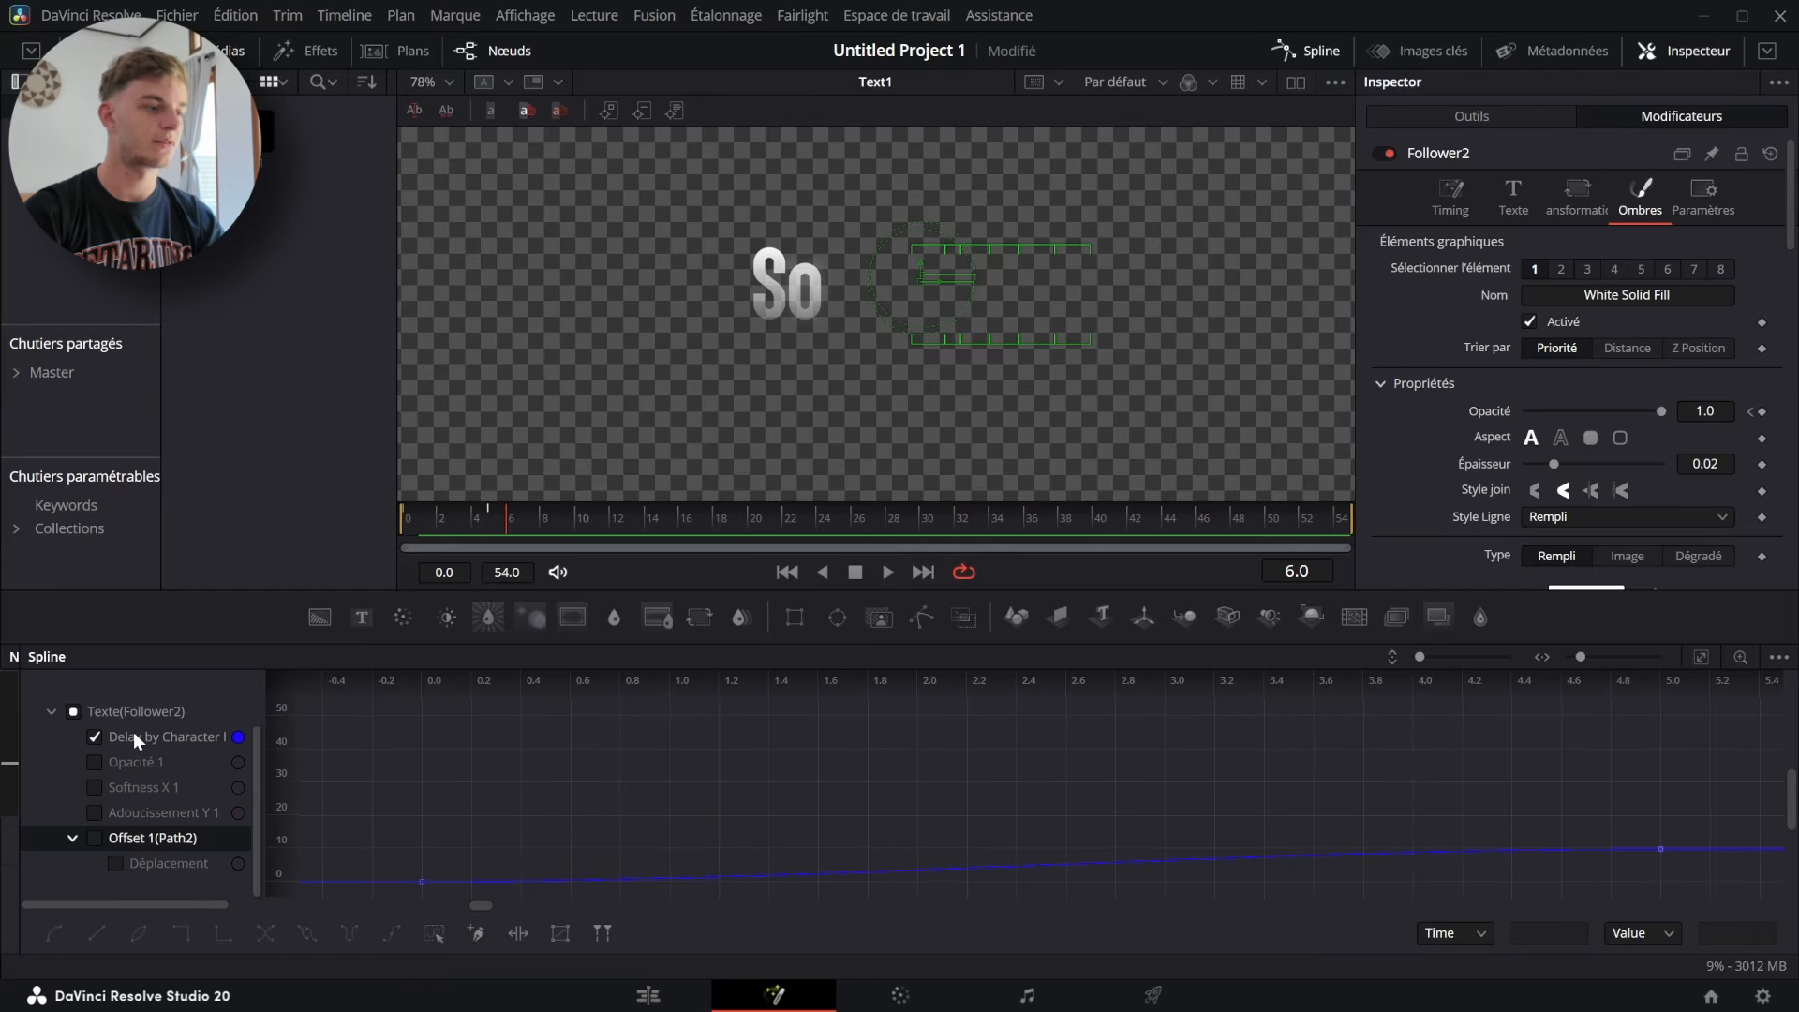
{"action": "left_click", "coordinate": [1699, 656]}
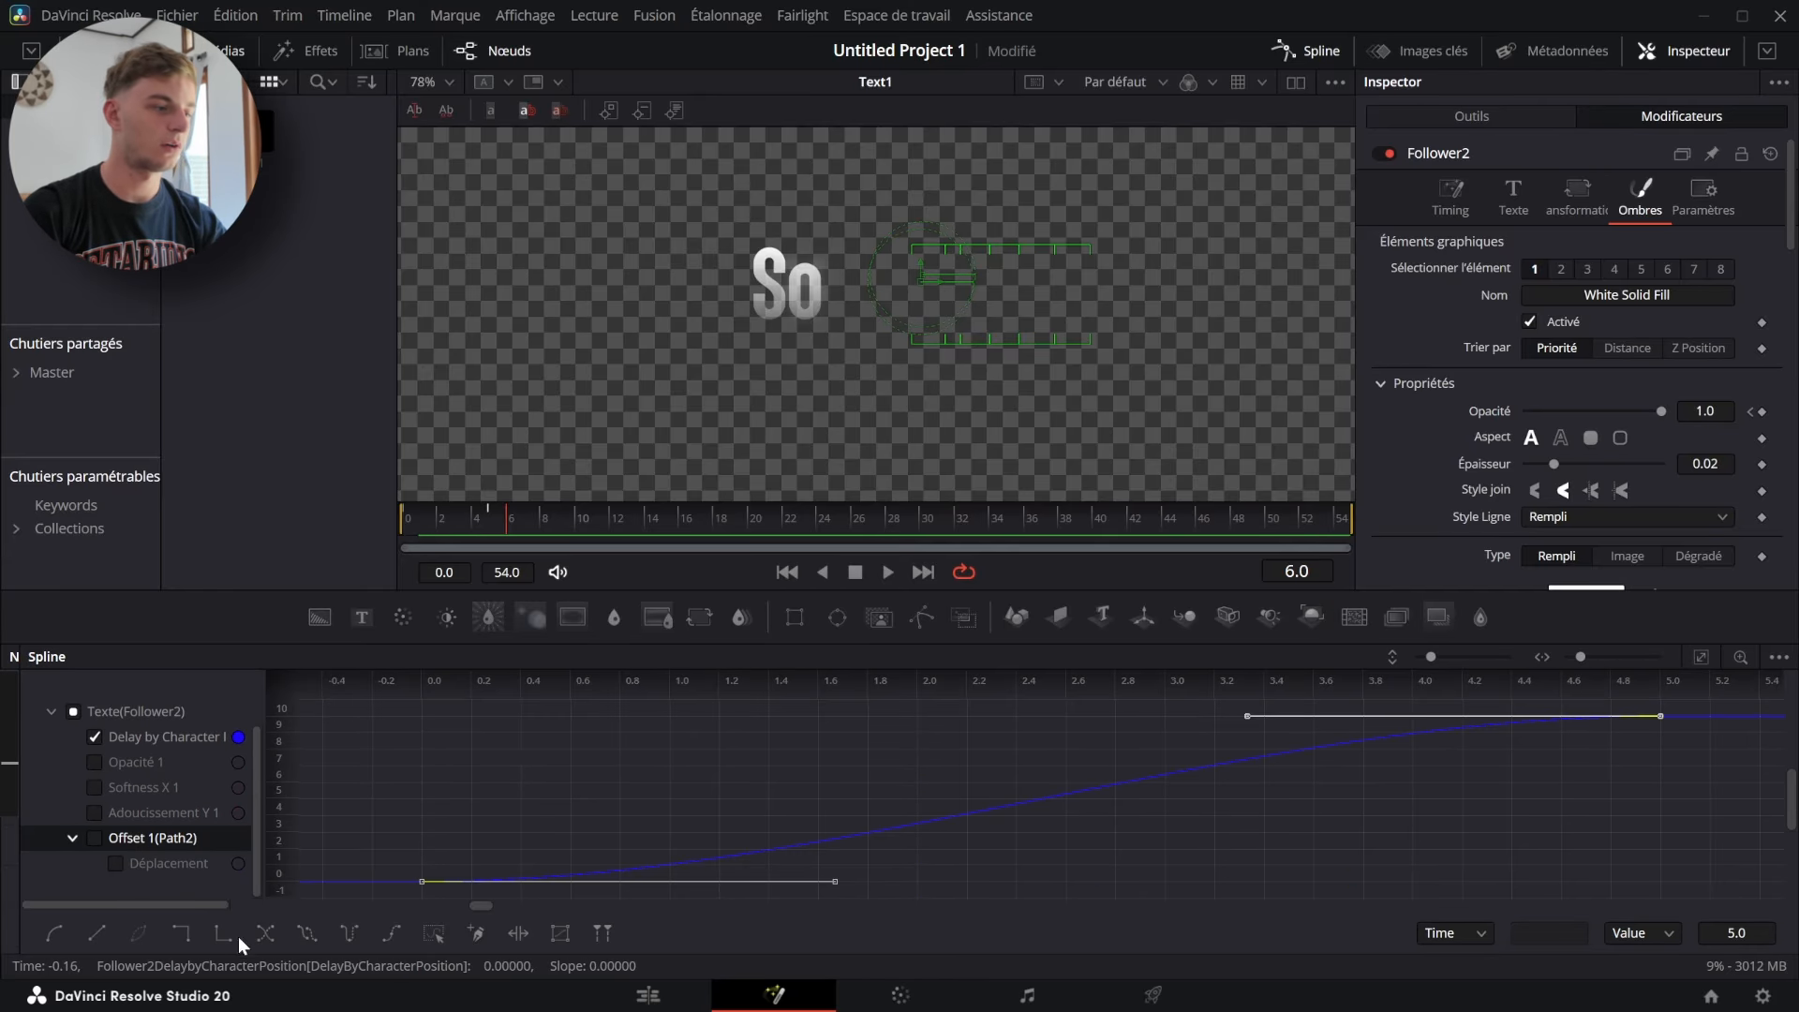
{"action": "left_click", "coordinate": [178, 933]}
{"action": "left_click_drag", "start_coordinate": [506, 518], "coordinate": [405, 487]}
{"action": "left_click", "coordinate": [1314, 51]}
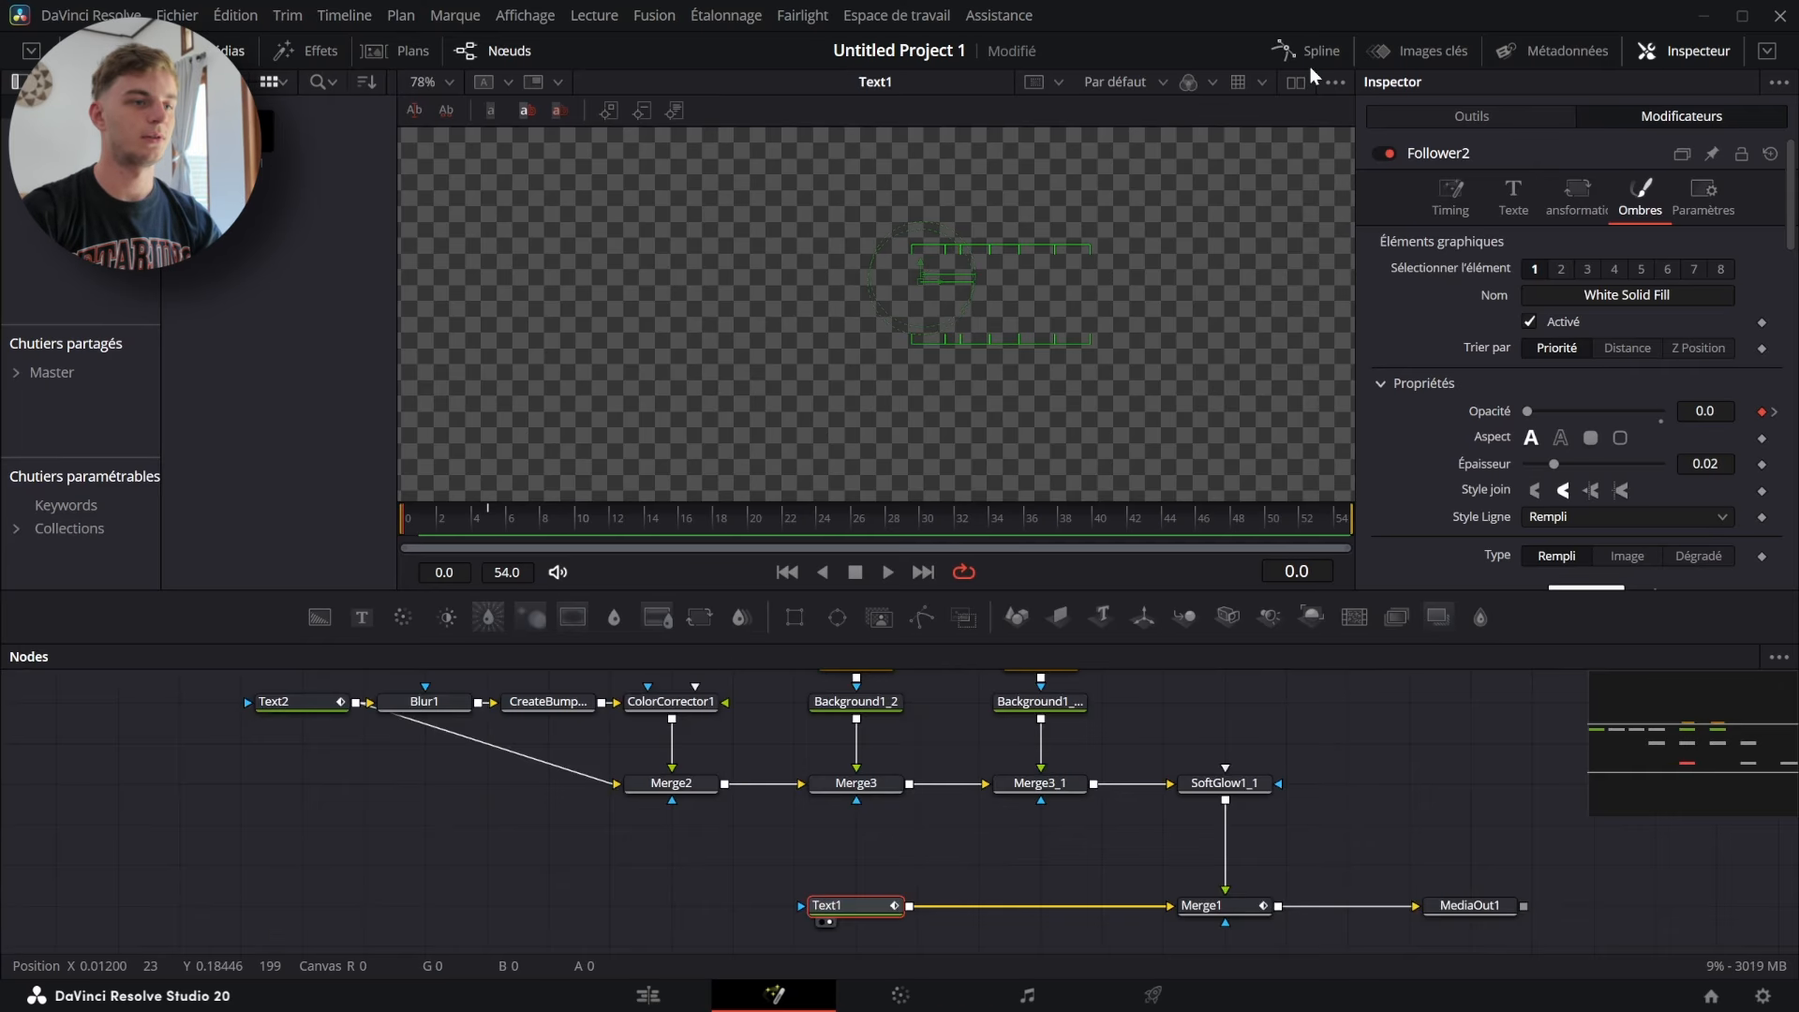
- Play back the full title animation from MediaOut1 to check the letter-by-letter reveal
{"action": "left_click", "coordinate": [1456, 746]}
{"action": "key", "text": "space"}
{"action": "left_click", "coordinate": [654, 501]}
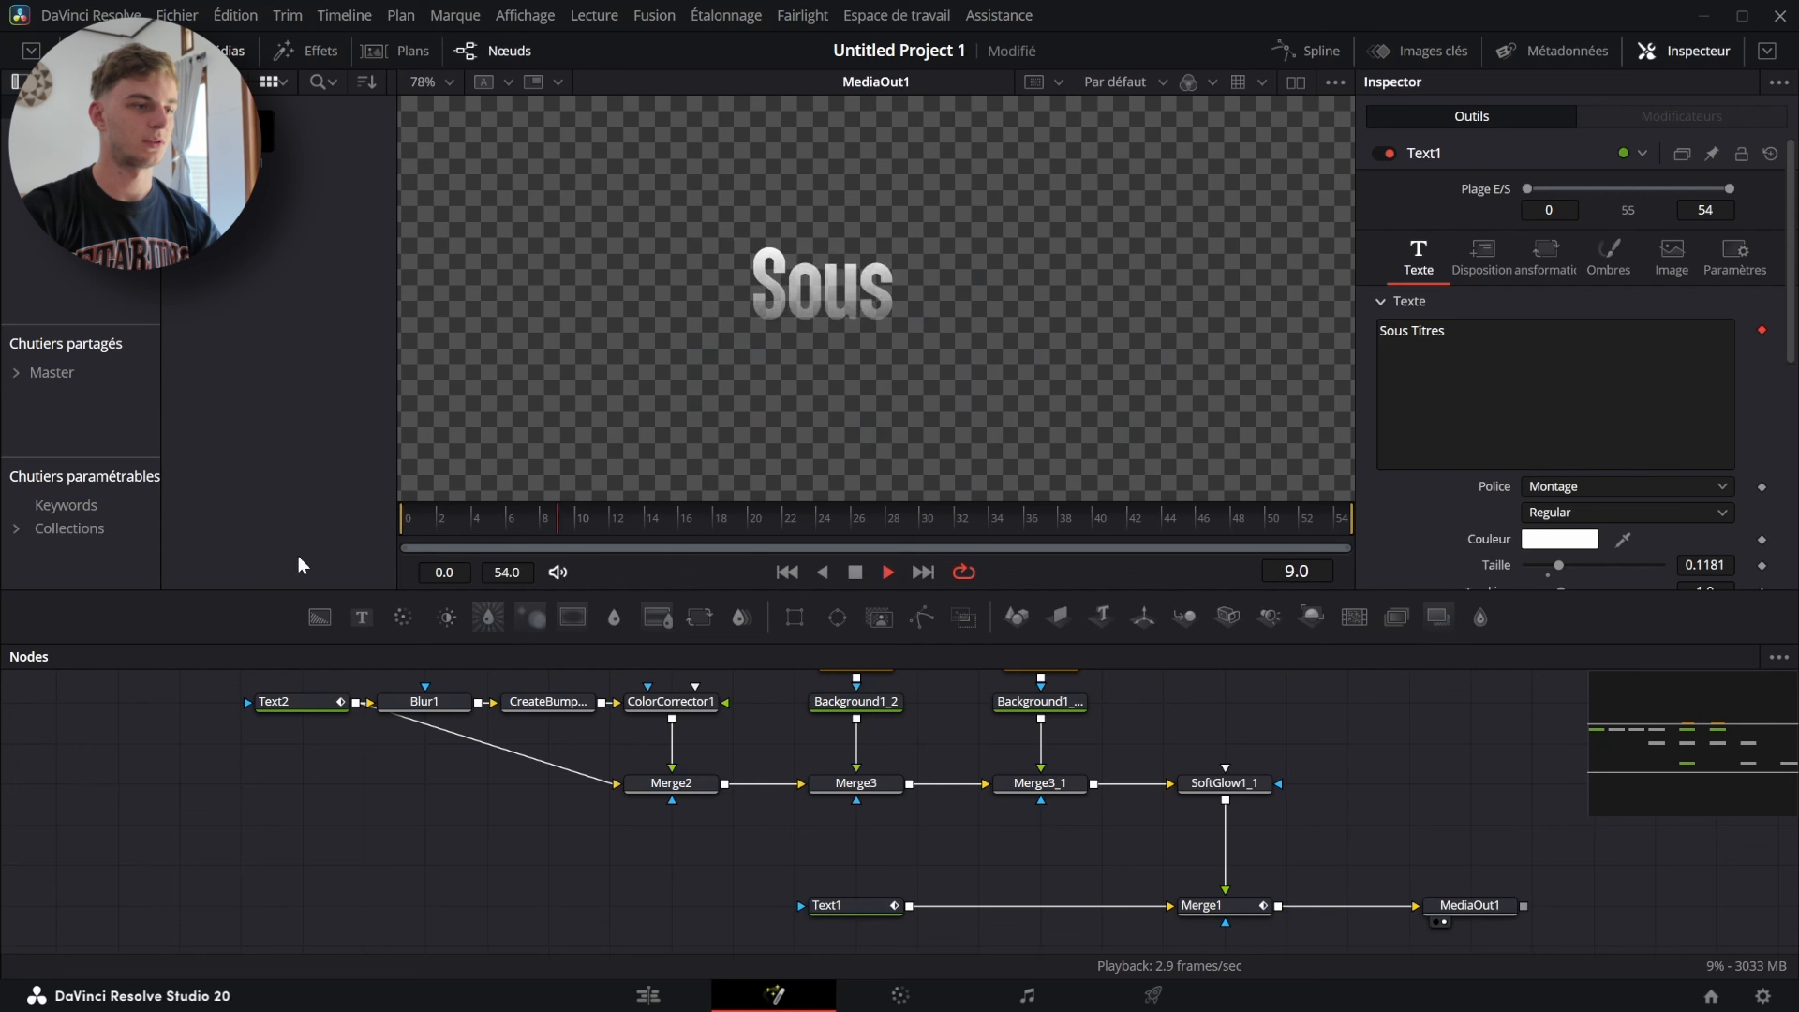
{"action": "key", "text": "space"}
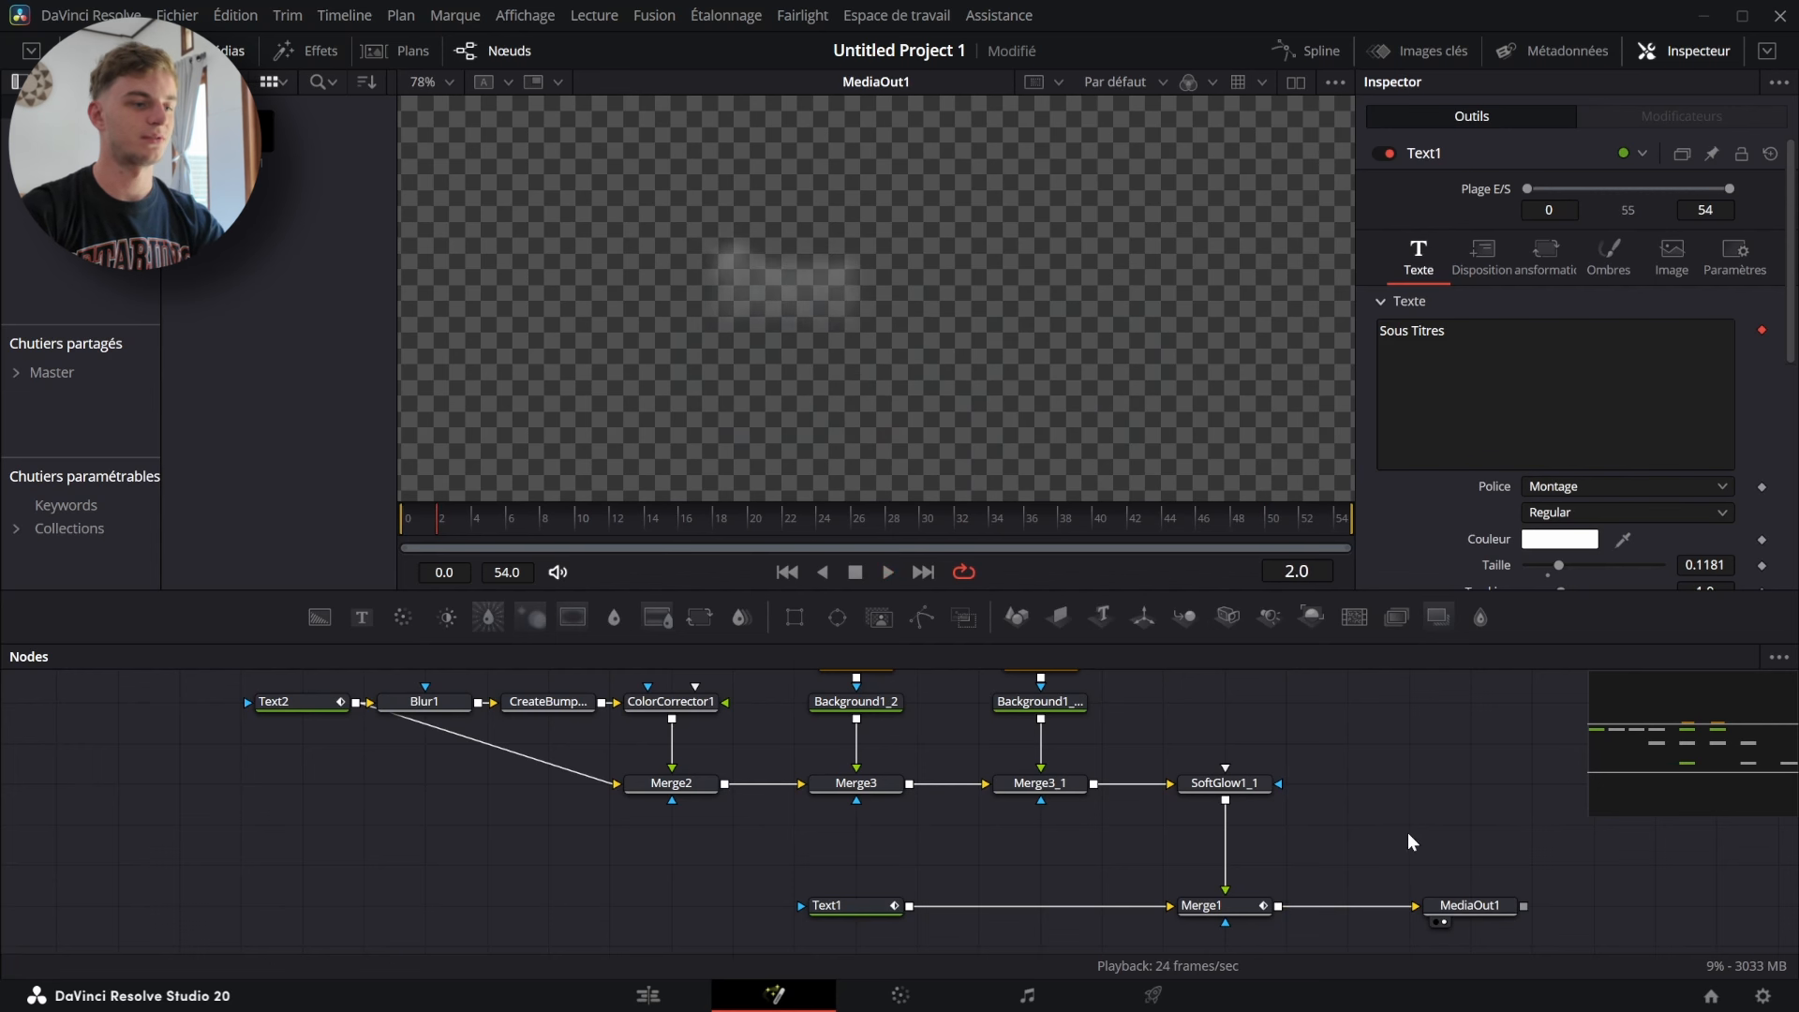
- Smooth all nodes' animation curves in the Spline editor with flat keyframes, ease in 76.0 and ease out 59.1
{"action": "key", "text": "ctrl+a"}
{"action": "left_click", "coordinate": [1307, 51]}
{"action": "left_click", "coordinate": [94, 736]}
{"action": "left_click", "coordinate": [73, 712]}
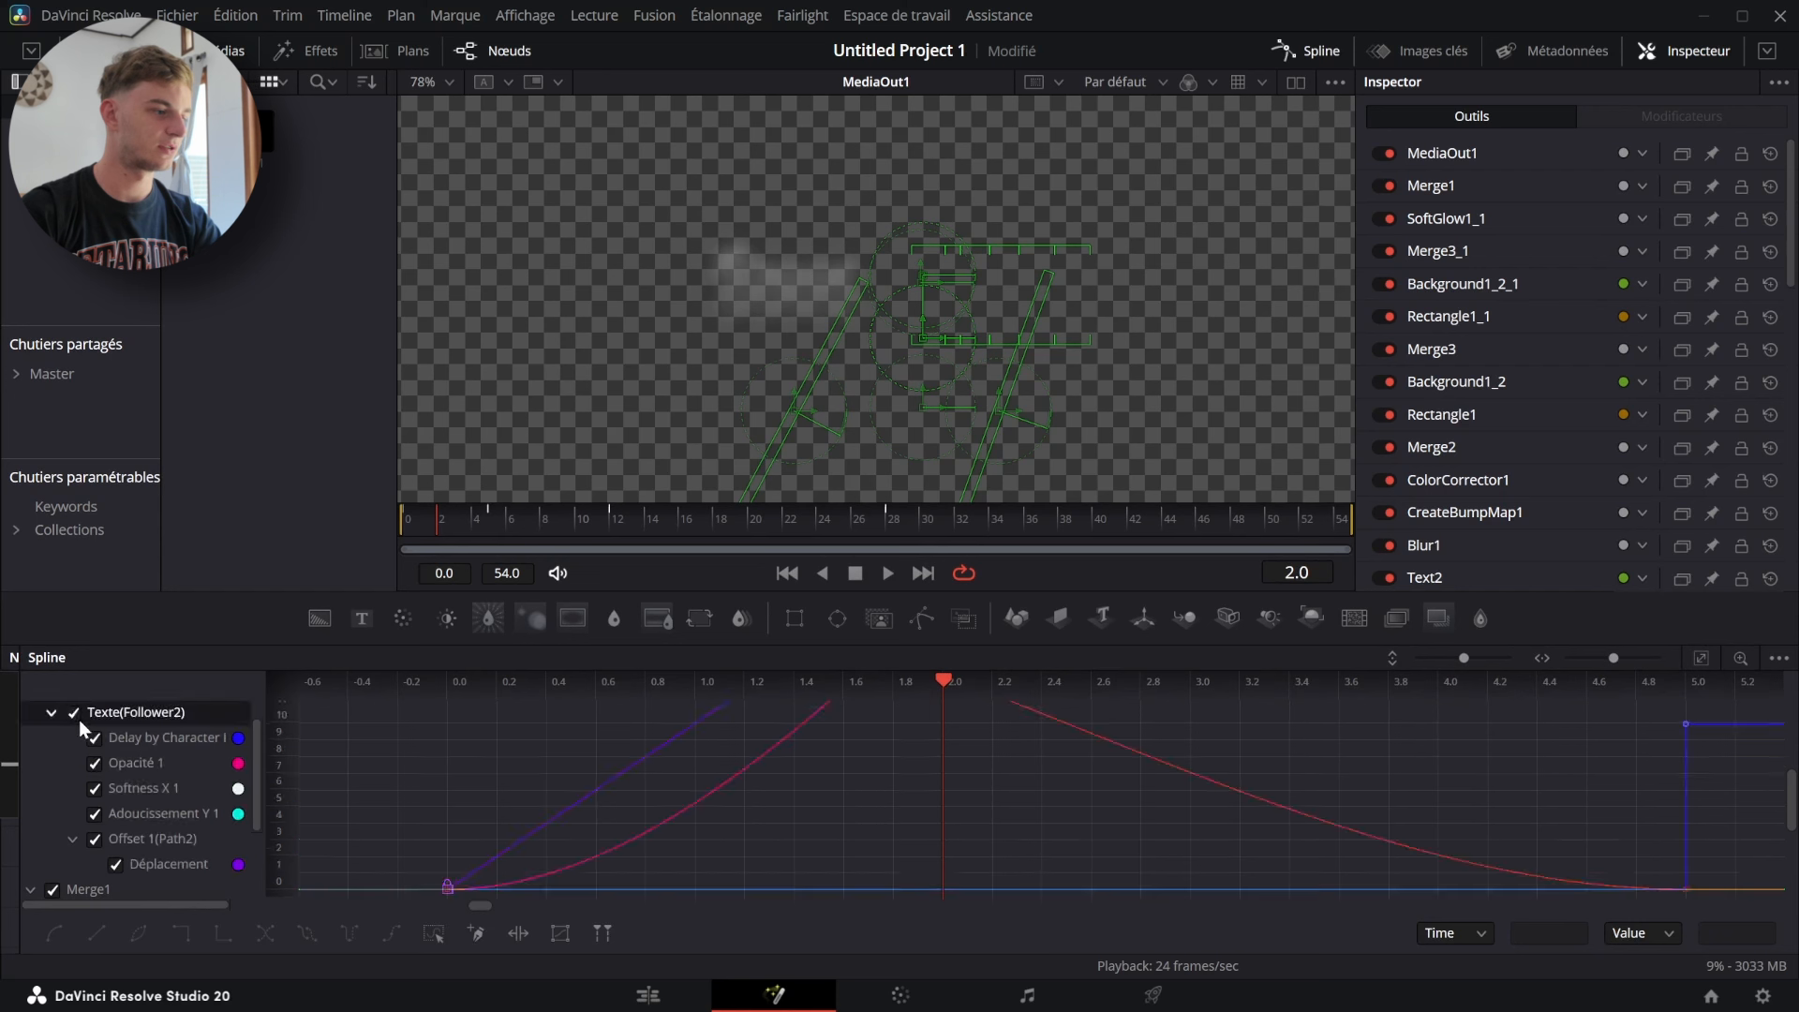
{"action": "scroll", "coordinate": [74, 712], "scroll_direction": "down", "scroll_amount": 3}
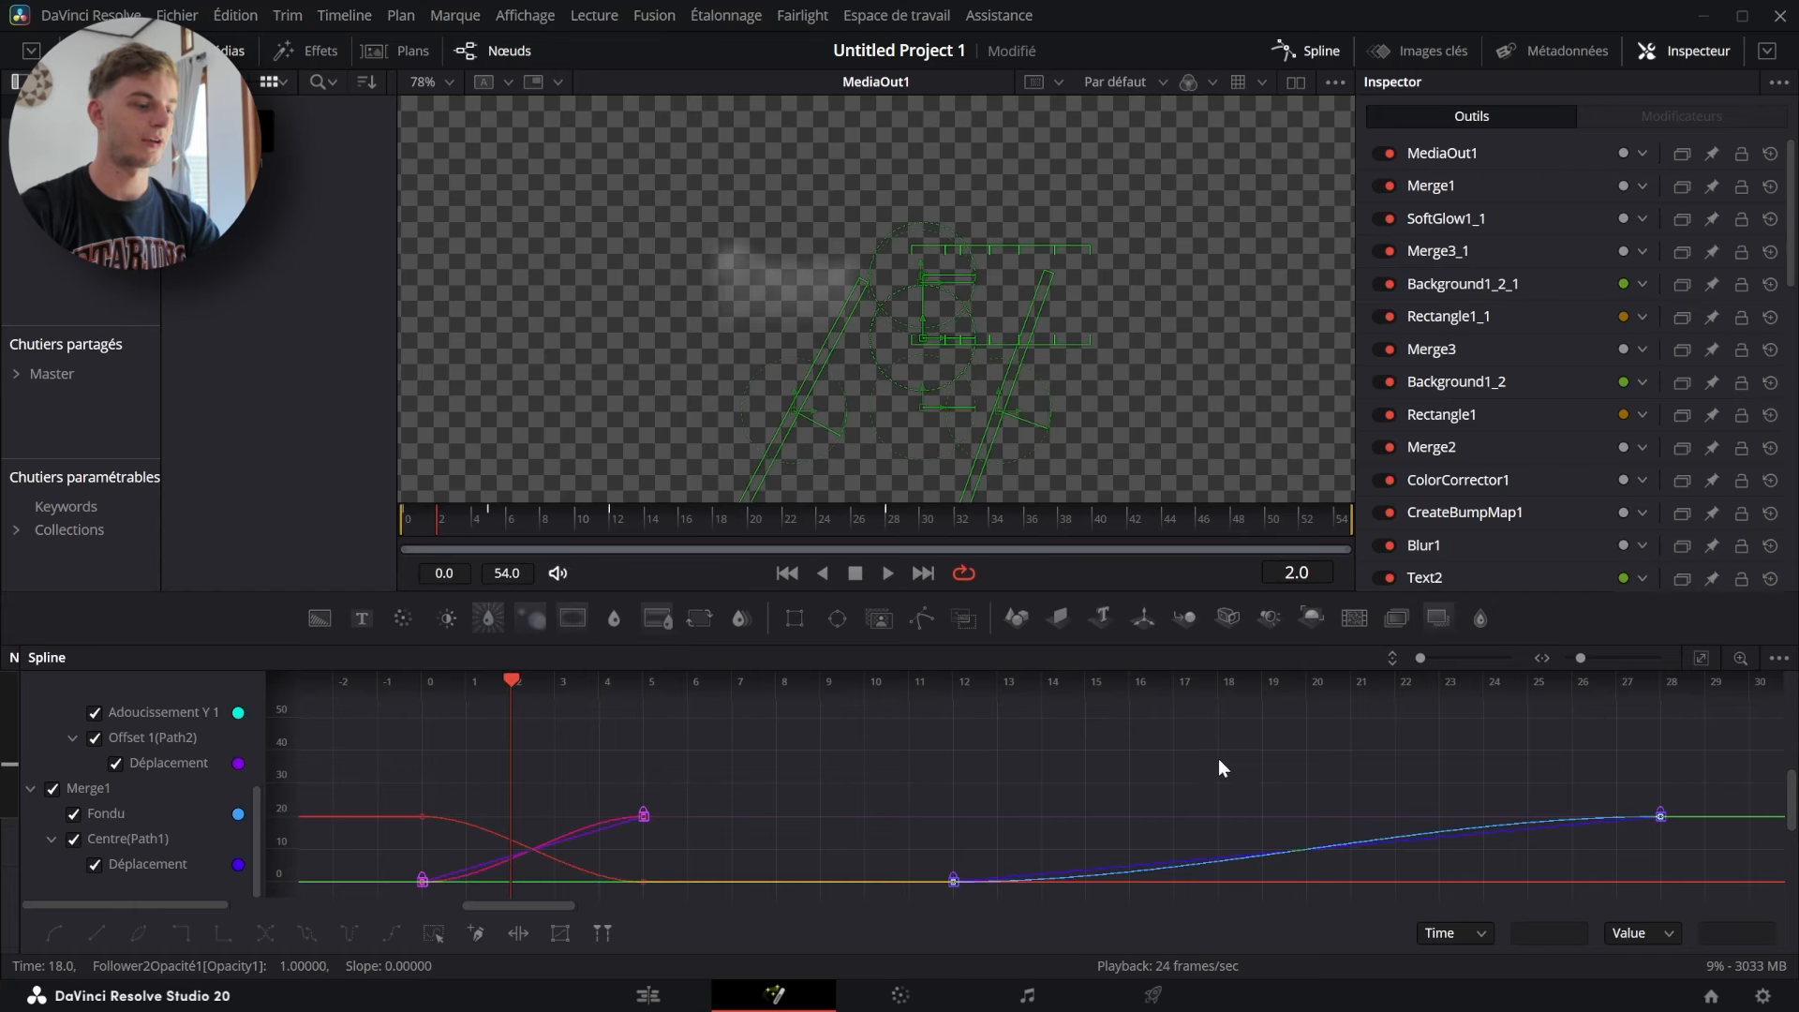
{"action": "key", "text": "ctrl+a"}
{"action": "key", "text": "f"}
{"action": "key", "text": "t"}
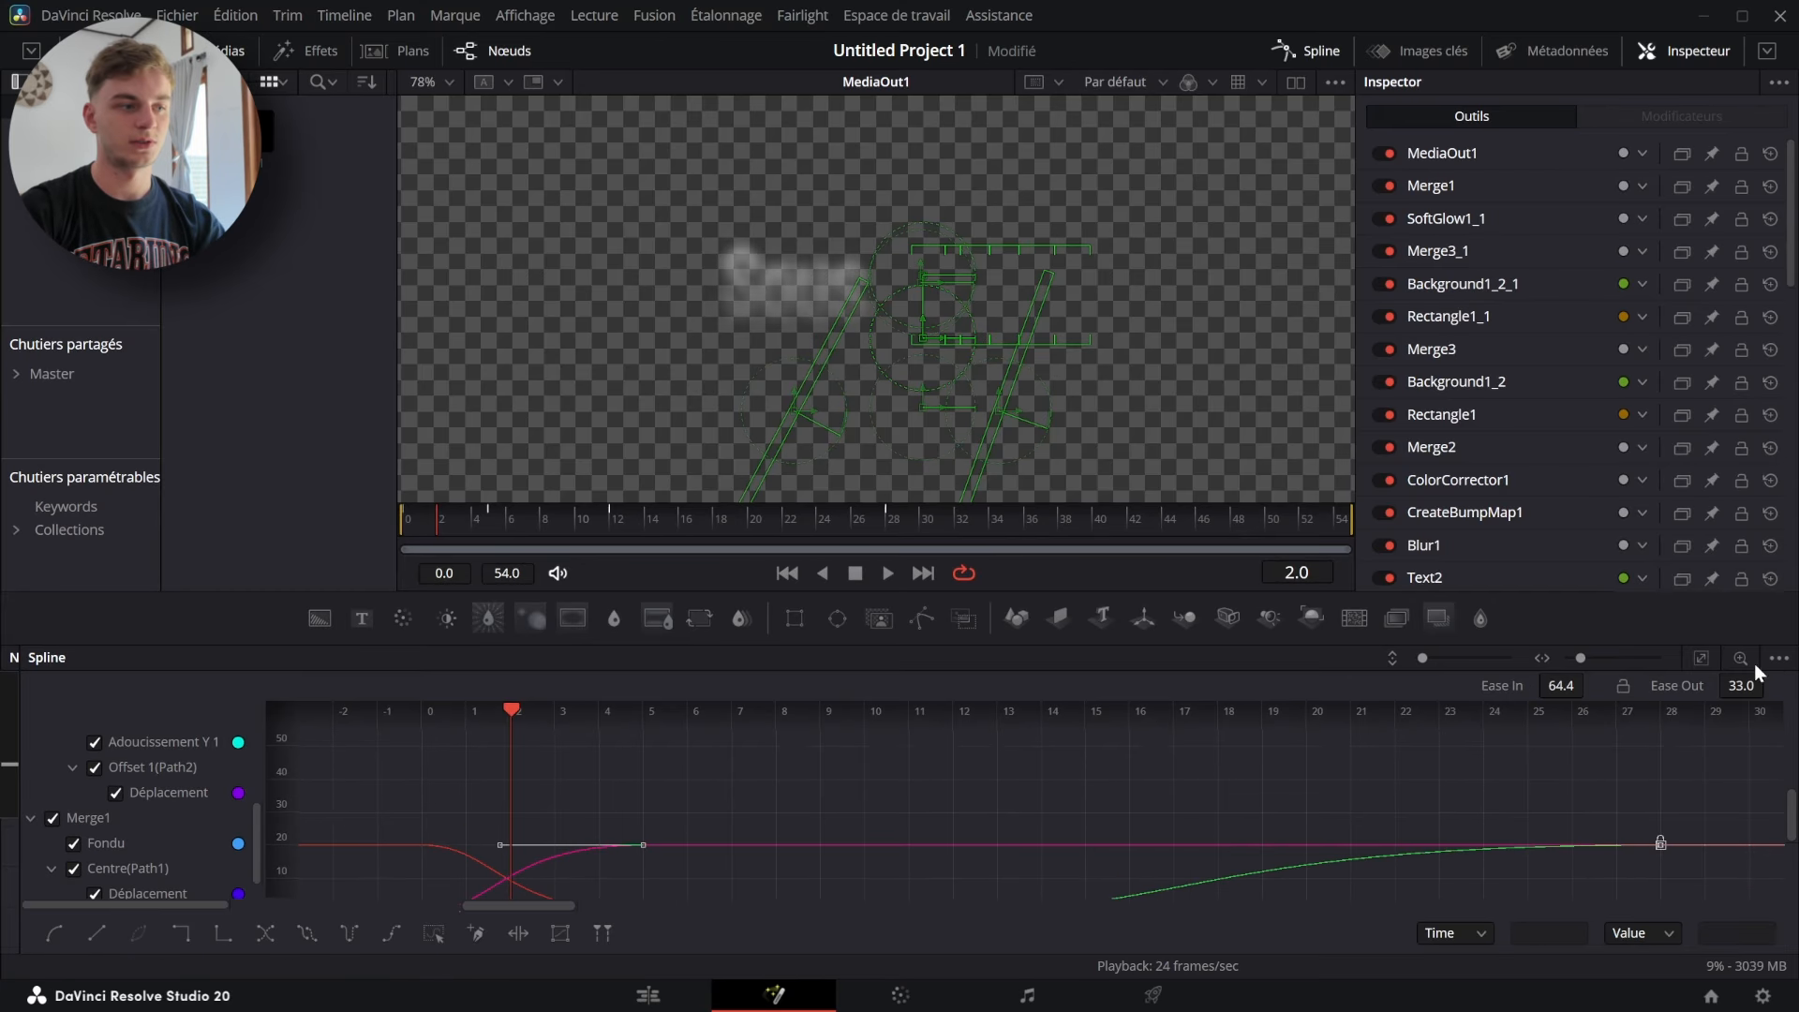
{"action": "left_click_drag", "start_coordinate": [1739, 684], "coordinate": [1770, 683]}
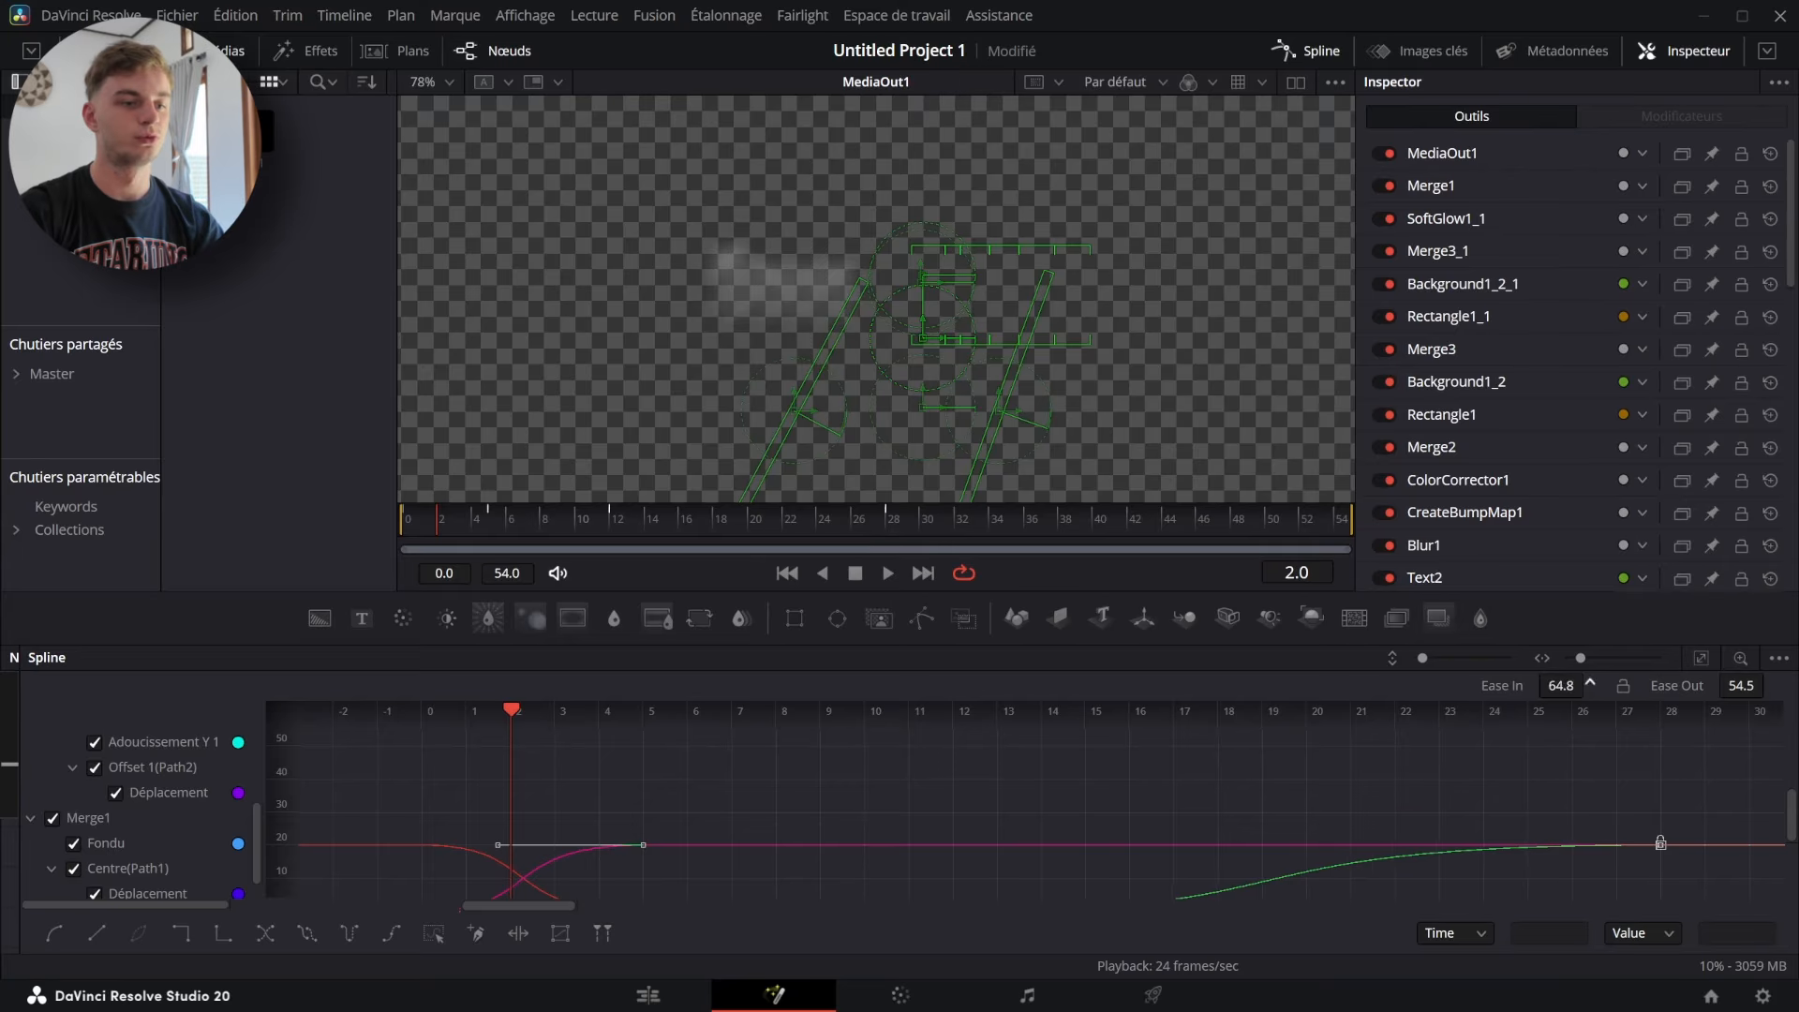
{"action": "left_click", "coordinate": [1311, 50]}
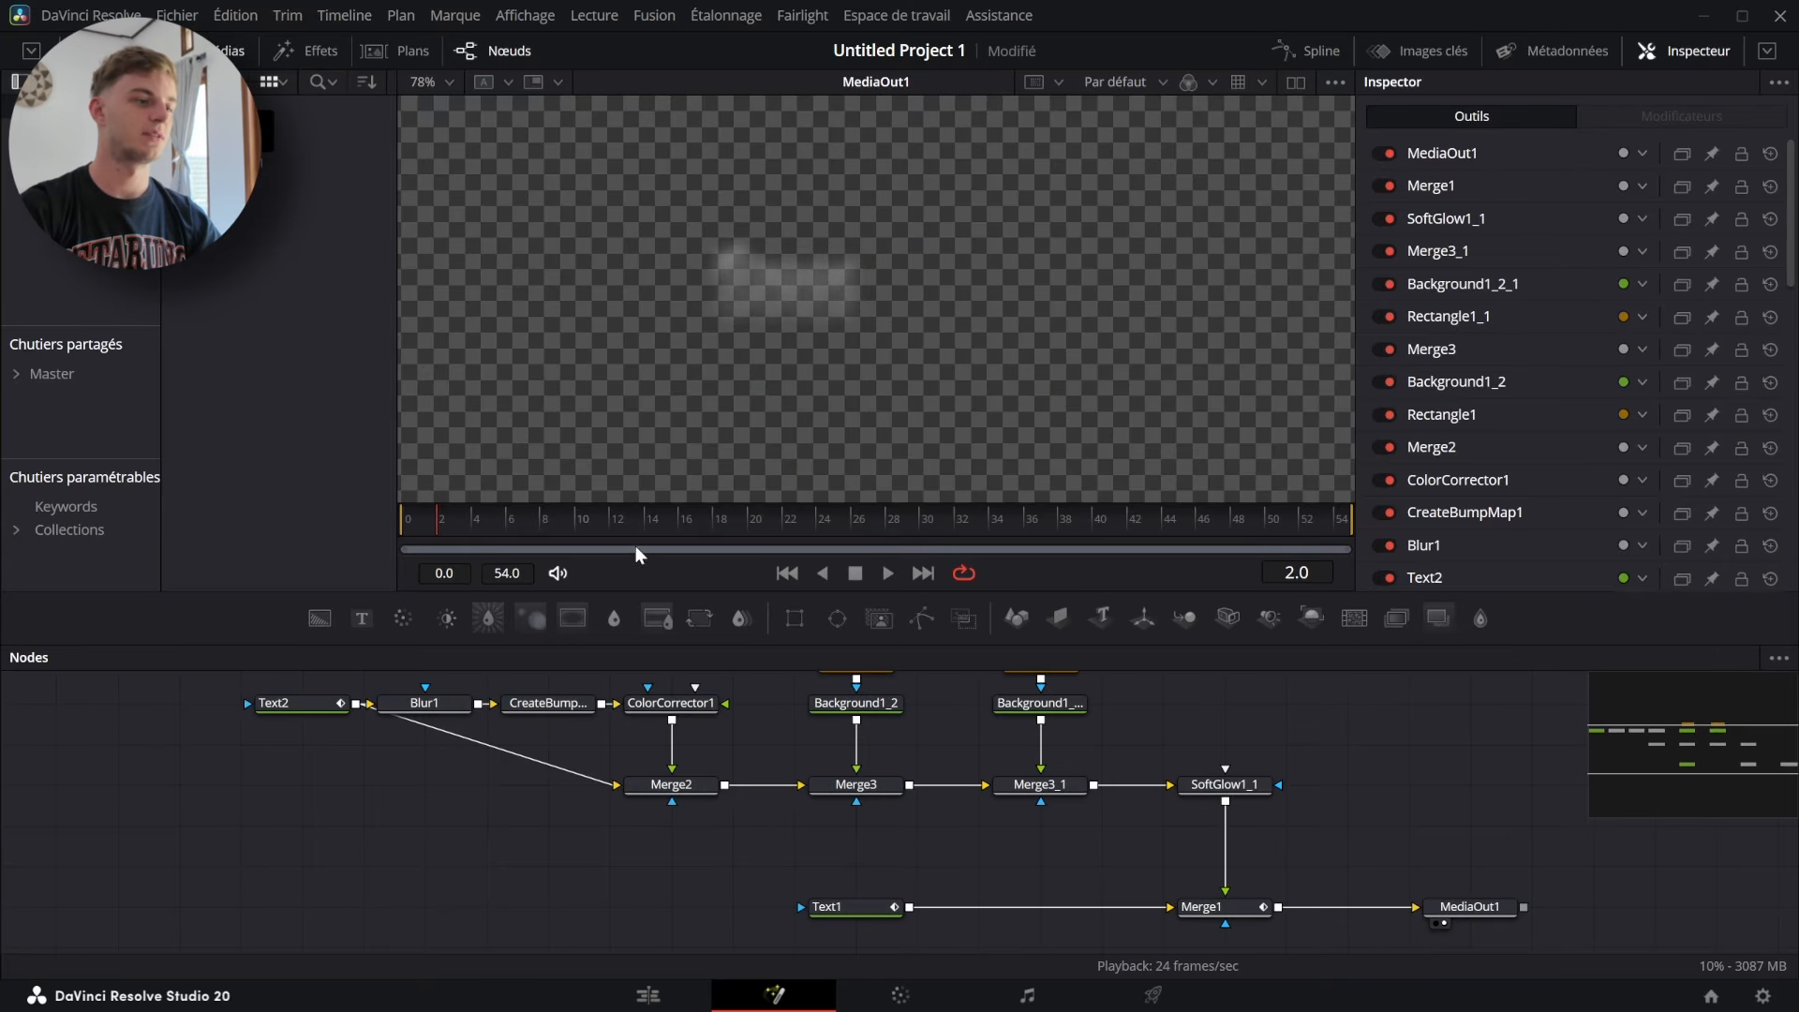
- Play the title animation from the first frame to check the smoothed easing
{"action": "left_click_drag", "start_coordinate": [600, 529], "coordinate": [251, 555]}
{"action": "key", "text": "space"}
{"action": "key", "text": "space"}
{"action": "left_click_drag", "start_coordinate": [745, 511], "coordinate": [405, 525]}
- Stretch Text1's Follower2 opacity, softness and offset curves so their end keyframes fall at frame 10
{"action": "left_click", "coordinate": [876, 901]}
{"action": "left_click", "coordinate": [1312, 51]}
{"action": "left_click", "coordinate": [1701, 657]}
{"action": "scroll", "coordinate": [111, 811], "scroll_direction": "down", "scroll_amount": 1}
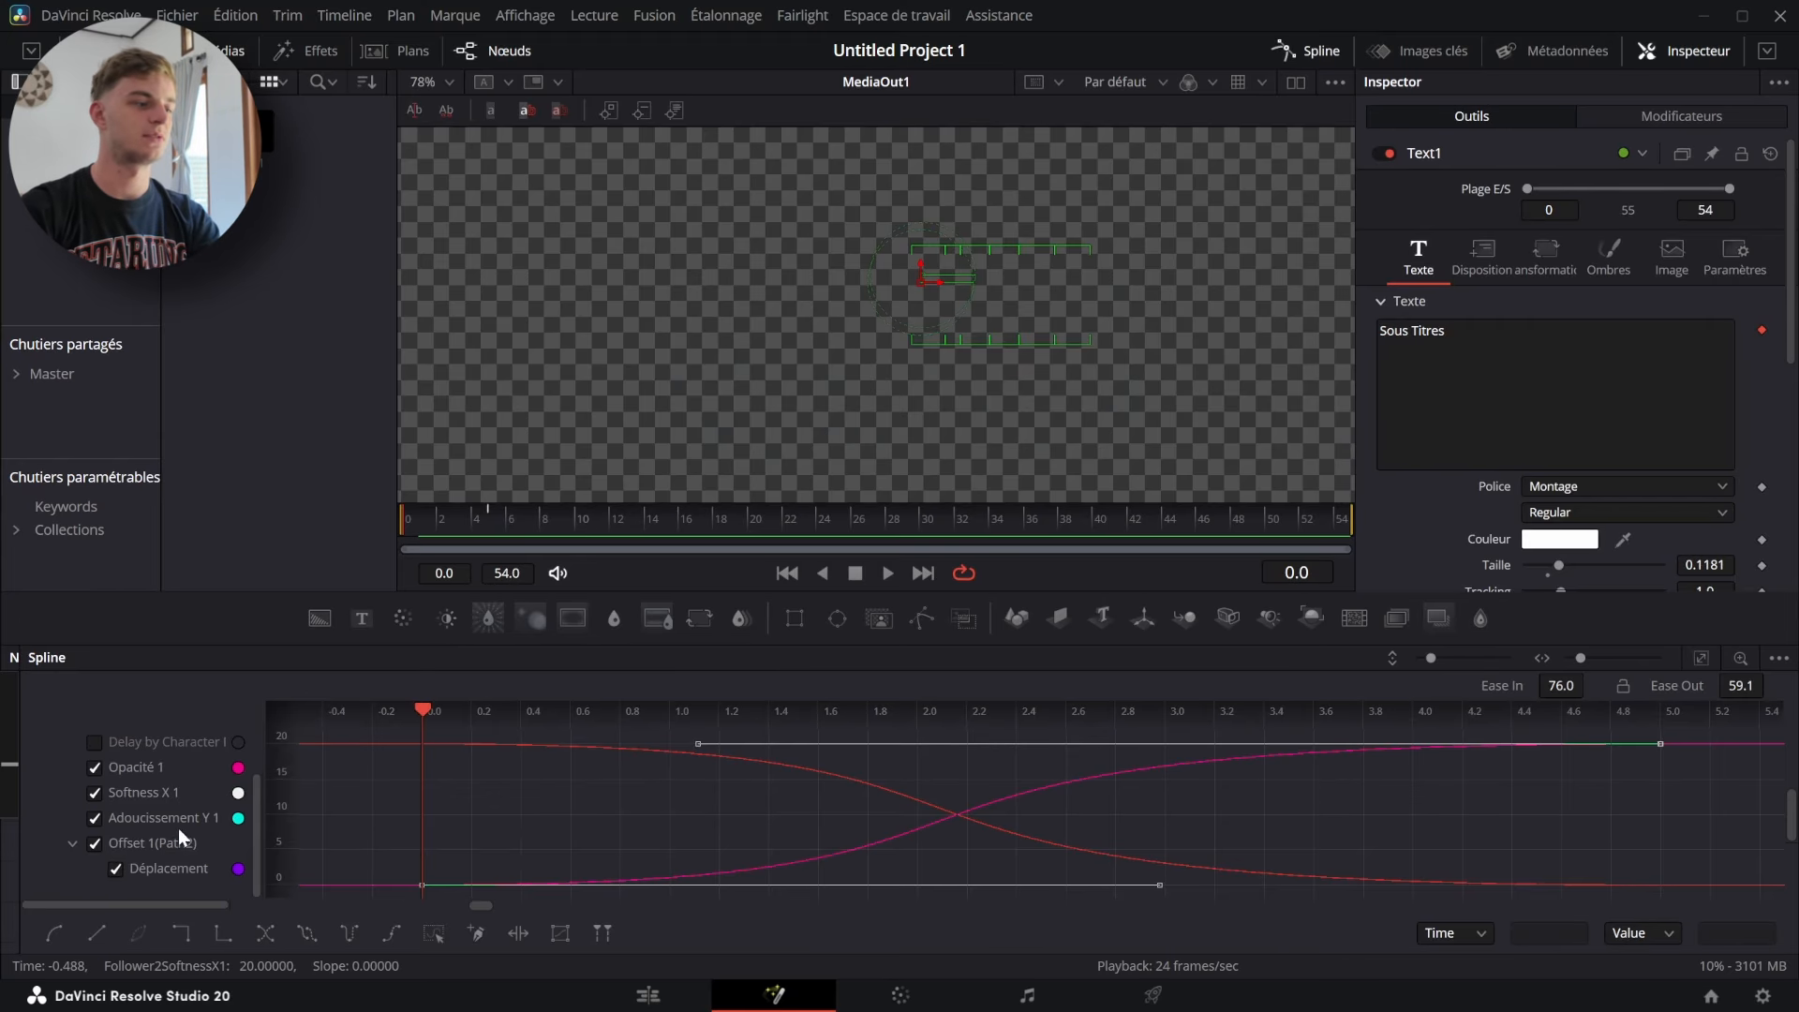
{"action": "left_click_drag", "start_coordinate": [1664, 645], "coordinate": [1697, 524]}
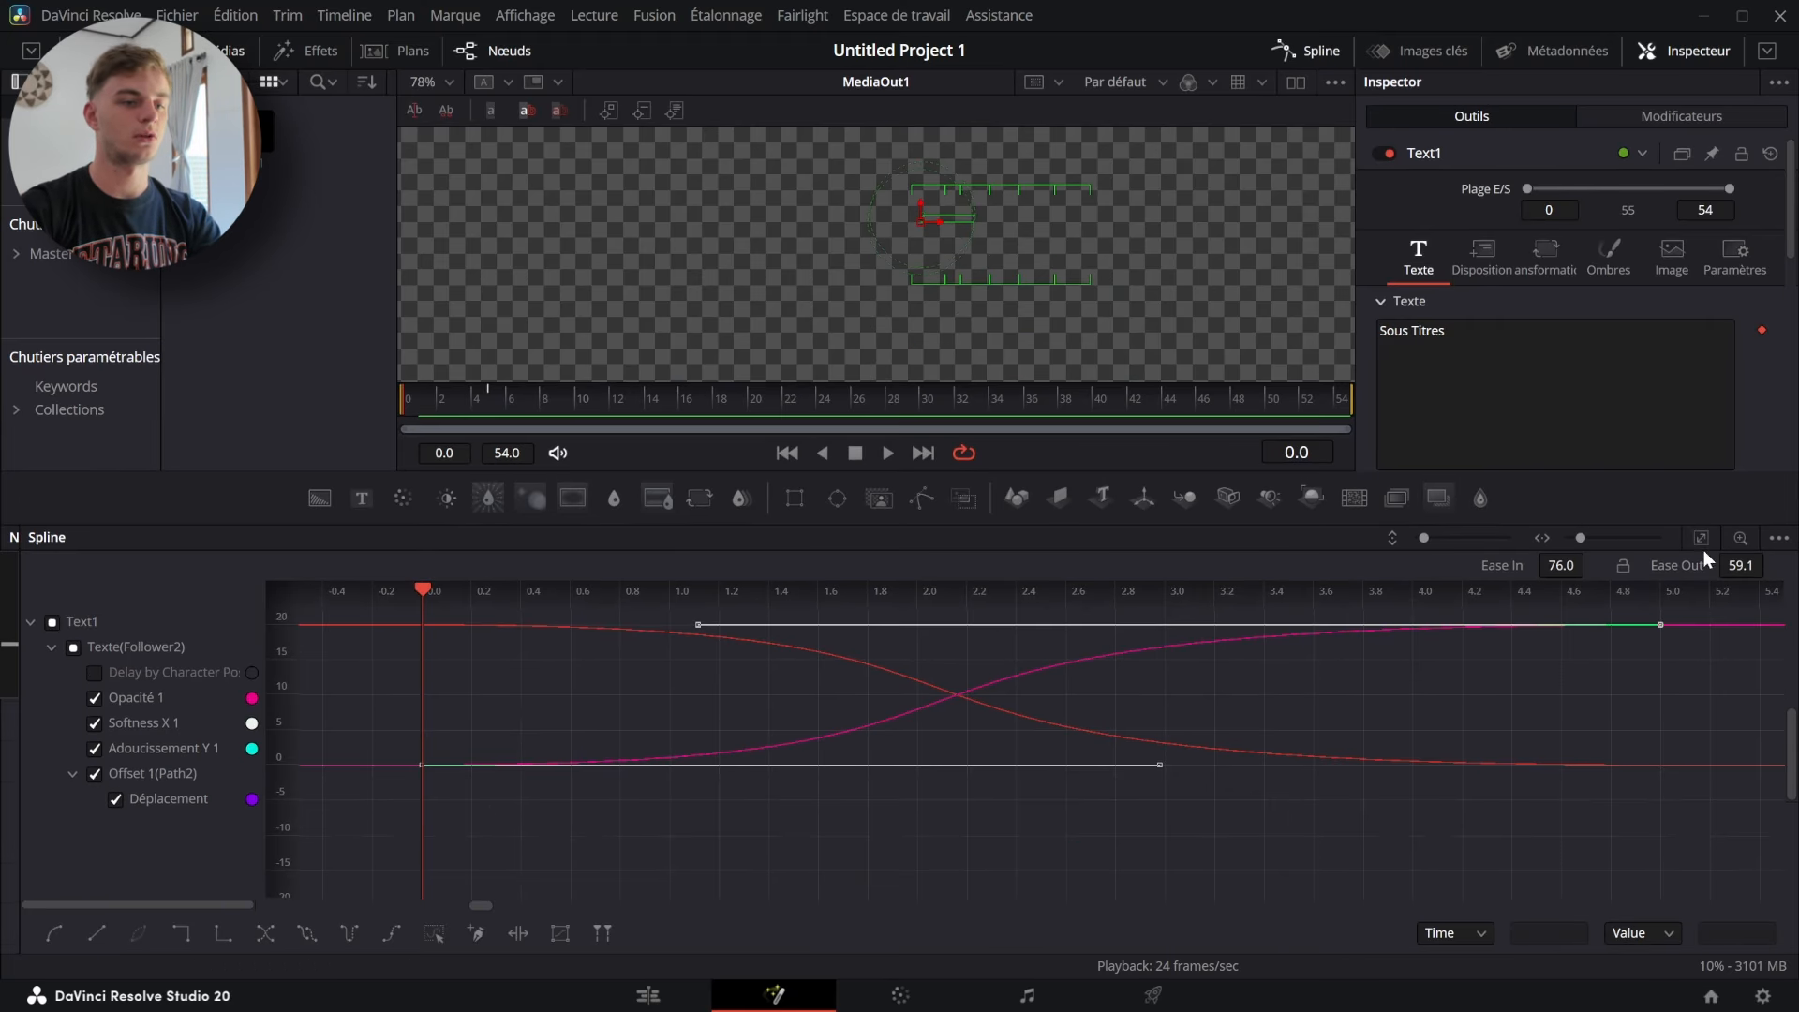
{"action": "left_click", "coordinate": [1127, 761]}
{"action": "scroll", "coordinate": [1119, 757], "scroll_direction": "down", "scroll_amount": 5}
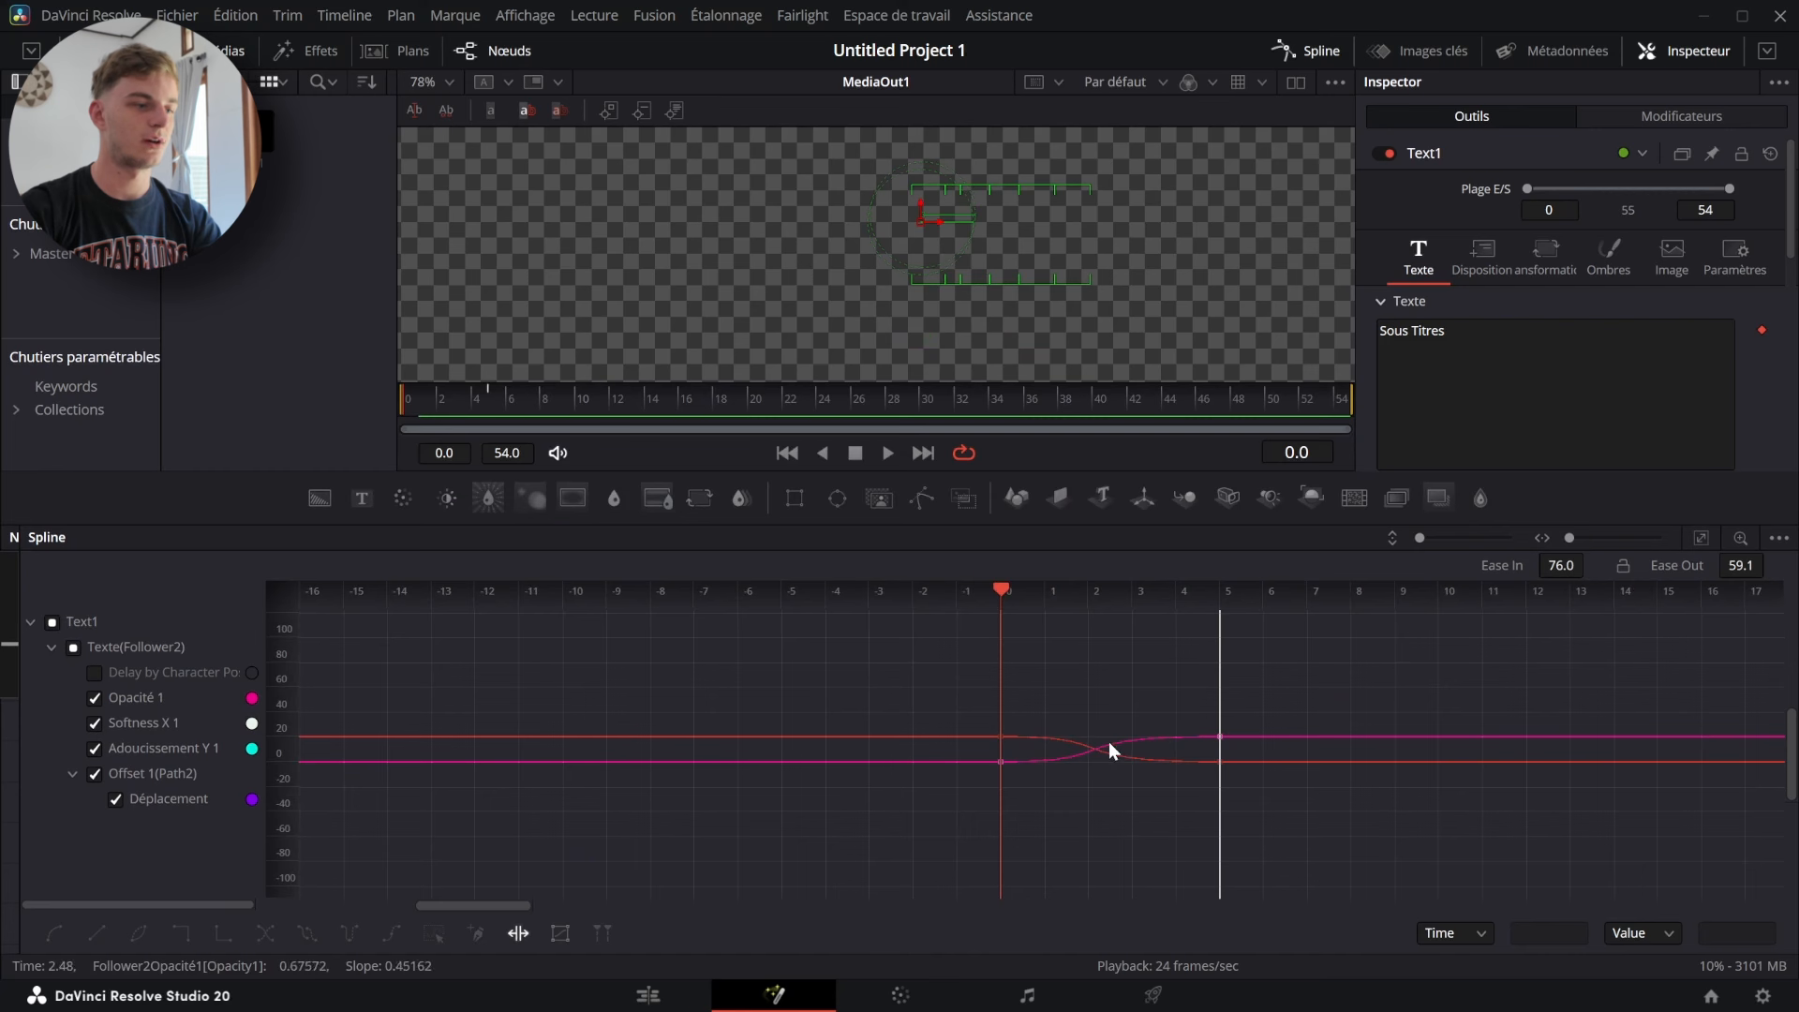
{"action": "left_click_drag", "start_coordinate": [996, 591], "coordinate": [1045, 592]}
{"action": "left_click_drag", "start_coordinate": [1219, 626], "coordinate": [1441, 621]}
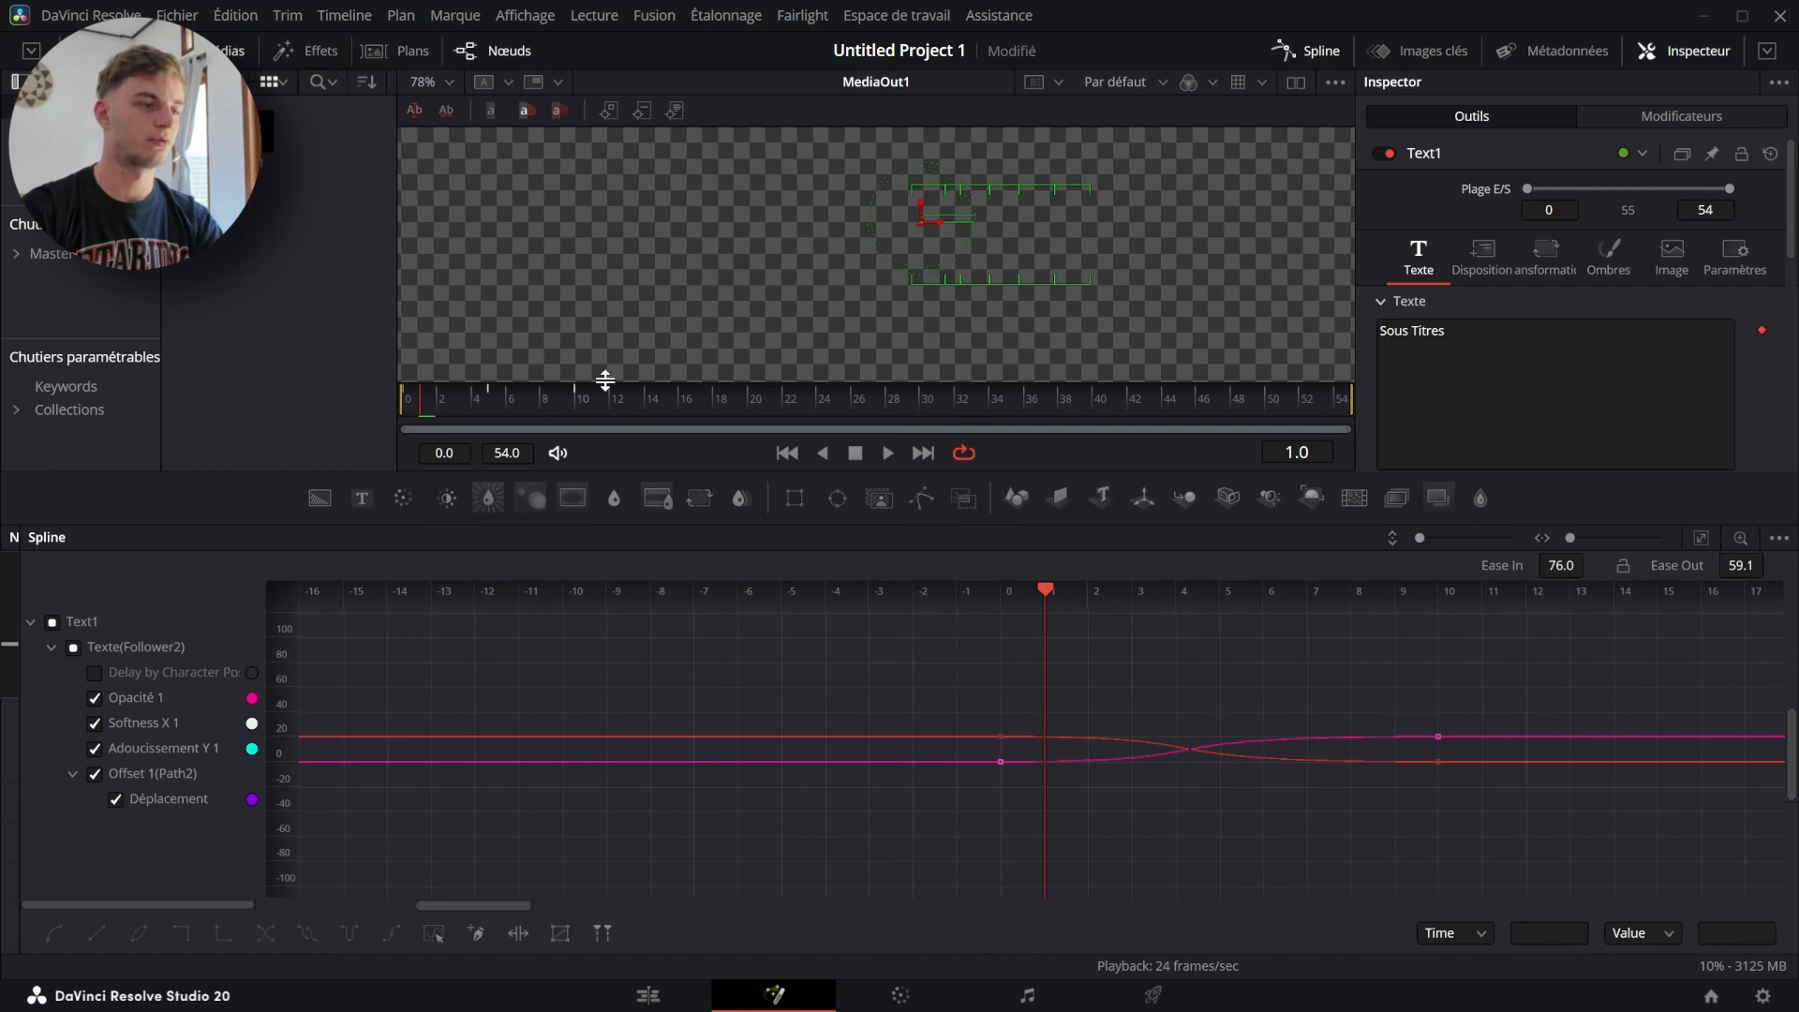
- Enlarge the viewer and play back the title to check the slower letter-by-letter reveal
{"action": "left_click_drag", "start_coordinate": [608, 379], "coordinate": [607, 621]}
{"action": "key", "text": "space"}
{"action": "key", "text": "space"}
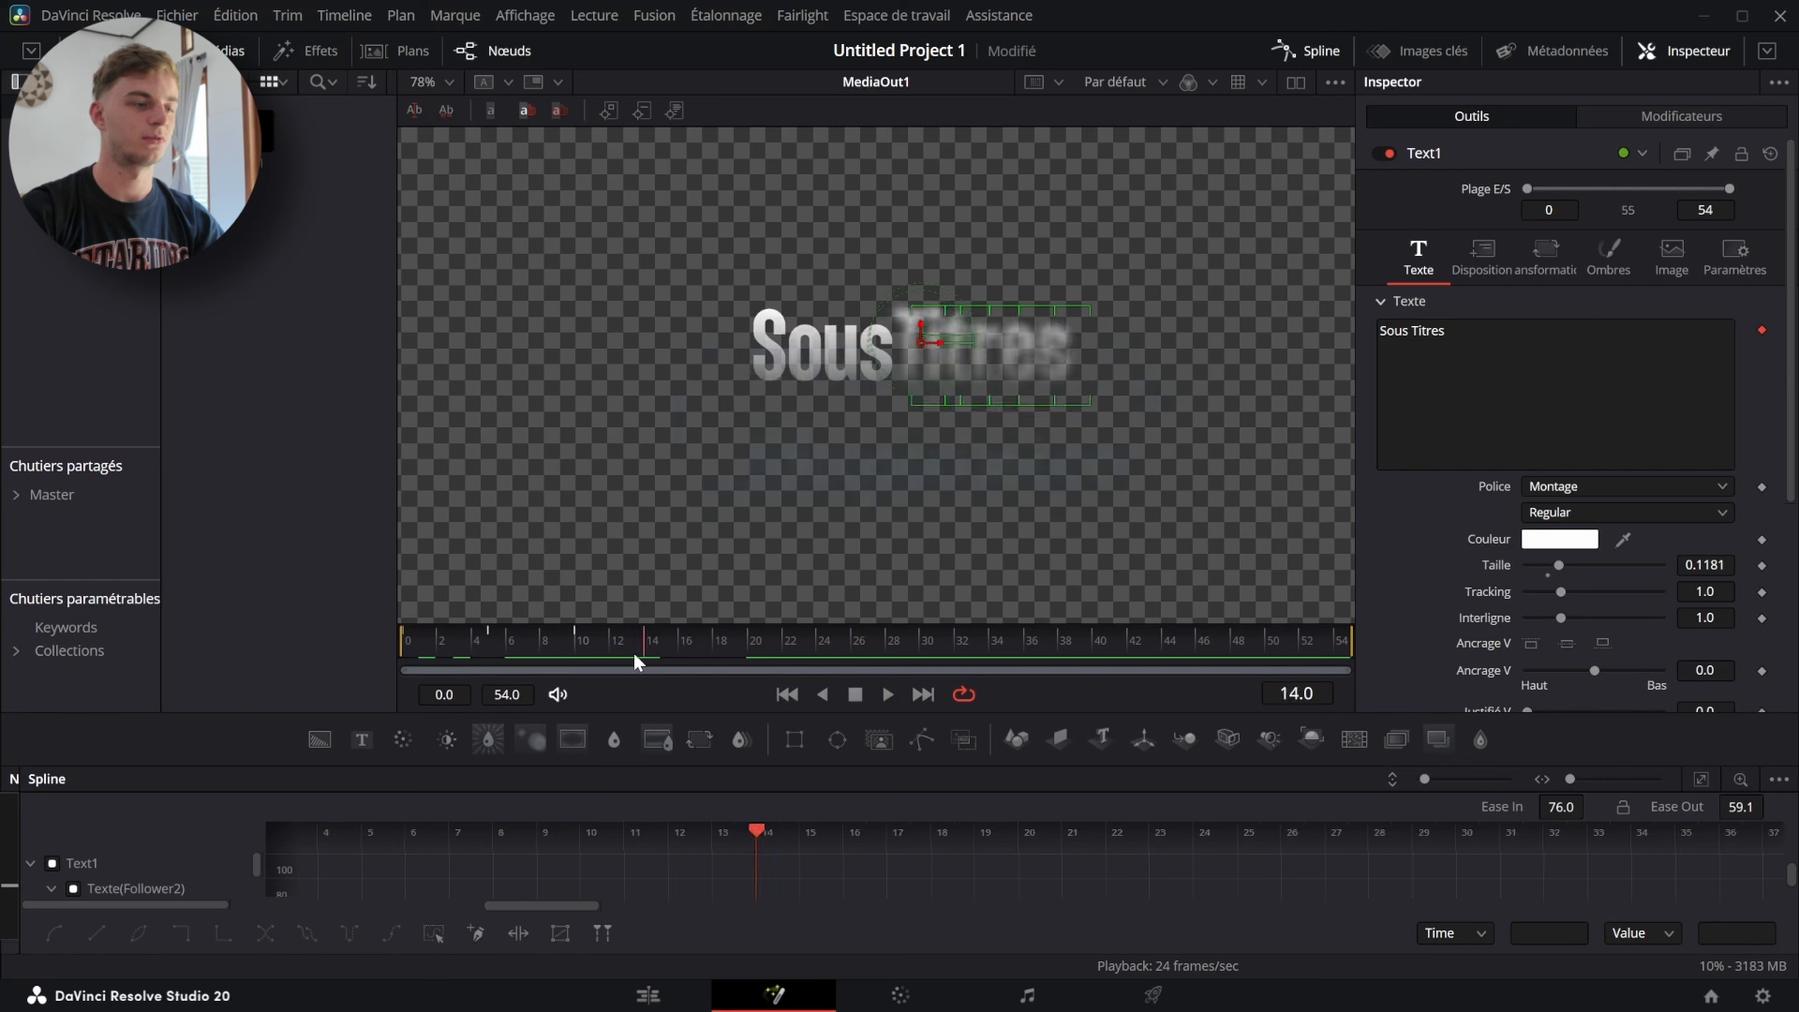
{"action": "key", "text": "space"}
{"action": "left_click", "coordinate": [1312, 49]}
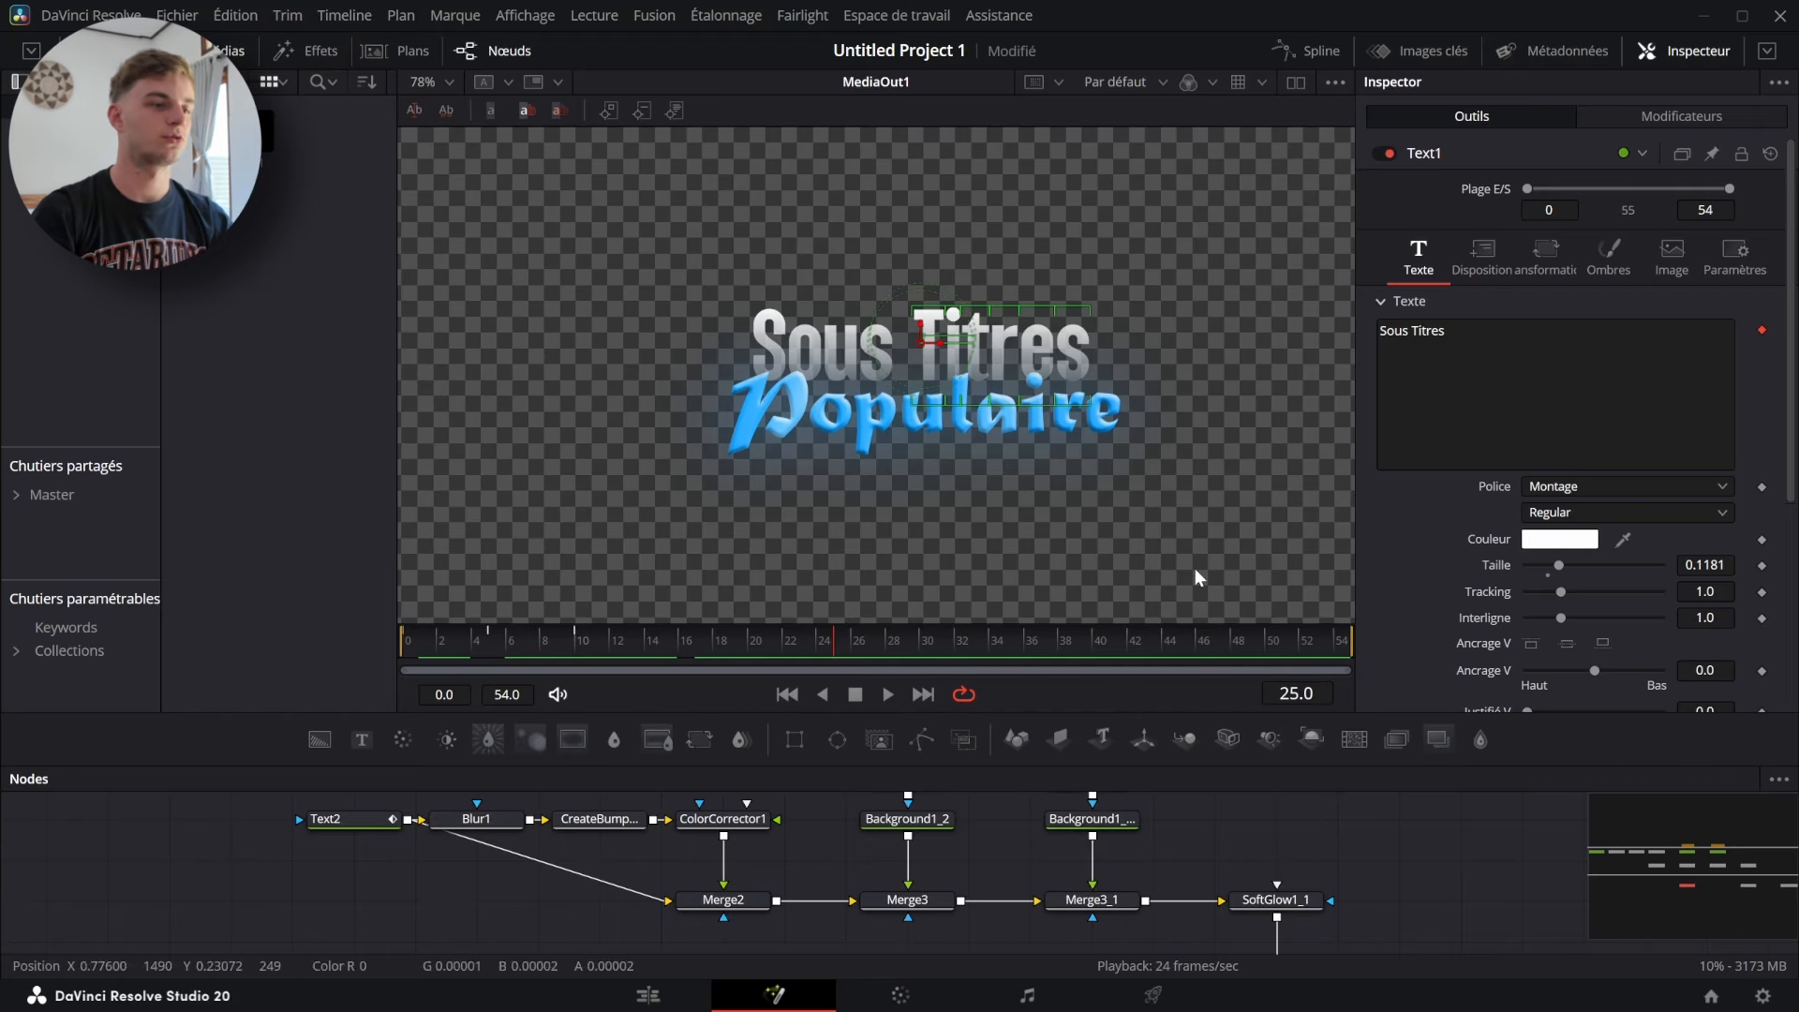
- Add a Soft Glow node after Text1 and a drop shadow (Ombre portée) node after Merge1
{"action": "scroll", "coordinate": [982, 886], "scroll_direction": "down", "scroll_amount": 2}
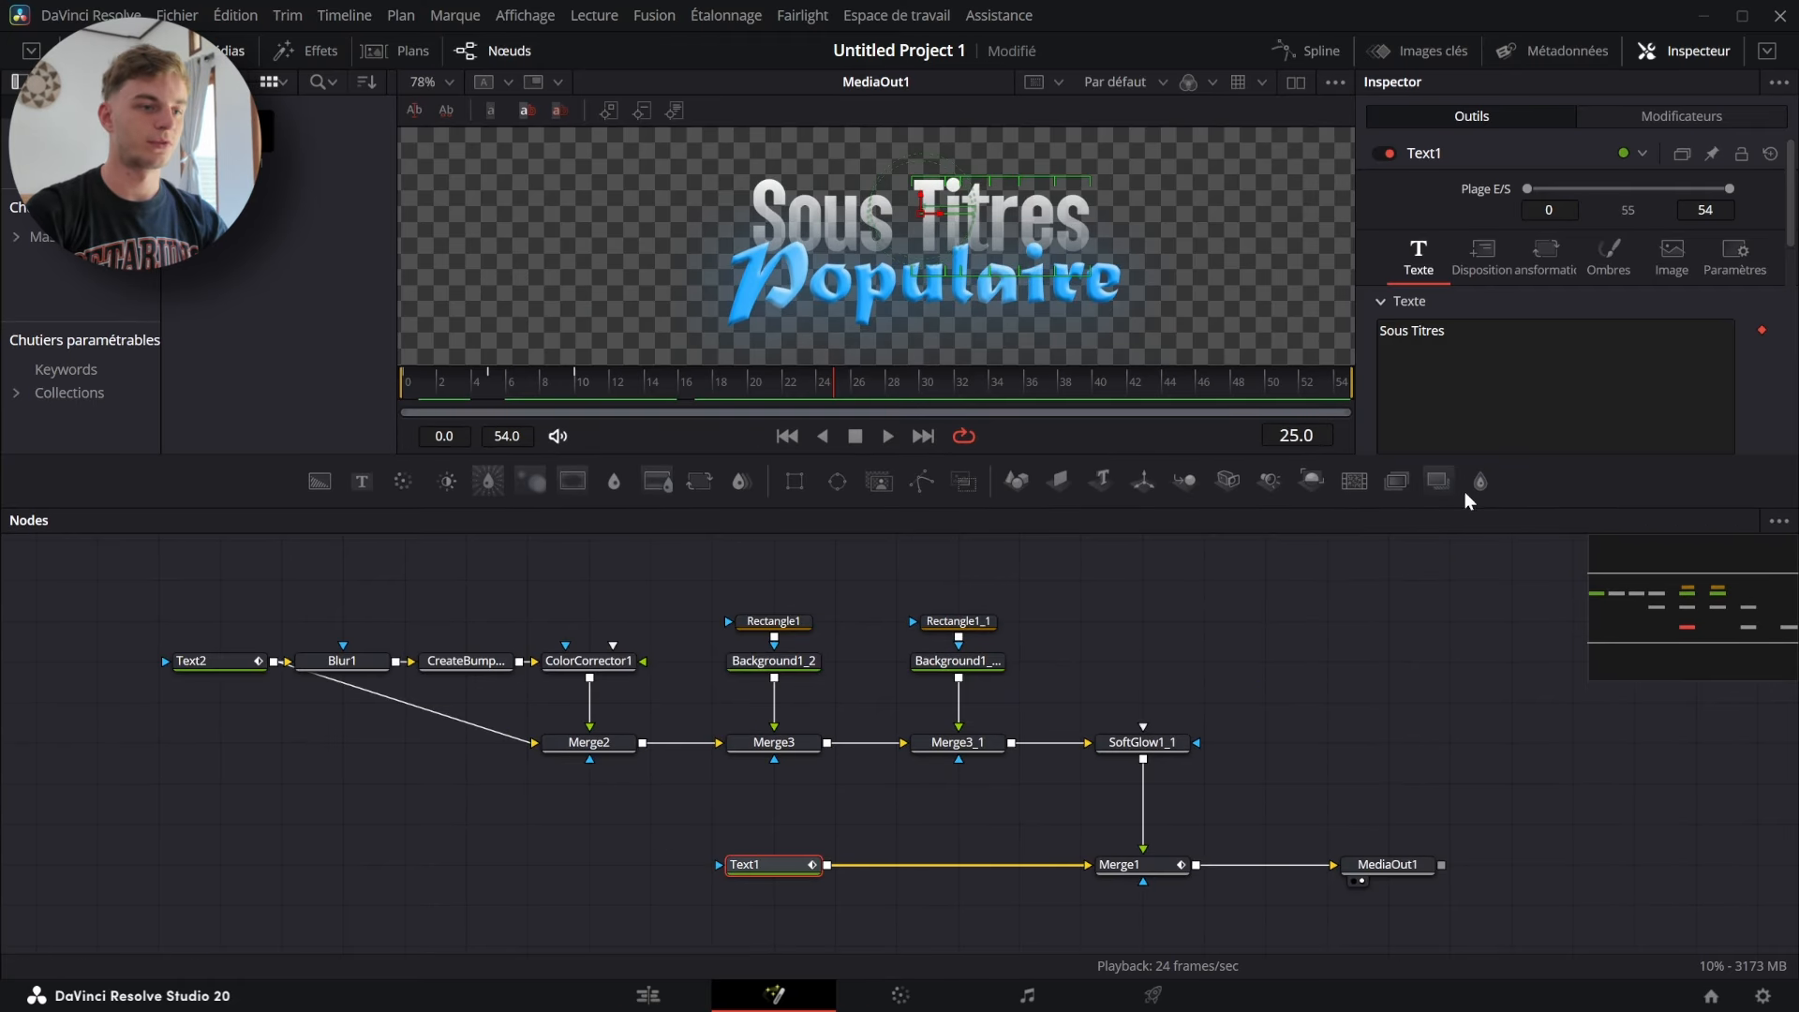
{"action": "left_click", "coordinate": [1480, 487]}
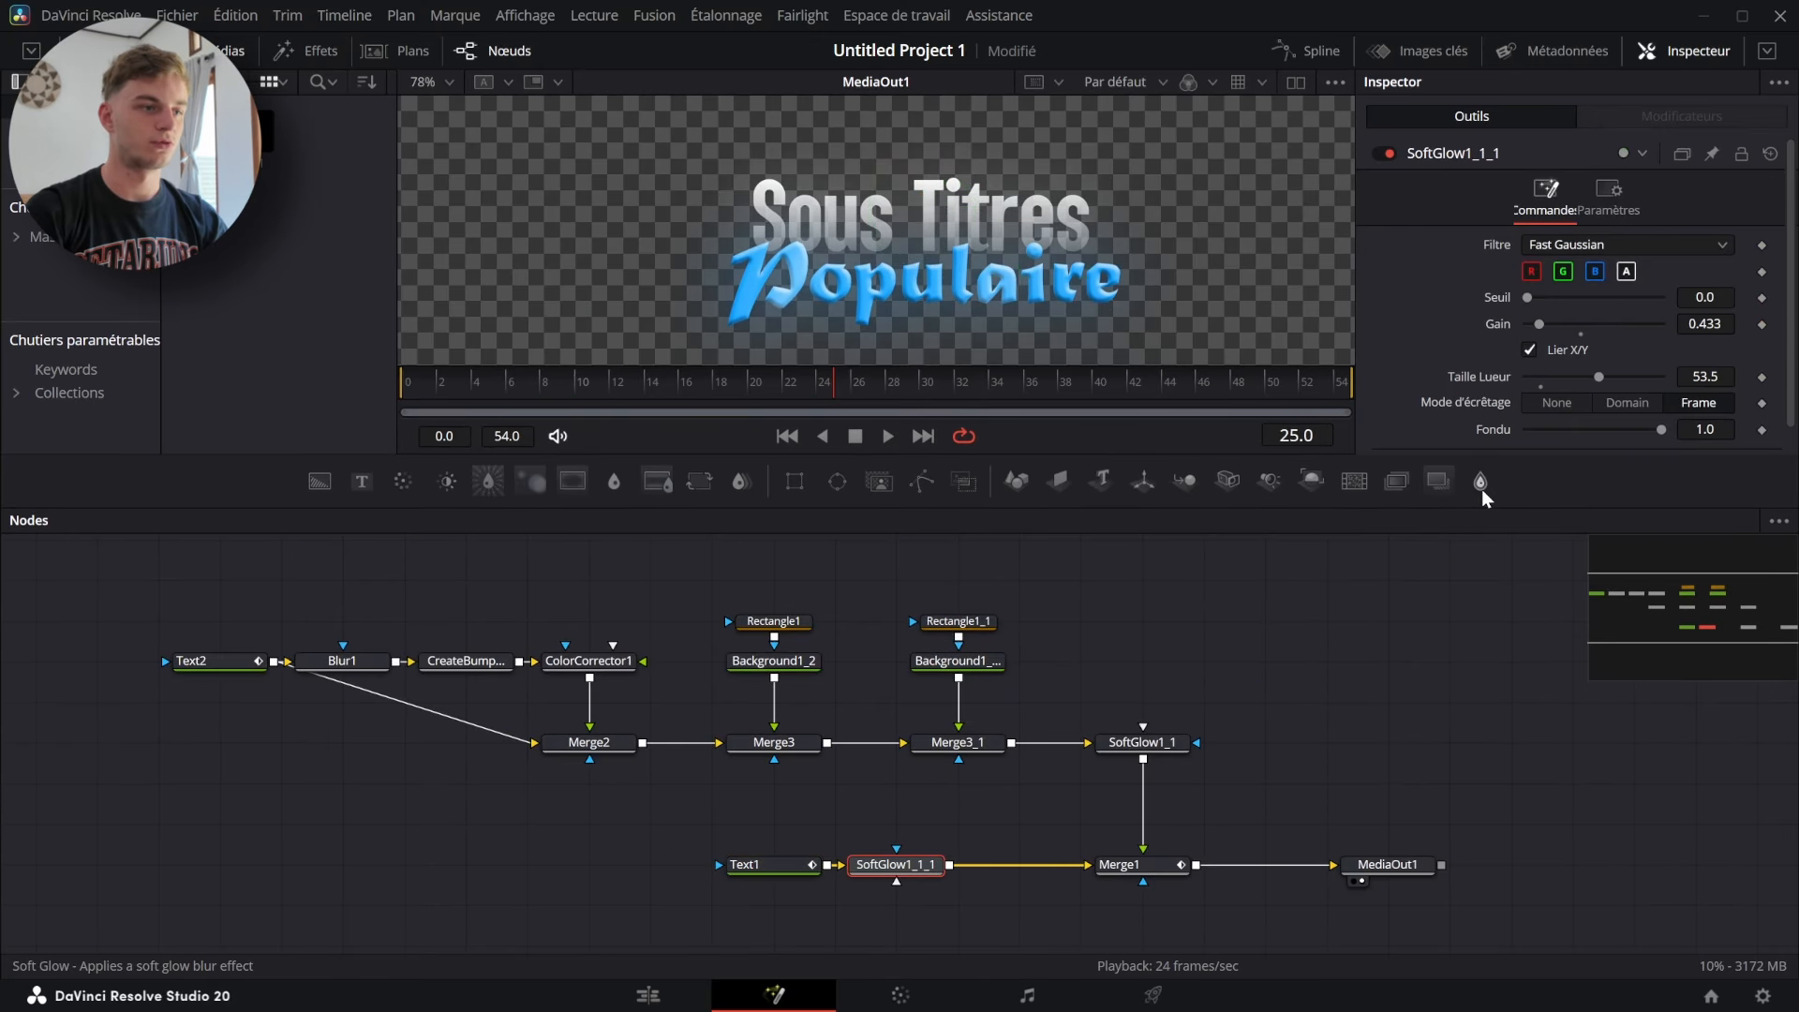
{"action": "left_click", "coordinate": [1168, 869]}
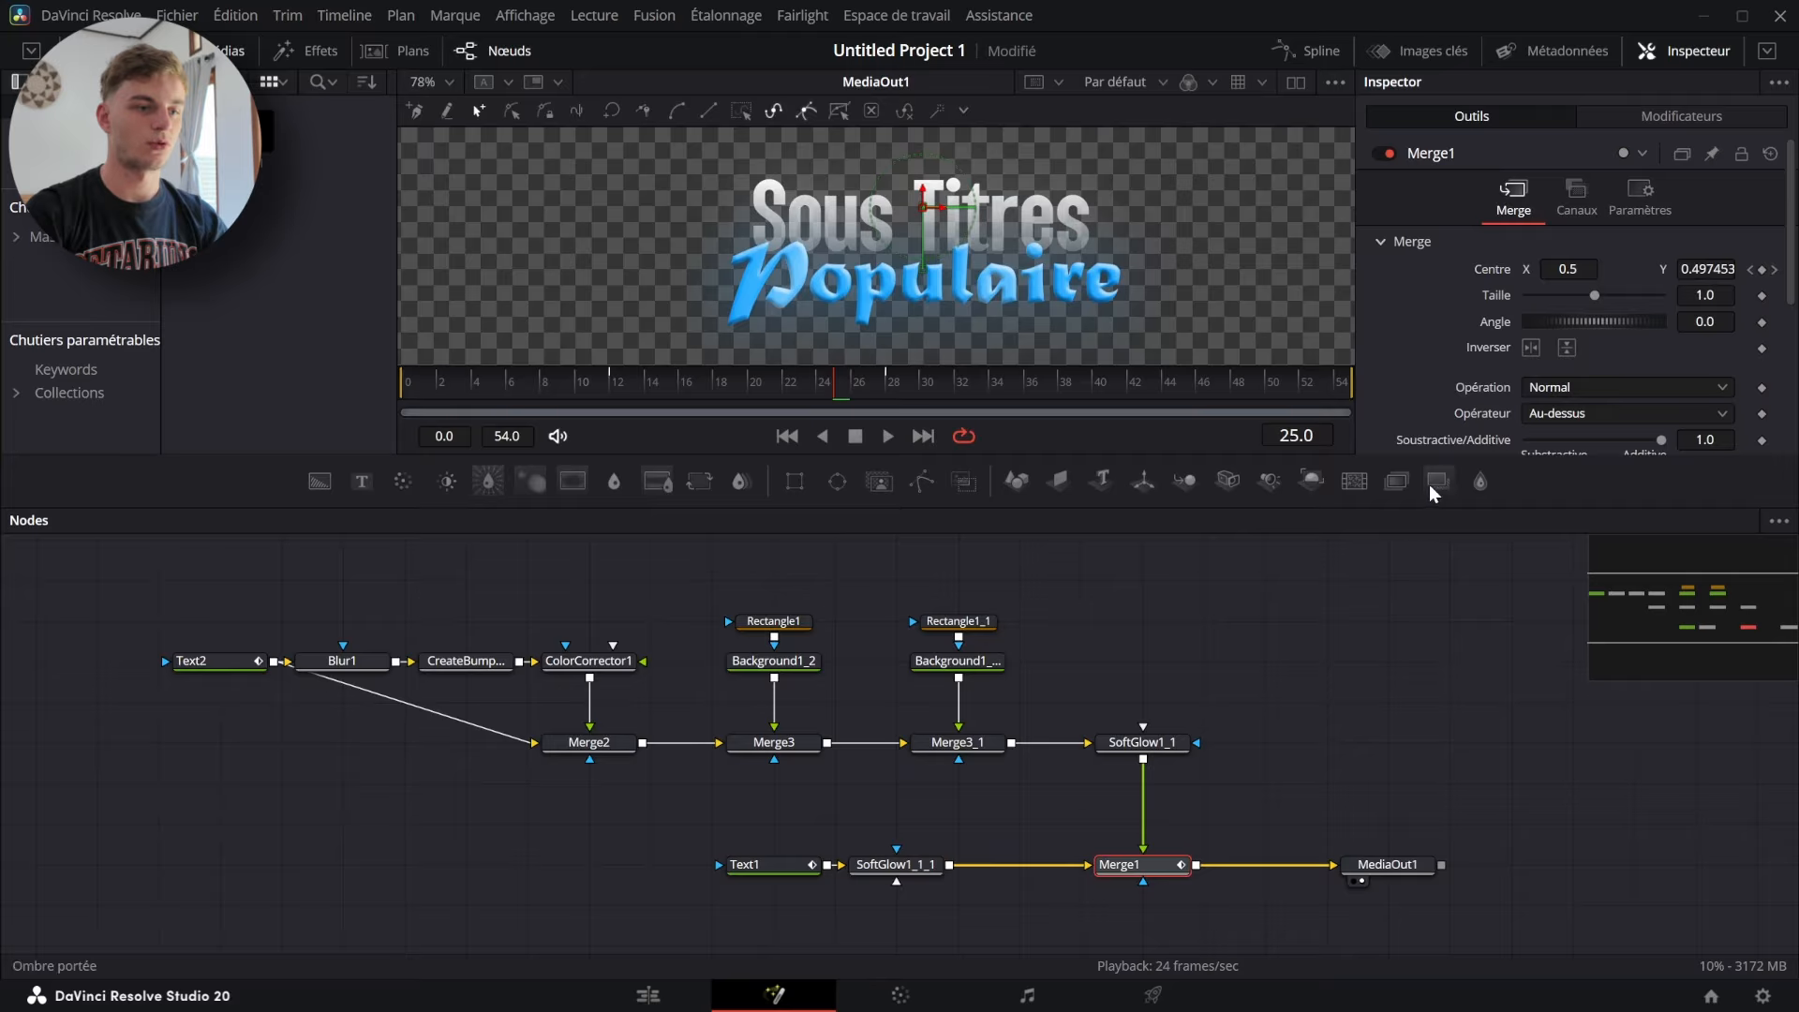
{"action": "left_click", "coordinate": [1437, 486]}
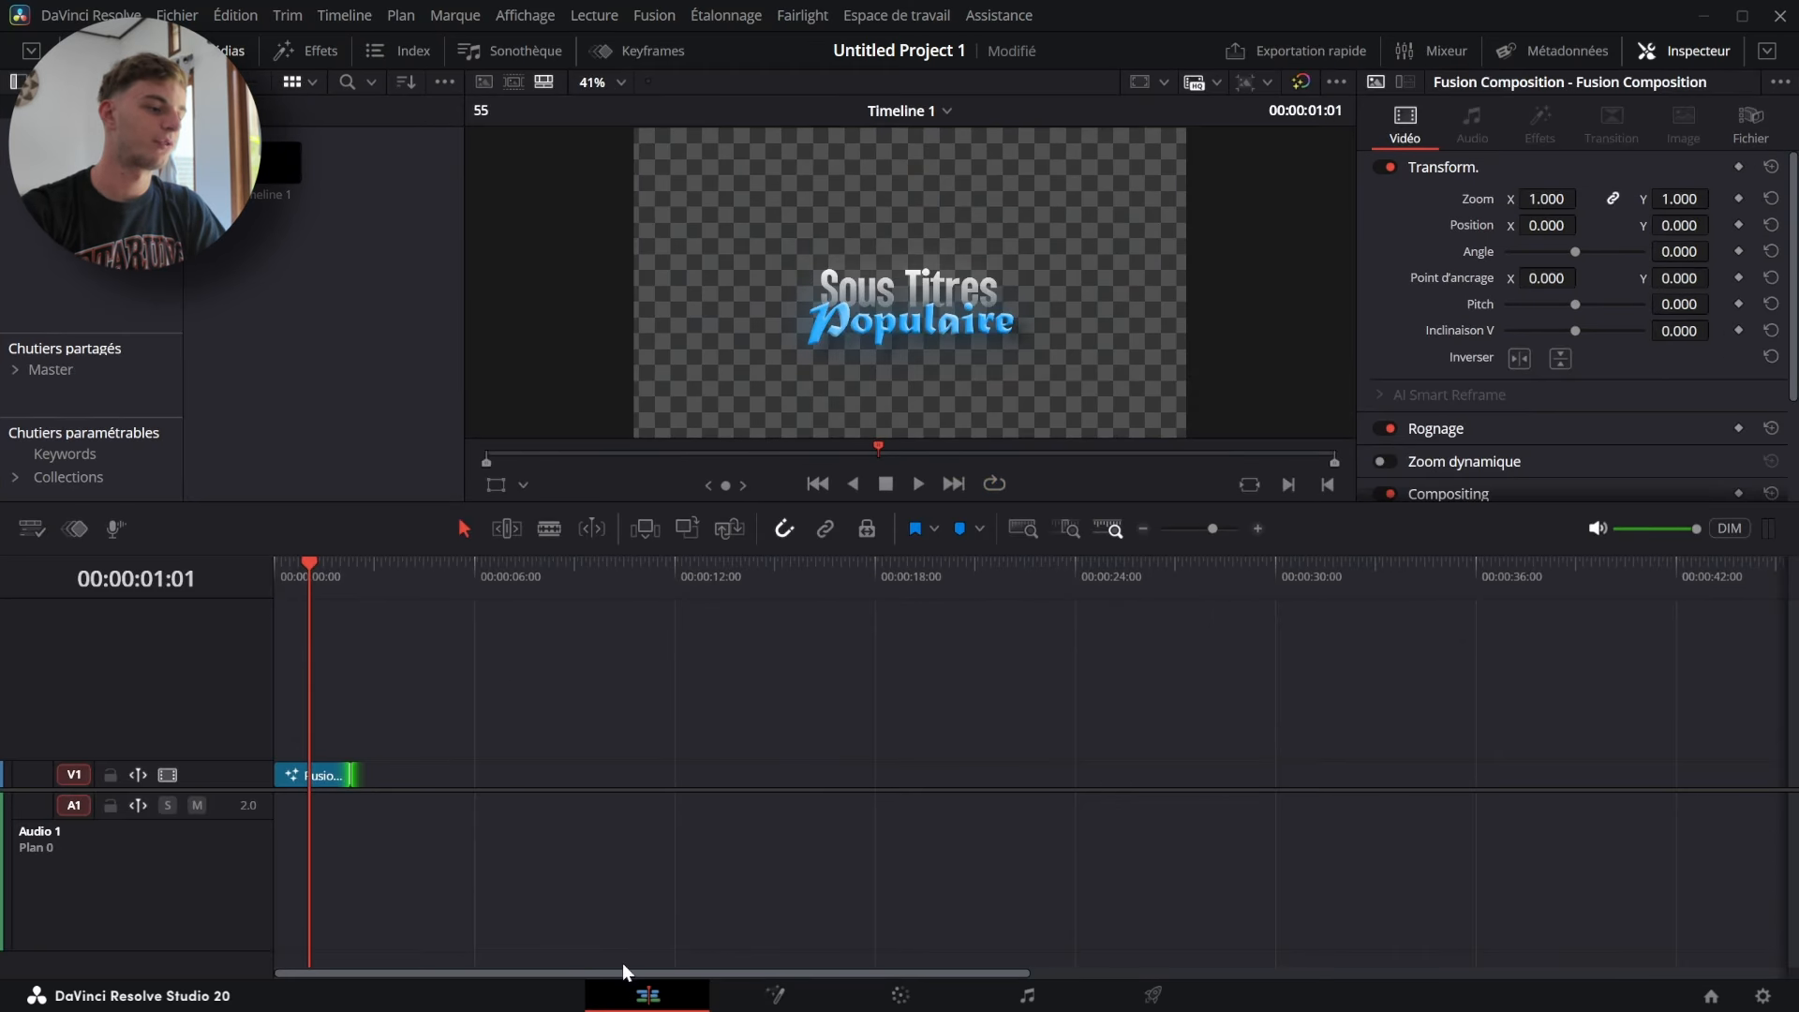
- Create a new bin inside the shared Master bin on the Edit page and open it
{"action": "left_click", "coordinate": [444, 82]}
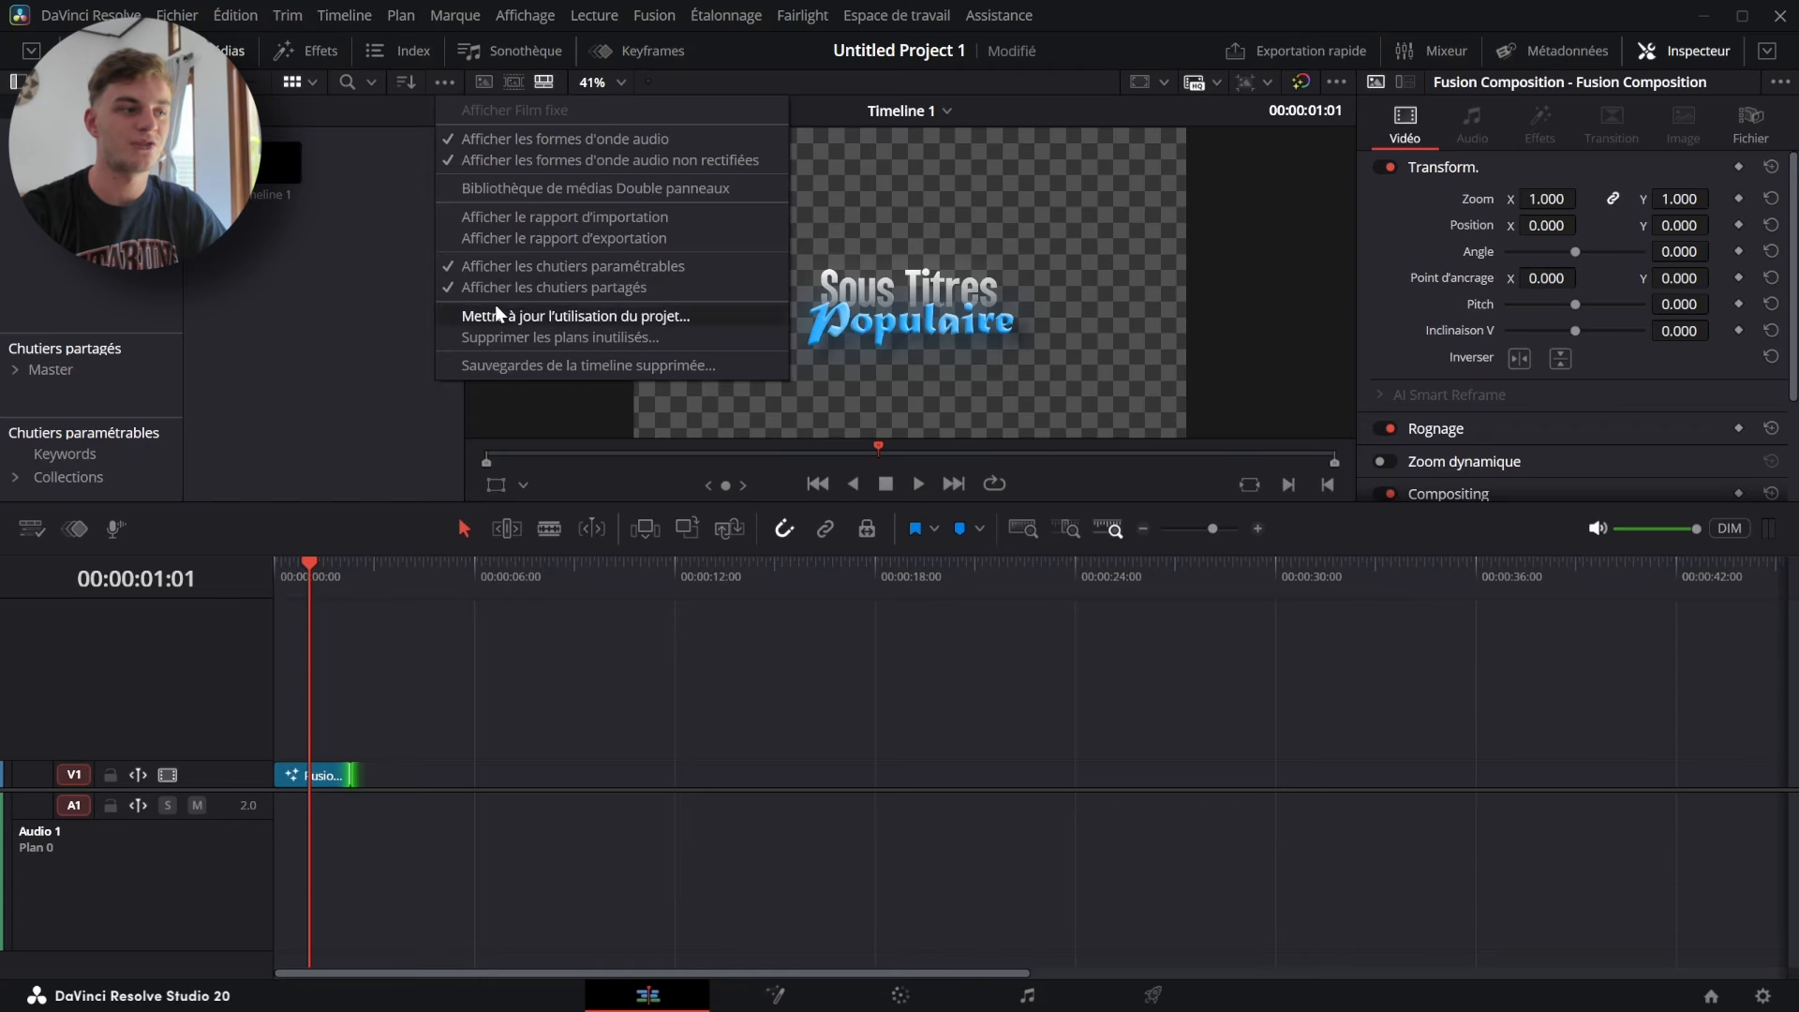
{"action": "left_click", "coordinate": [543, 289]}
{"action": "left_click", "coordinate": [120, 367]}
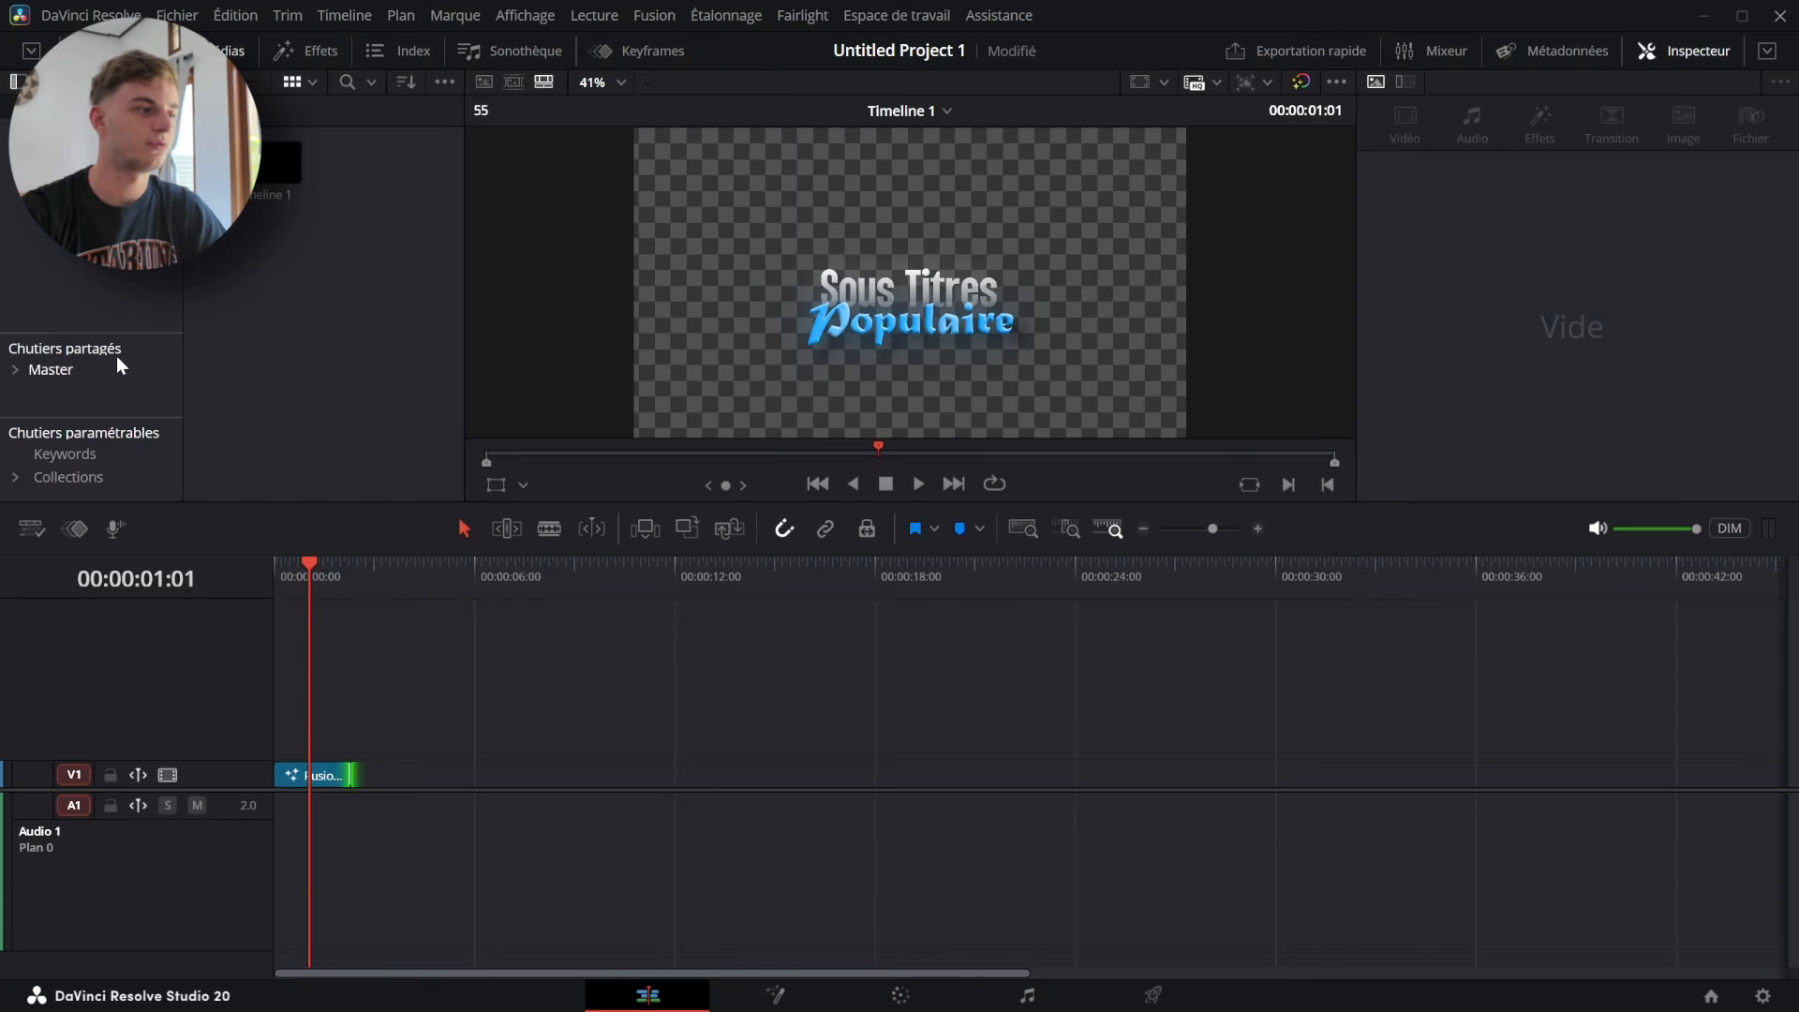
{"action": "left_click", "coordinate": [56, 372]}
{"action": "right_click", "coordinate": [304, 400]}
{"action": "left_click", "coordinate": [434, 476]}
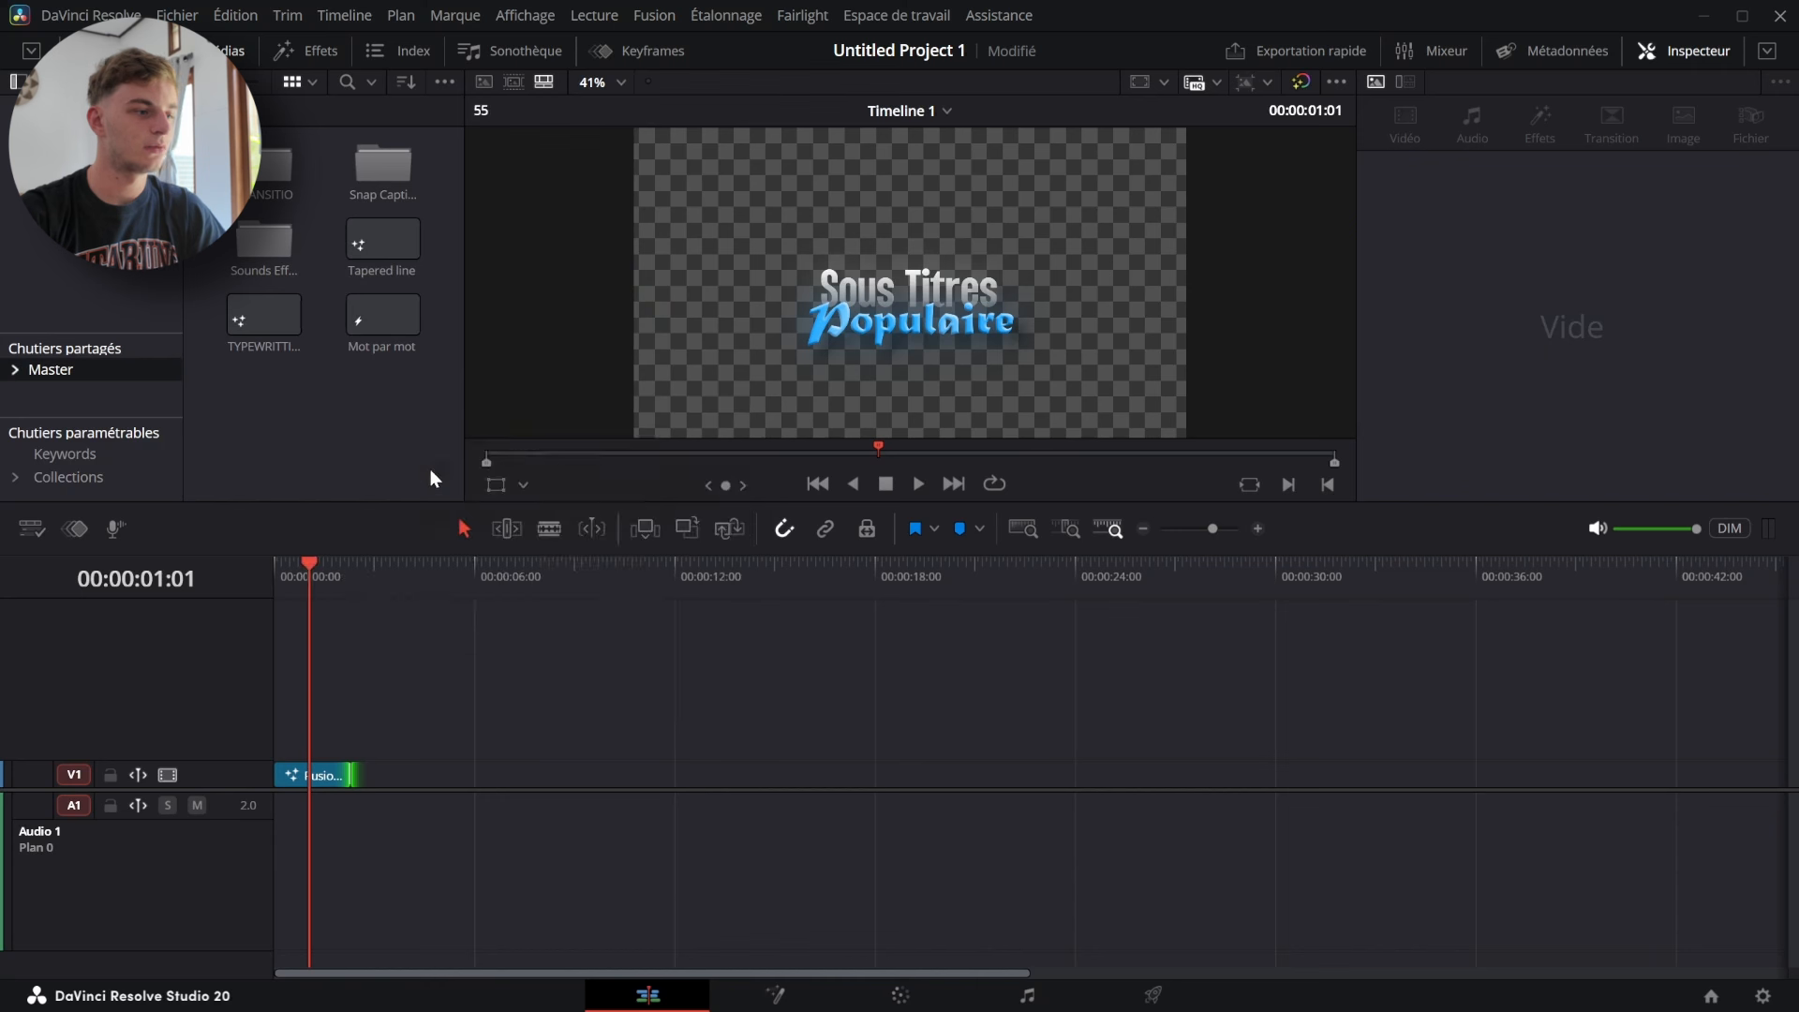
{"action": "double_click", "coordinate": [269, 201]}
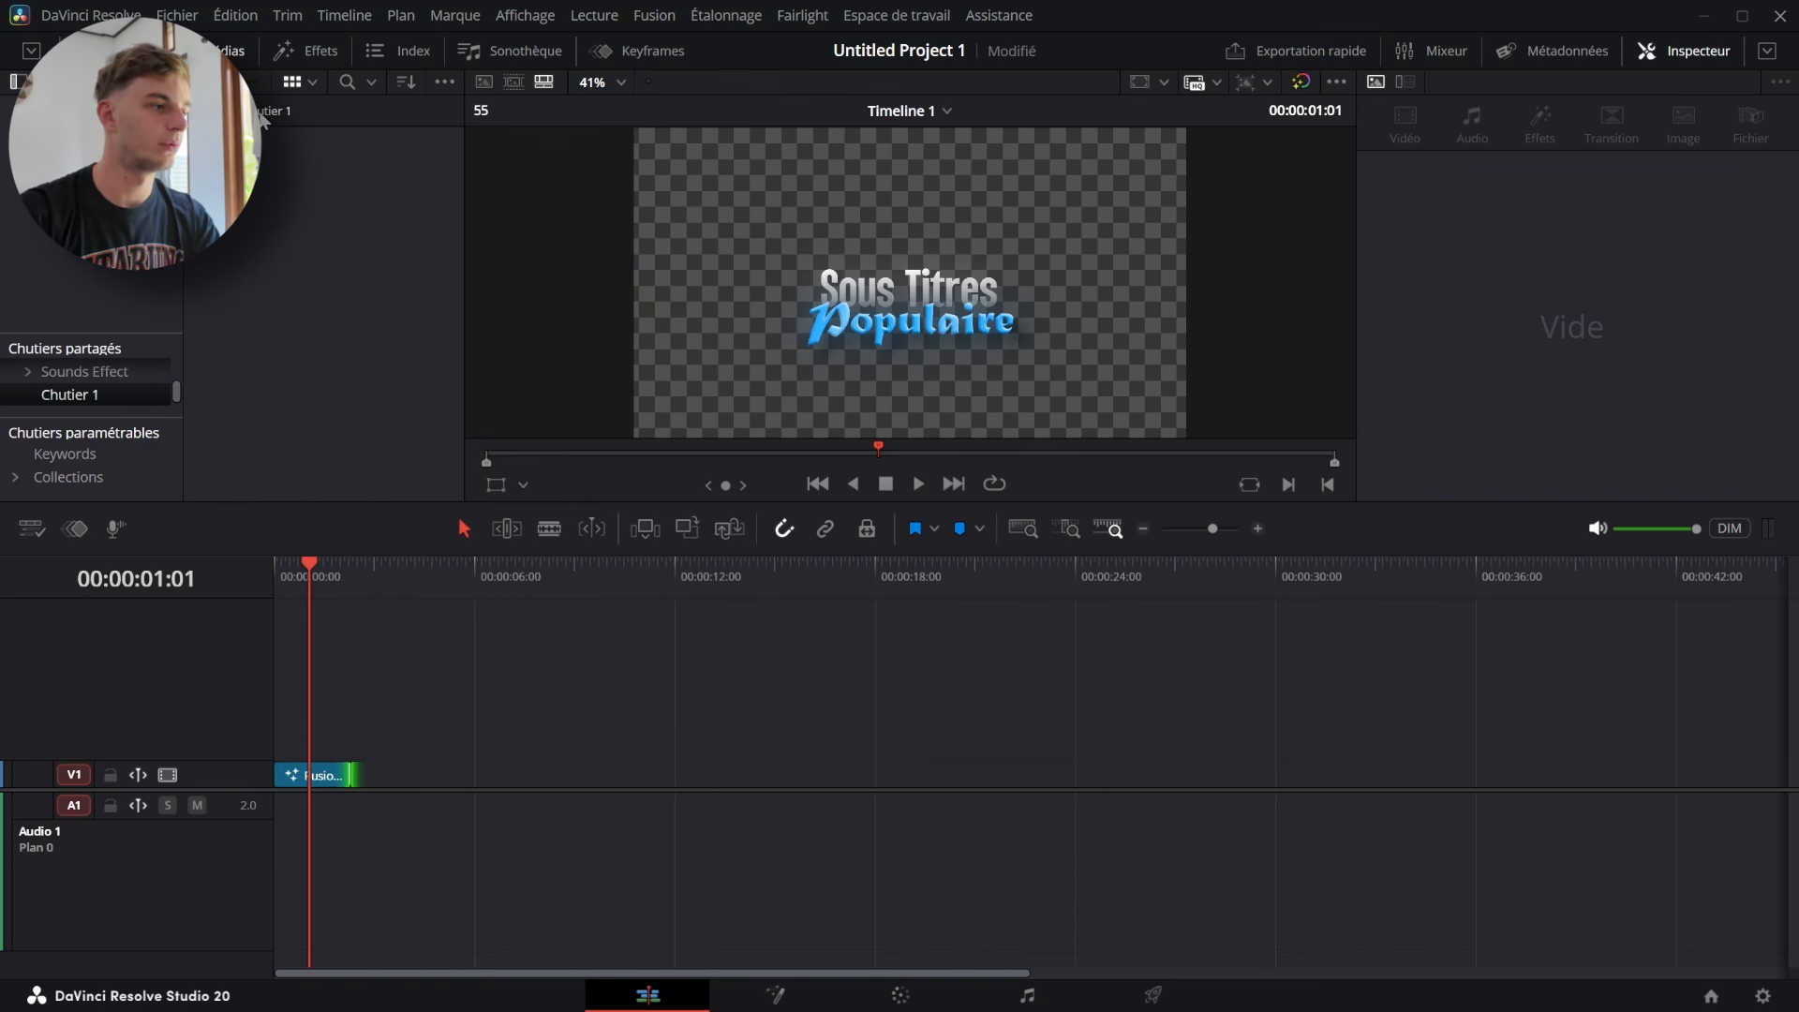
- Rename the new shared bin as SOUS TITRE VIRAUX
{"action": "double_click", "coordinate": [81, 384]}
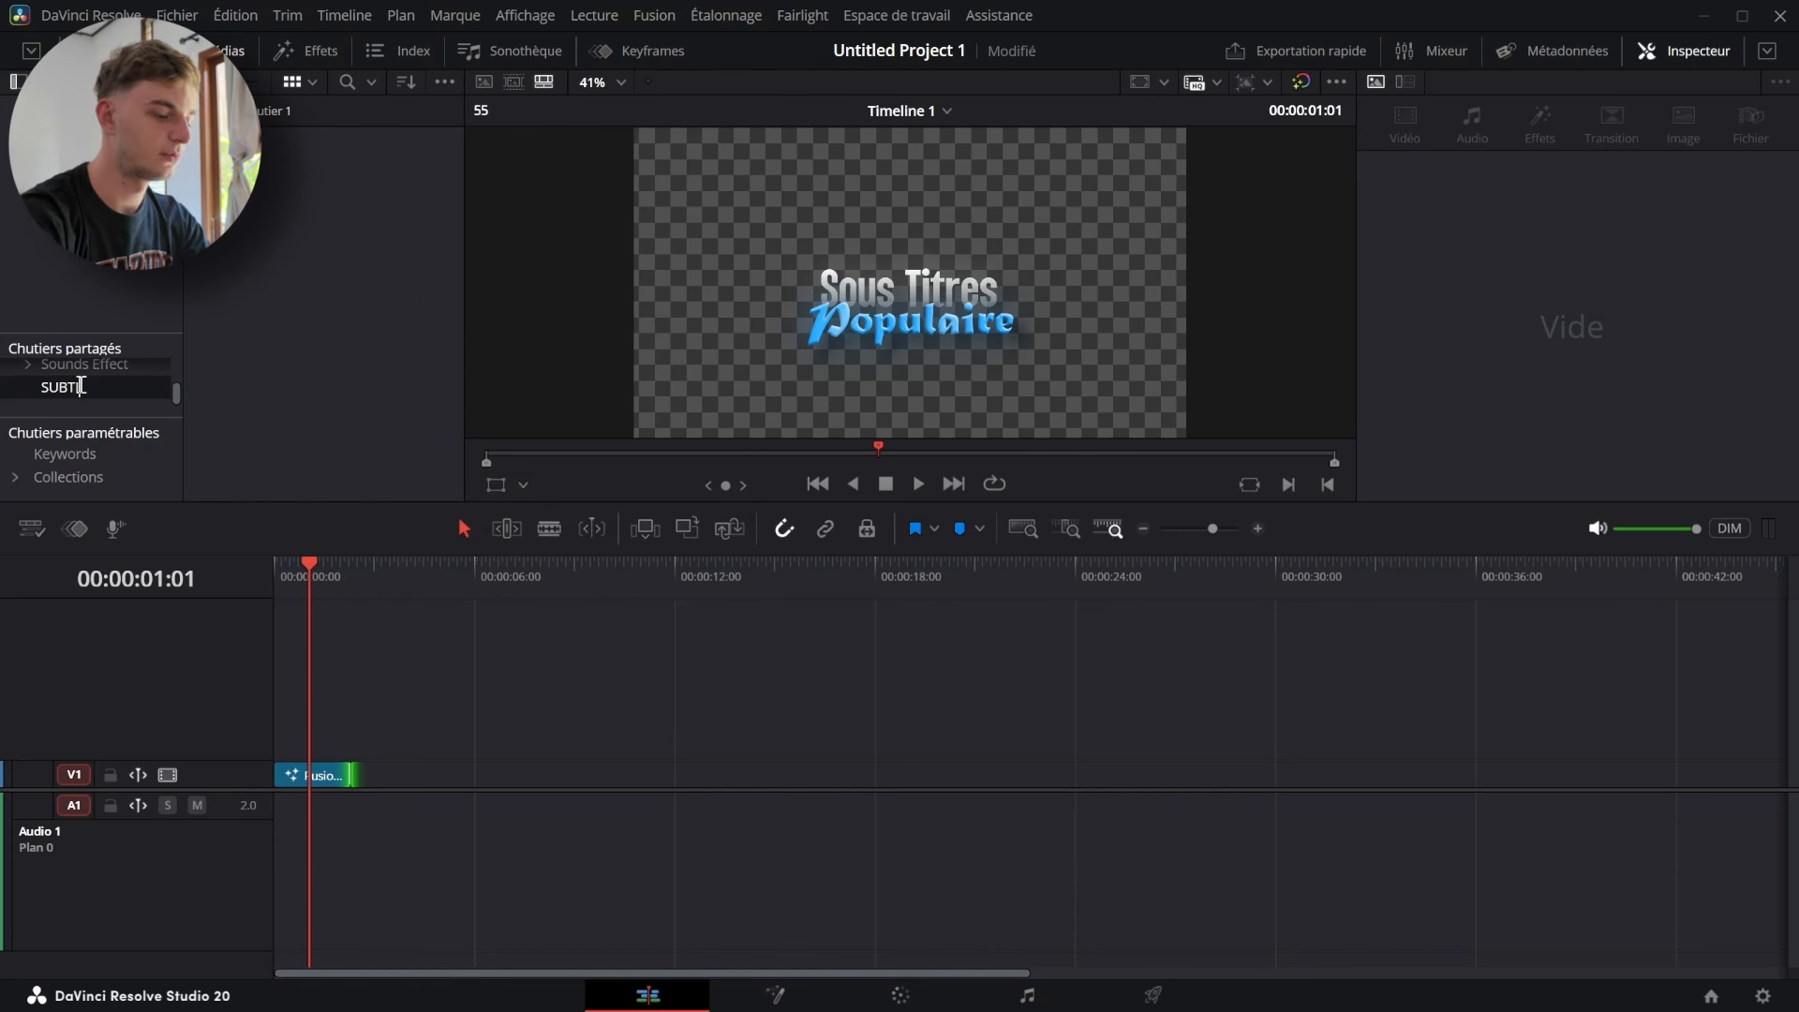
{"action": "type", "text": "SOUS TITRE VIRAUC"}
{"action": "key", "text": "BackSpace"}
{"action": "type", "text": "X"}
{"action": "left_click", "coordinate": [454, 727]}
- Store the timeline's Fusion Composition in the SOUS TITRE VIRAUX bin and place a copy on V1 near 12 seconds
{"action": "left_click_drag", "start_coordinate": [328, 684], "coordinate": [335, 282]}
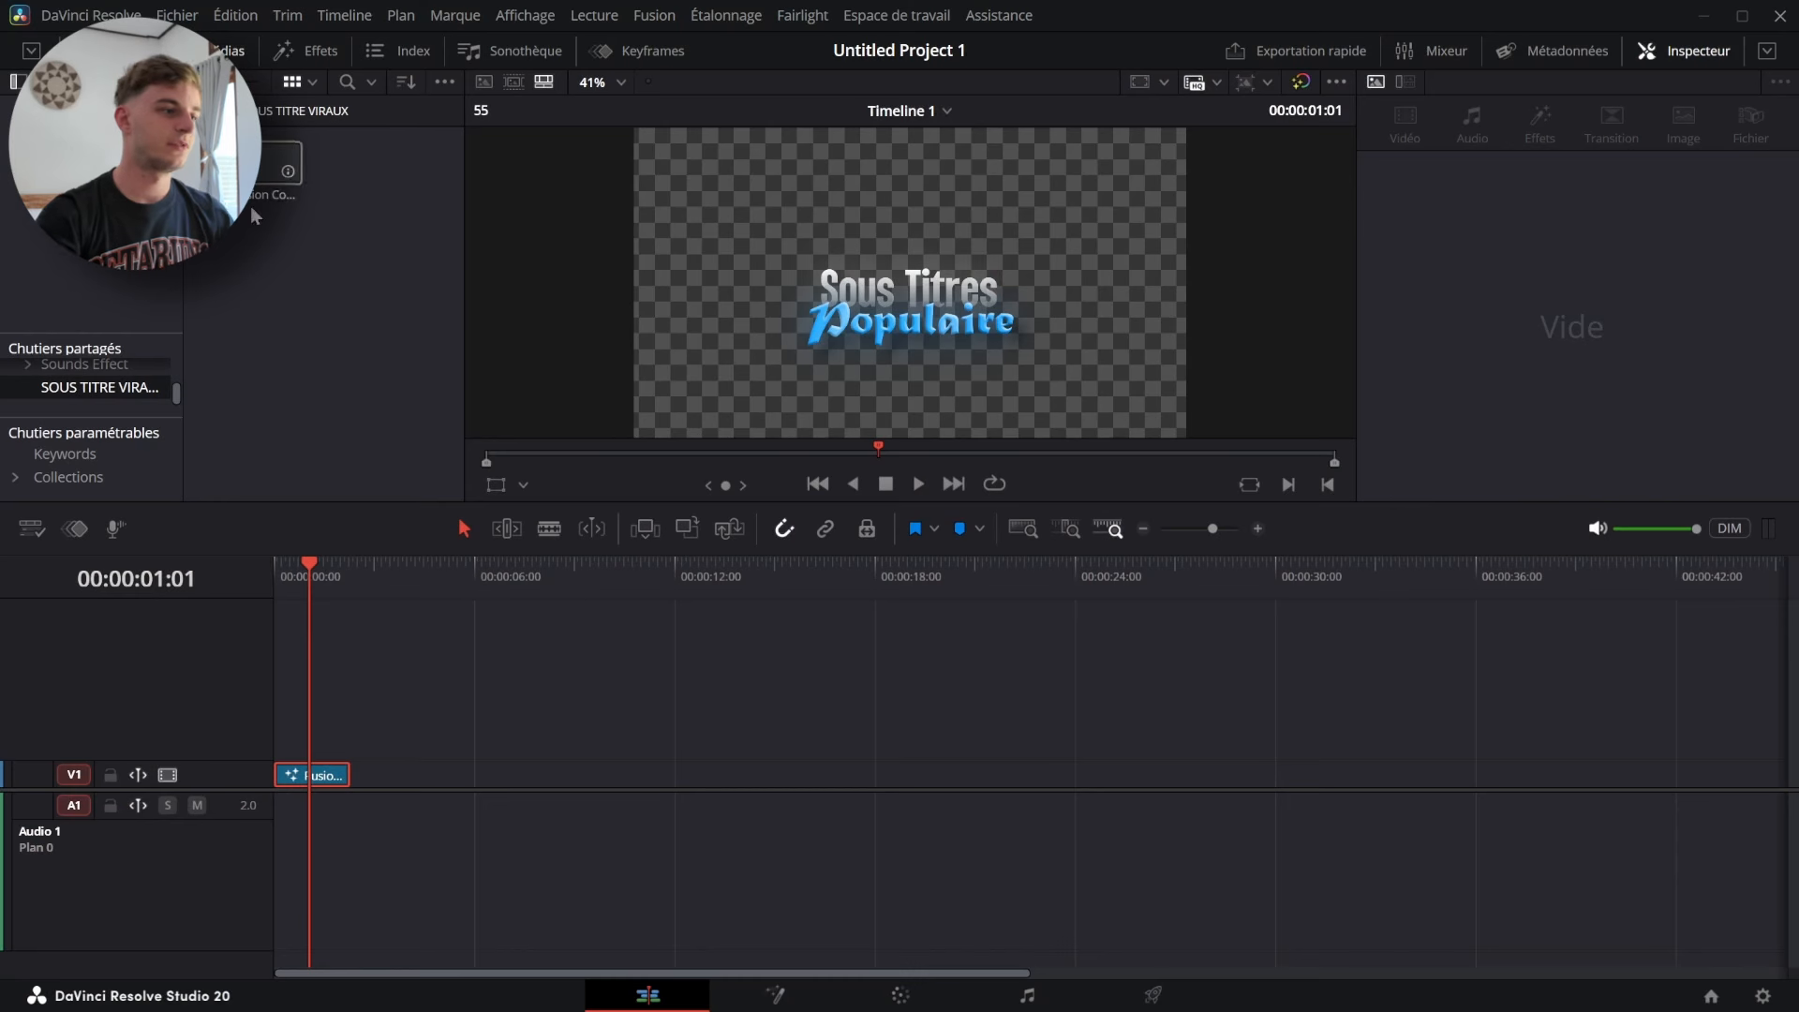
{"action": "left_click_drag", "start_coordinate": [282, 168], "coordinate": [661, 790]}
{"action": "left_click_drag", "start_coordinate": [662, 584], "coordinate": [708, 587]}
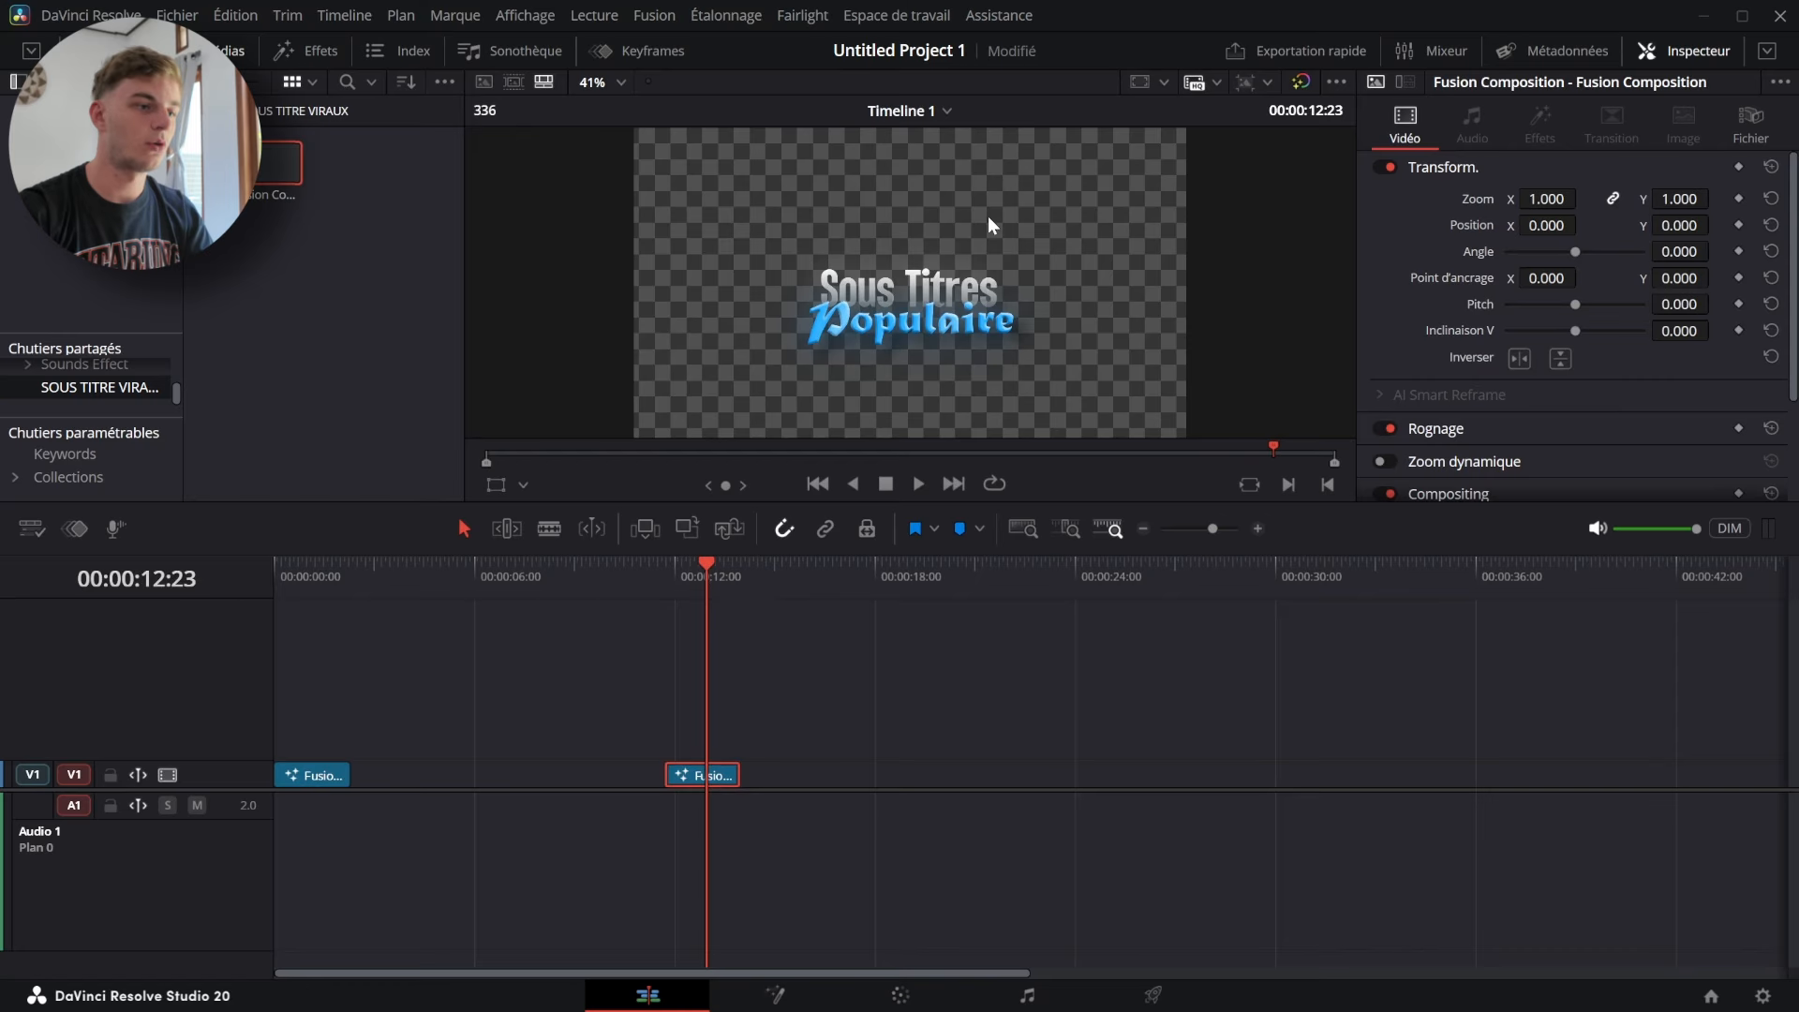
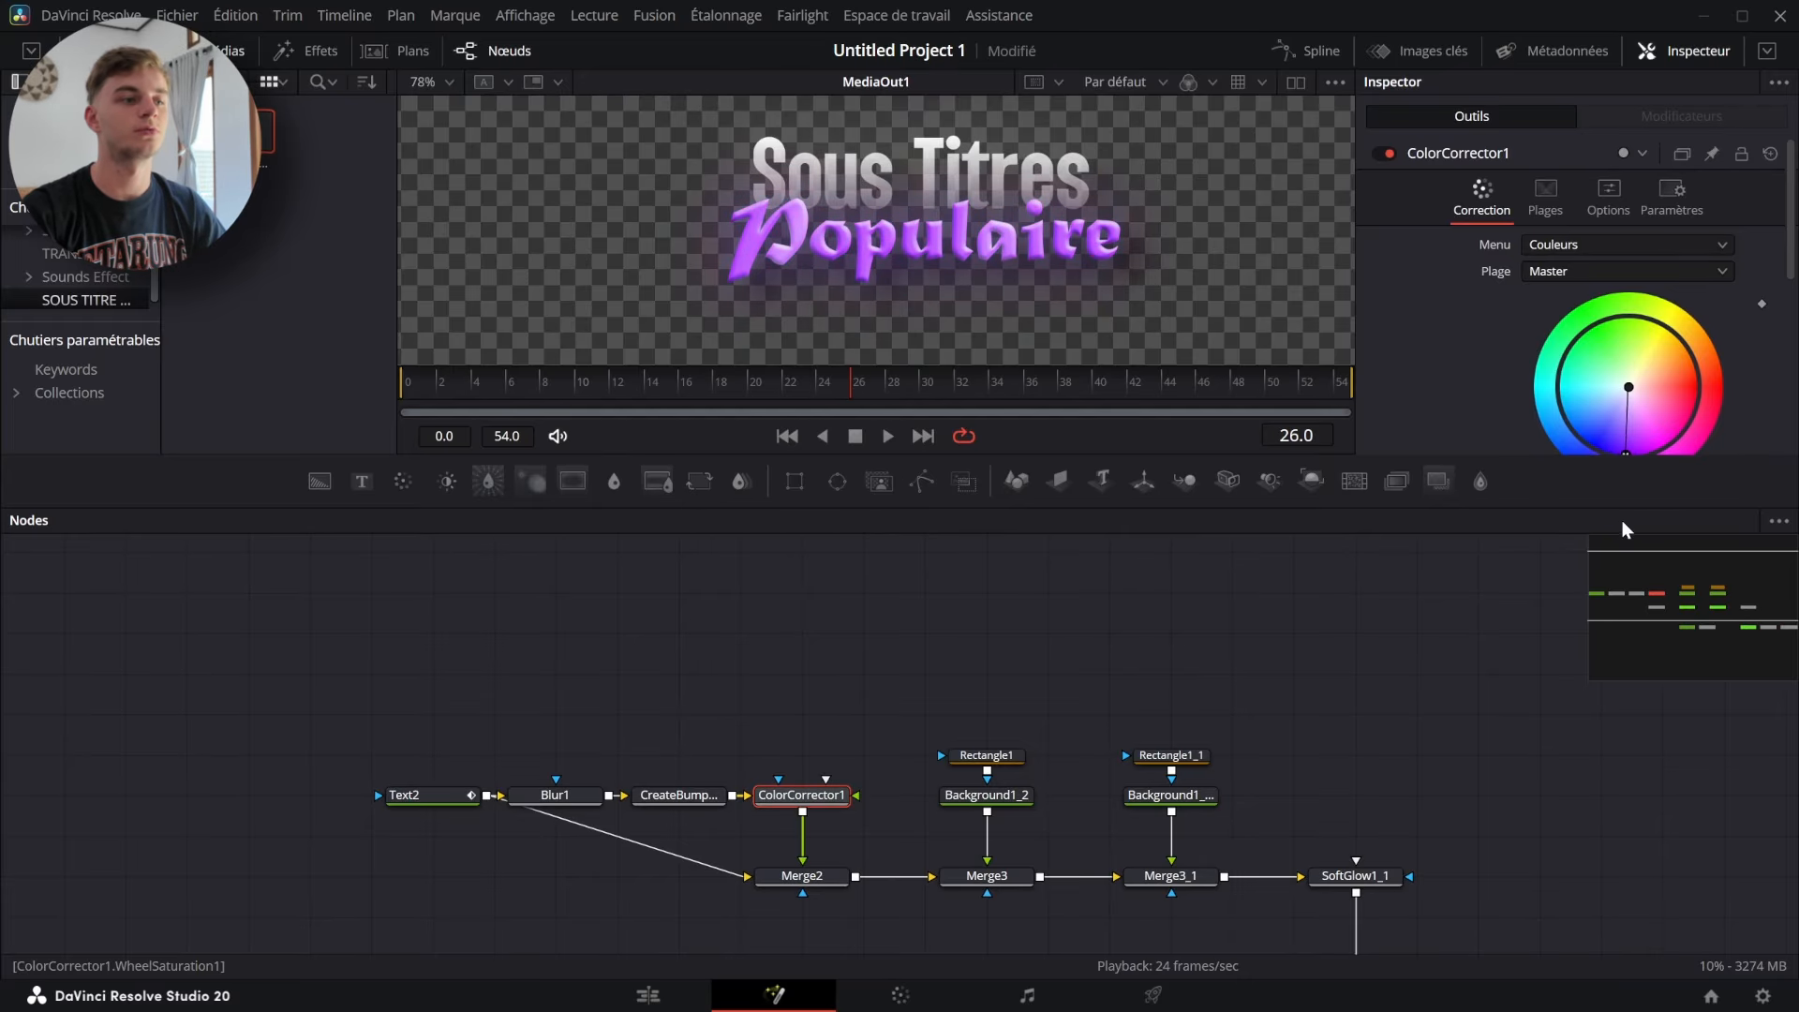
- Remove the centre and blend (Fondu) animation from Merge1
{"action": "scroll", "coordinate": [1632, 290], "scroll_direction": "down", "scroll_amount": 3}
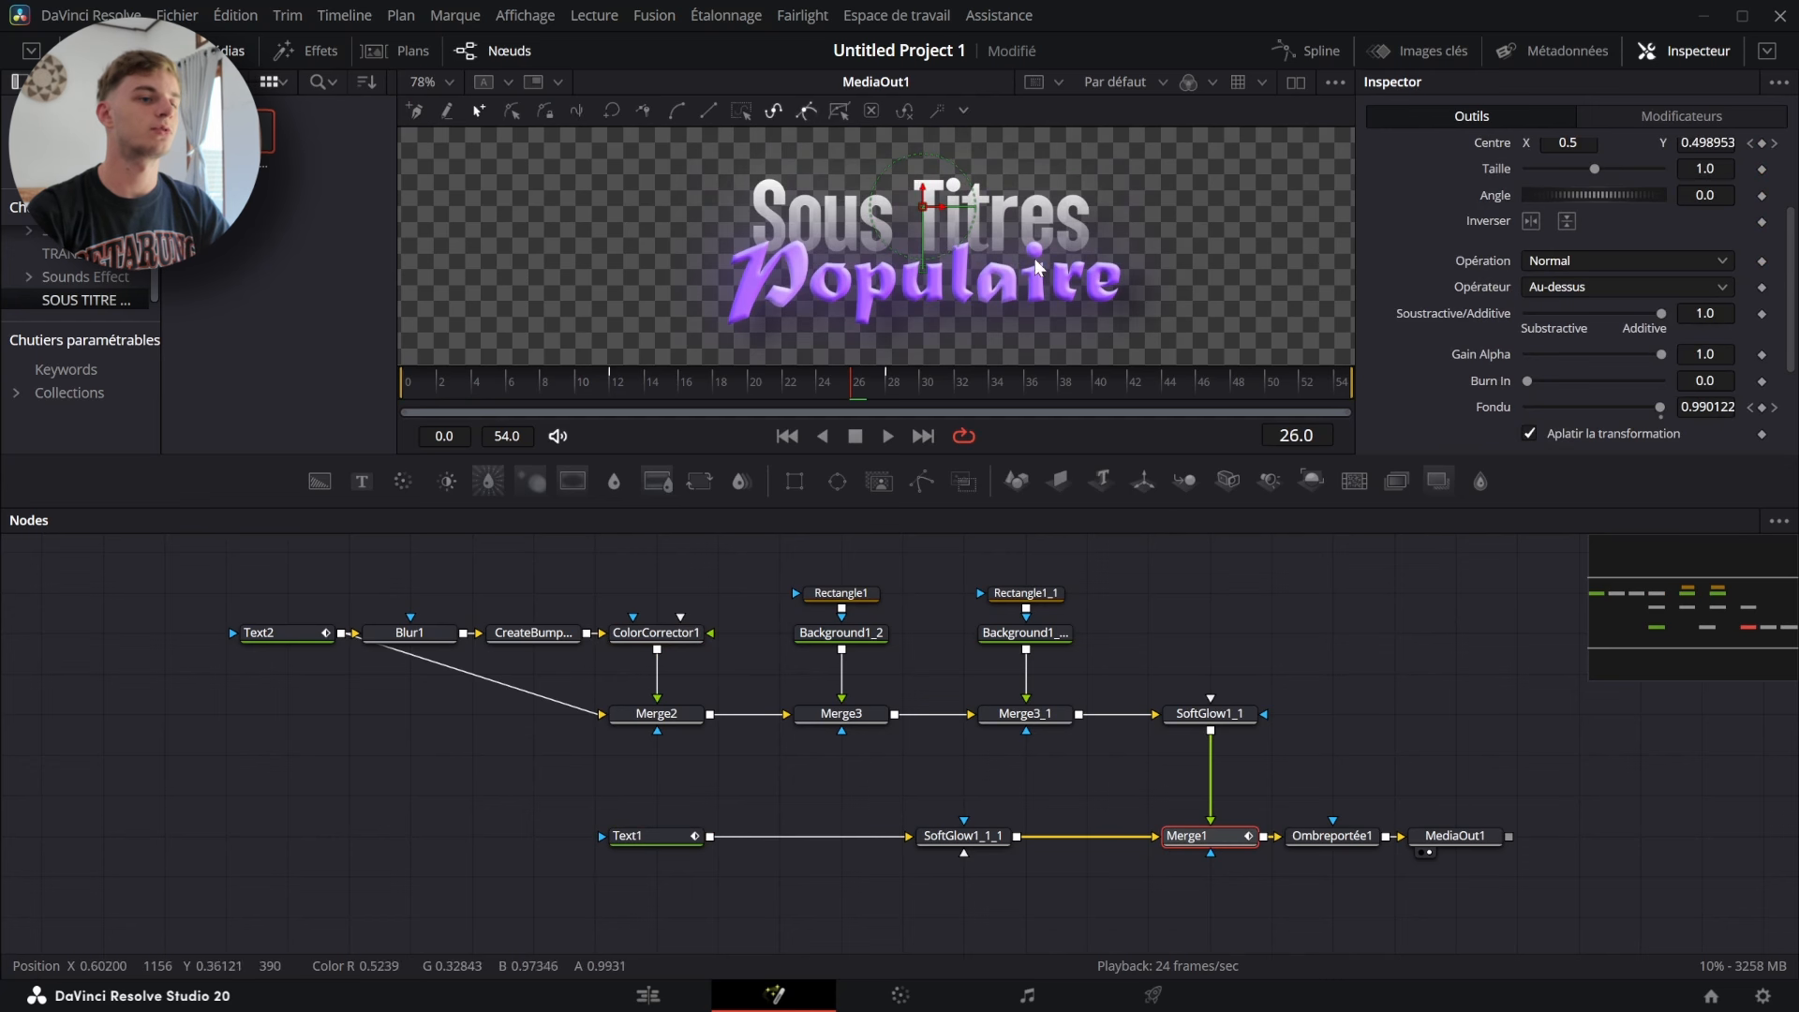
{"action": "scroll", "coordinate": [1771, 365], "scroll_direction": "down", "scroll_amount": 2}
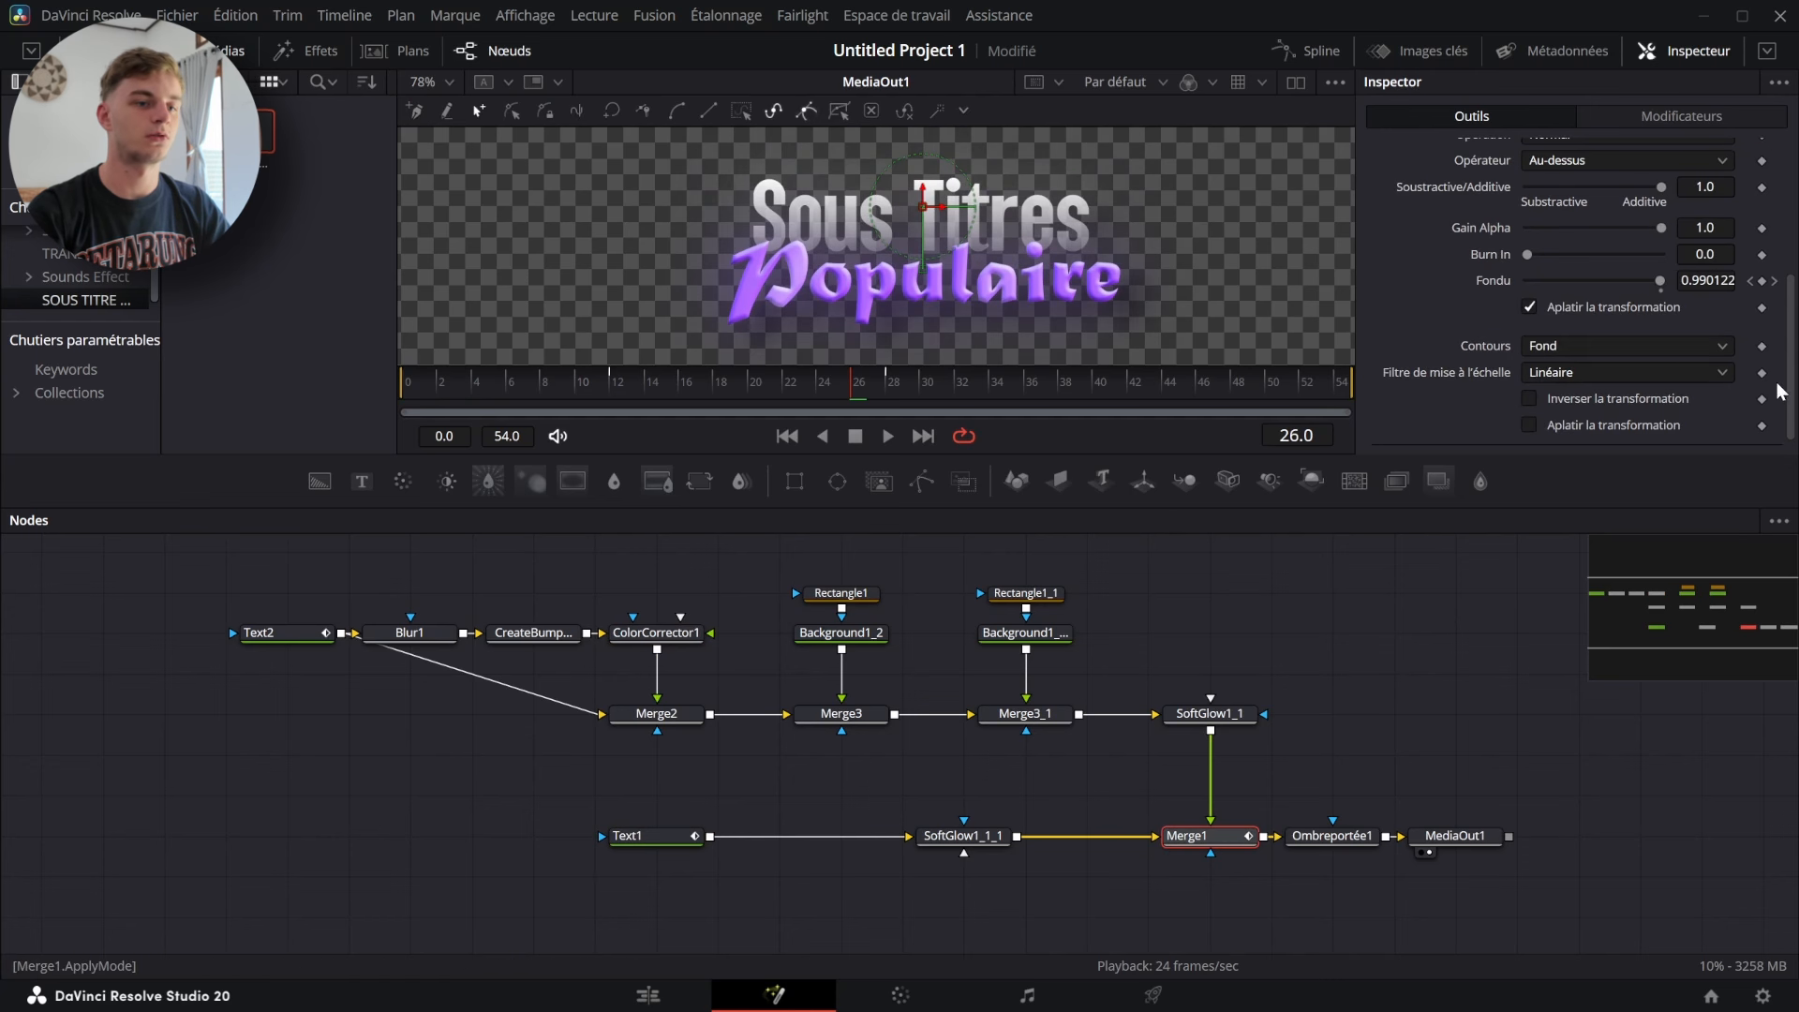
{"action": "left_click", "coordinate": [1751, 281]}
- Apply a fresh Follower modifier to Text1's text and open the modifier's settings
{"action": "left_click", "coordinate": [665, 836]}
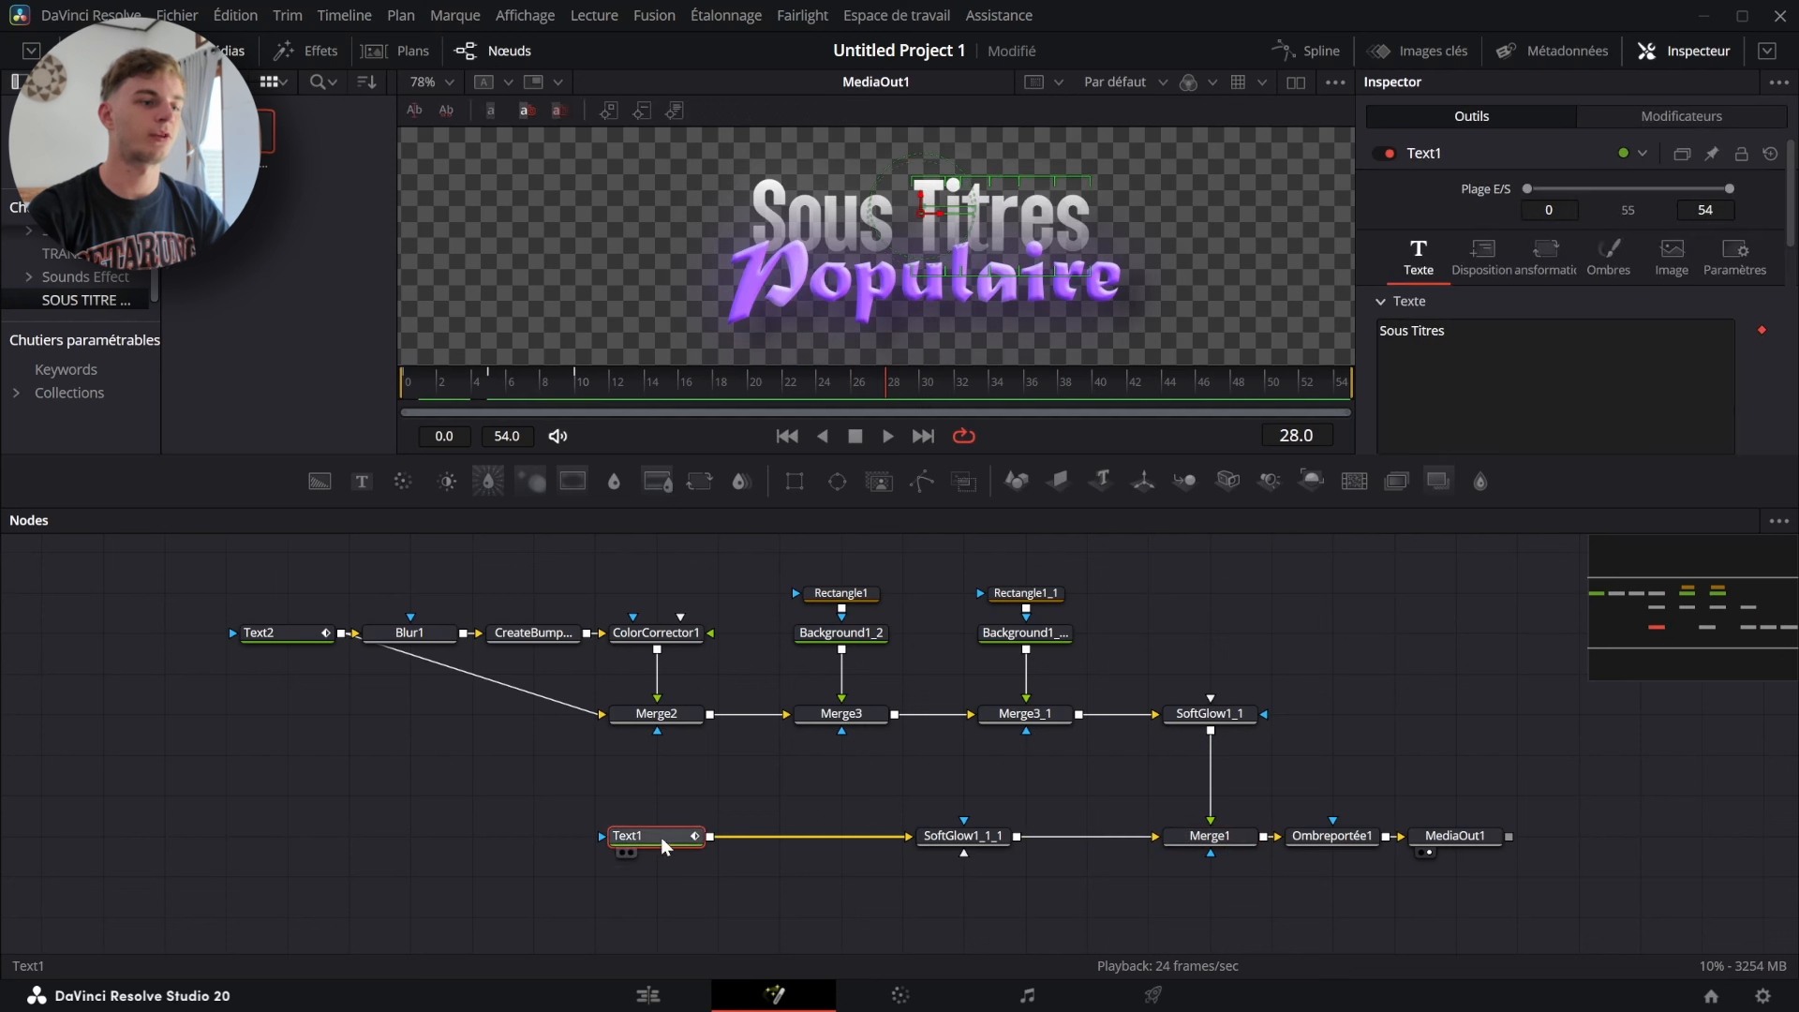
{"action": "right_click", "coordinate": [1543, 375]}
{"action": "left_click", "coordinate": [1683, 475]}
{"action": "left_click", "coordinate": [1695, 117]}
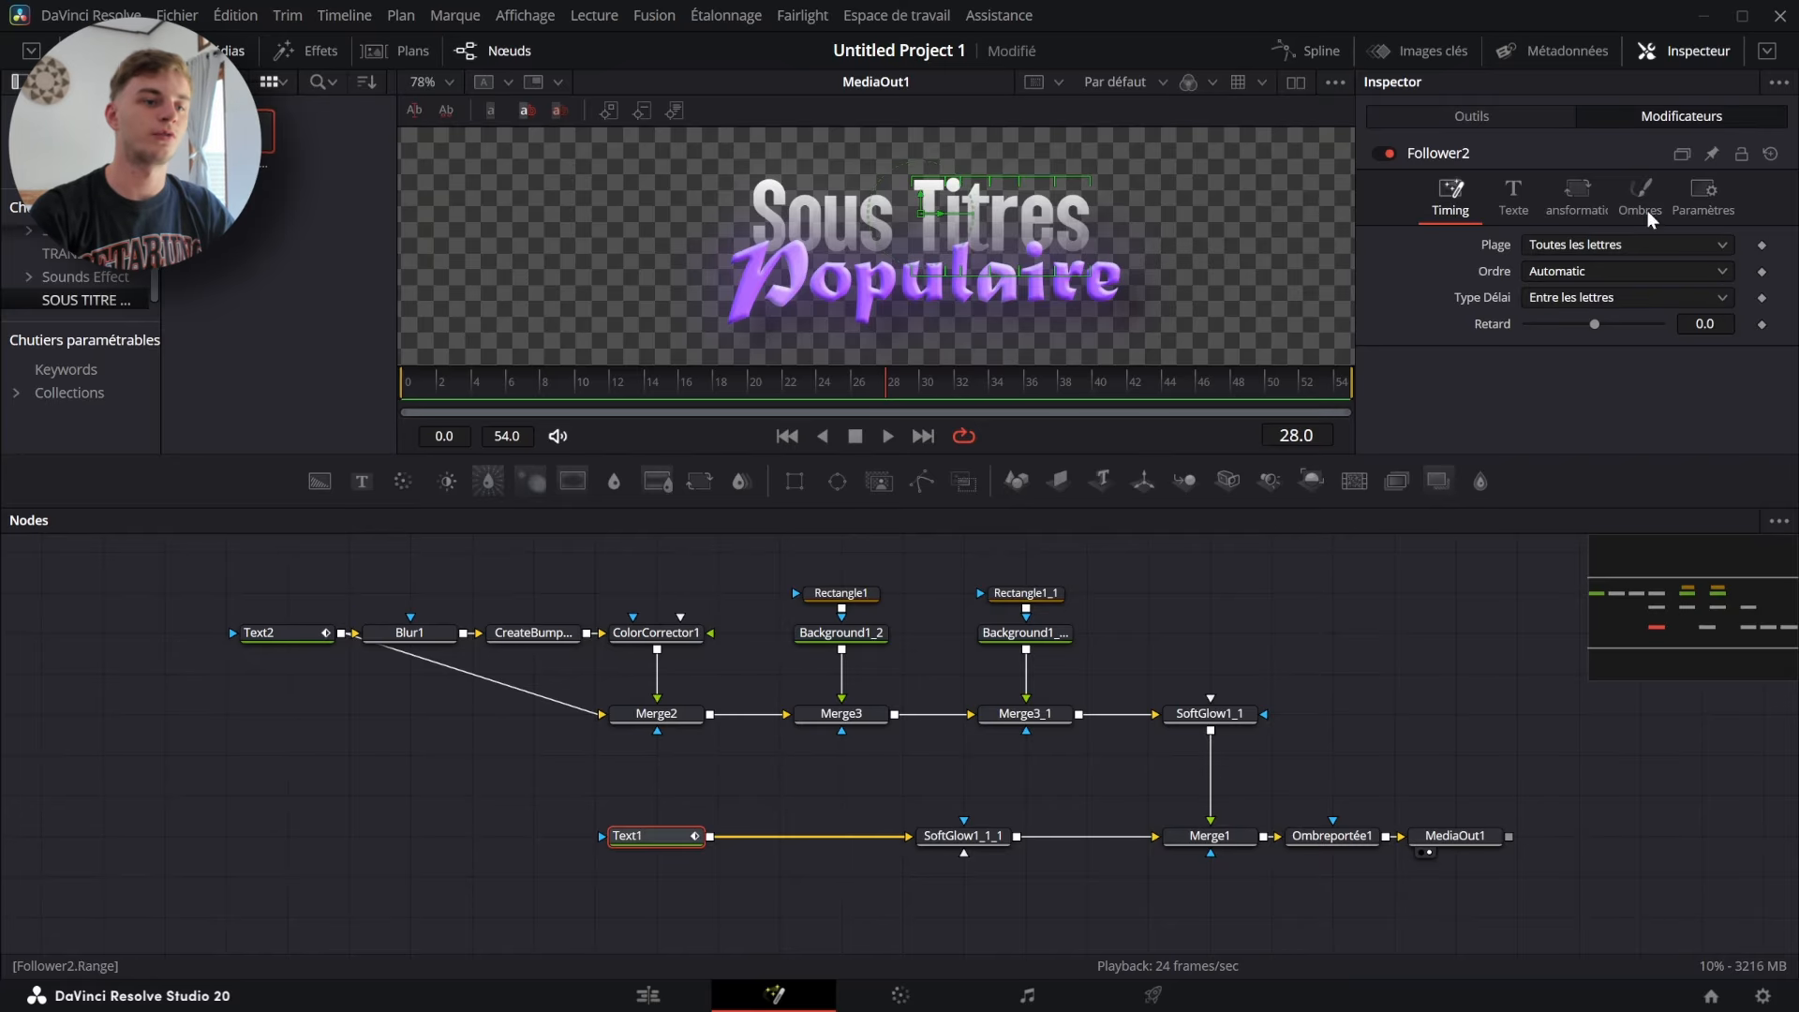
- At frame 10, keyframe the opacity and the X and Y softness in Follower2's shading settings
{"action": "left_click_drag", "start_coordinate": [524, 384], "coordinate": [367, 408]}
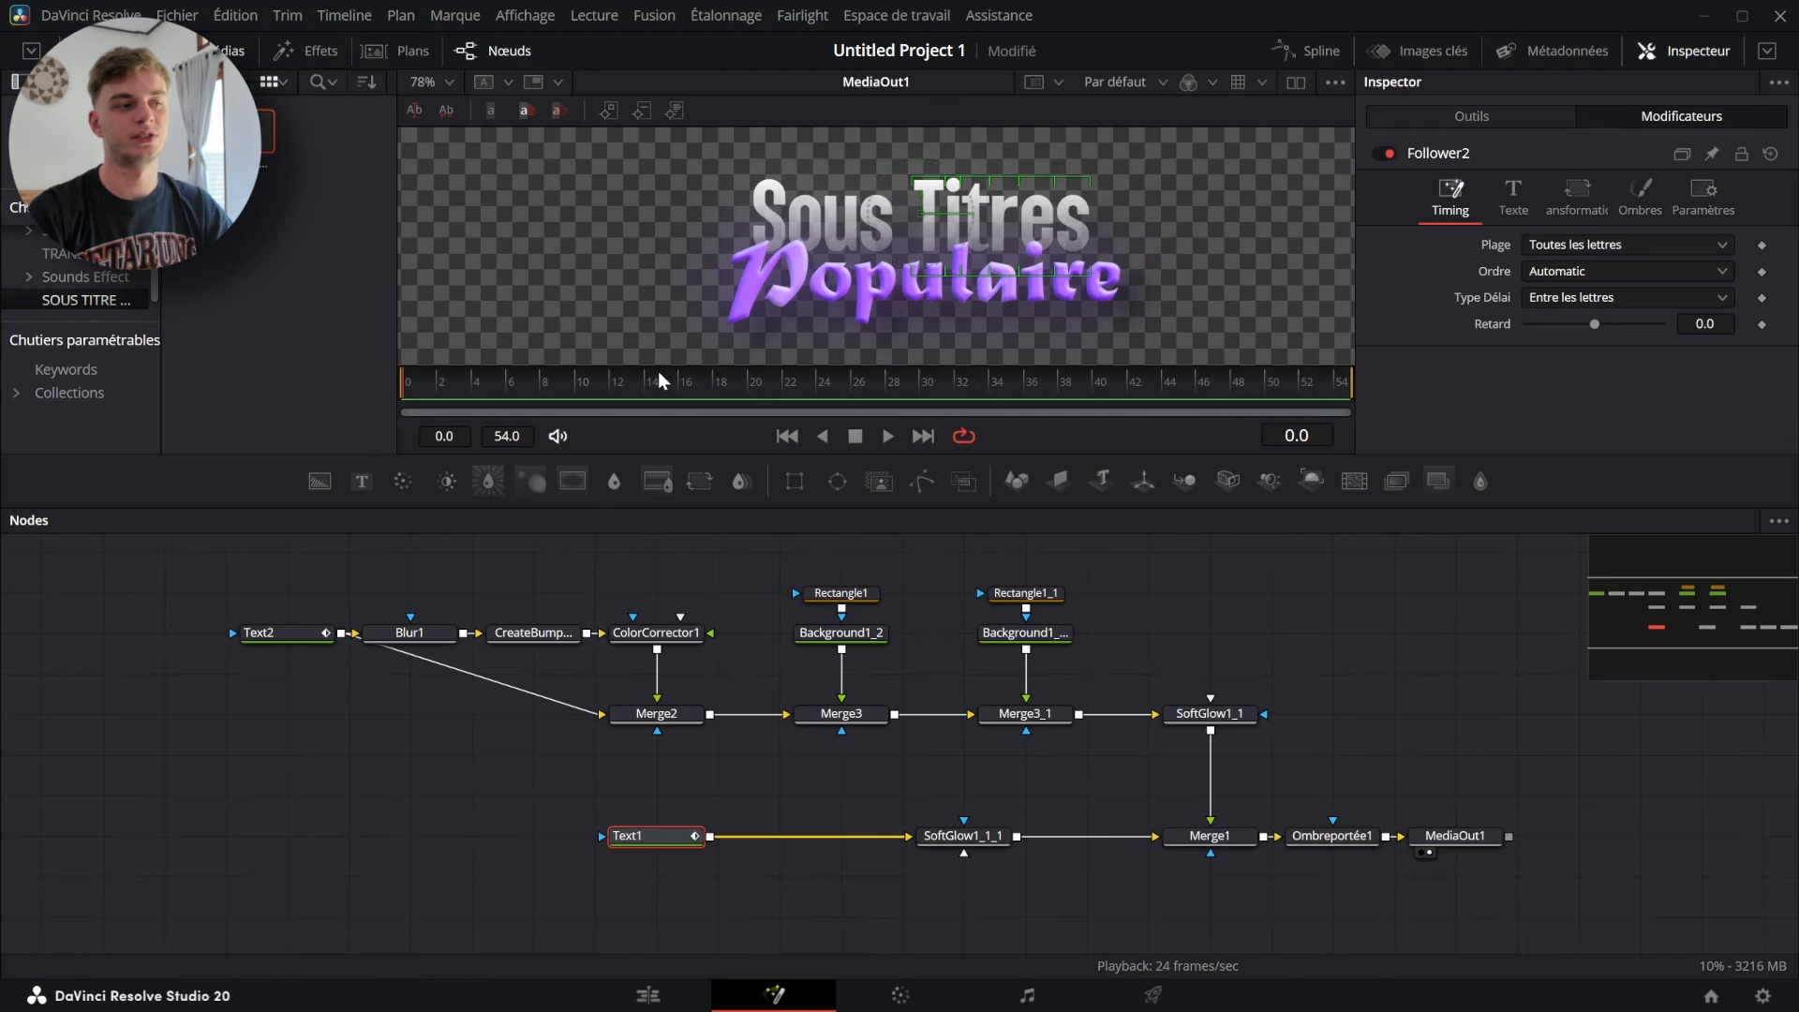
{"action": "left_click", "coordinate": [575, 382]}
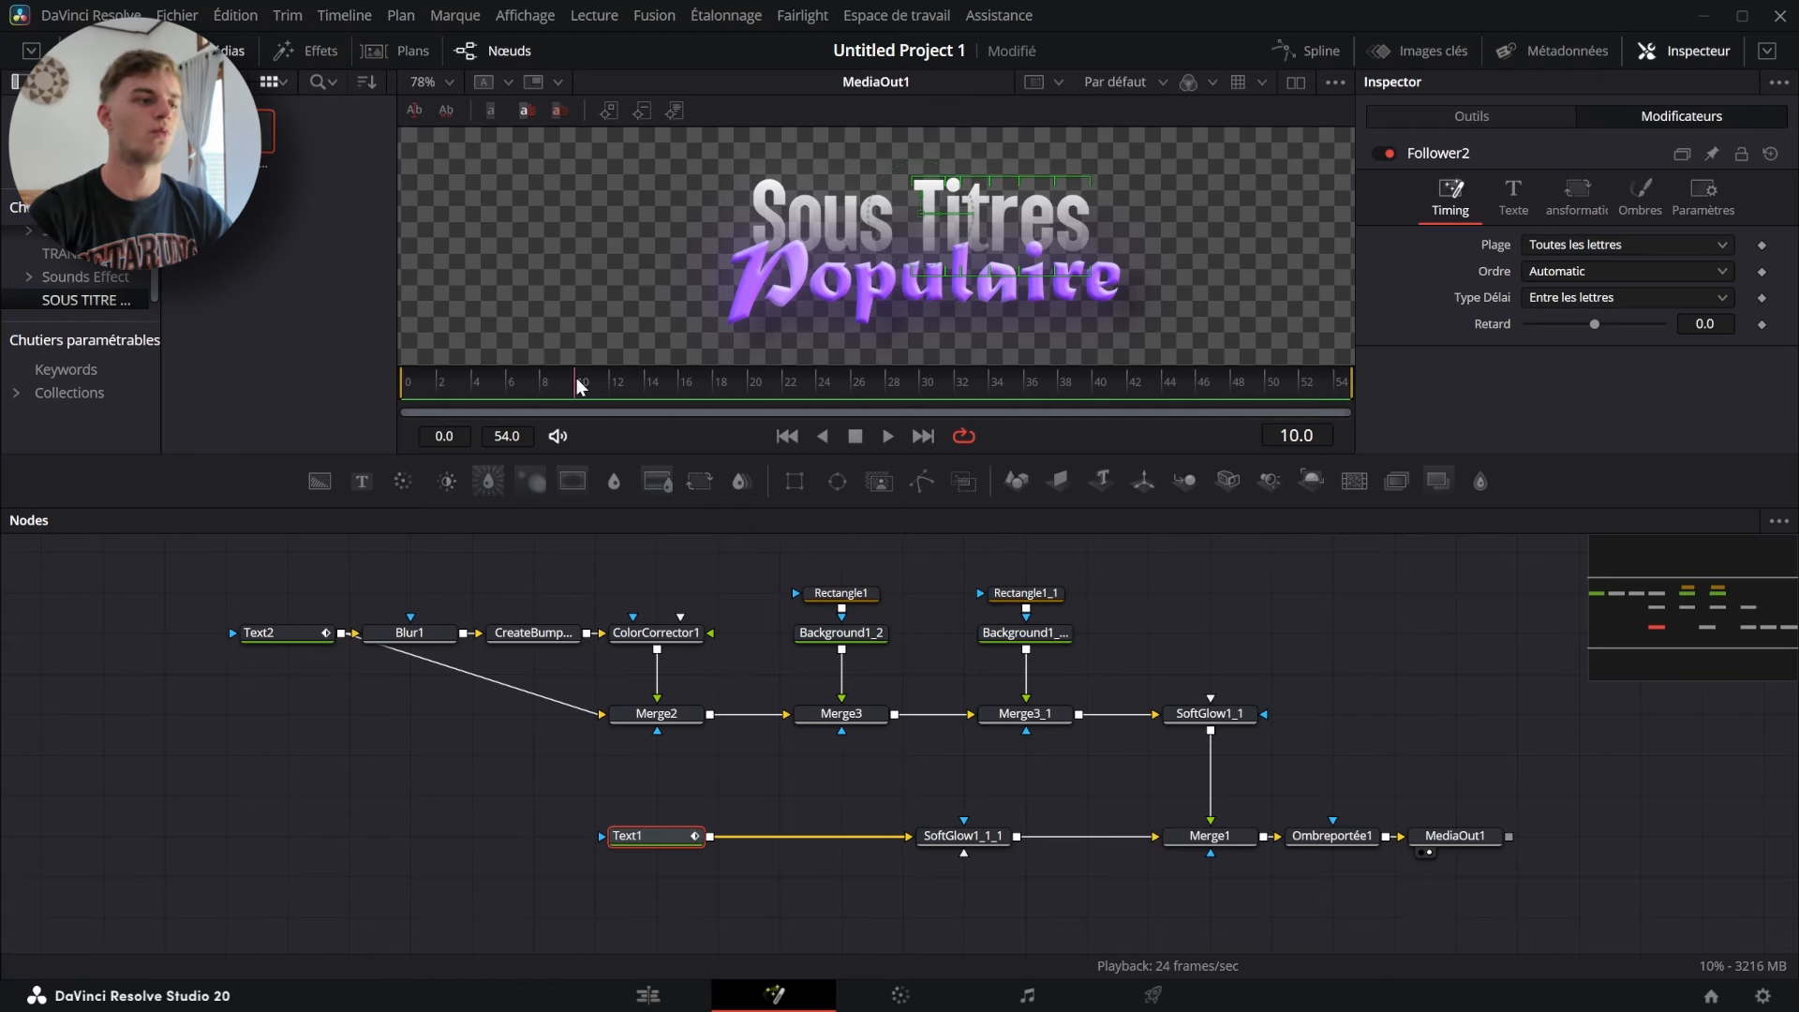
{"action": "left_click", "coordinate": [1642, 194]}
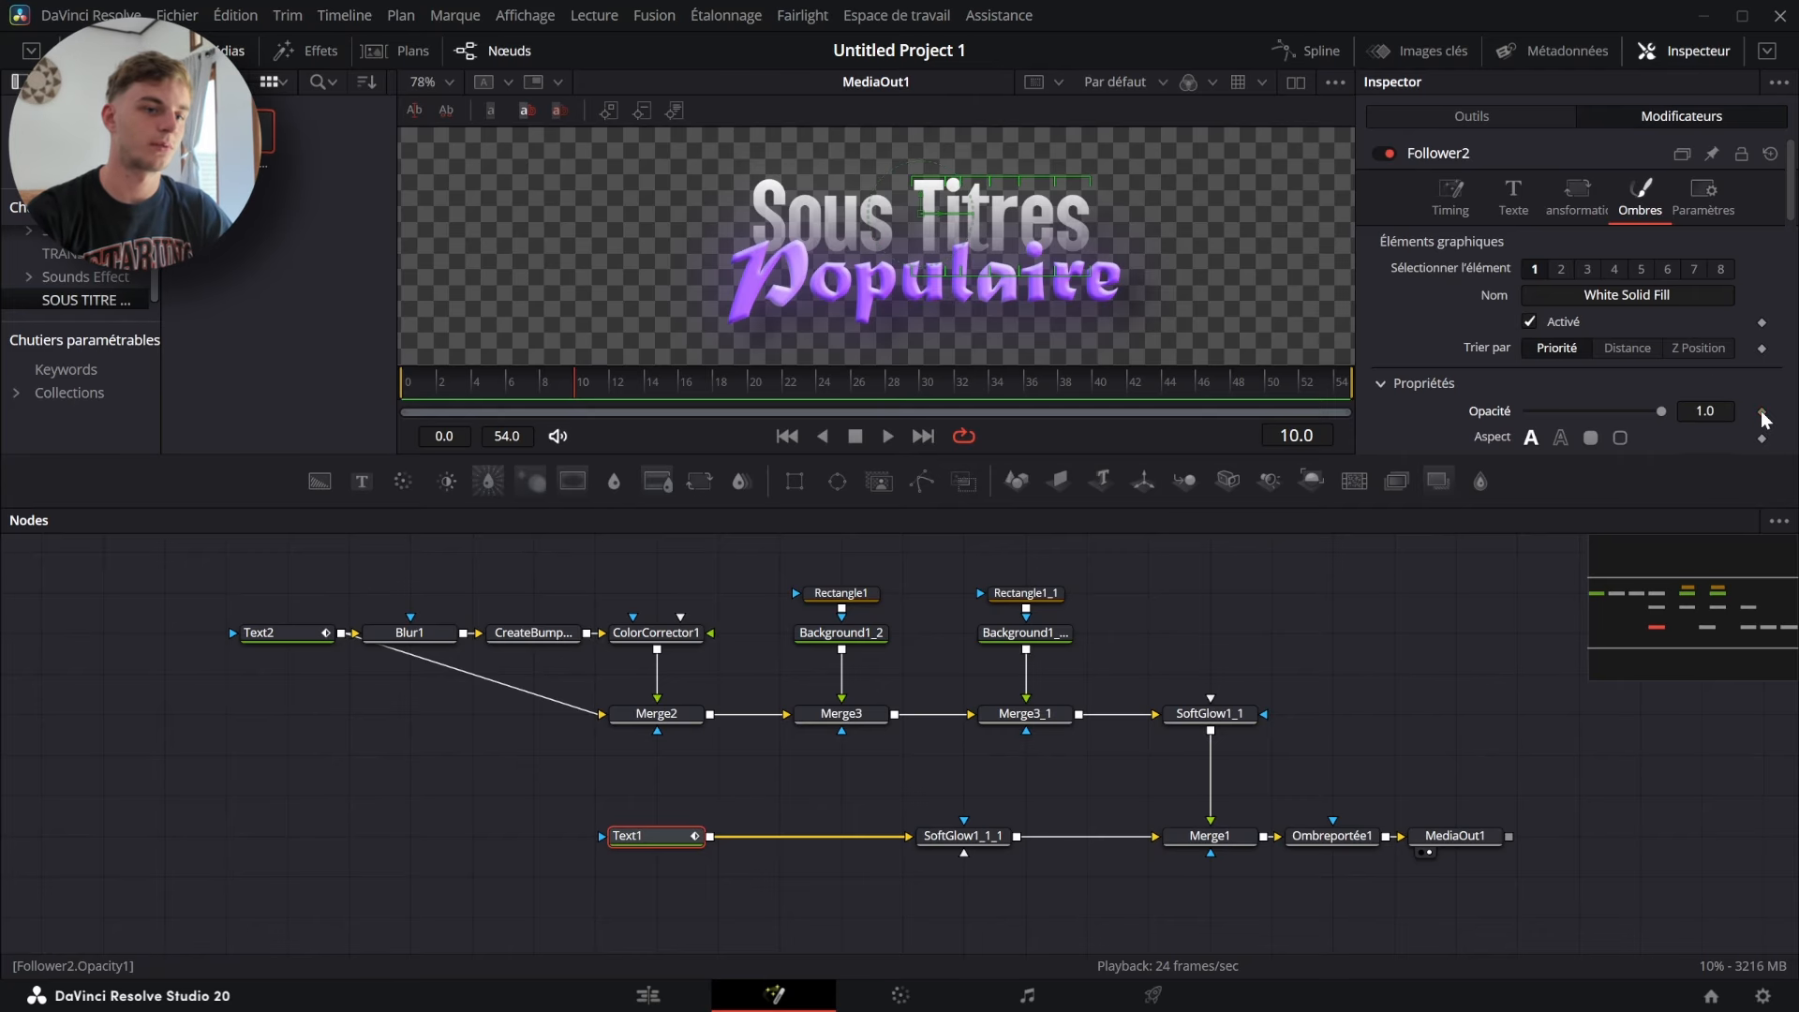
{"action": "left_click", "coordinate": [1763, 413]}
{"action": "scroll", "coordinate": [1704, 369], "scroll_direction": "down", "scroll_amount": 5}
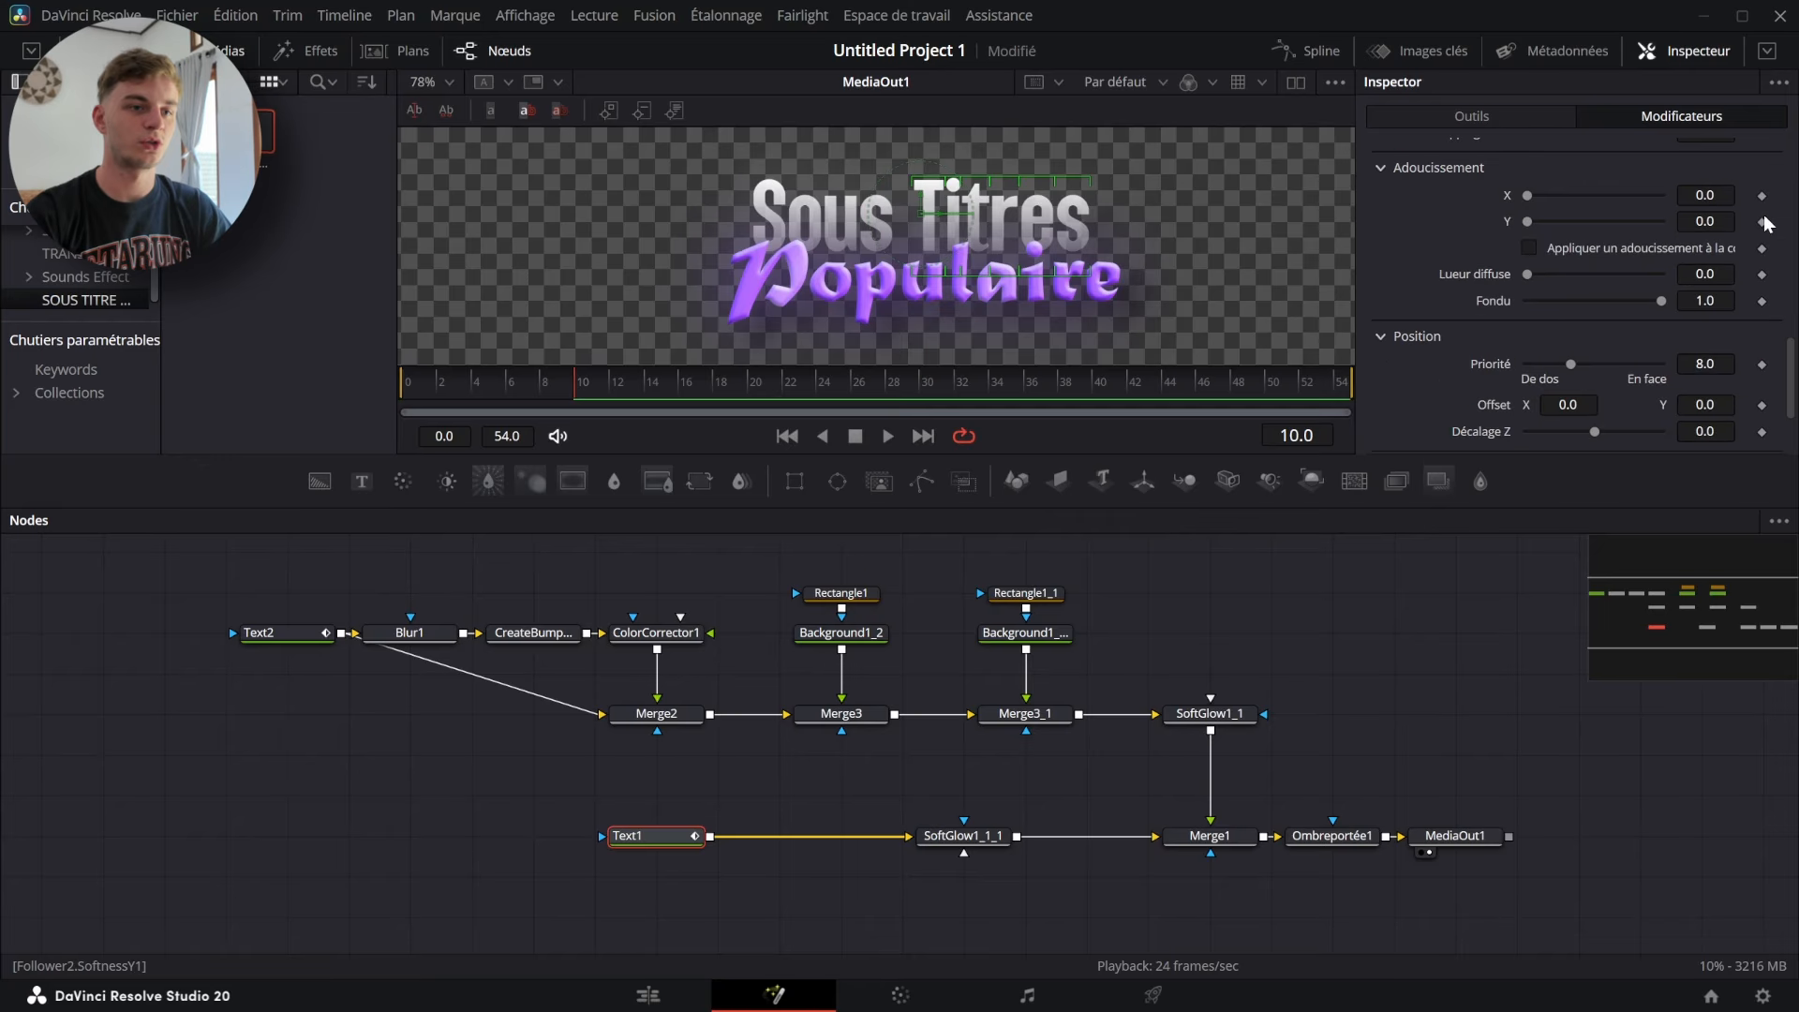
{"action": "left_click", "coordinate": [1763, 222]}
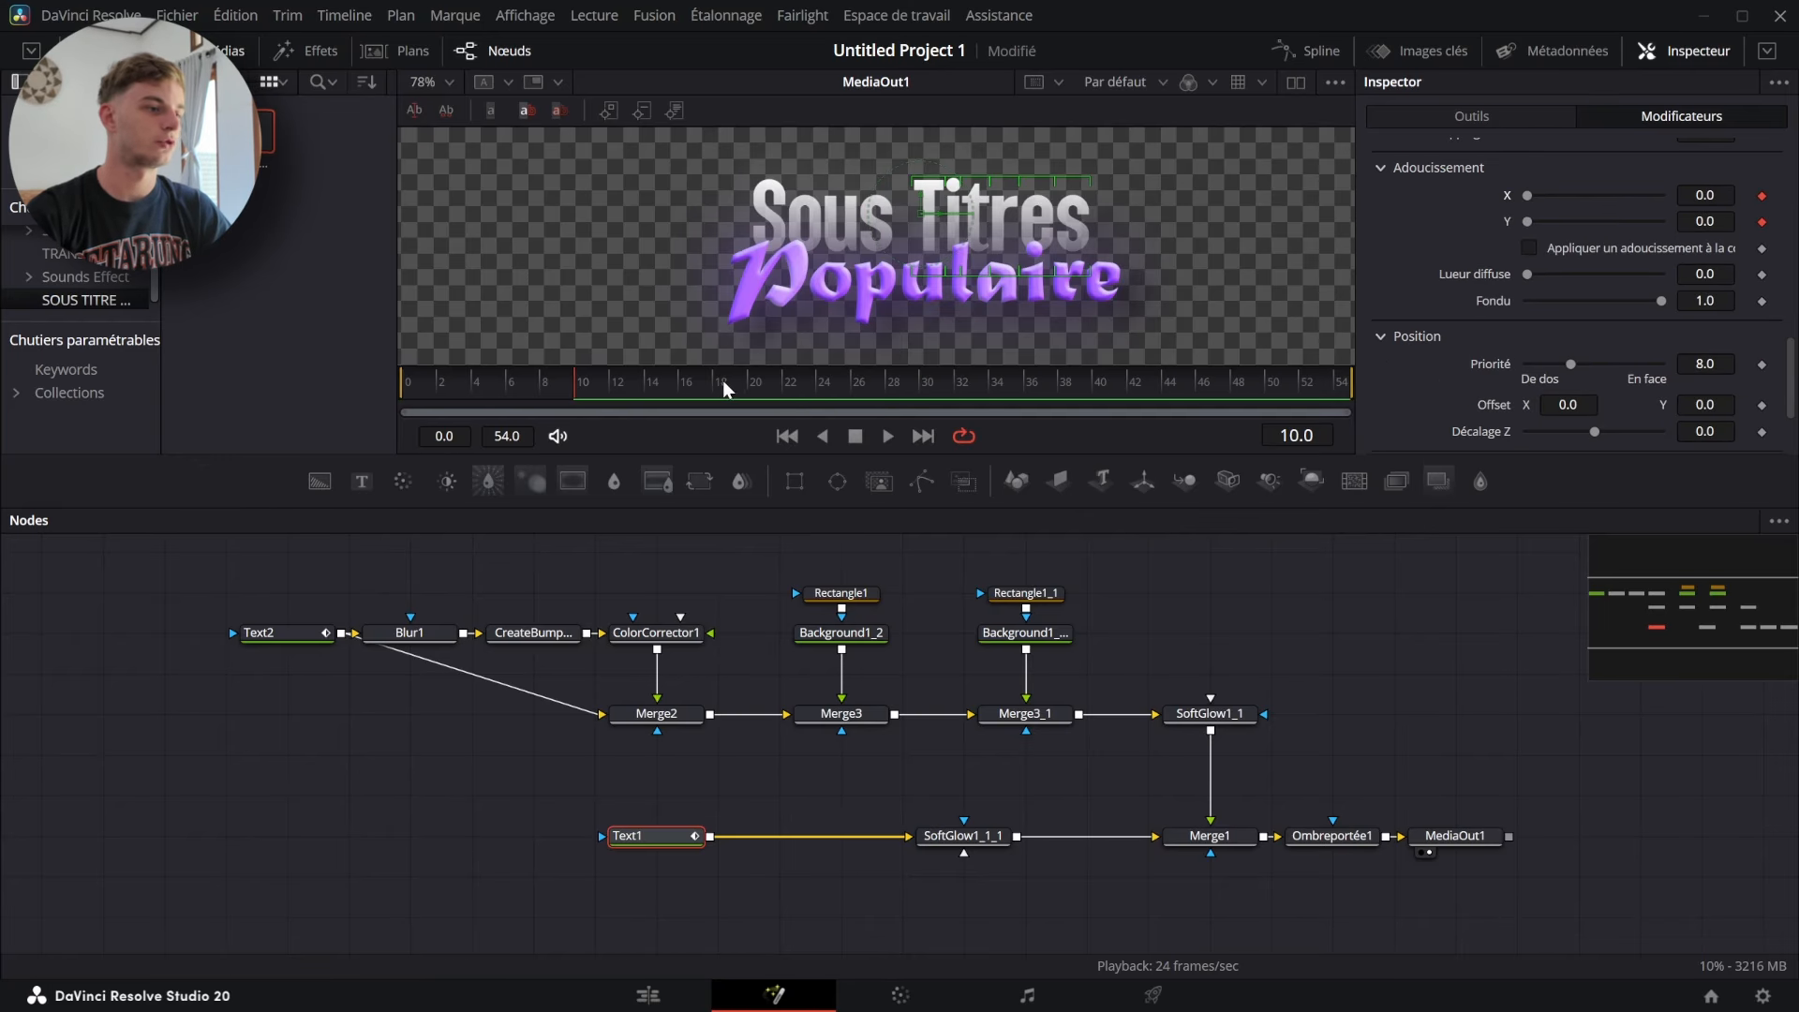
- Animate the shading of Text2's Follower1 between frames 10 and 20, starting at opacity 0, and scrub through the fade
{"action": "left_click", "coordinate": [750, 387]}
{"action": "scroll", "coordinate": [1766, 235], "scroll_direction": "up", "scroll_amount": 5}
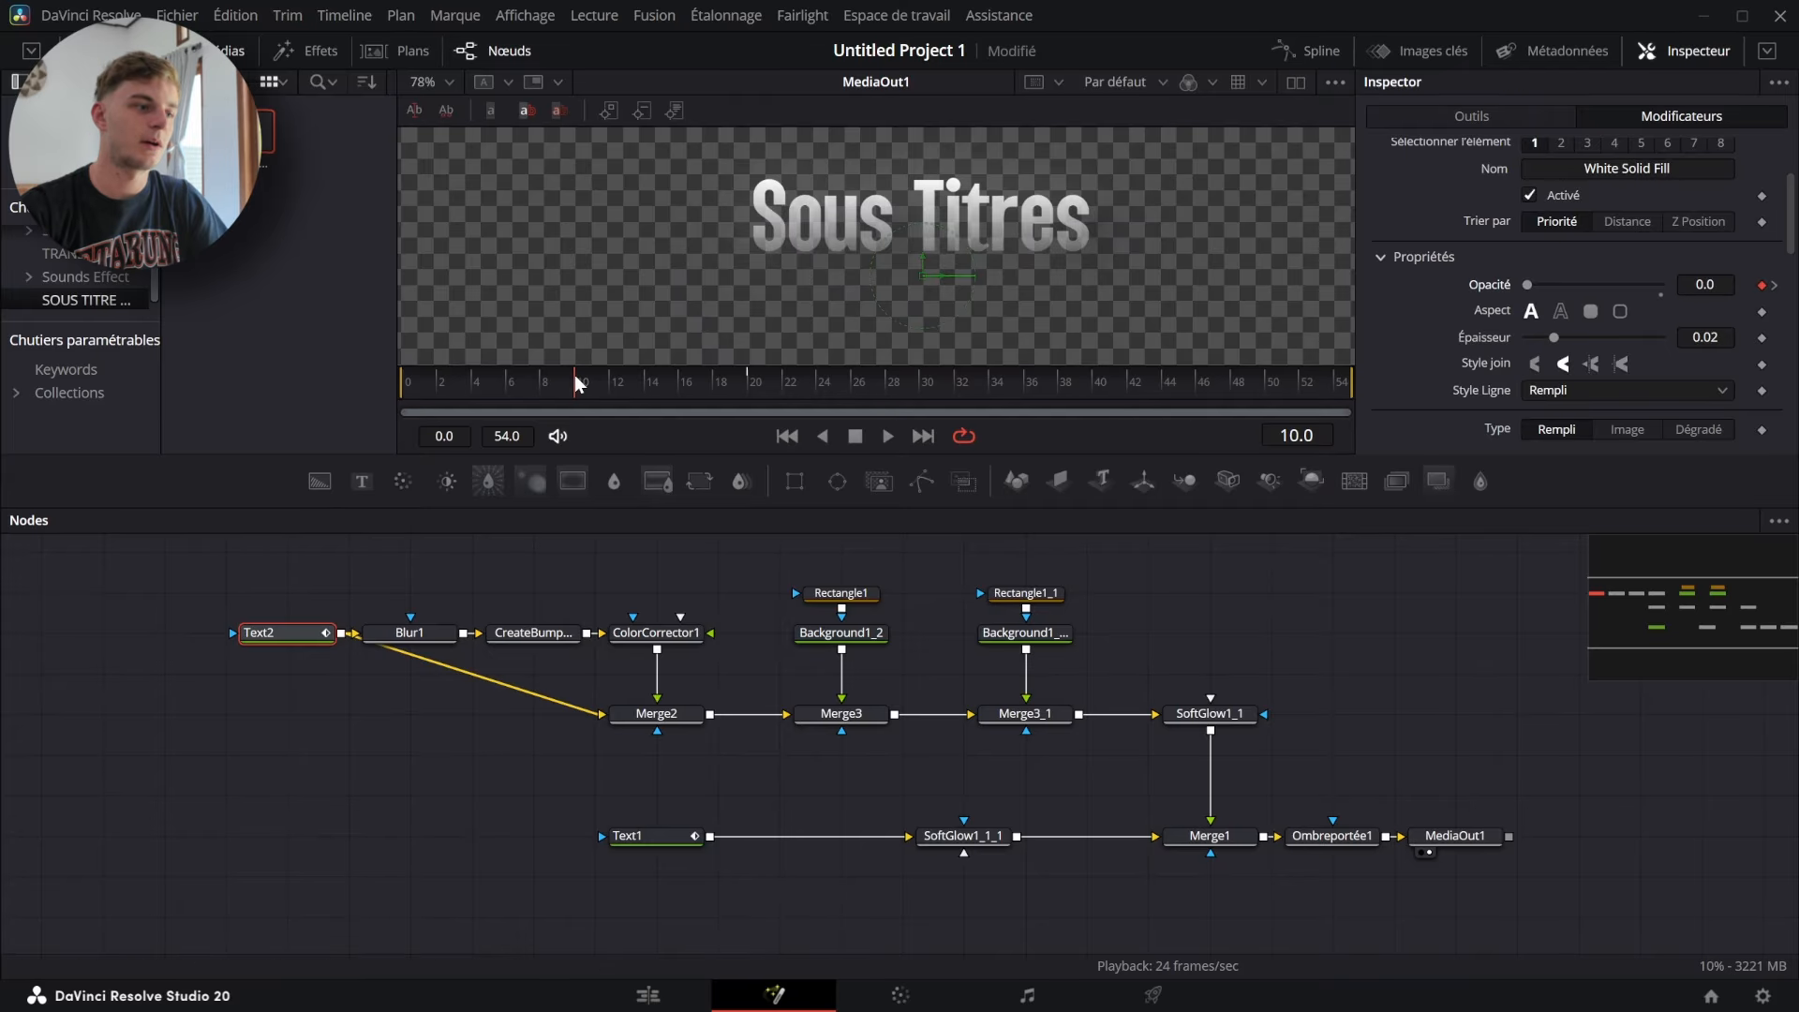
{"action": "left_click_drag", "start_coordinate": [576, 374], "coordinate": [711, 390]}
- Set Follower1's delay between letters to 3 in its timing settings
{"action": "scroll", "coordinate": [1509, 260], "scroll_direction": "up", "scroll_amount": 3}
{"action": "left_click", "coordinate": [1513, 192]}
{"action": "left_click", "coordinate": [1451, 192]}
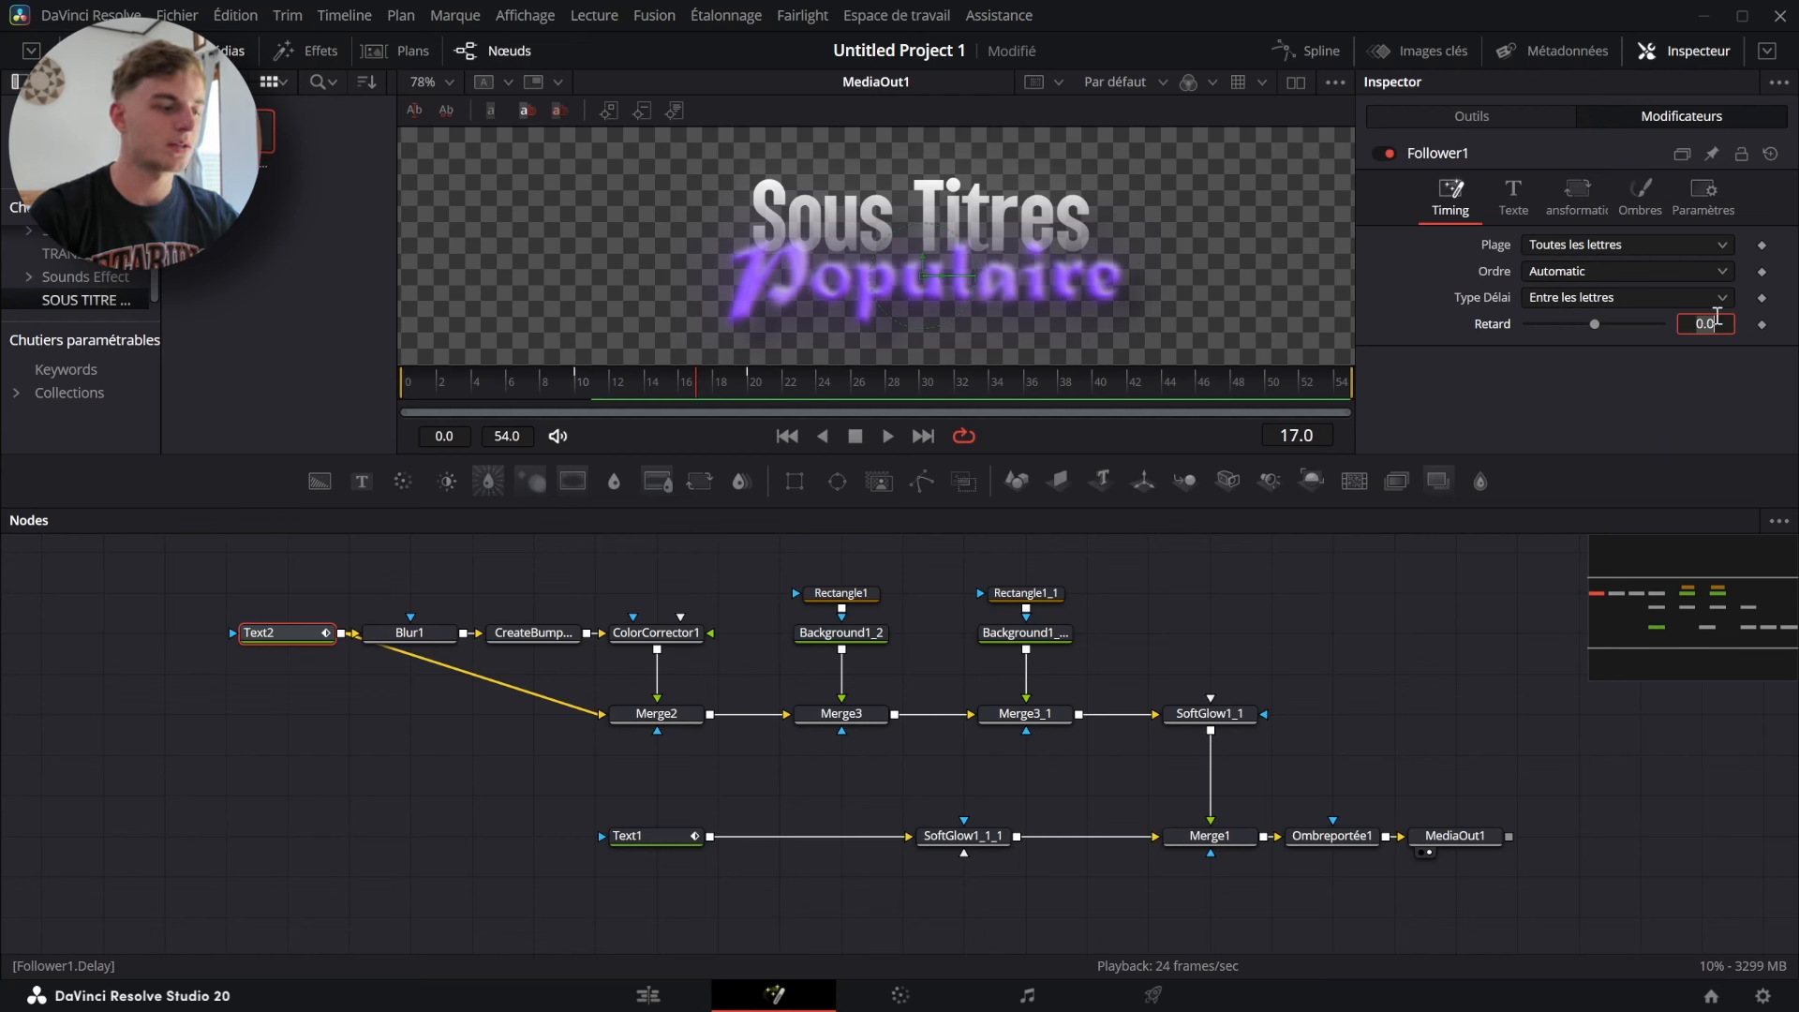
{"action": "type", "text": "3"}
{"action": "key", "text": "Return"}
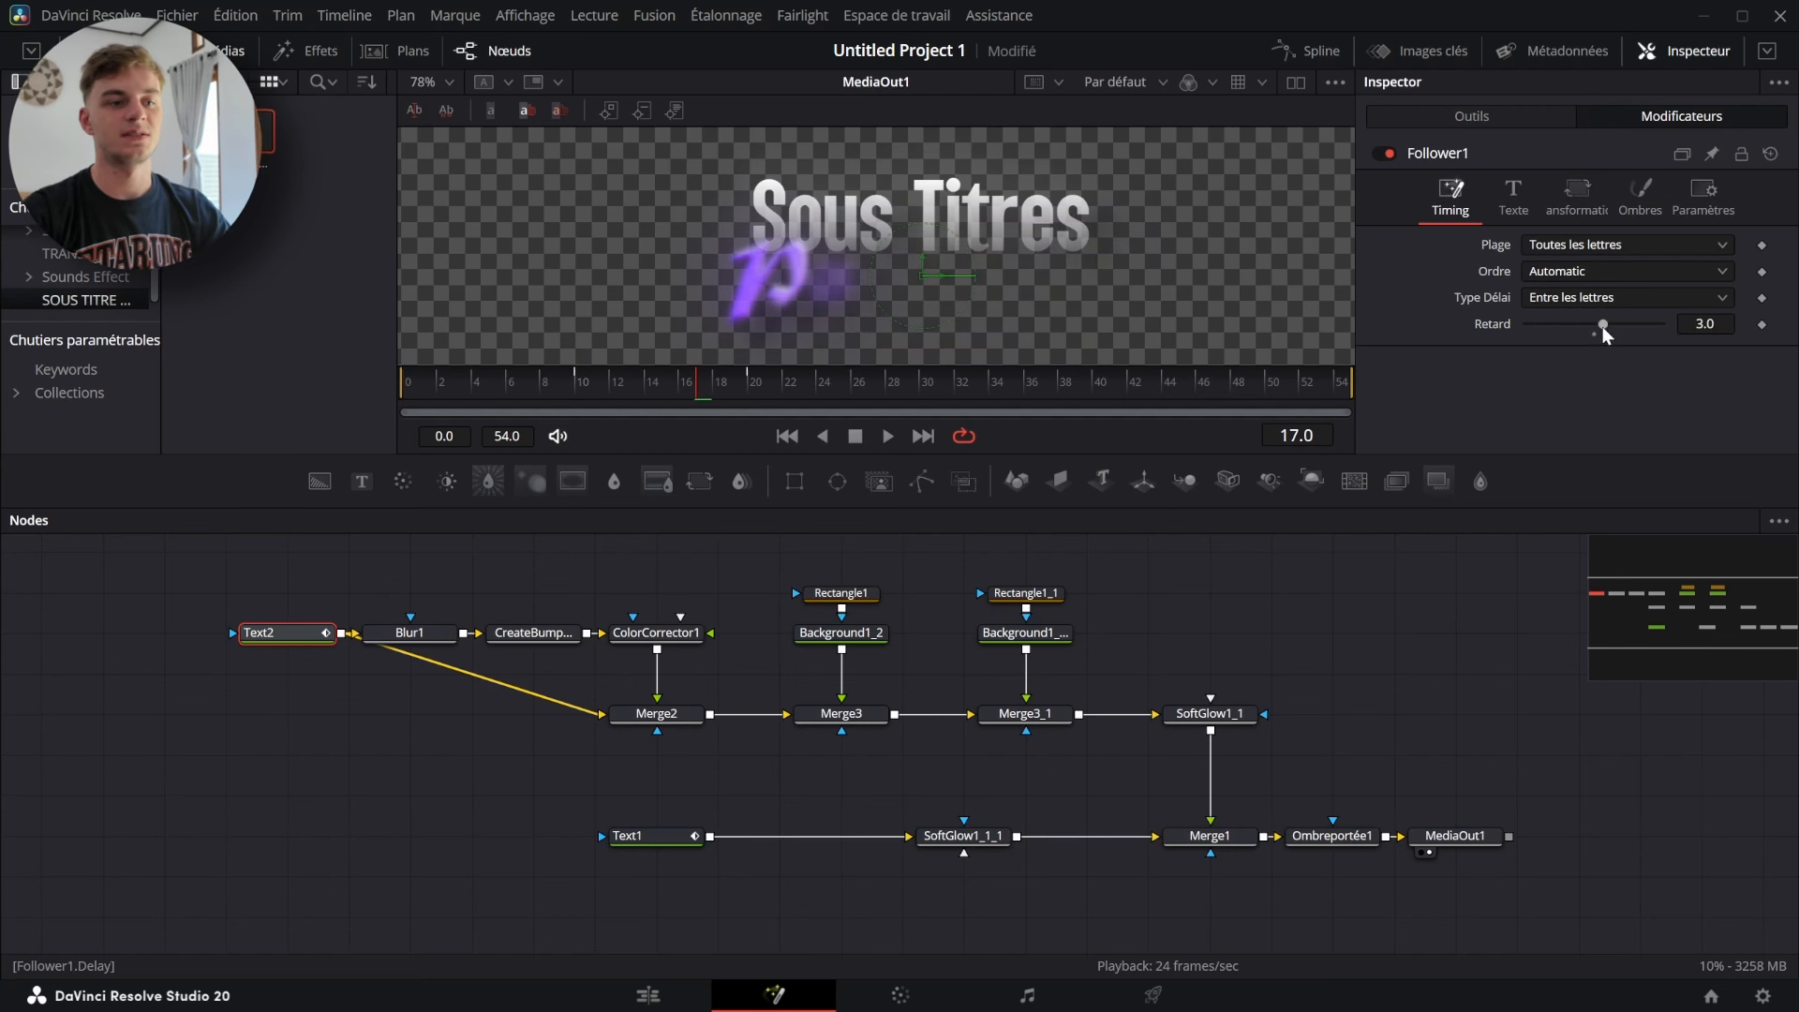
- Scrub and play back the purple word's letter-by-letter reveal to examine its timing
{"action": "left_click", "coordinate": [574, 382]}
{"action": "left_click_drag", "start_coordinate": [578, 384], "coordinate": [754, 393]}
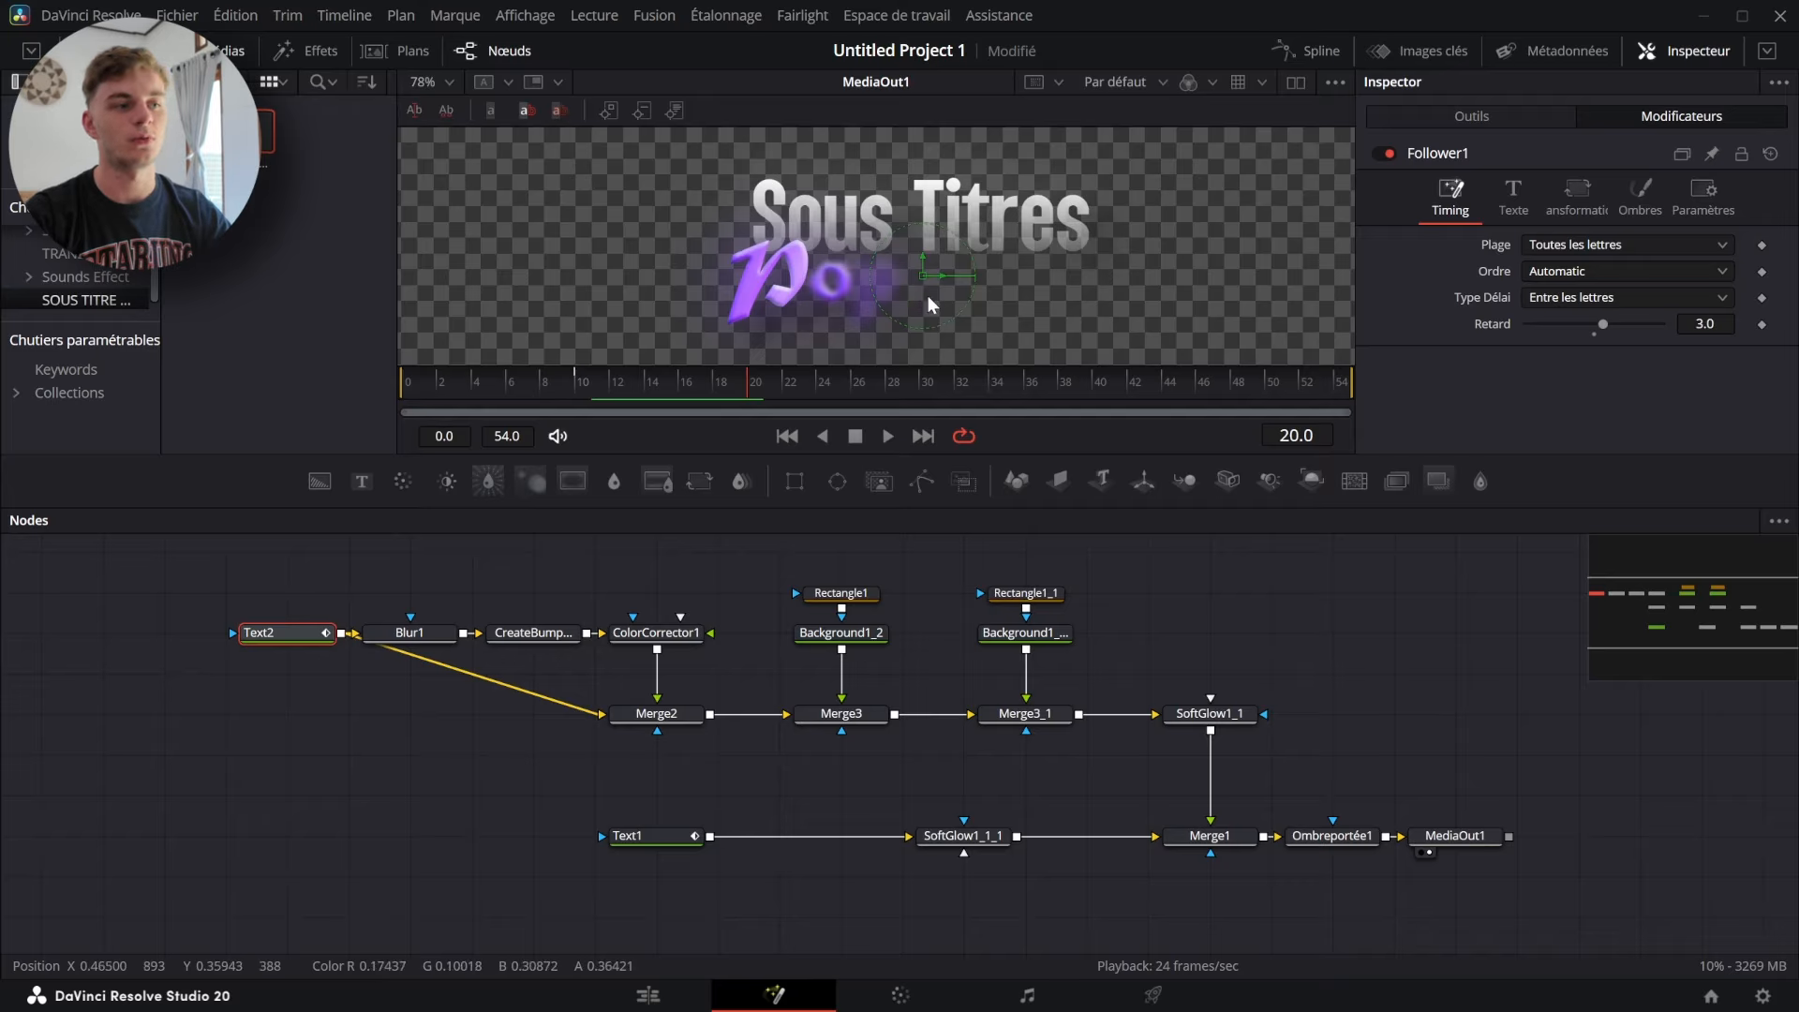
{"action": "left_click_drag", "start_coordinate": [764, 380], "coordinate": [579, 407]}
{"action": "key", "text": "space"}
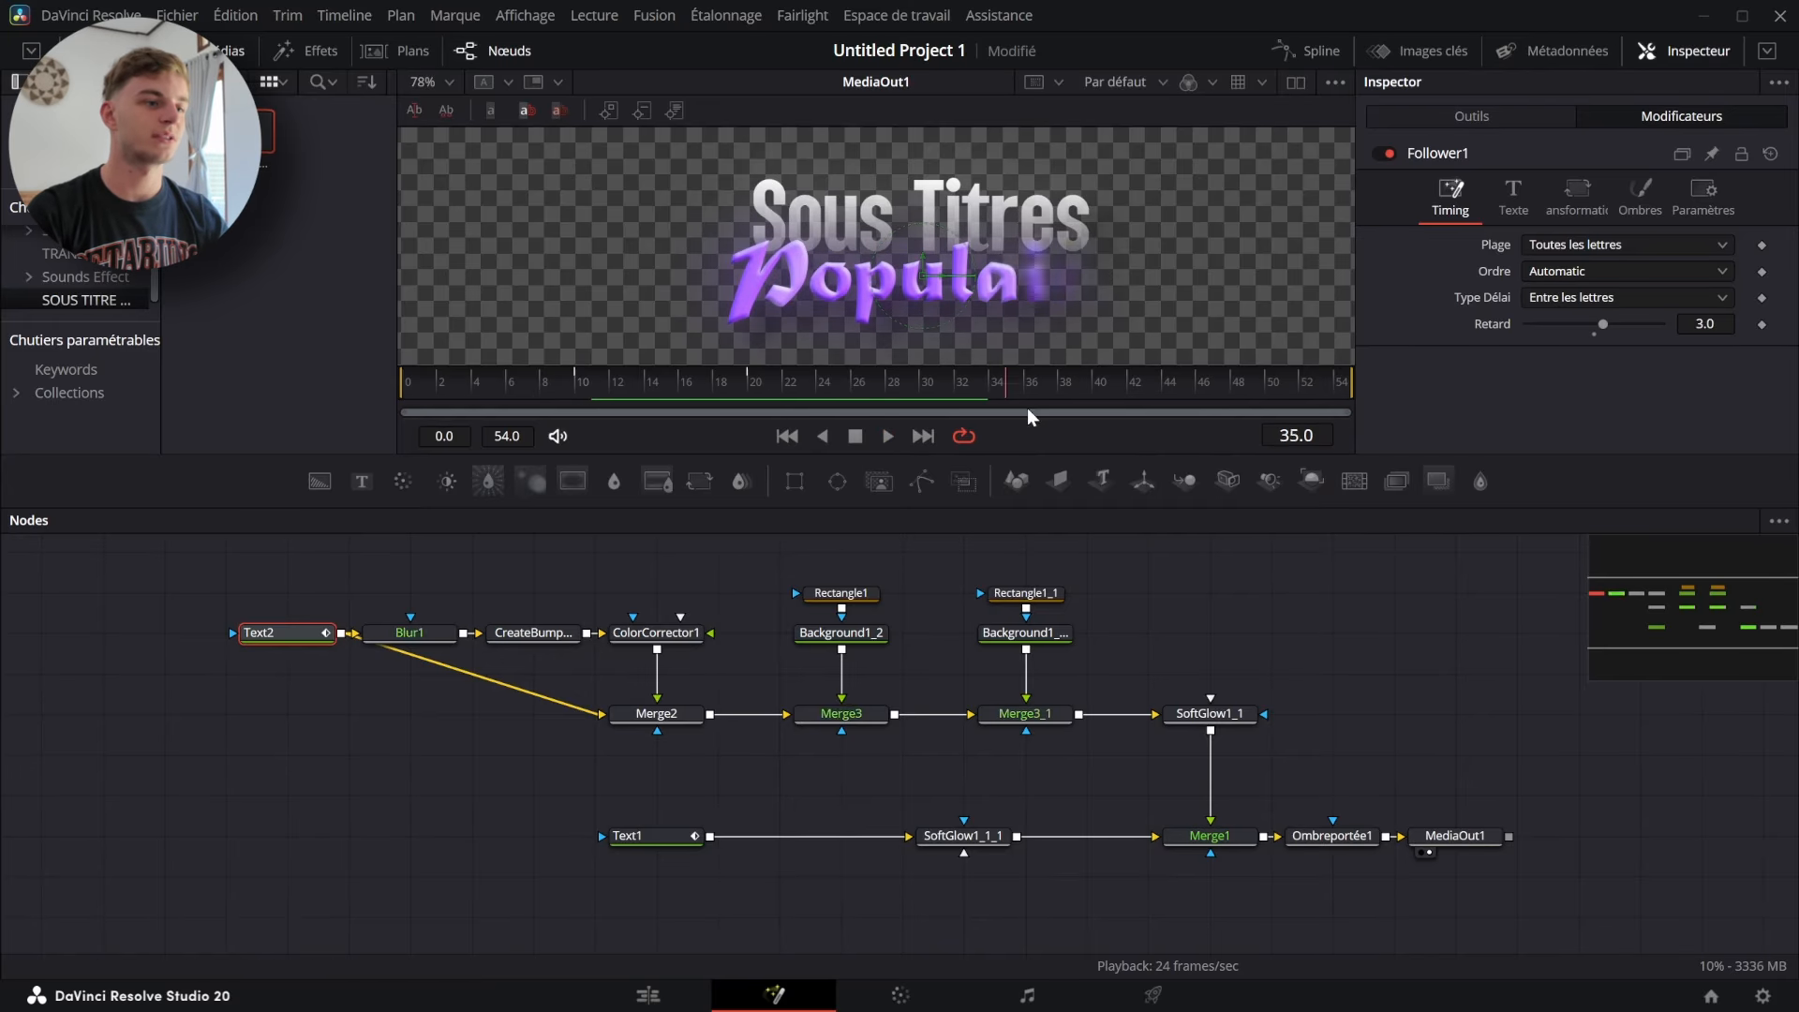
{"action": "key", "text": "space"}
- Set Follower1's delay between letters to 1 and play back the reveal
{"action": "double_click", "coordinate": [1722, 321]}
{"action": "type", "text": "1"}
{"action": "key", "text": "Return"}
{"action": "key", "text": "space"}
{"action": "left_click_drag", "start_coordinate": [669, 401], "coordinate": [767, 358]}
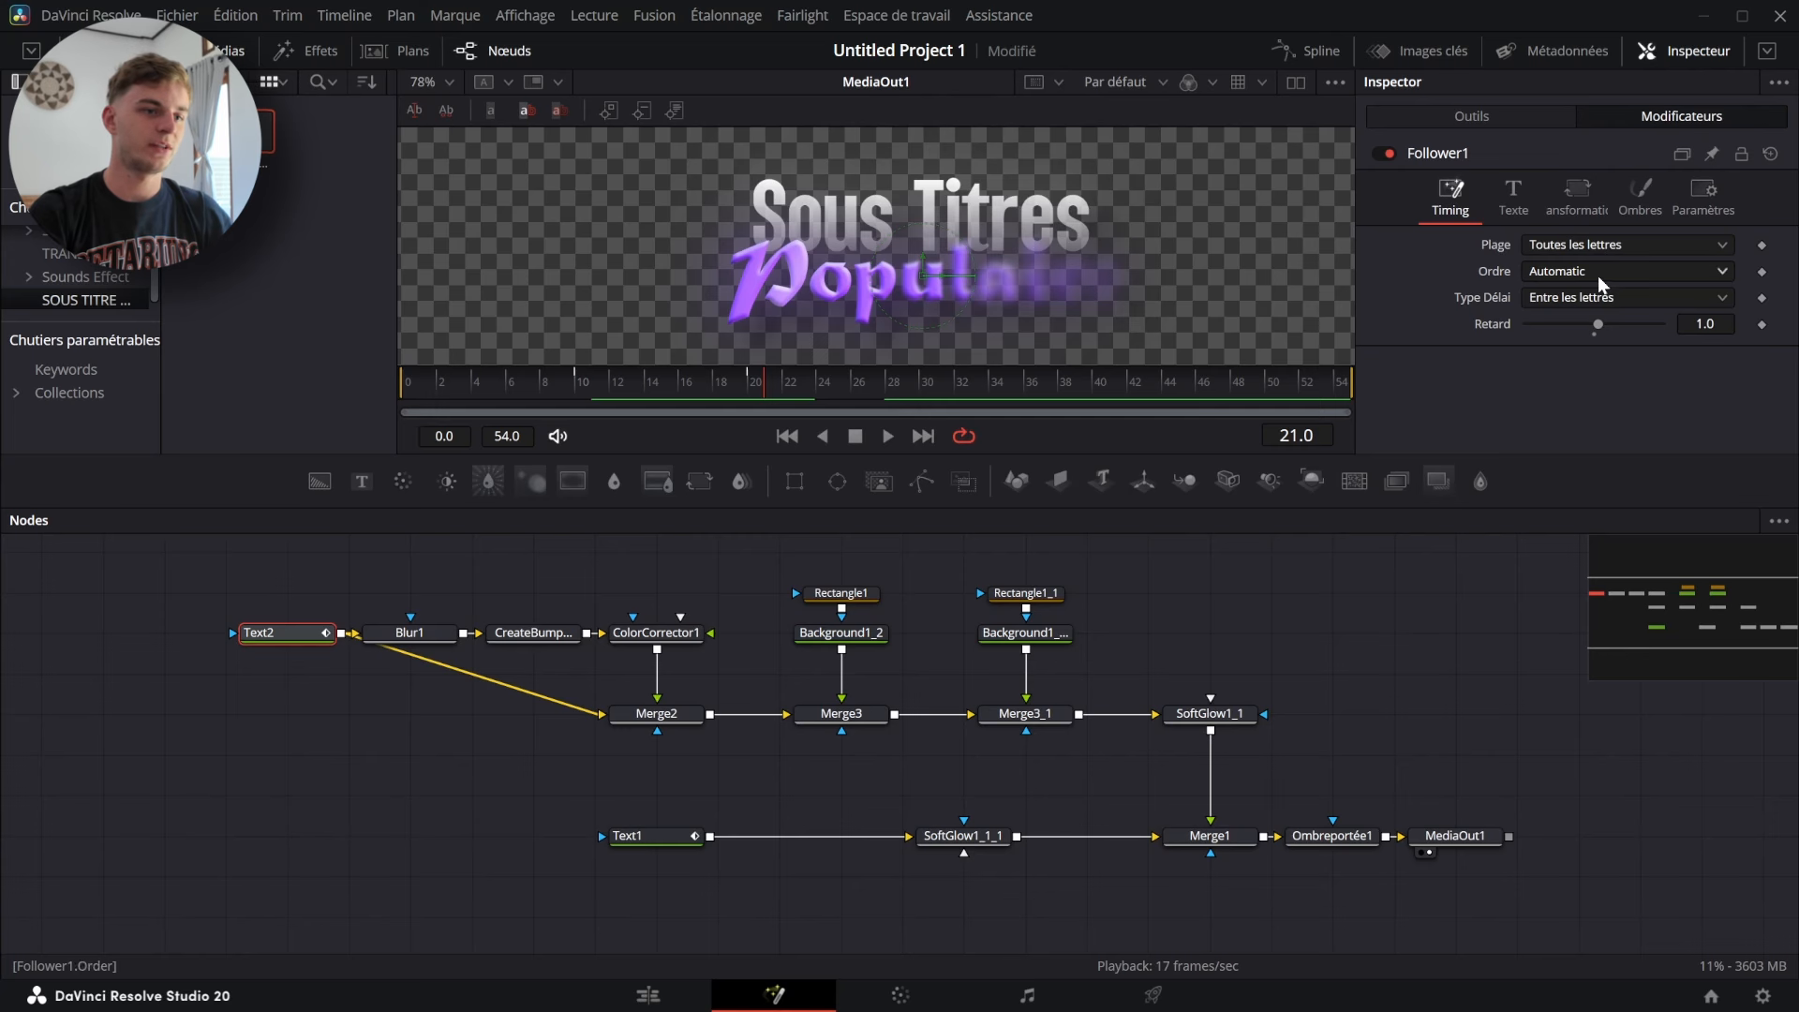
- Try the Droite à gauche letter order on Follower1 and preview the reveal
{"action": "left_click", "coordinate": [1598, 275]}
{"action": "left_click", "coordinate": [1582, 347]}
{"action": "left_click_drag", "start_coordinate": [711, 379], "coordinate": [603, 403]}
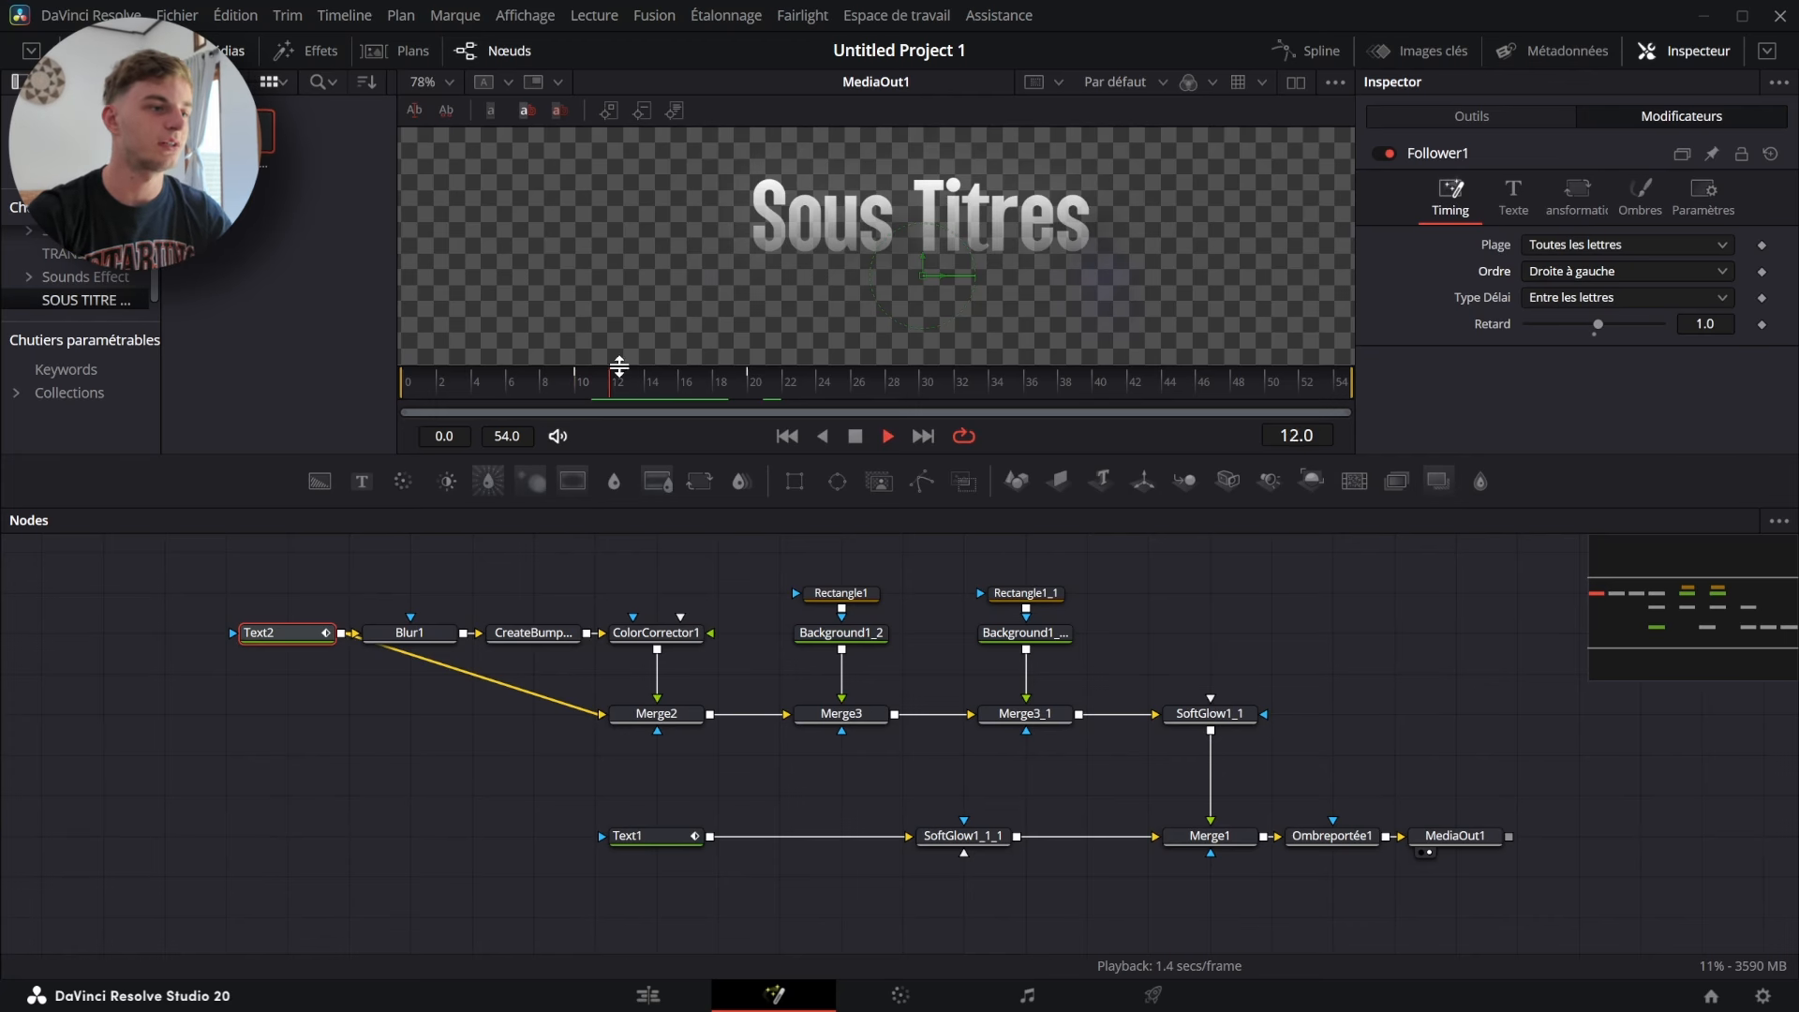
{"action": "left_click", "coordinate": [642, 384]}
{"action": "left_click", "coordinate": [677, 383]}
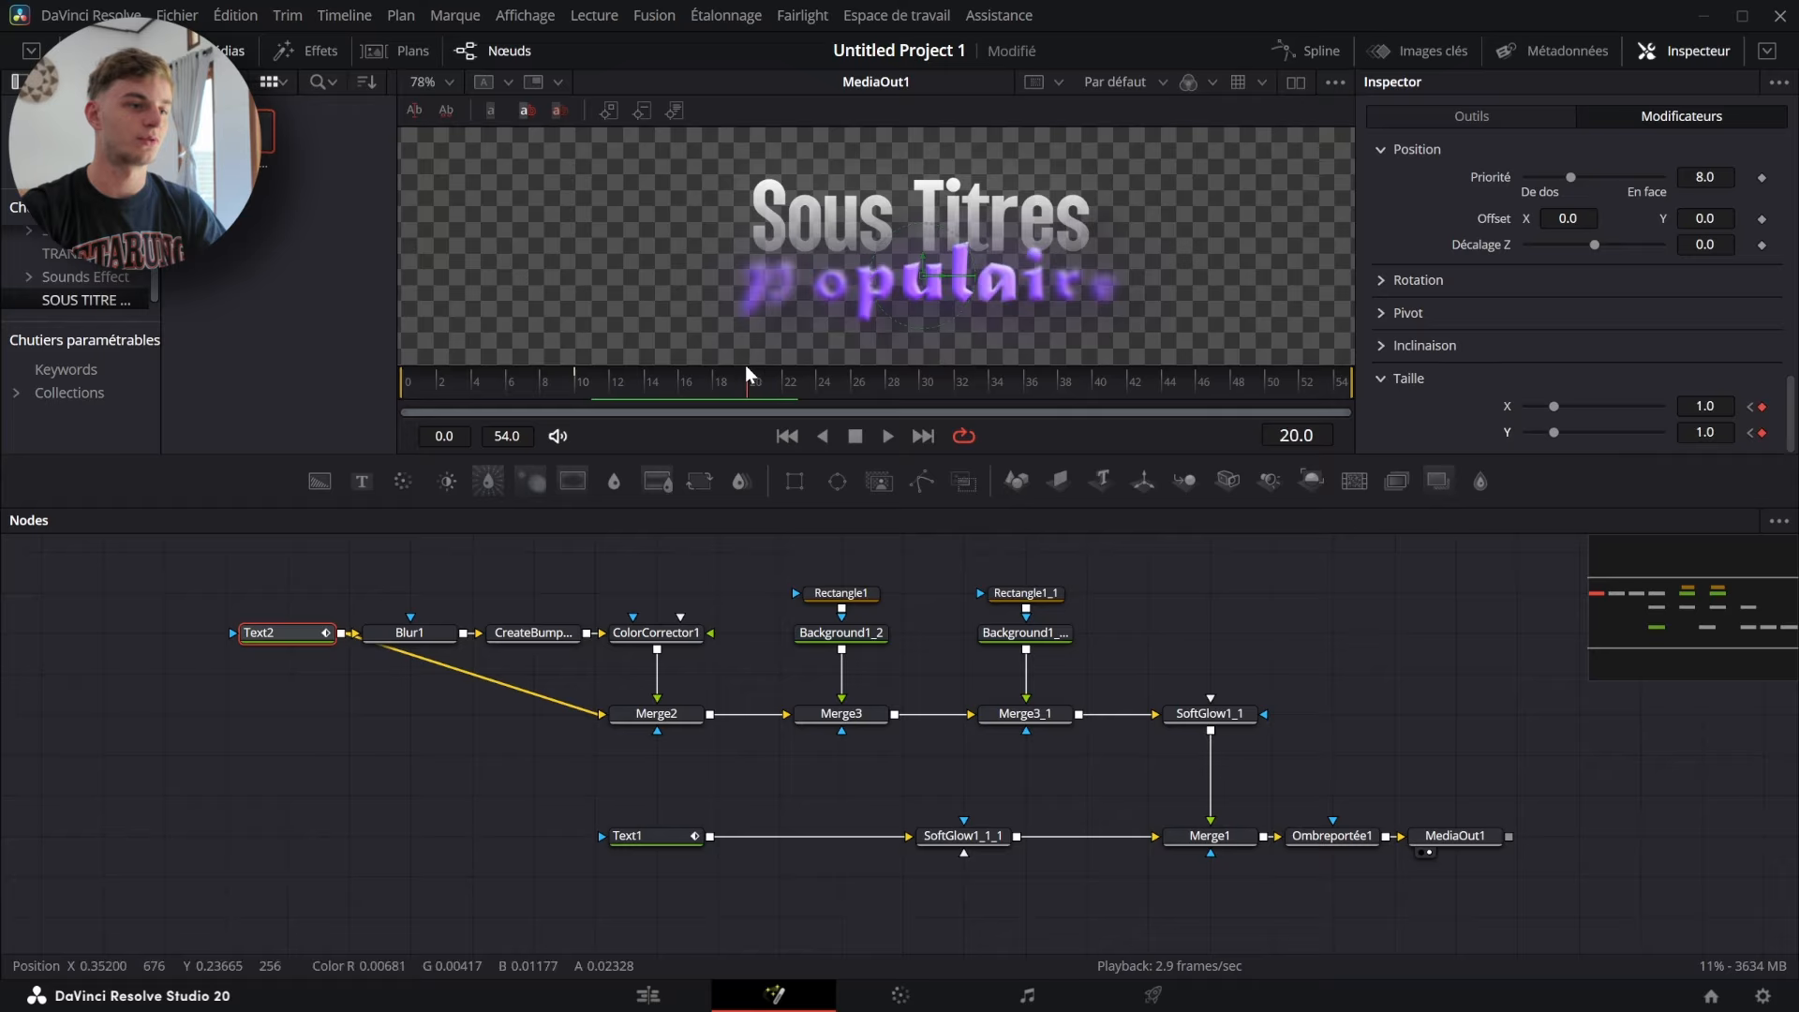
- Scrub back and forth between frames 14 and 19 to examine the letters' size animation
{"action": "left_click", "coordinate": [650, 373]}
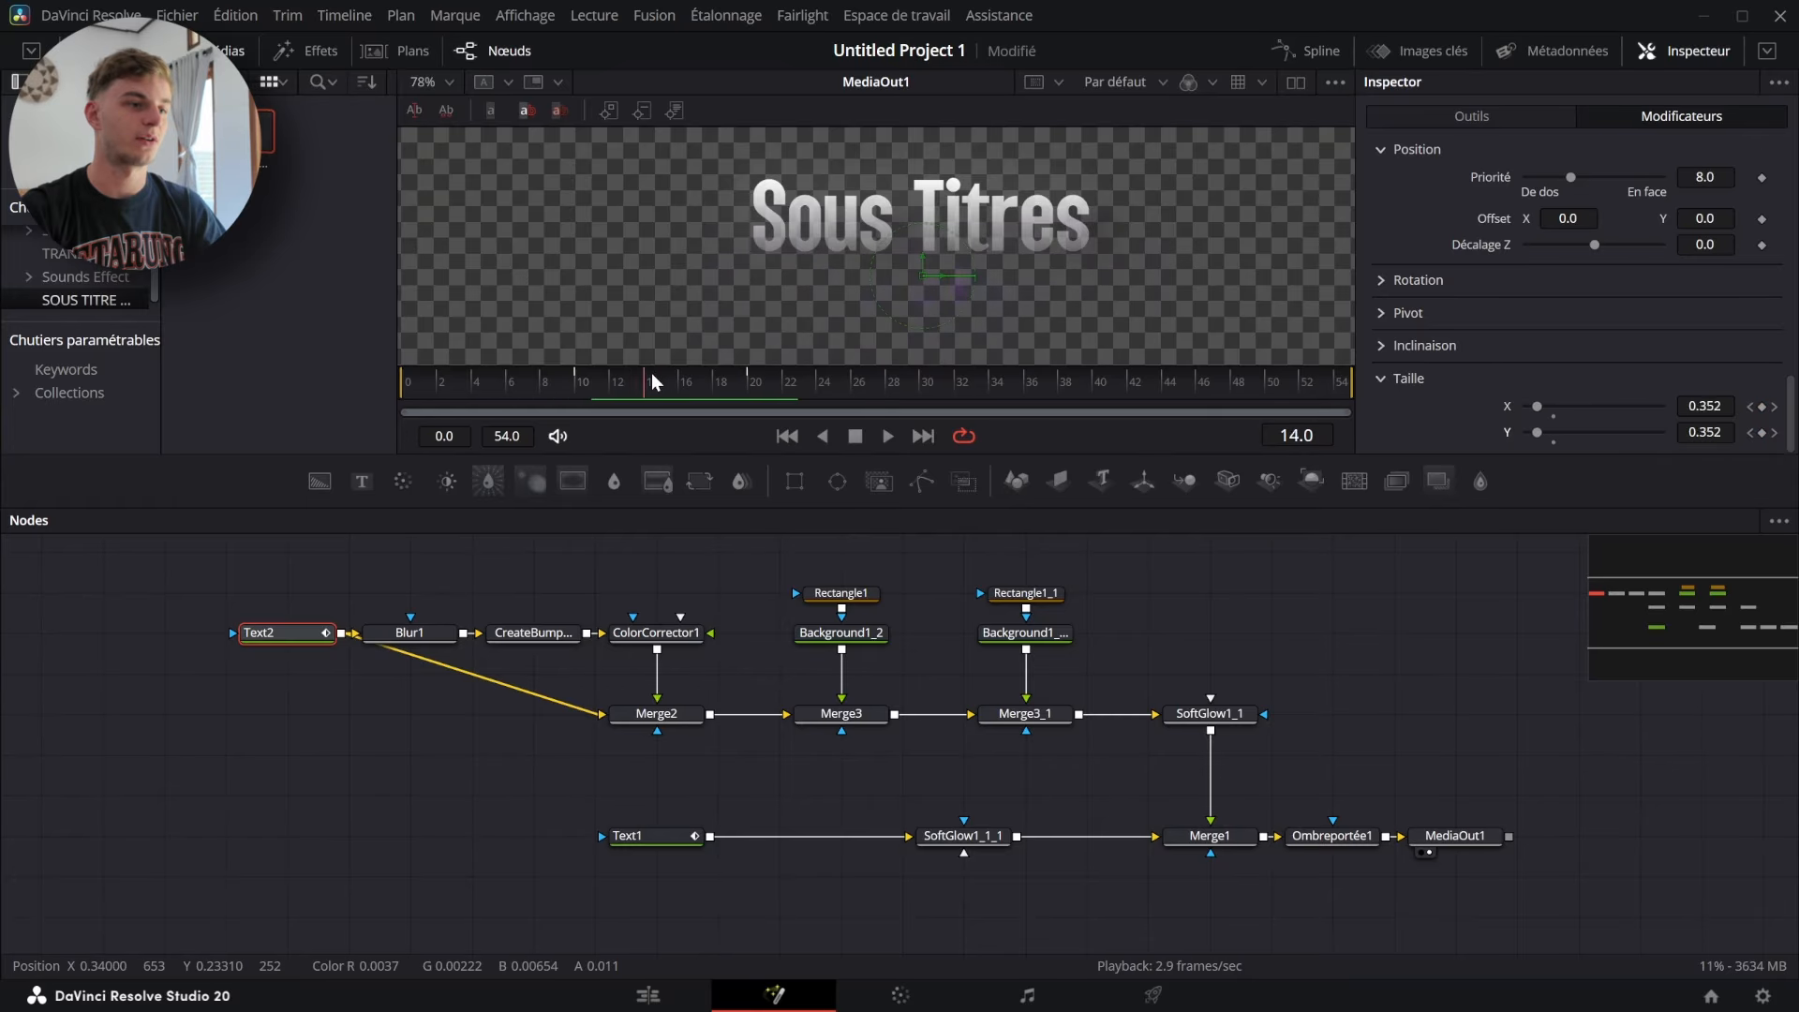
{"action": "left_click", "coordinate": [706, 377]}
{"action": "left_click", "coordinate": [650, 384]}
{"action": "left_click", "coordinate": [730, 379]}
- Set Follower1's letter order to Gauche à droite and scrub through the reveal
{"action": "scroll", "coordinate": [1594, 236], "scroll_direction": "up", "scroll_amount": 5}
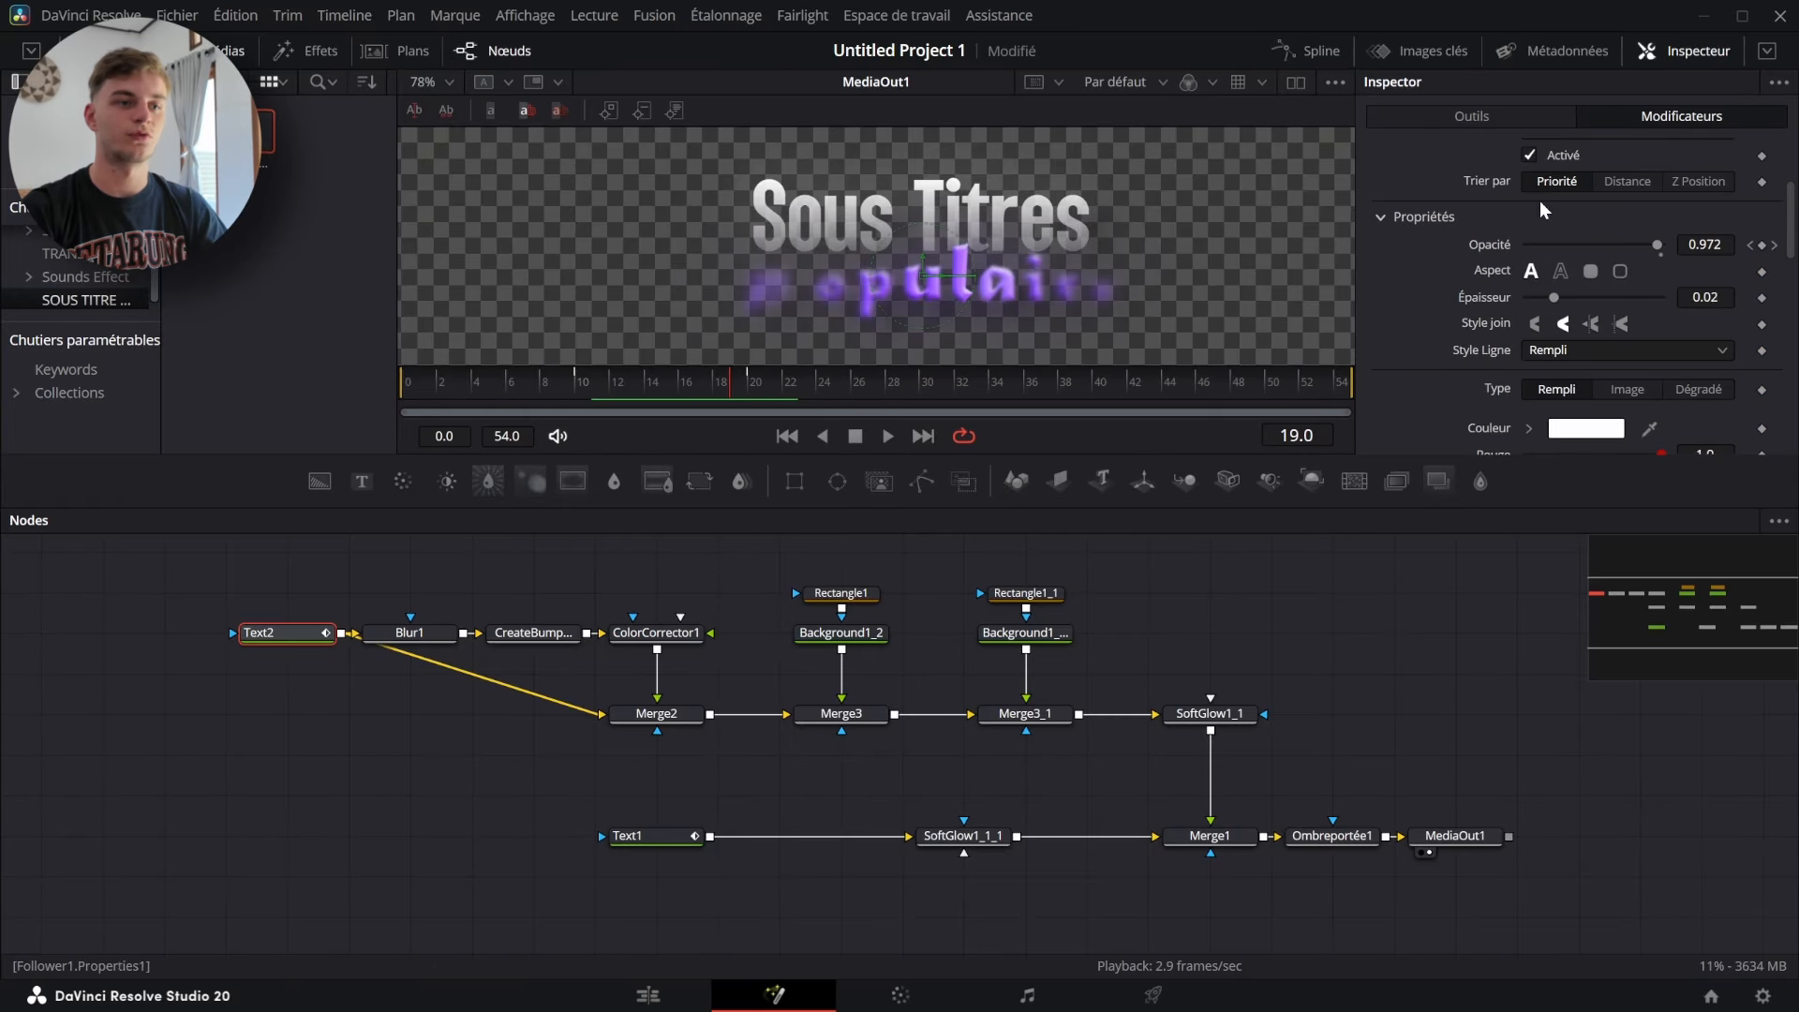
{"action": "left_click", "coordinate": [1451, 197]}
{"action": "left_click", "coordinate": [1584, 271]}
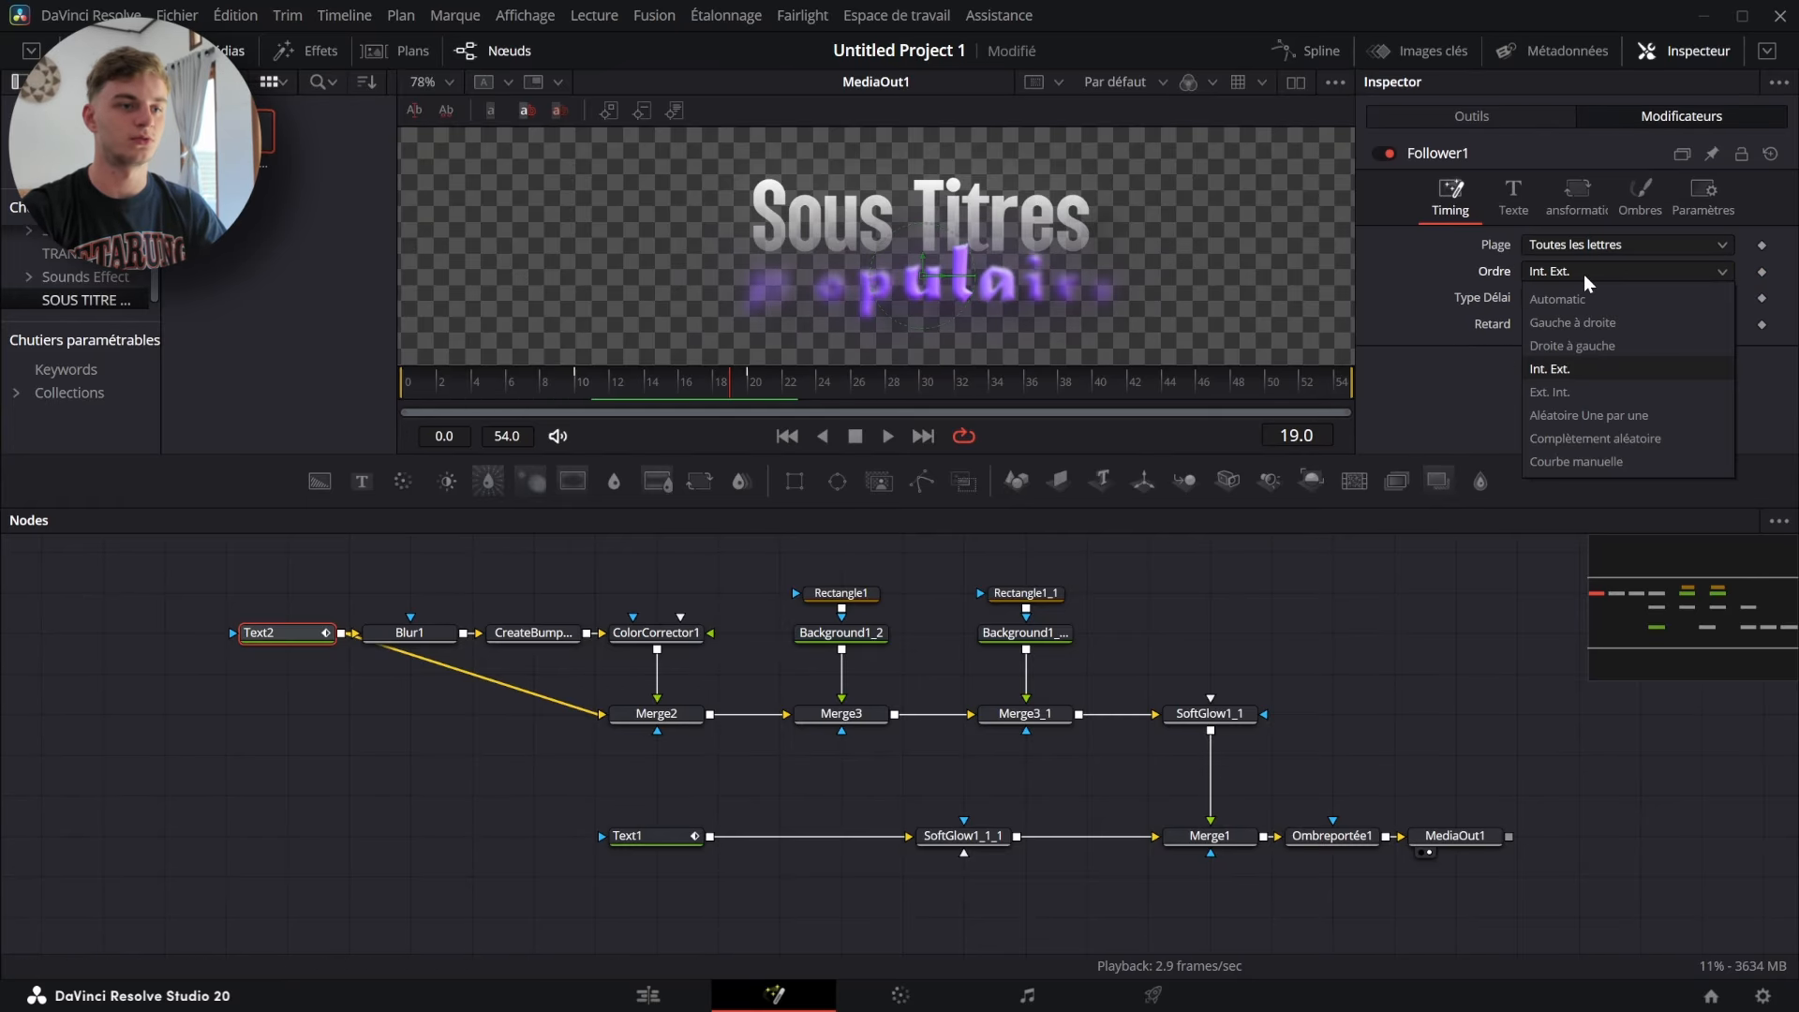
{"action": "left_click", "coordinate": [1576, 321]}
{"action": "left_click", "coordinate": [621, 379]}
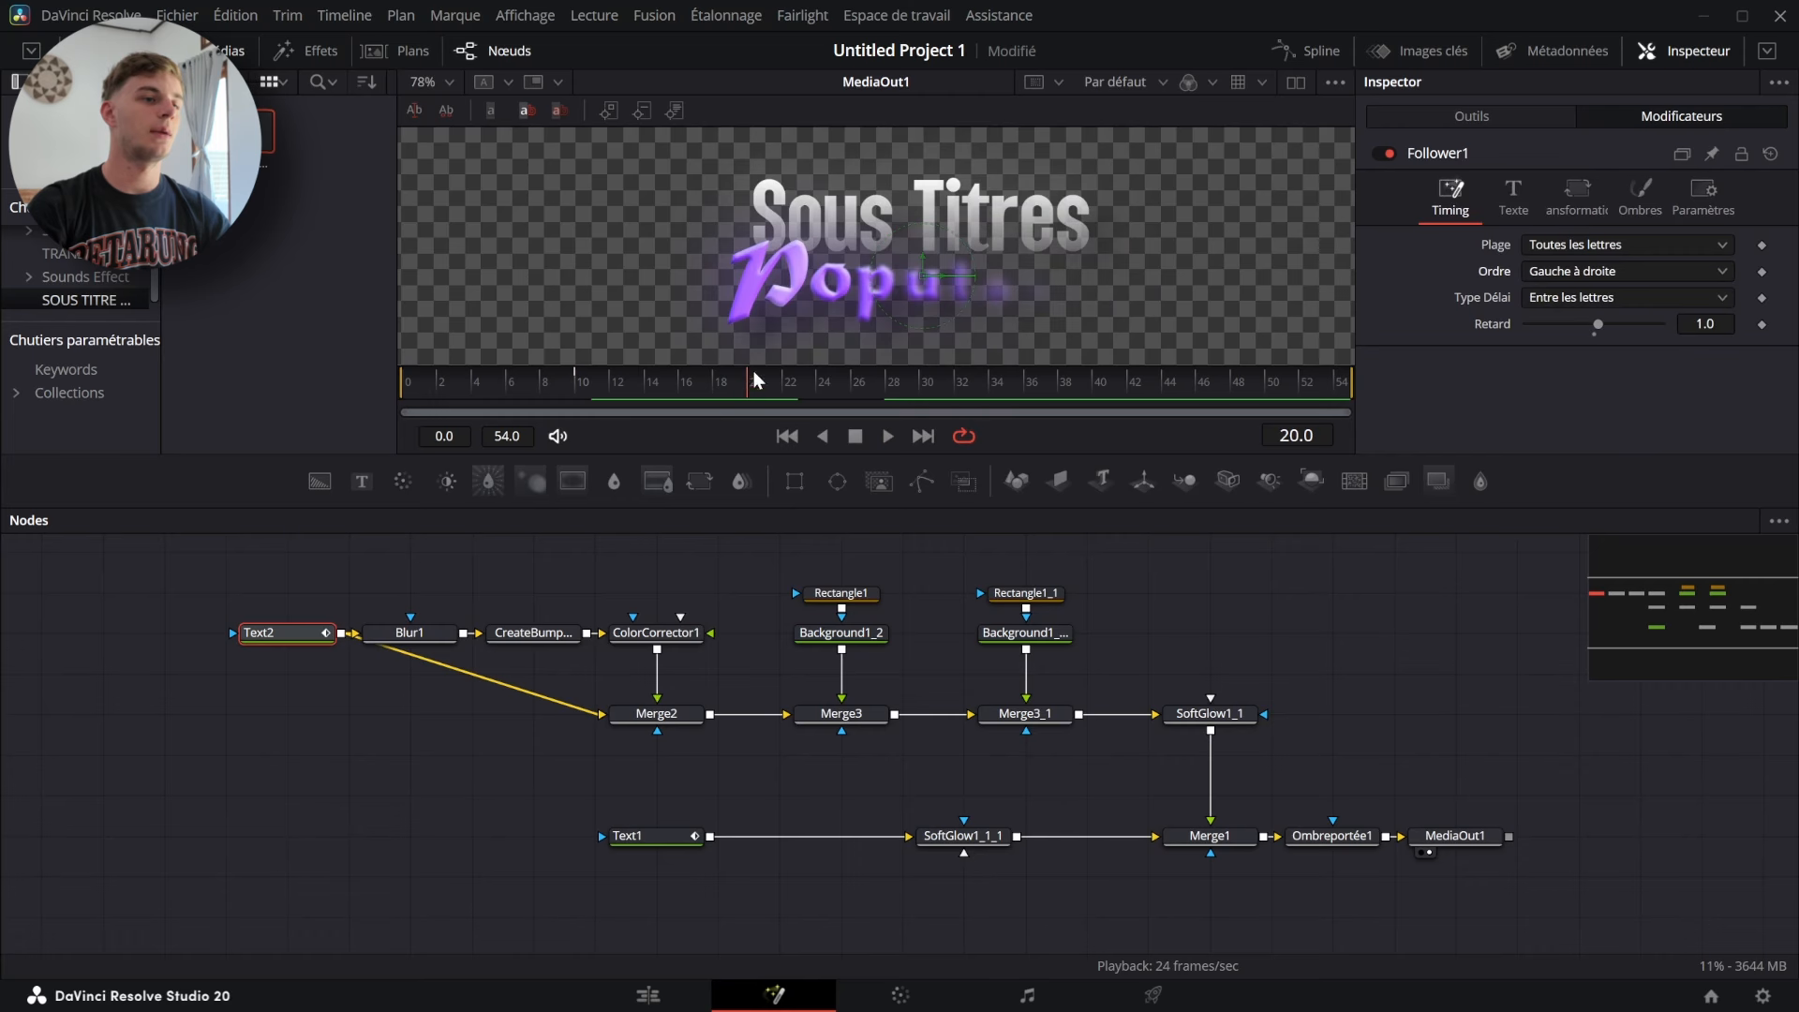
- Apply an overshooting easing preset to Text2's Follower1 curves in the Spline editor and play back the reveal
{"action": "left_click", "coordinate": [1318, 47]}
{"action": "left_click", "coordinate": [52, 604]}
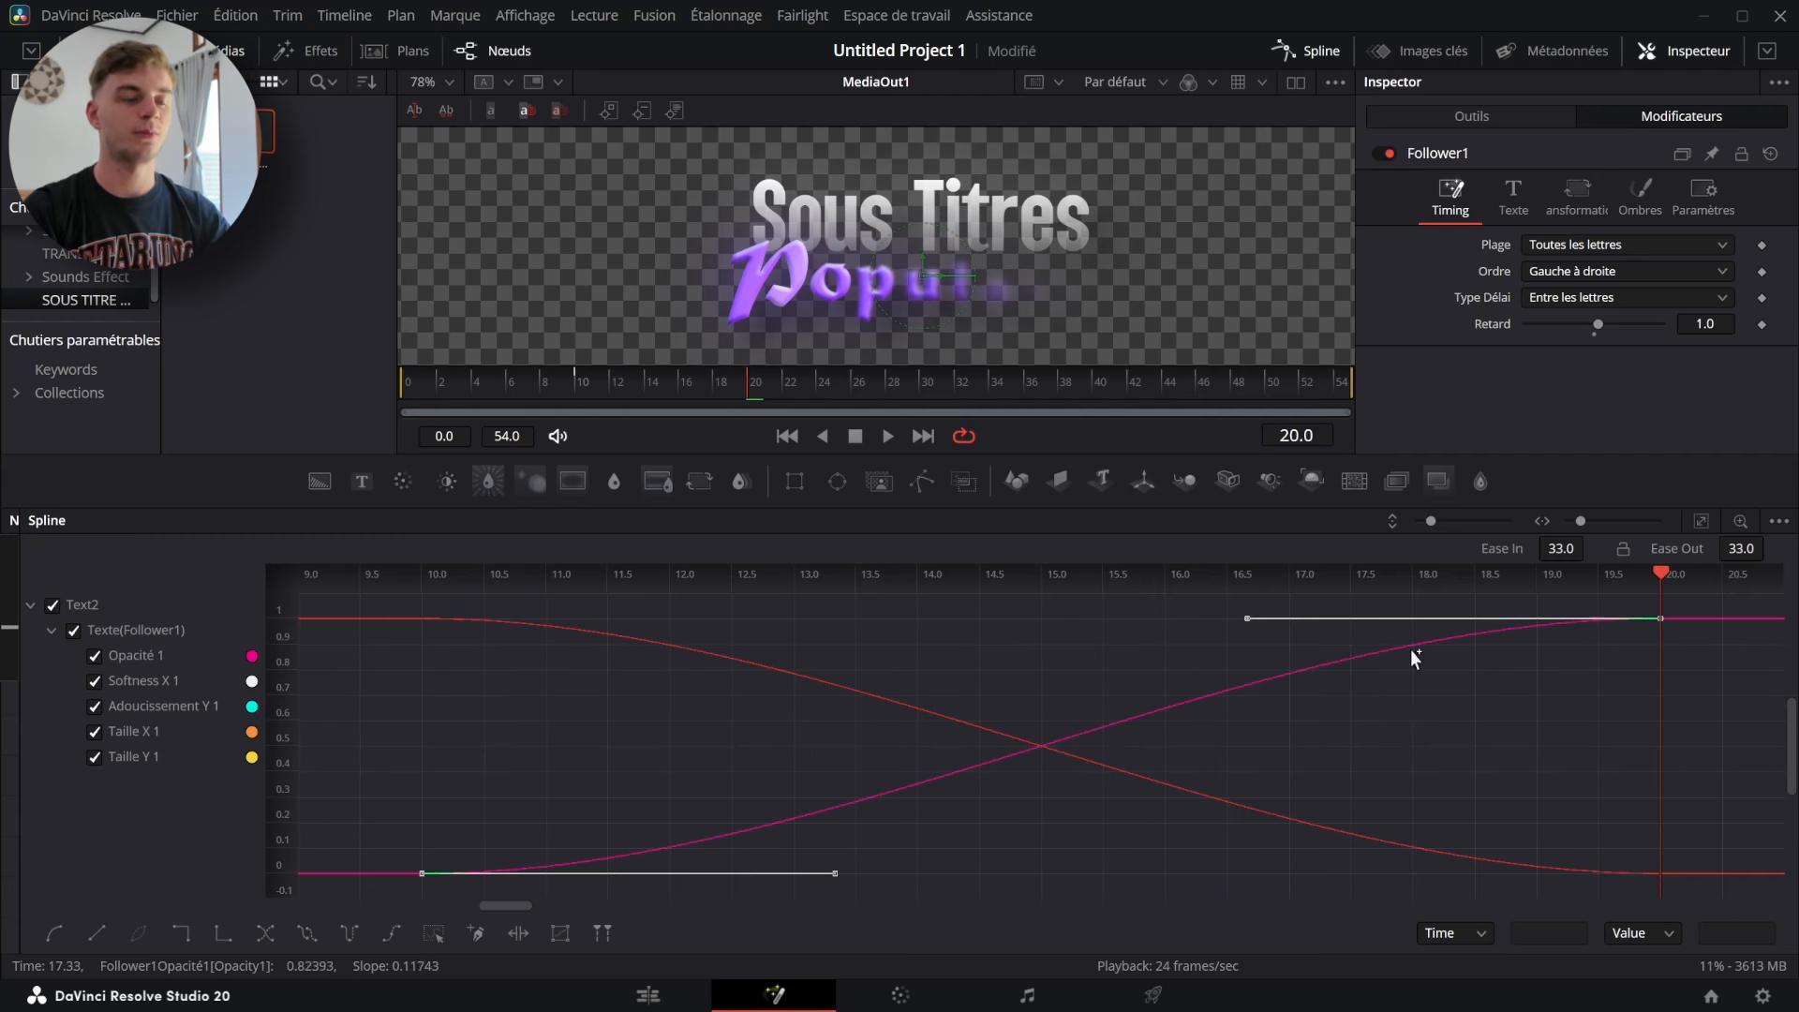
{"action": "right_click", "coordinate": [1349, 671]}
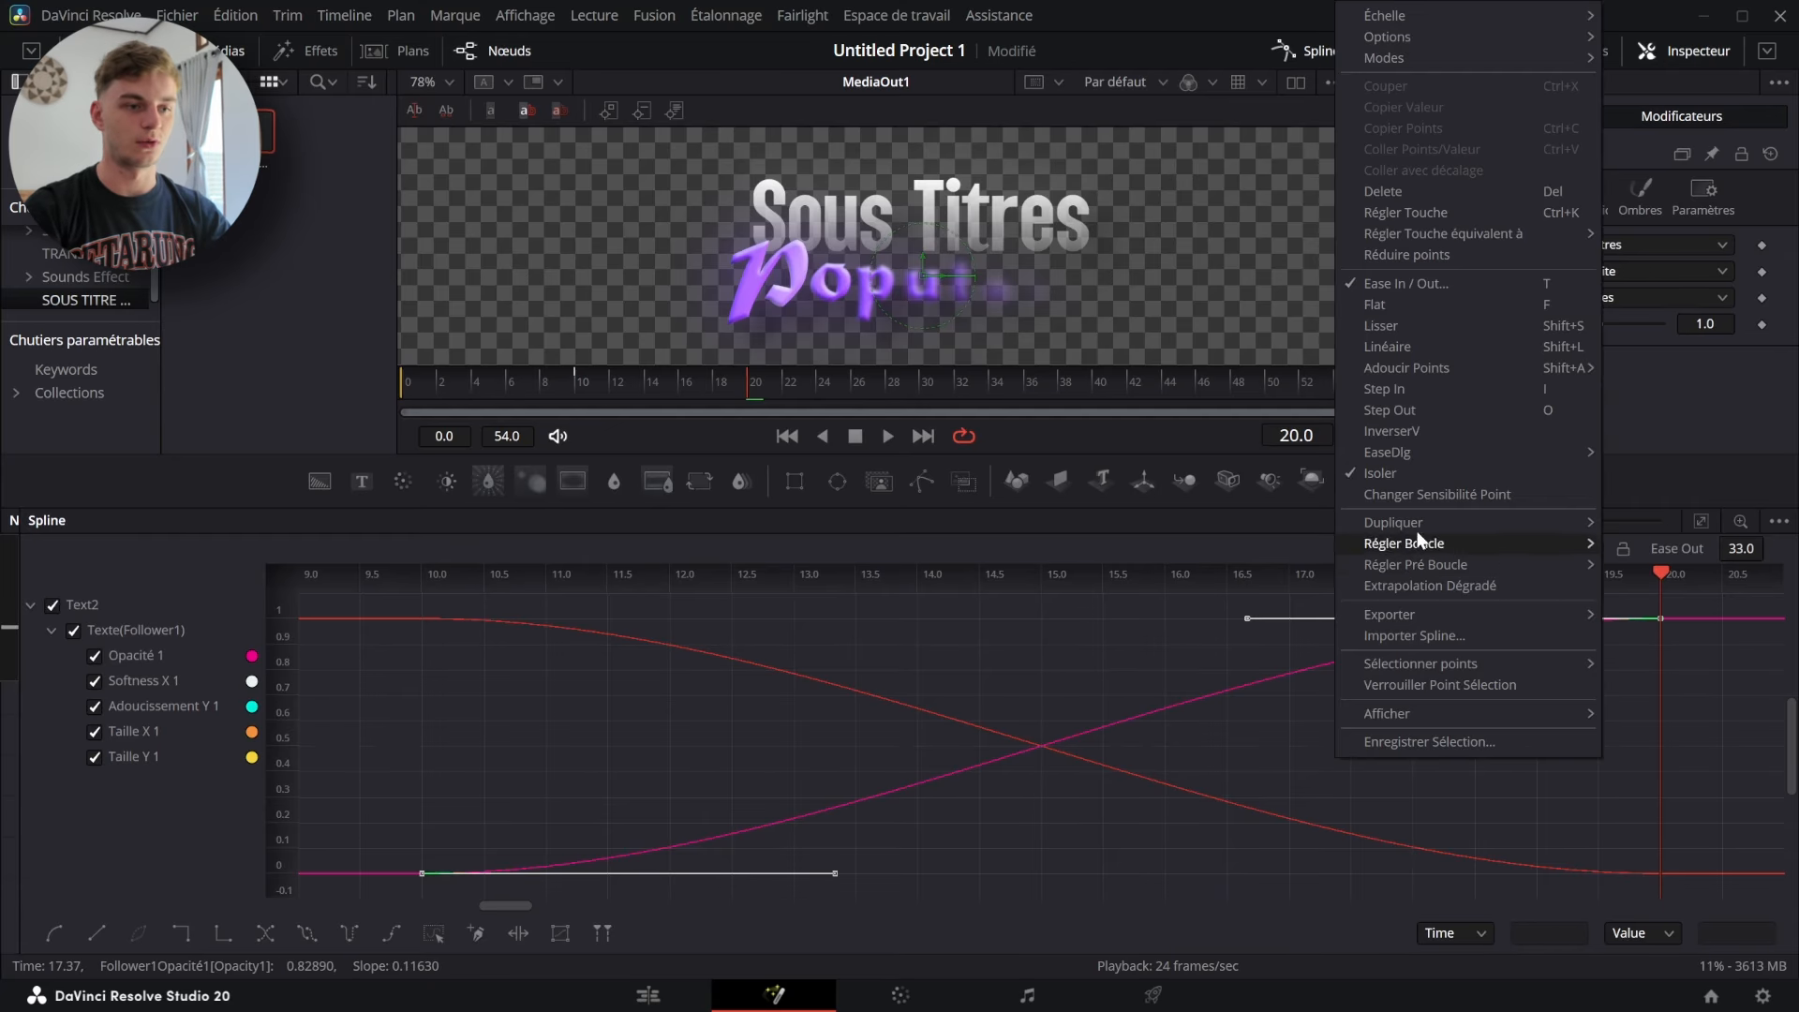
{"action": "mouse_move", "coordinate": [1447, 453]}
{"action": "left_click", "coordinate": [1678, 600]}
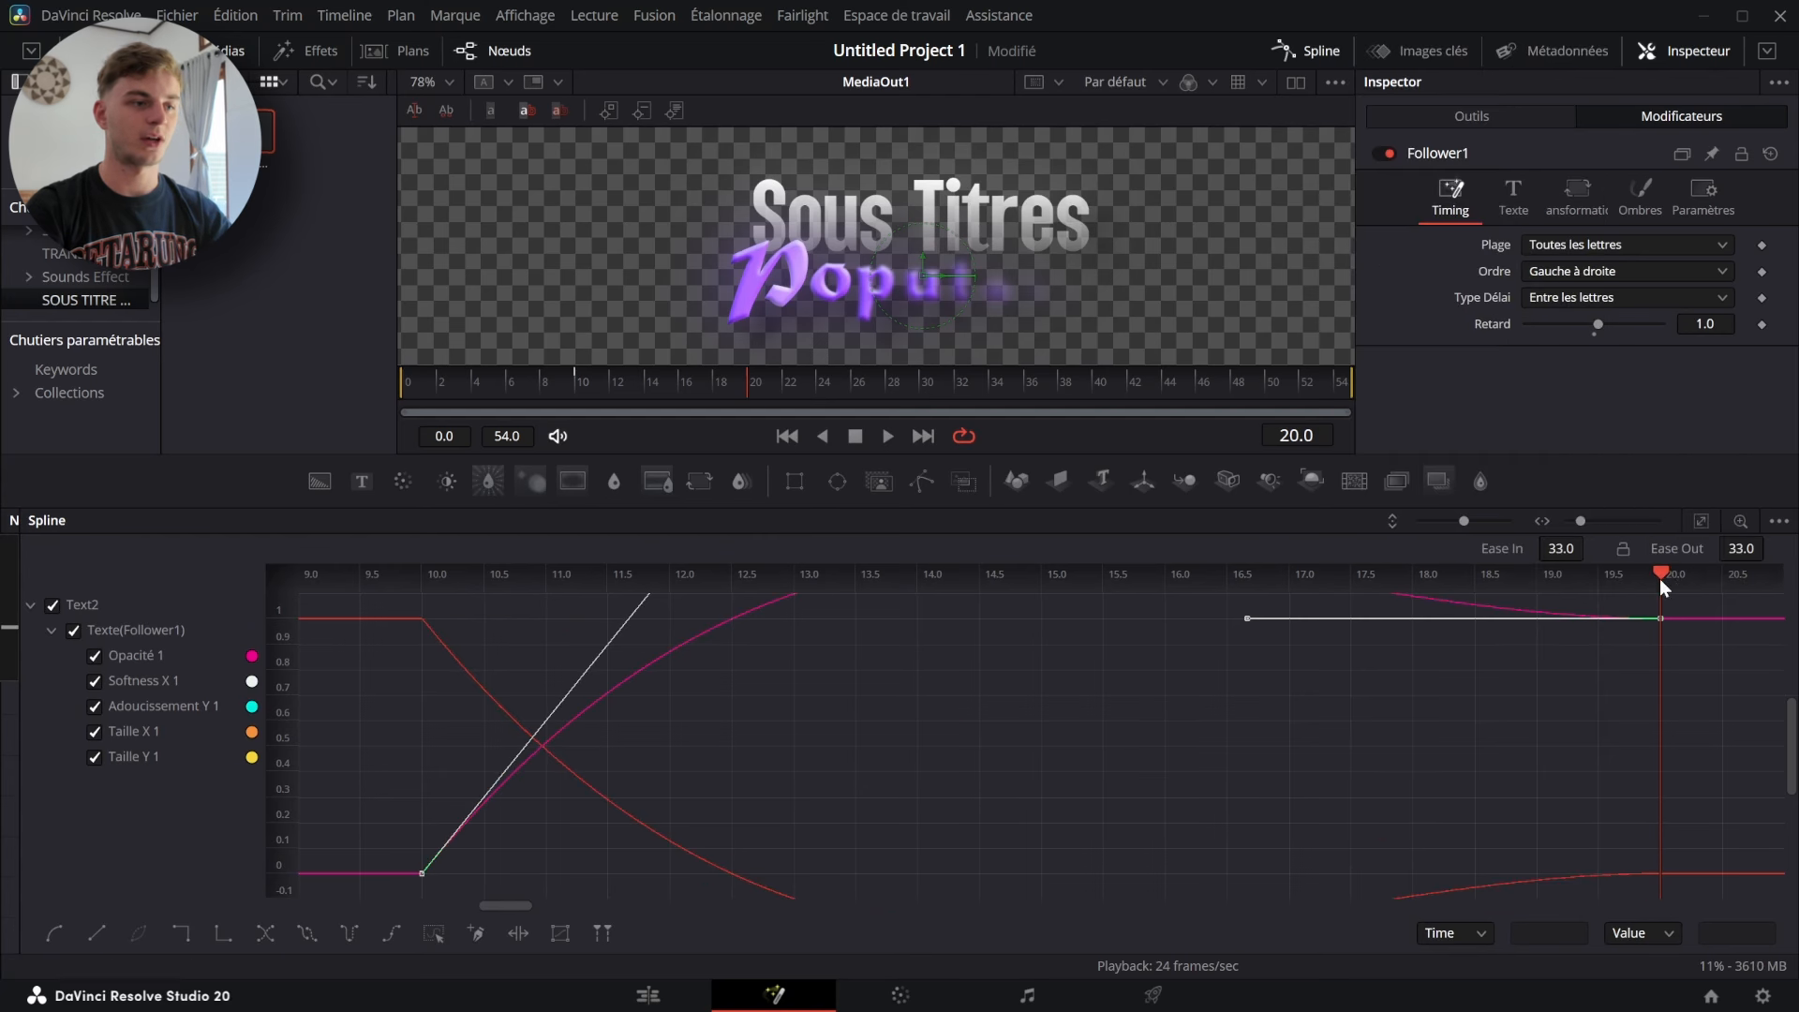
{"action": "left_click_drag", "start_coordinate": [790, 380], "coordinate": [592, 397]}
{"action": "key", "text": "space"}
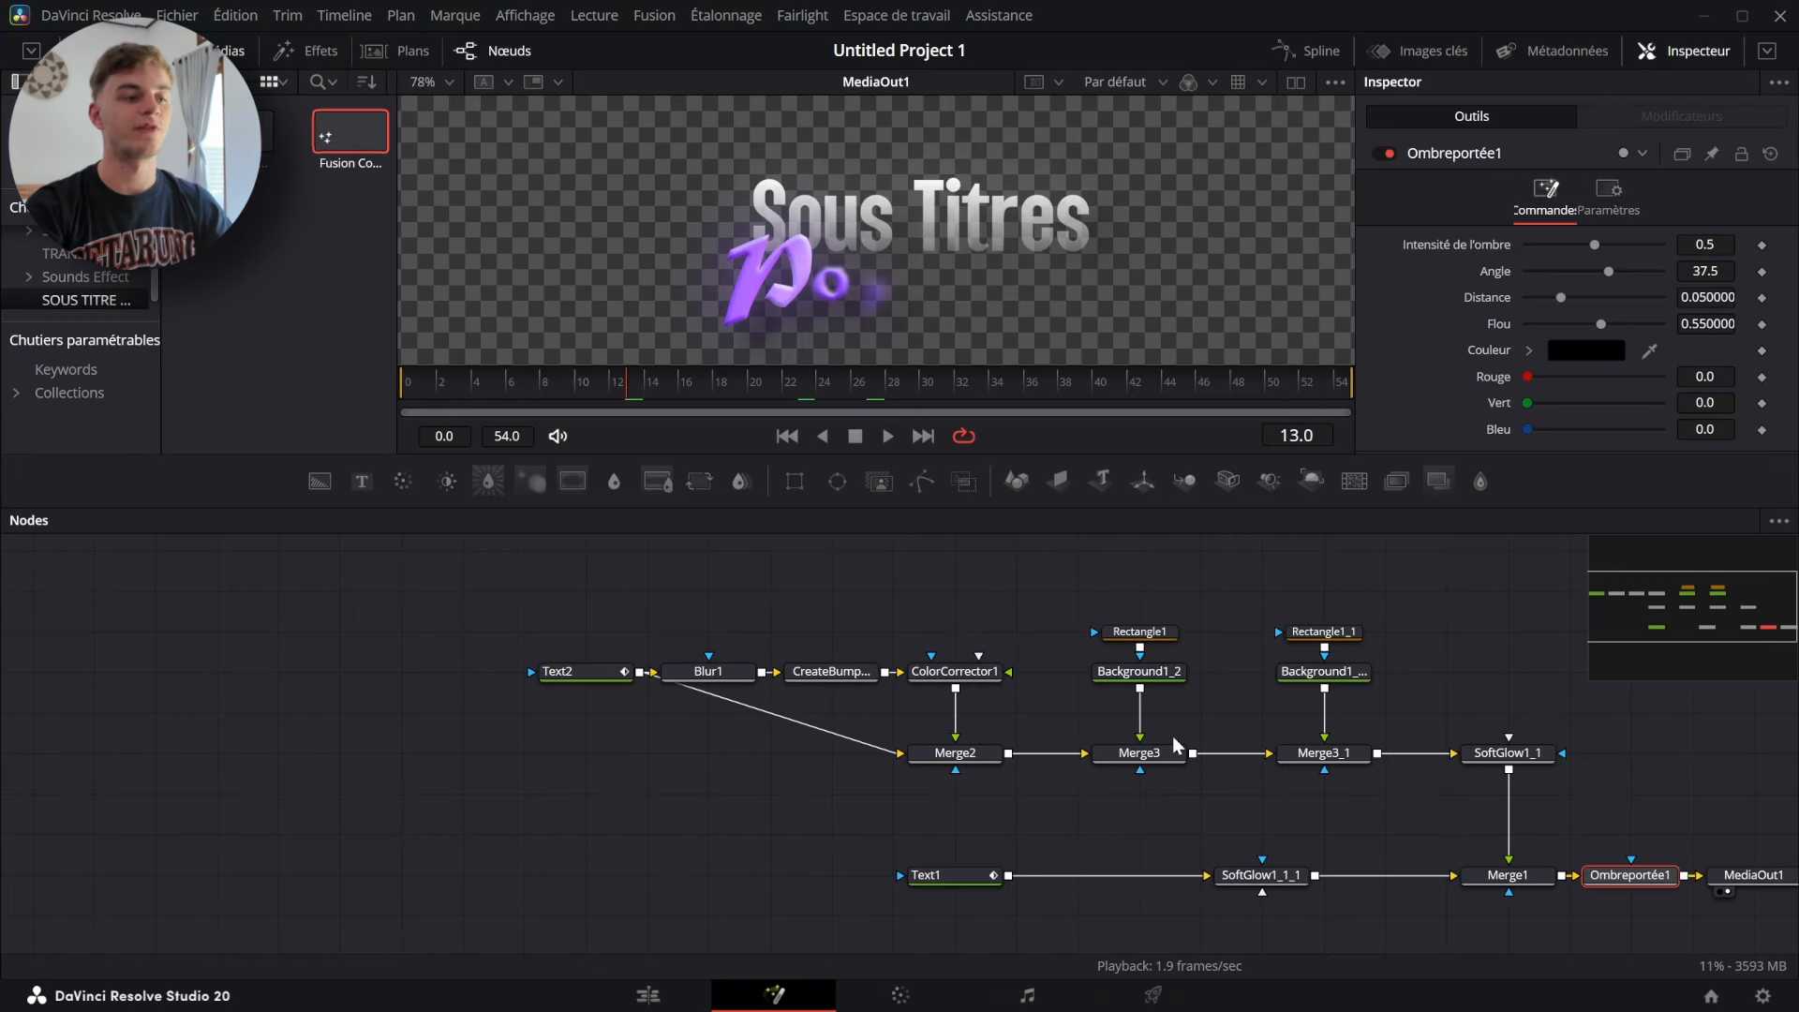
- Remove the Follower modifier from Text1's text
{"action": "left_click_drag", "start_coordinate": [1174, 739], "coordinate": [1026, 749]}
{"action": "left_click", "coordinate": [825, 886]}
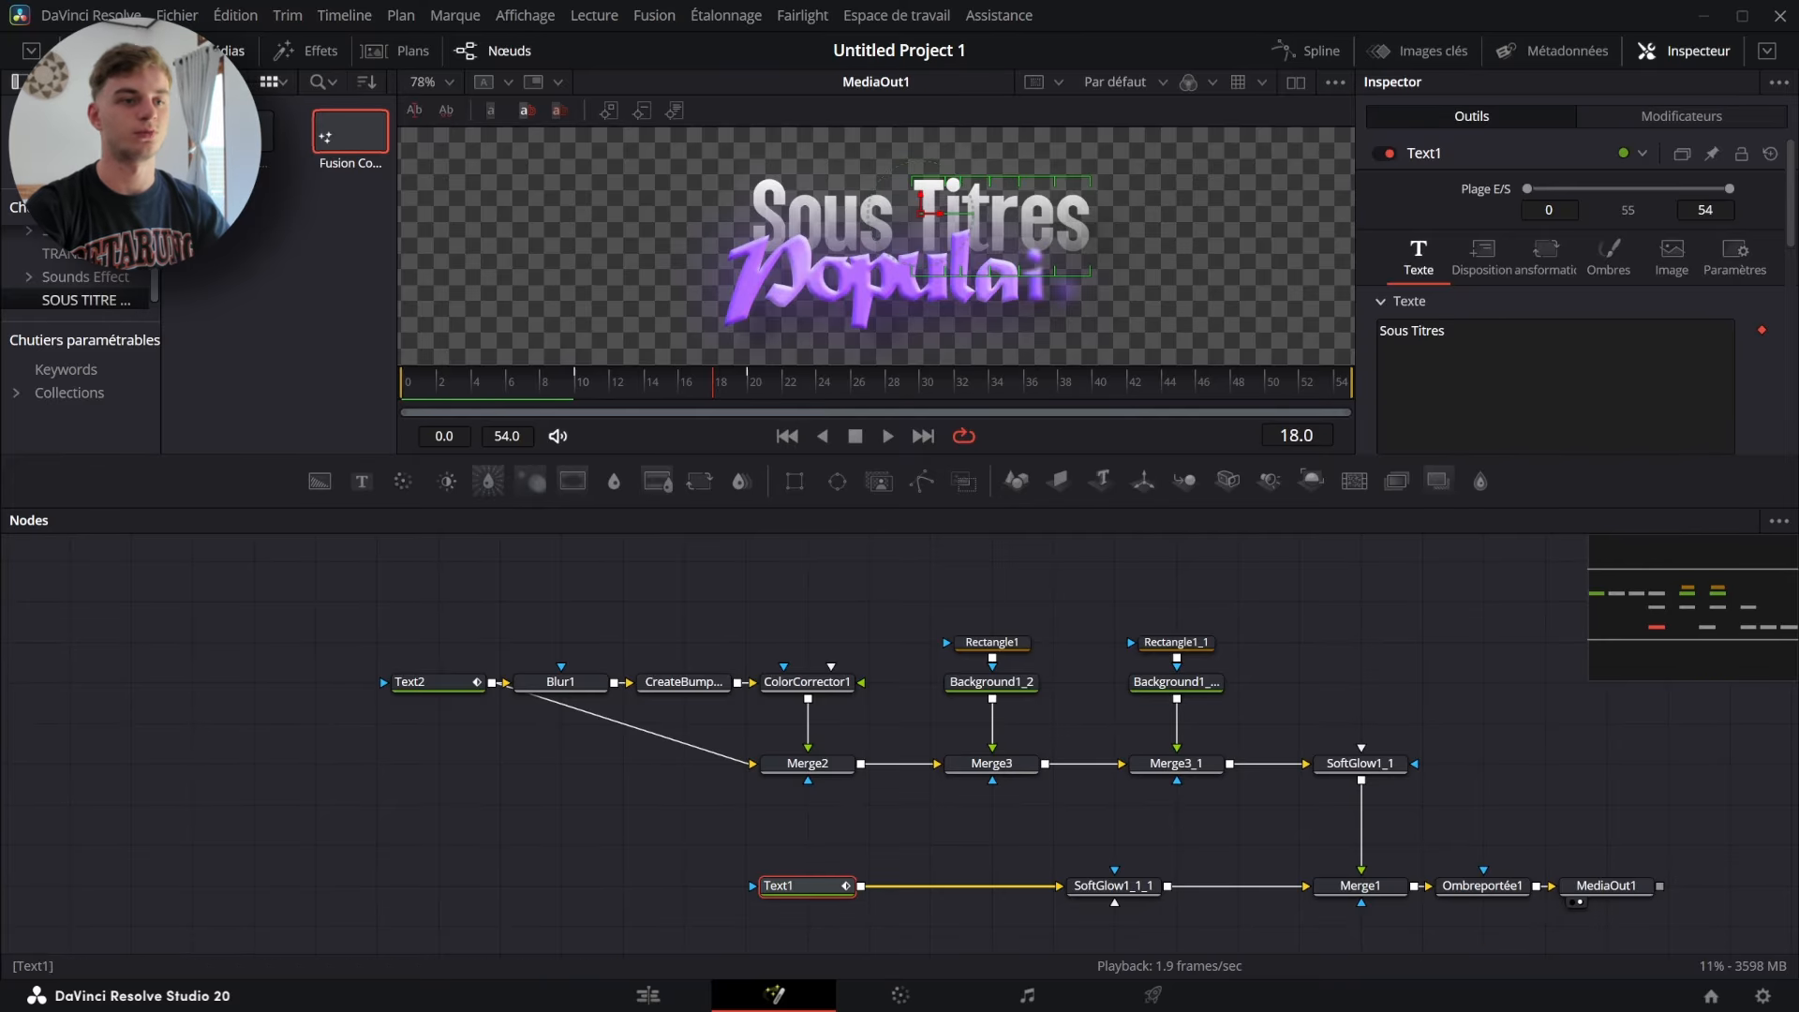
{"action": "left_click", "coordinate": [1761, 330]}
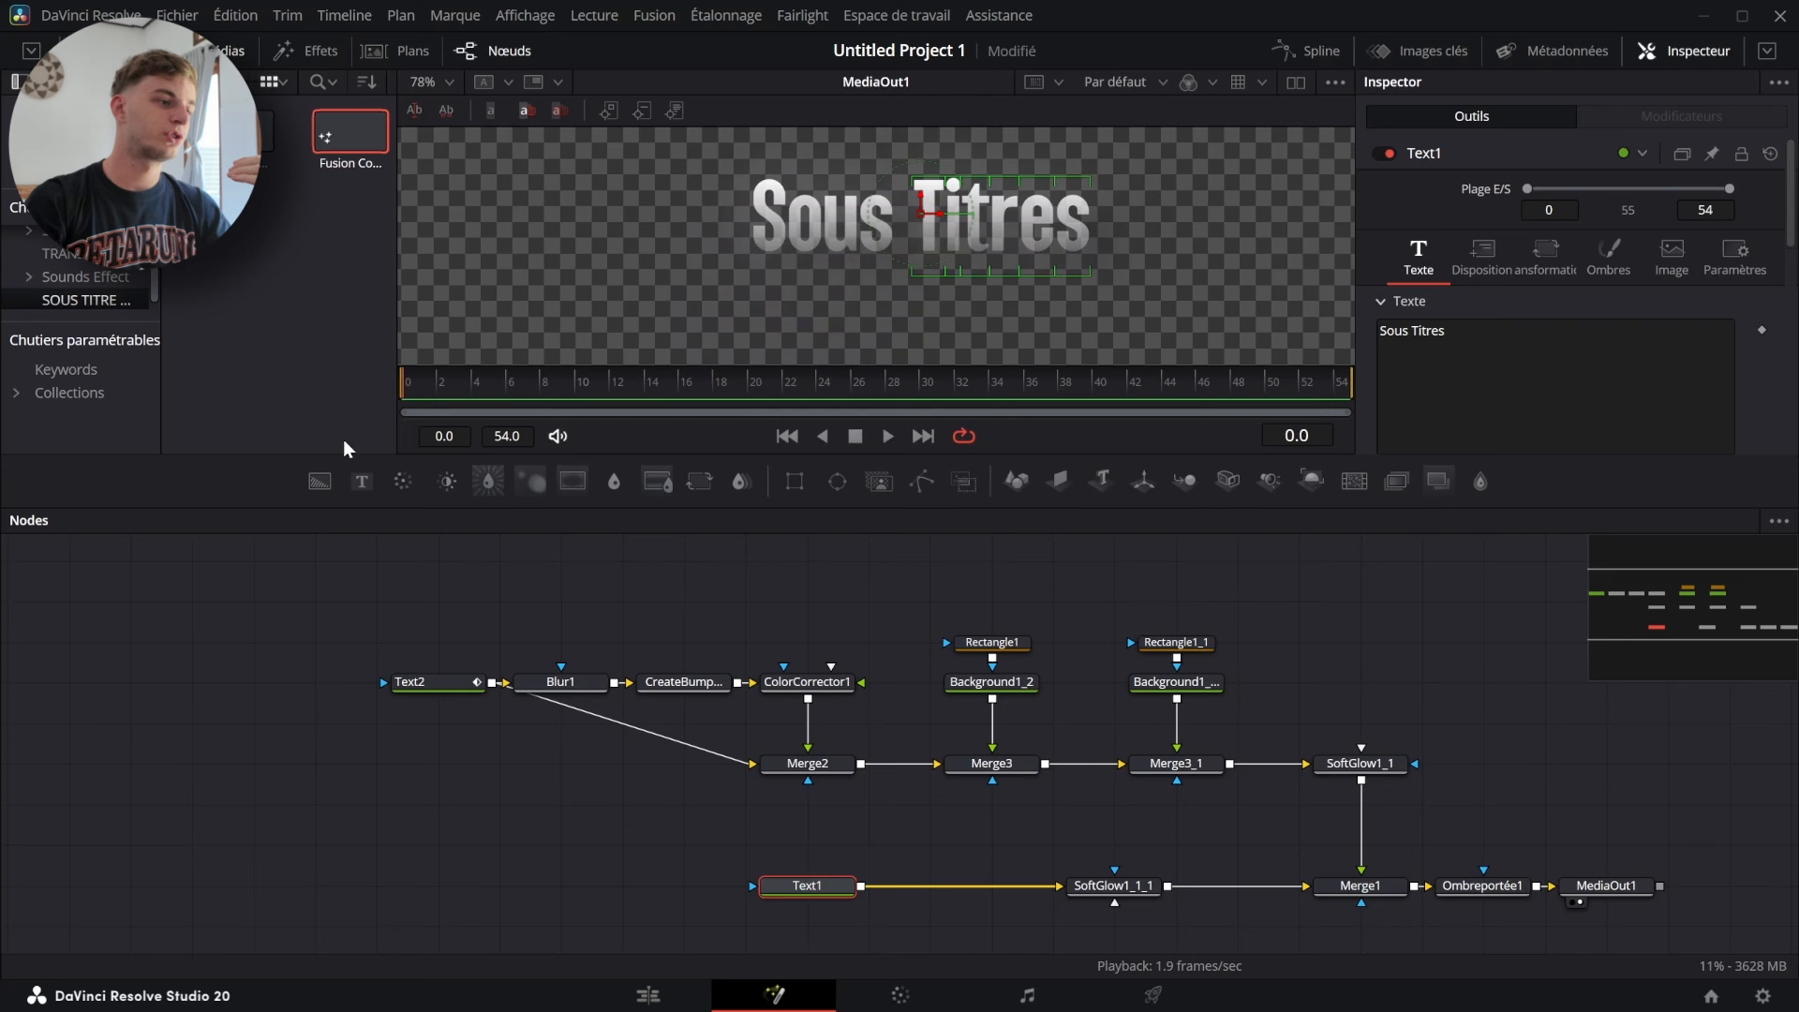
- Move the Sous Titres text down near the middle of the frame, with its centre at about X 0.498, Y 0.488
{"action": "scroll", "coordinate": [868, 261], "scroll_direction": "up", "scroll_amount": 3}
{"action": "scroll", "coordinate": [1089, 239], "scroll_direction": "down", "scroll_amount": 3}
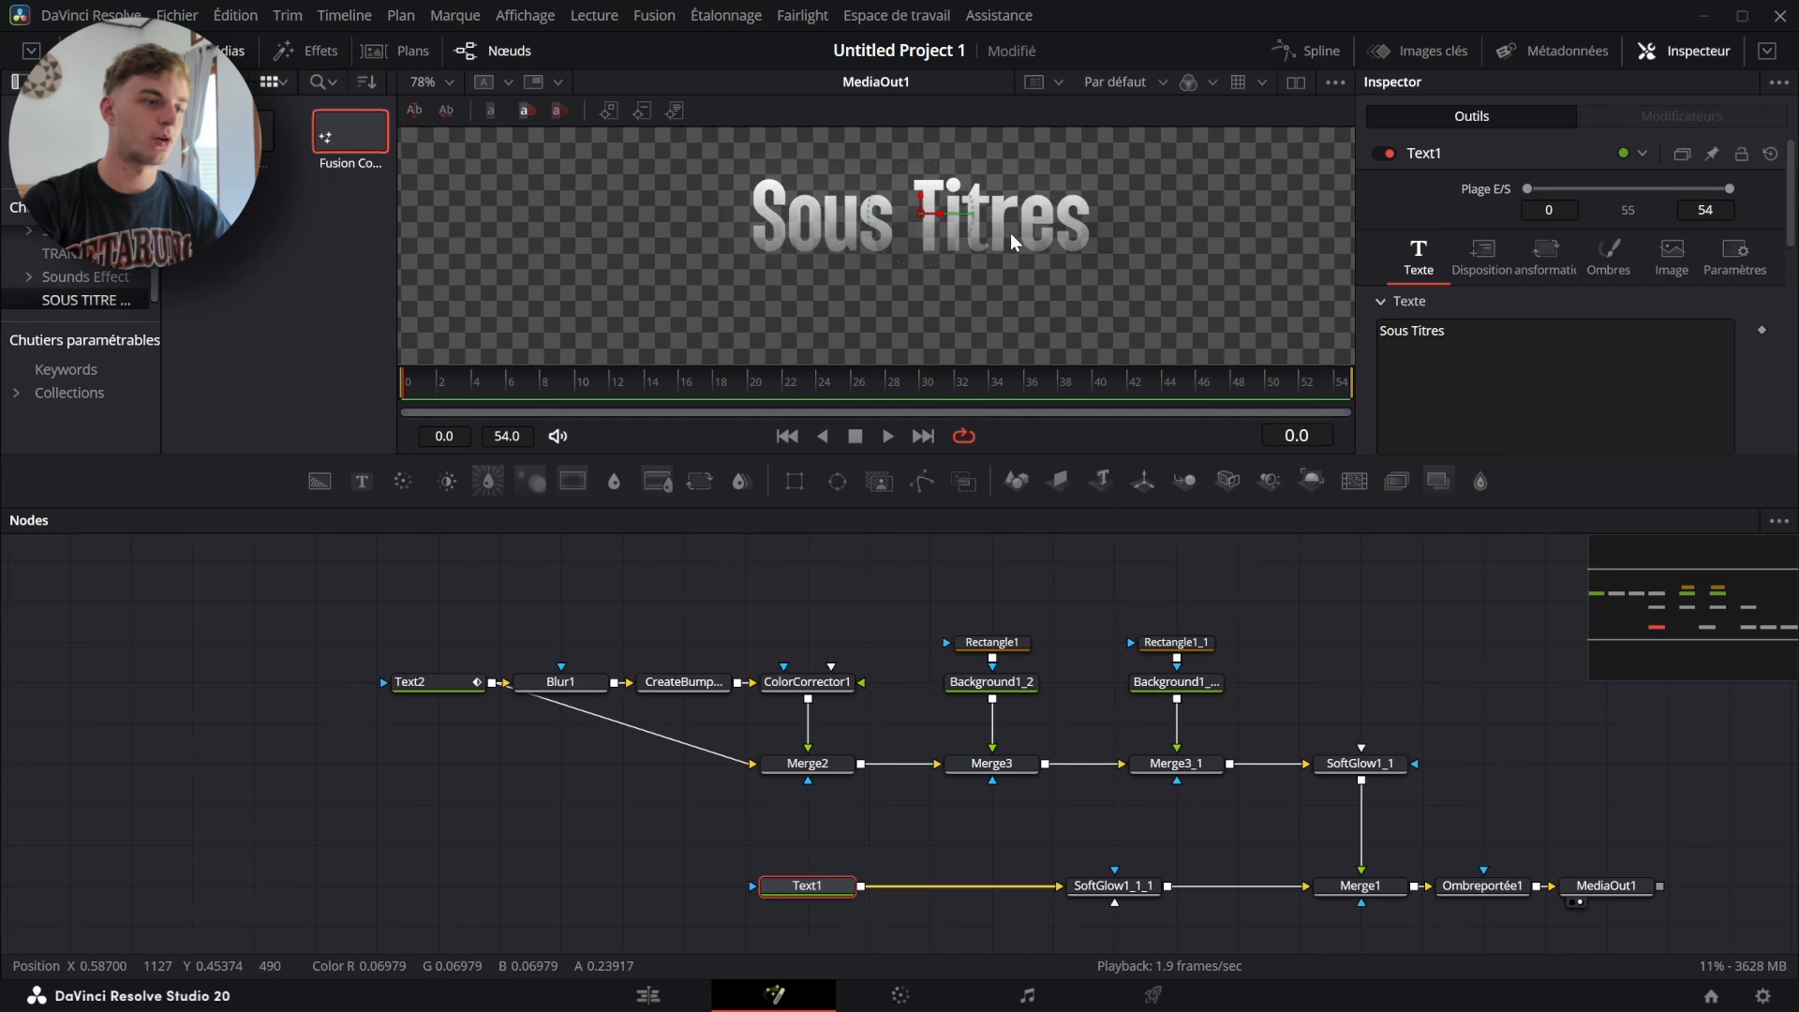
{"action": "scroll", "coordinate": [1014, 242], "scroll_direction": "down", "scroll_amount": 2}
{"action": "left_click_drag", "start_coordinate": [949, 193], "coordinate": [949, 236]}
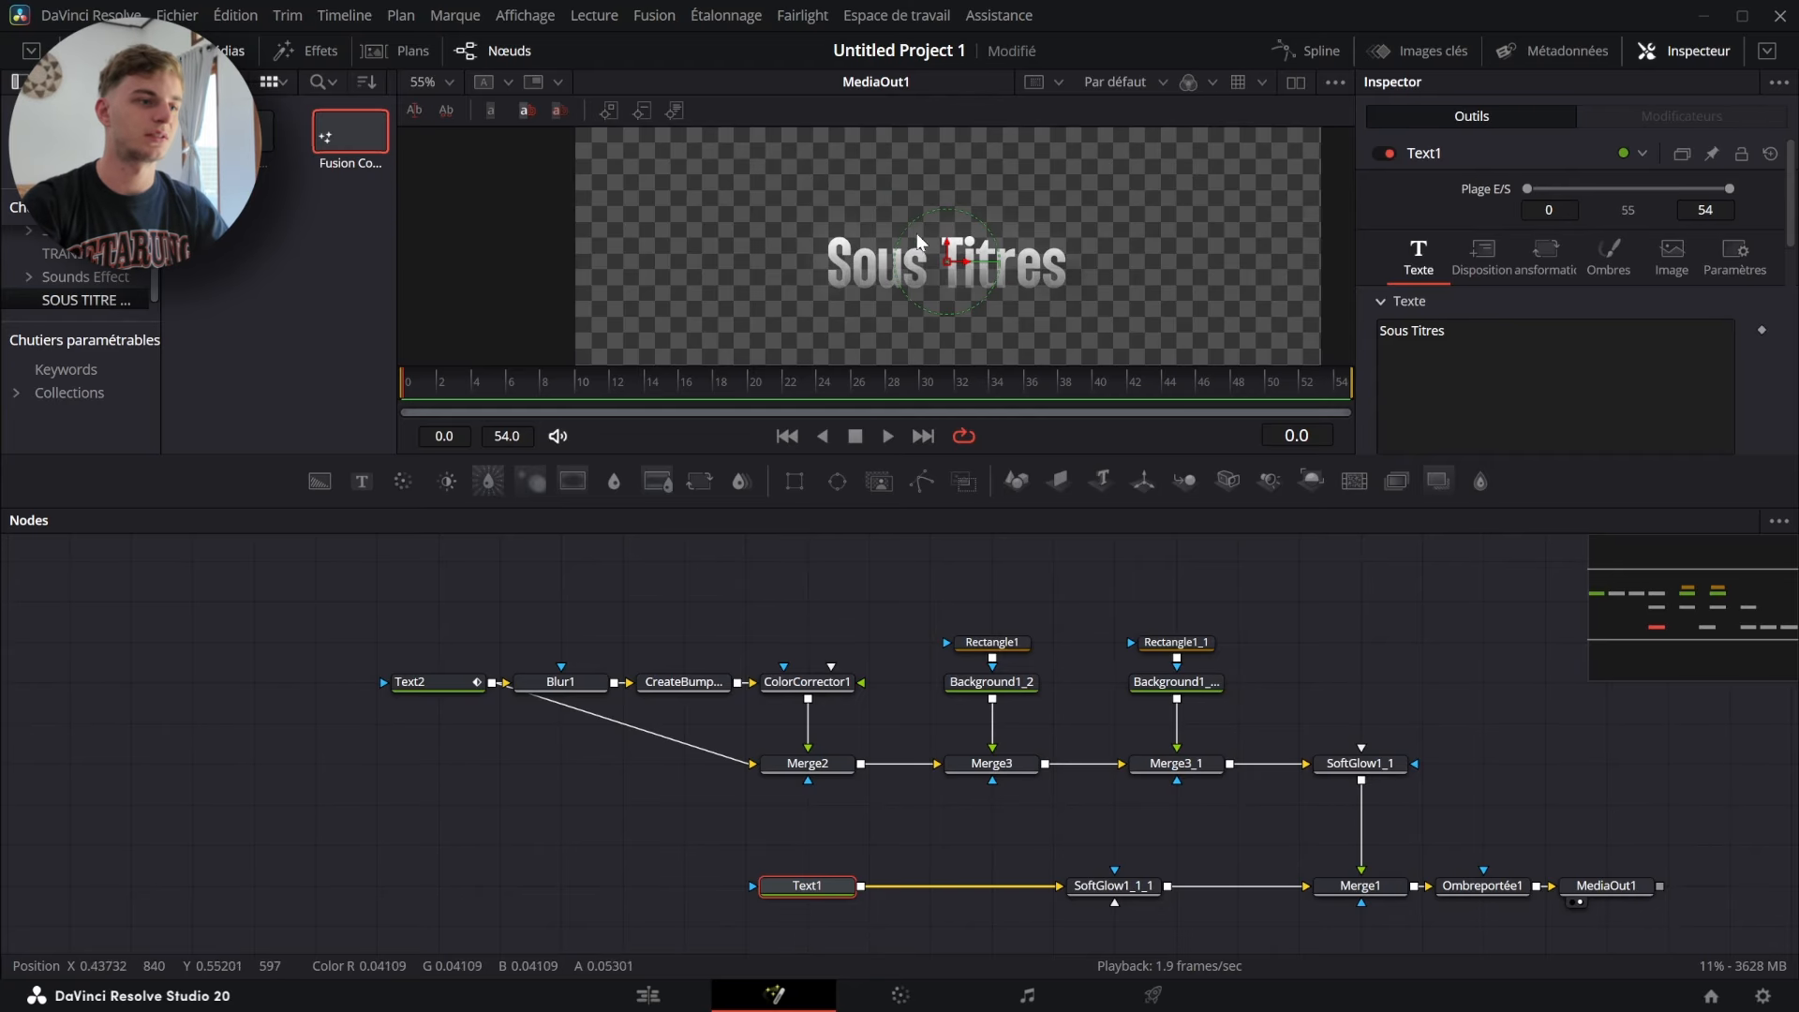
- At frame 0, keyframe Text1's shading opacity and its layout centre
{"action": "left_click", "coordinate": [1603, 251]}
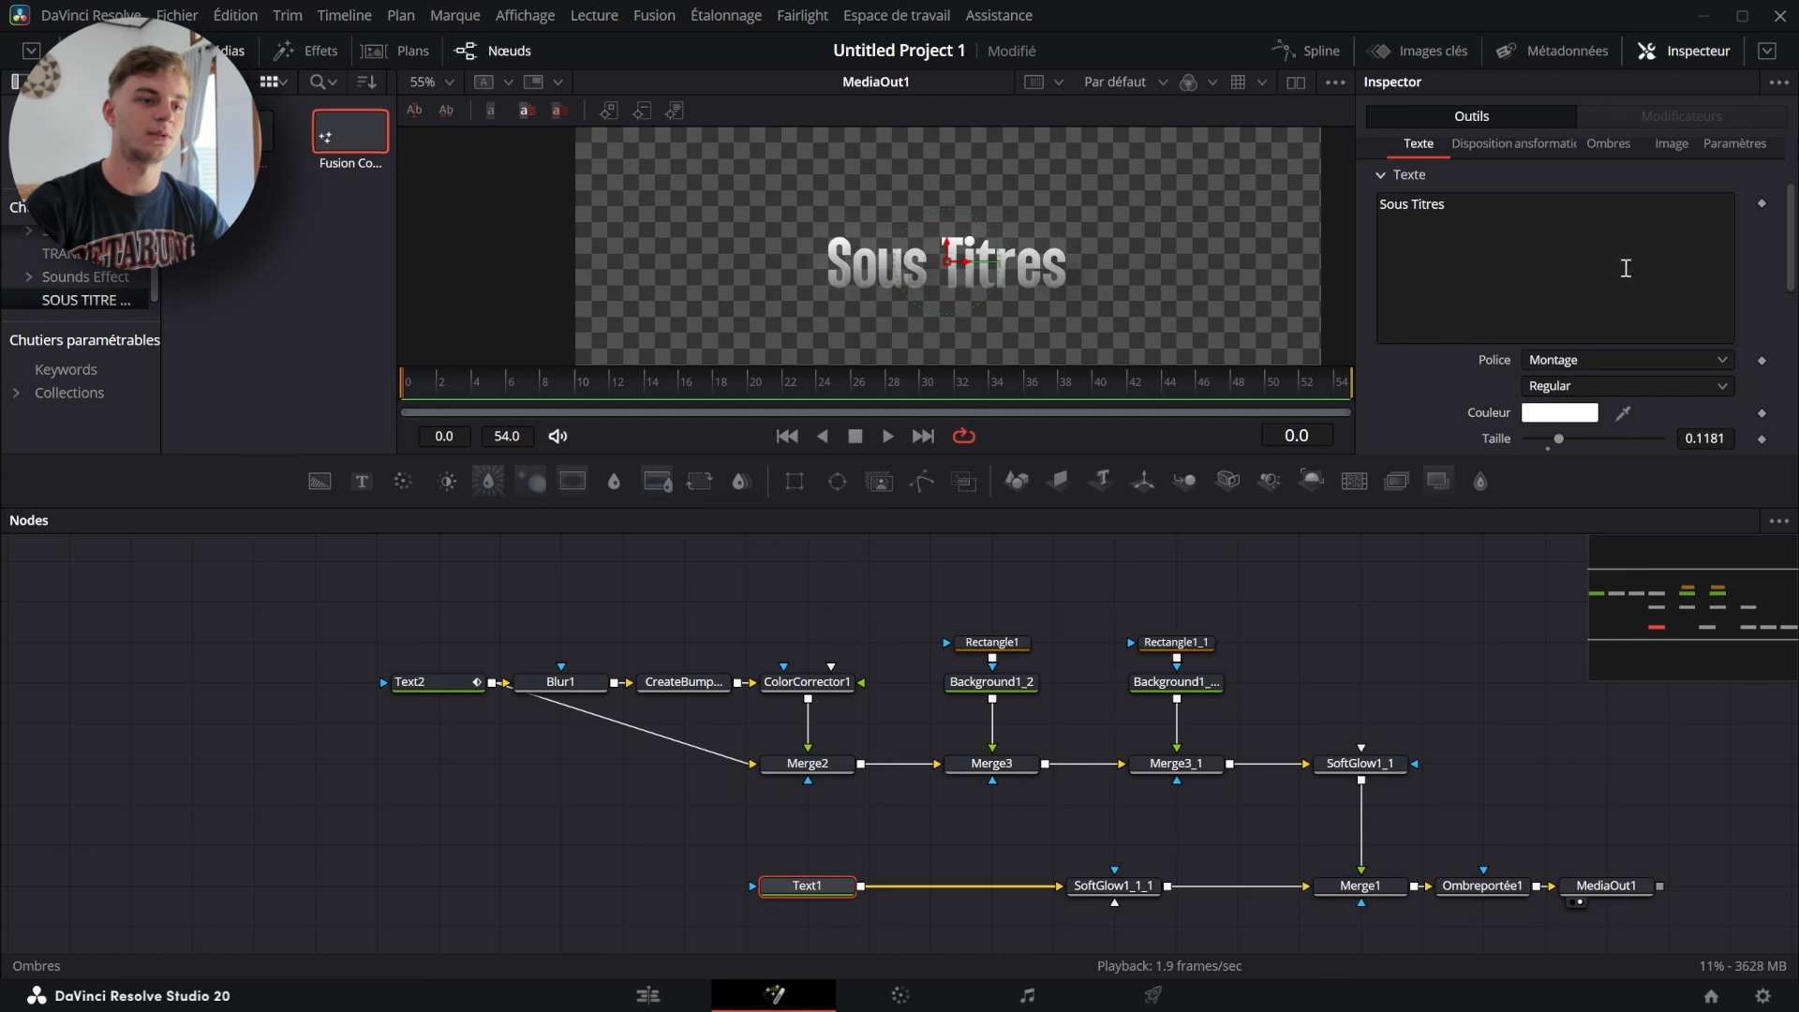
{"action": "scroll", "coordinate": [1765, 369], "scroll_direction": "down", "scroll_amount": 3}
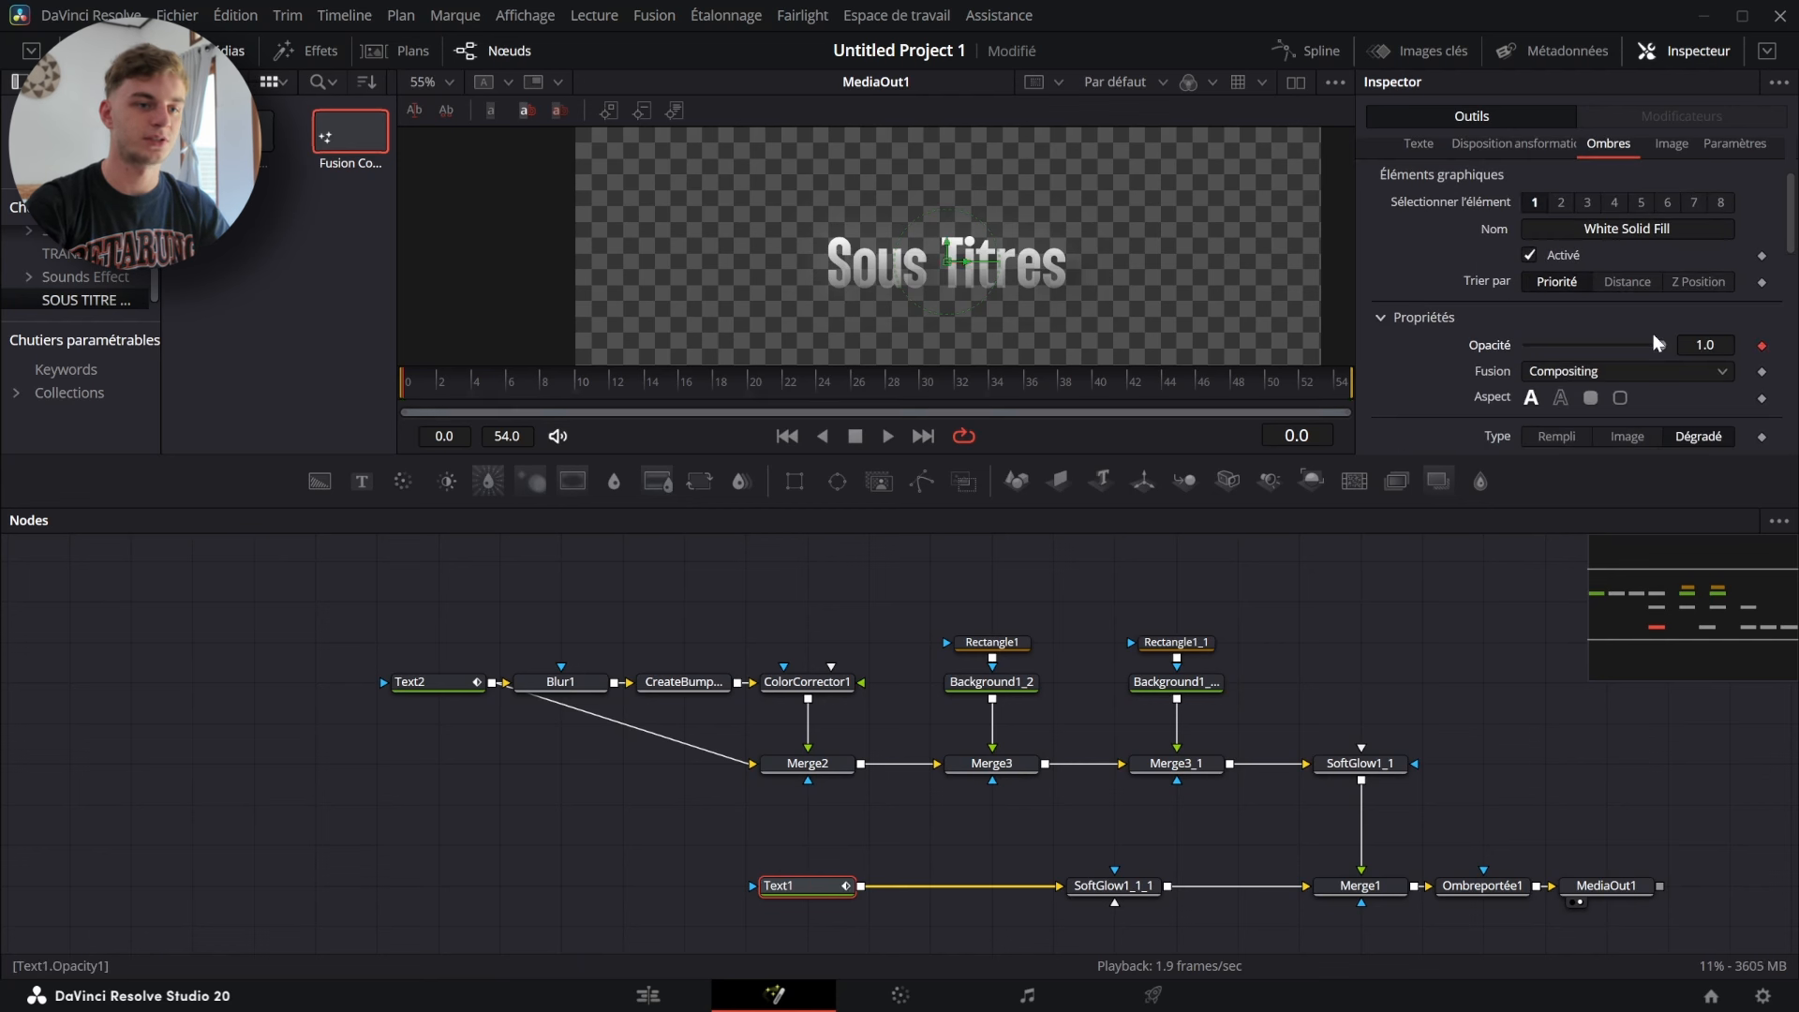
{"action": "scroll", "coordinate": [1765, 352], "scroll_direction": "up", "scroll_amount": 3}
{"action": "left_click", "coordinate": [1499, 273]}
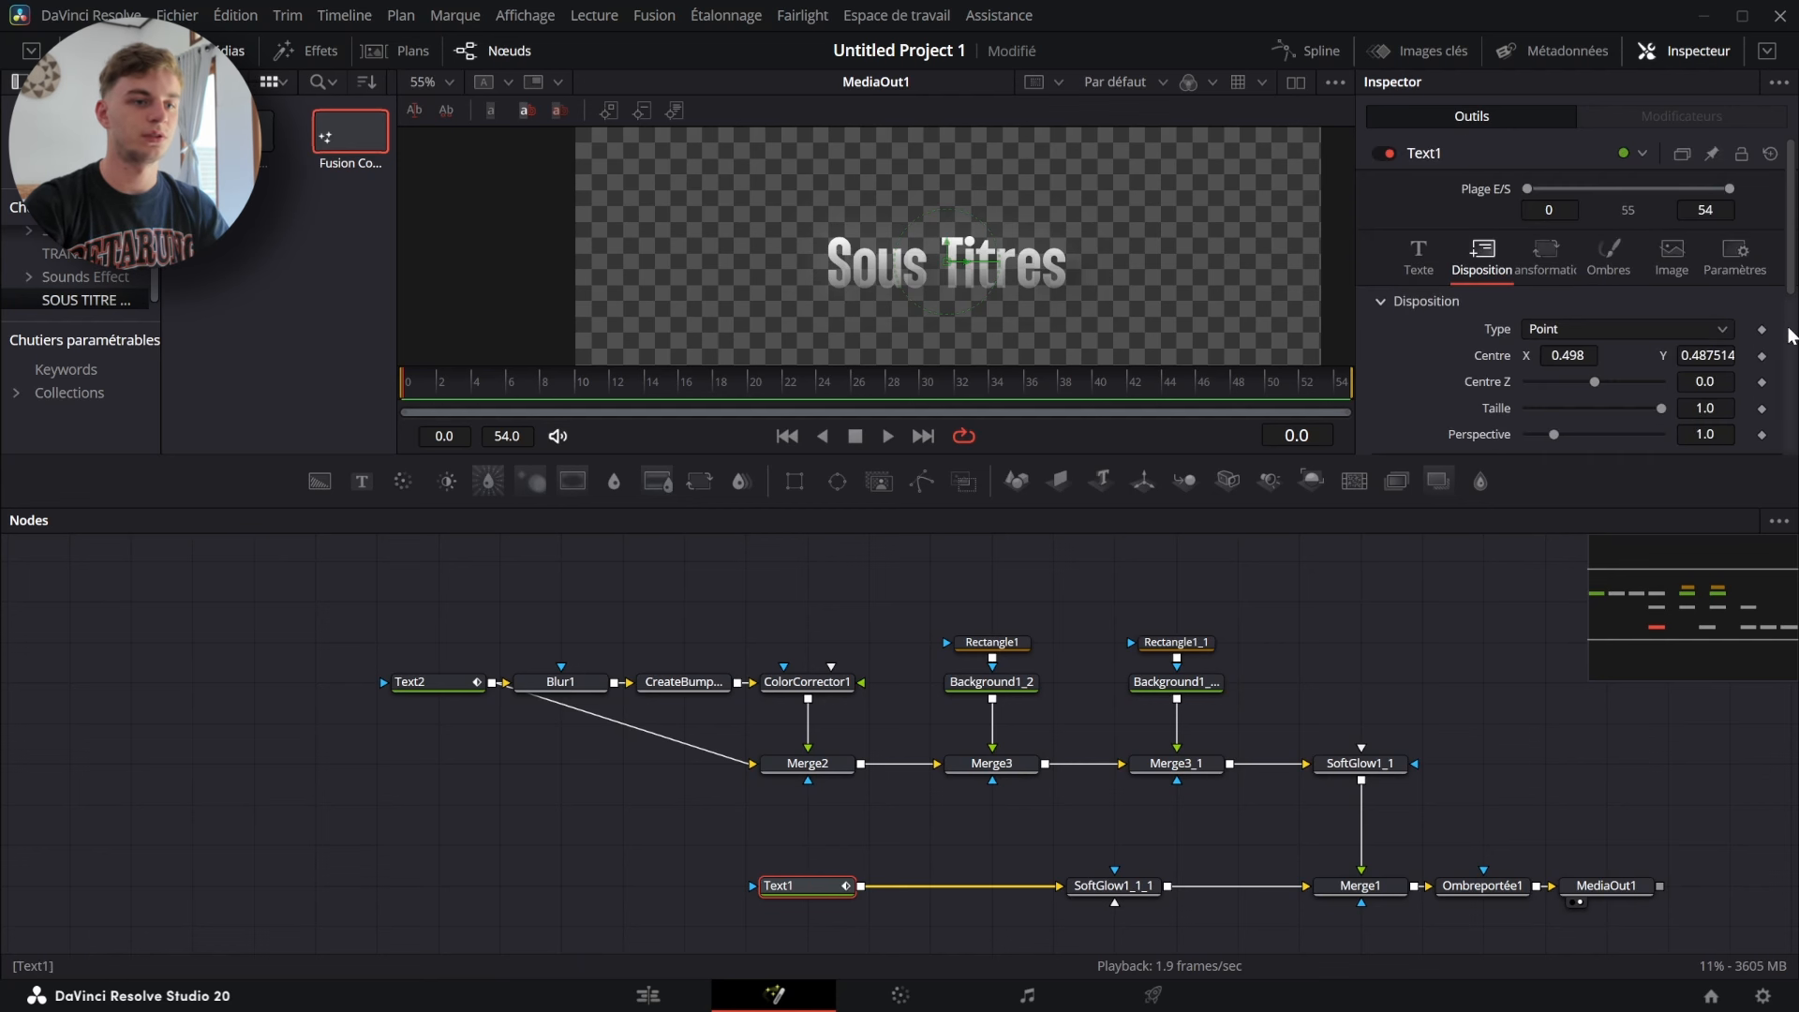
{"action": "left_click", "coordinate": [1761, 356]}
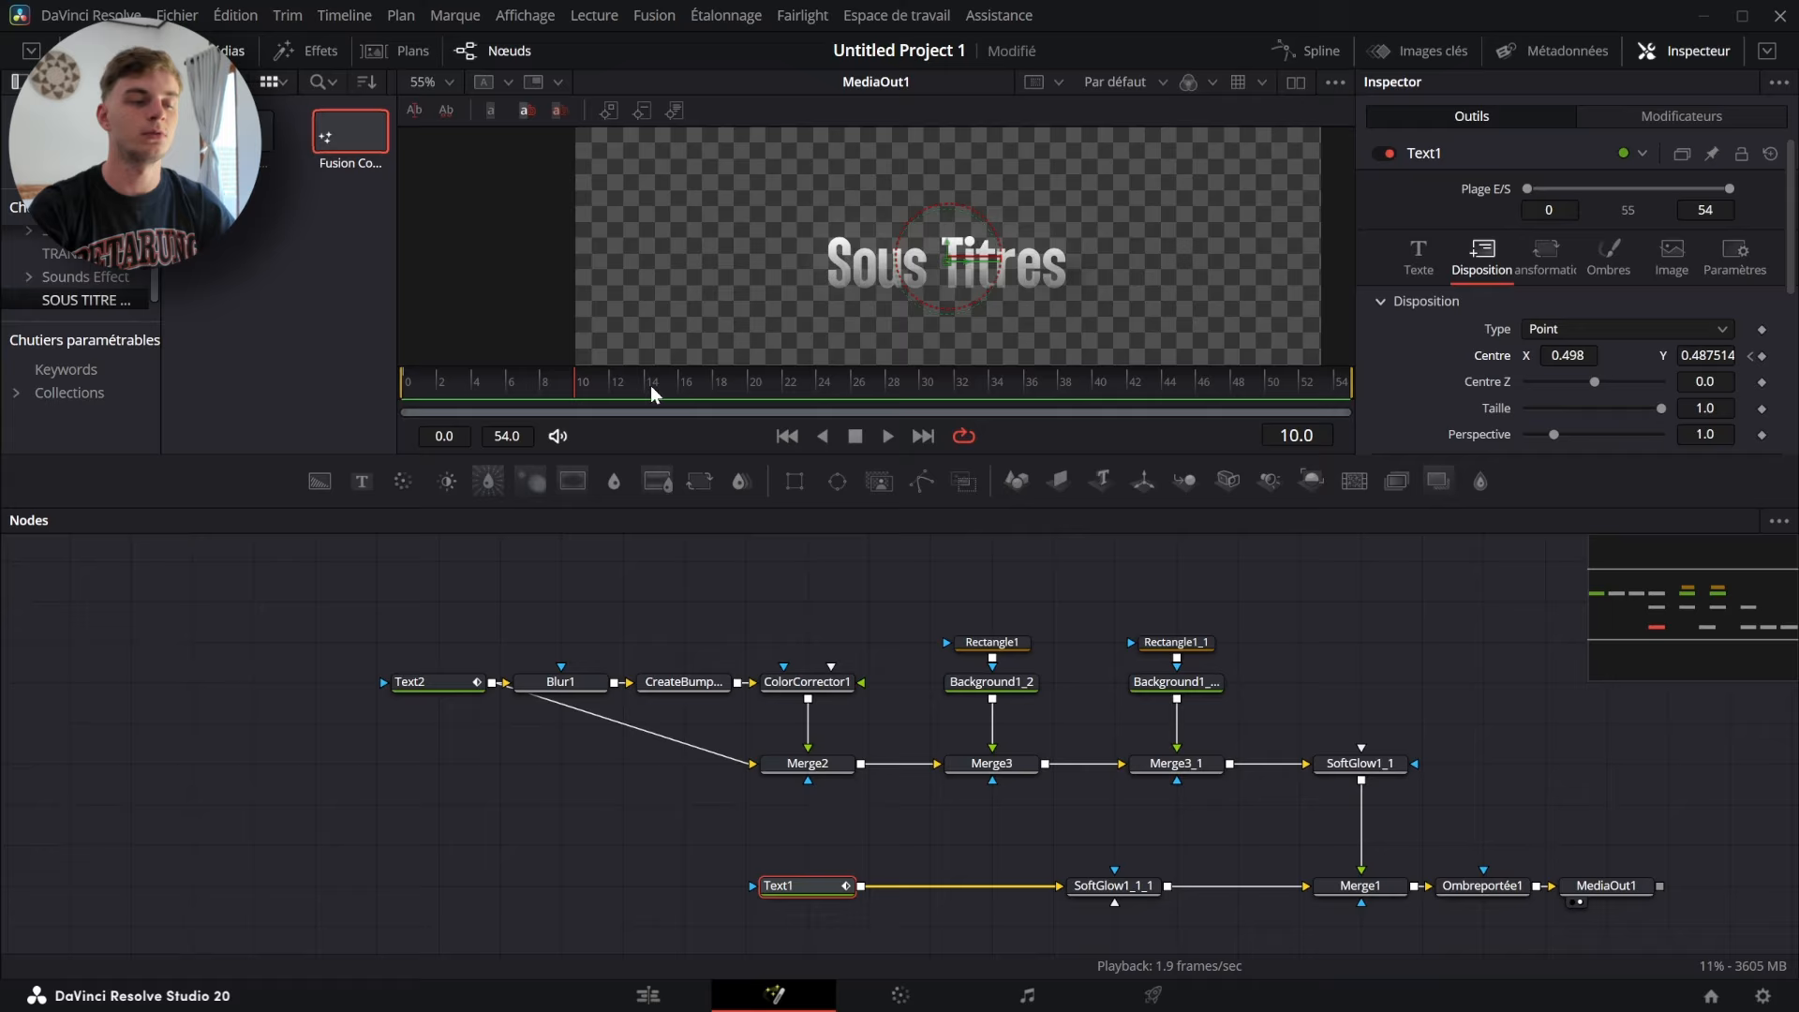
- At frame 10, keyframe Text1's layout centre and its shading opacity
{"action": "left_click", "coordinate": [1761, 356]}
{"action": "left_click", "coordinate": [1614, 261]}
{"action": "scroll", "coordinate": [1640, 309], "scroll_direction": "down", "scroll_amount": 3}
{"action": "left_click", "coordinate": [1762, 219]}
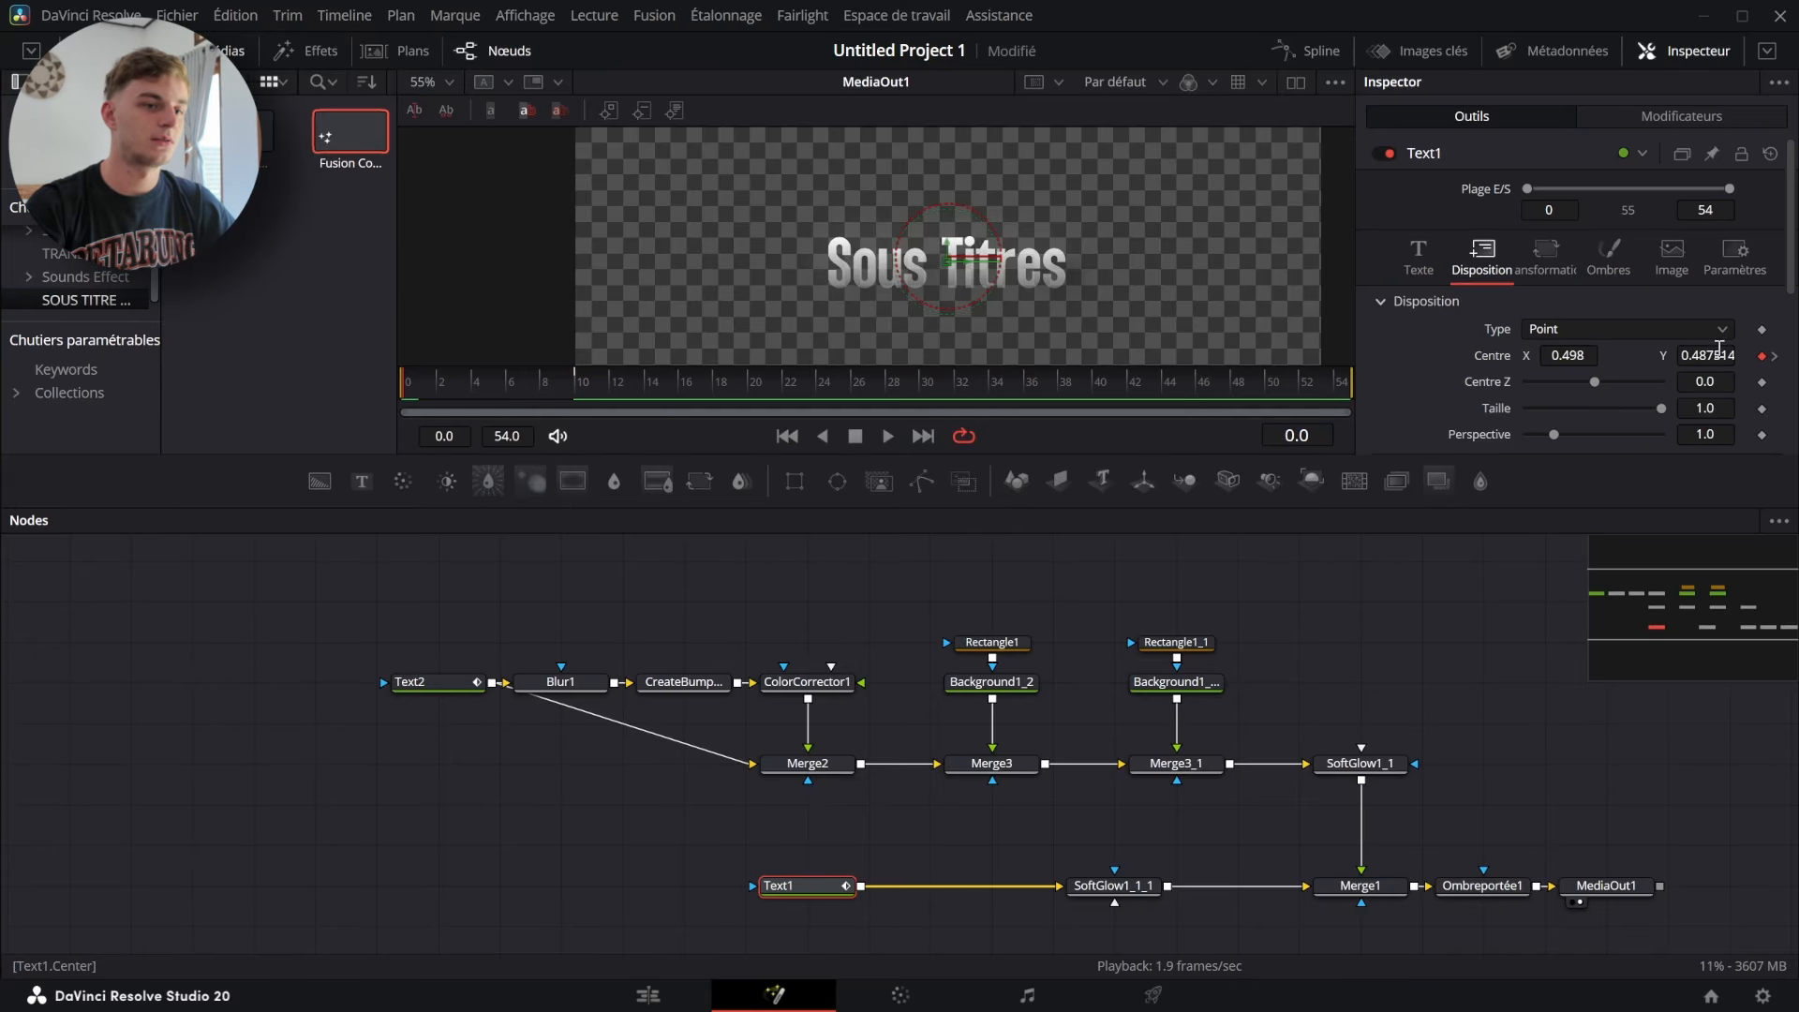
- At frame 0, increase Text1's centre Y so the text starts higher, and scrub to frame 4
{"action": "left_click_drag", "start_coordinate": [1717, 349], "coordinate": [1789, 348]}
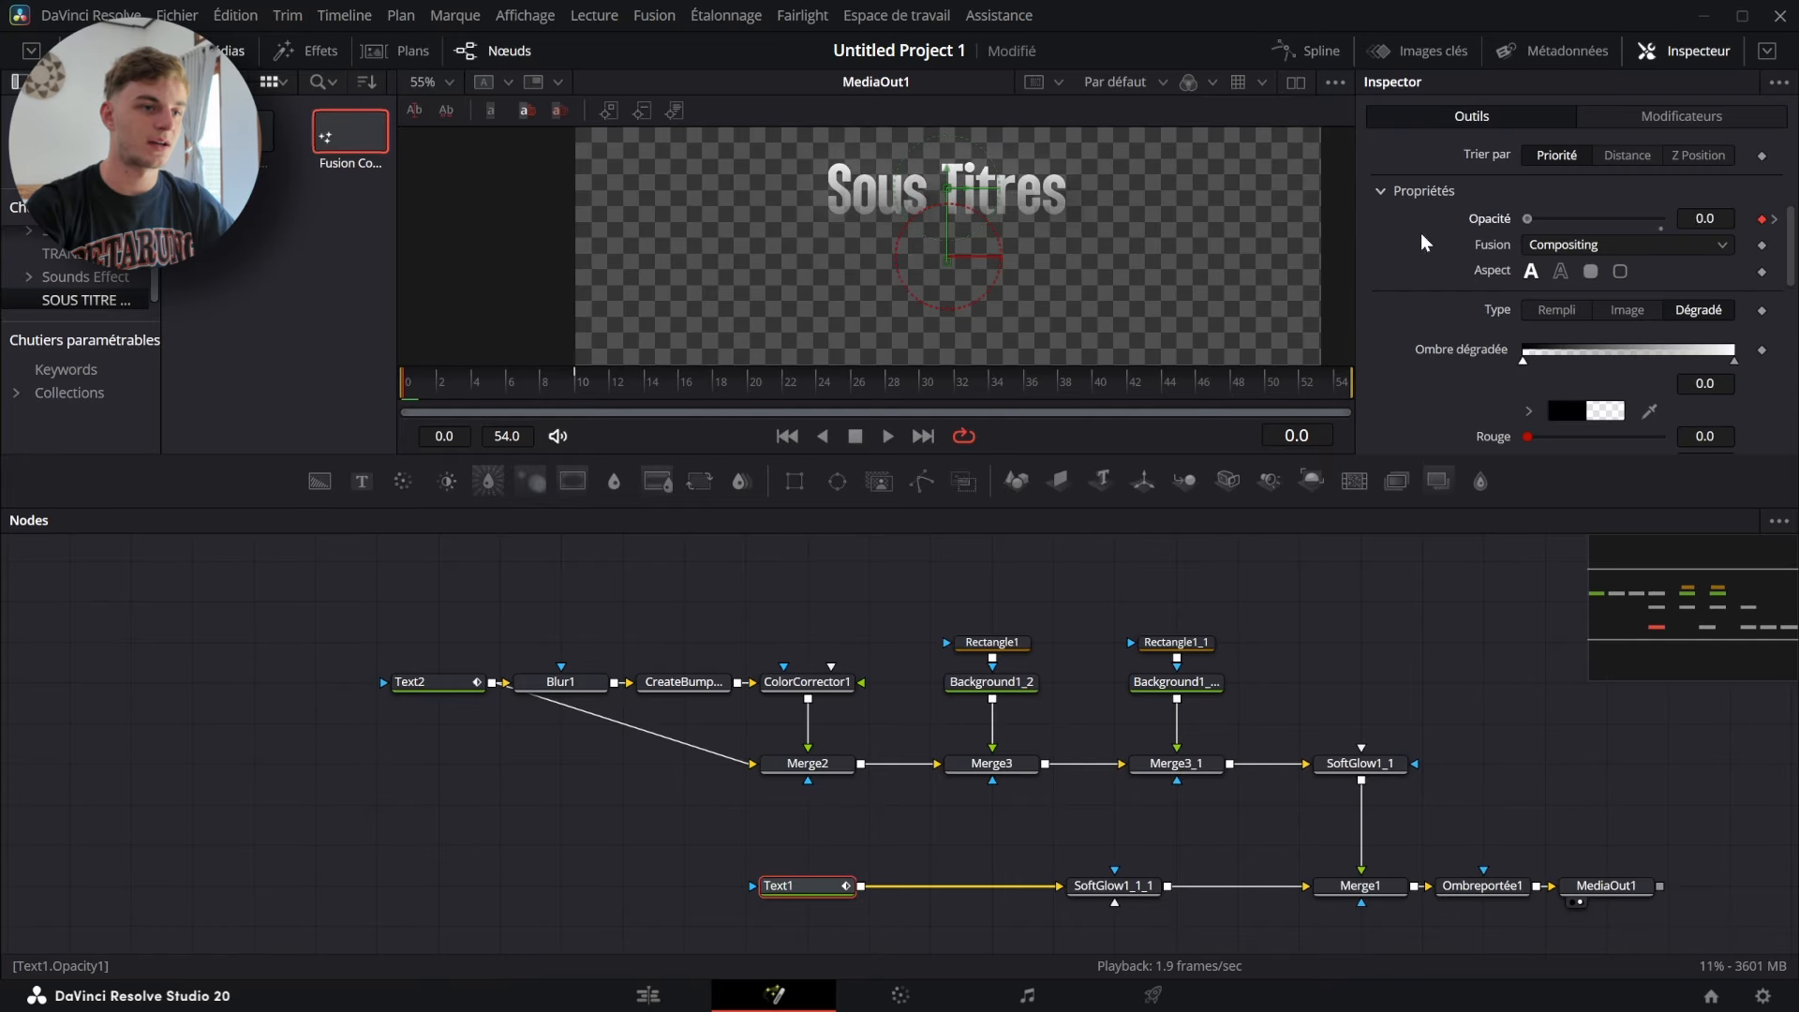
{"action": "left_click_drag", "start_coordinate": [437, 382], "coordinate": [477, 409]}
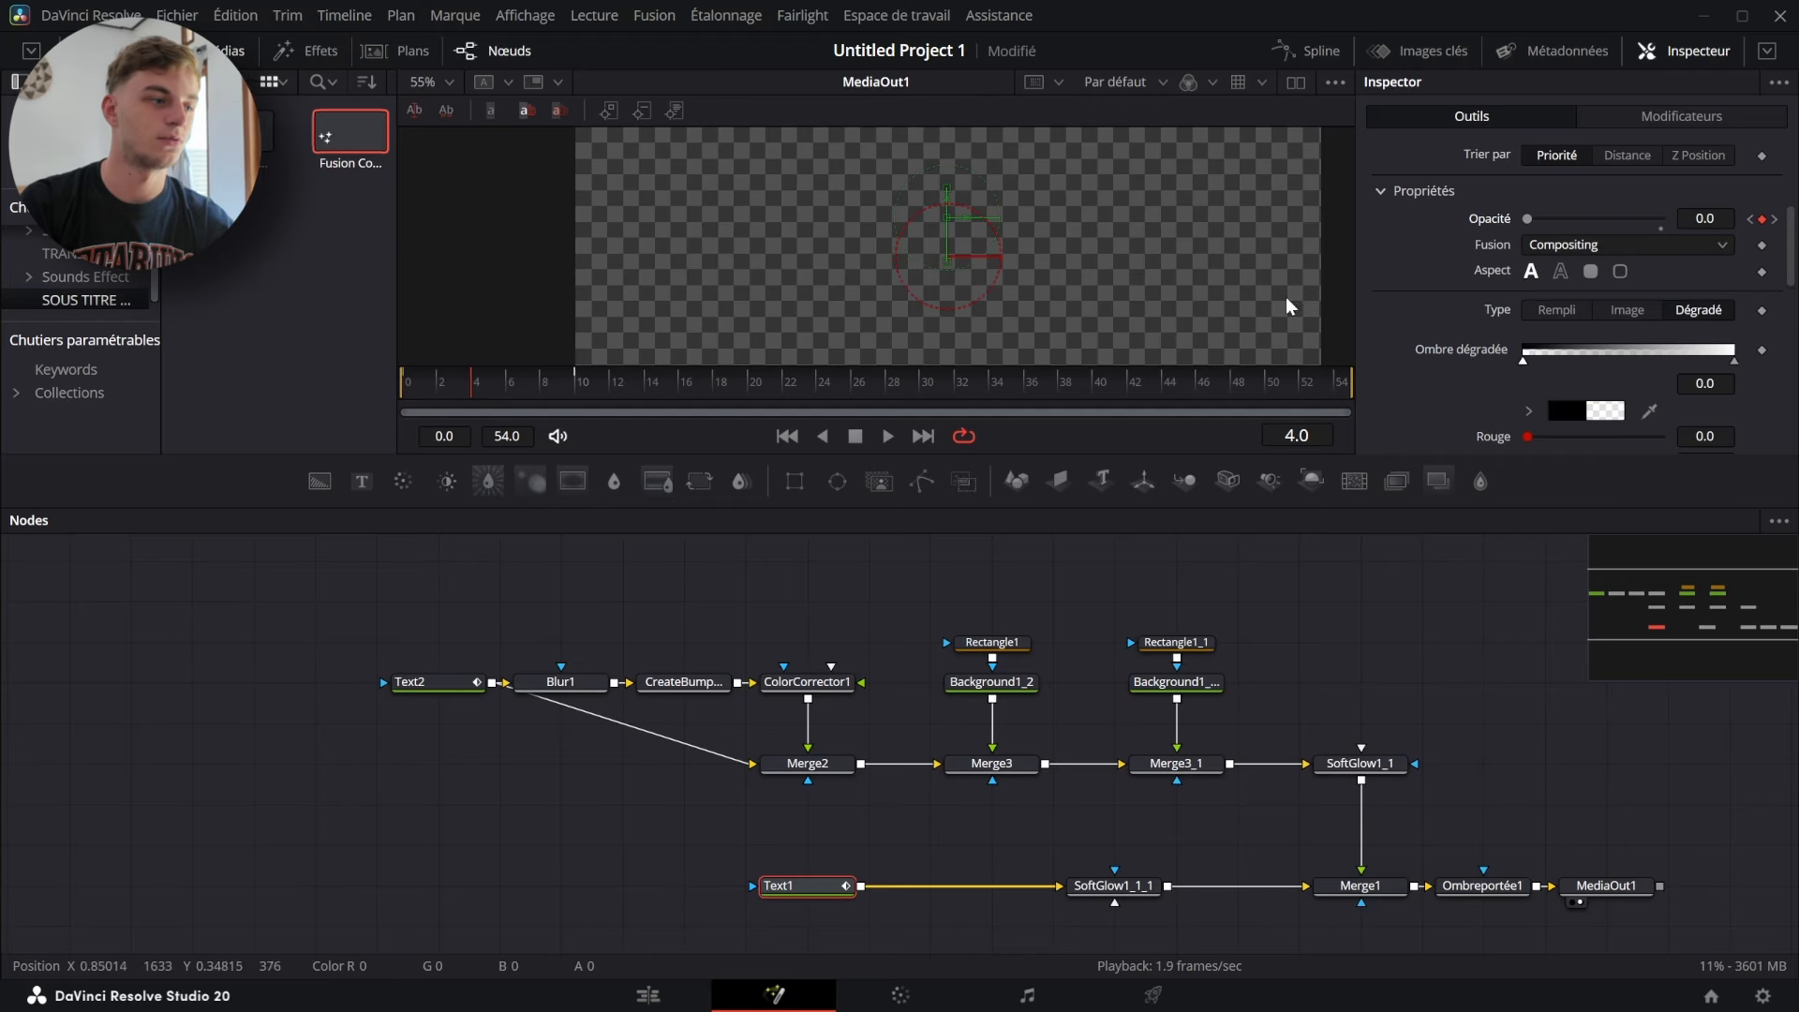
- Adjust Text1's opacity keyframes between frames 4 and 10 so the fade-in happens near the end of the move
{"action": "left_click_drag", "start_coordinate": [1662, 223], "coordinate": [579, 454]}
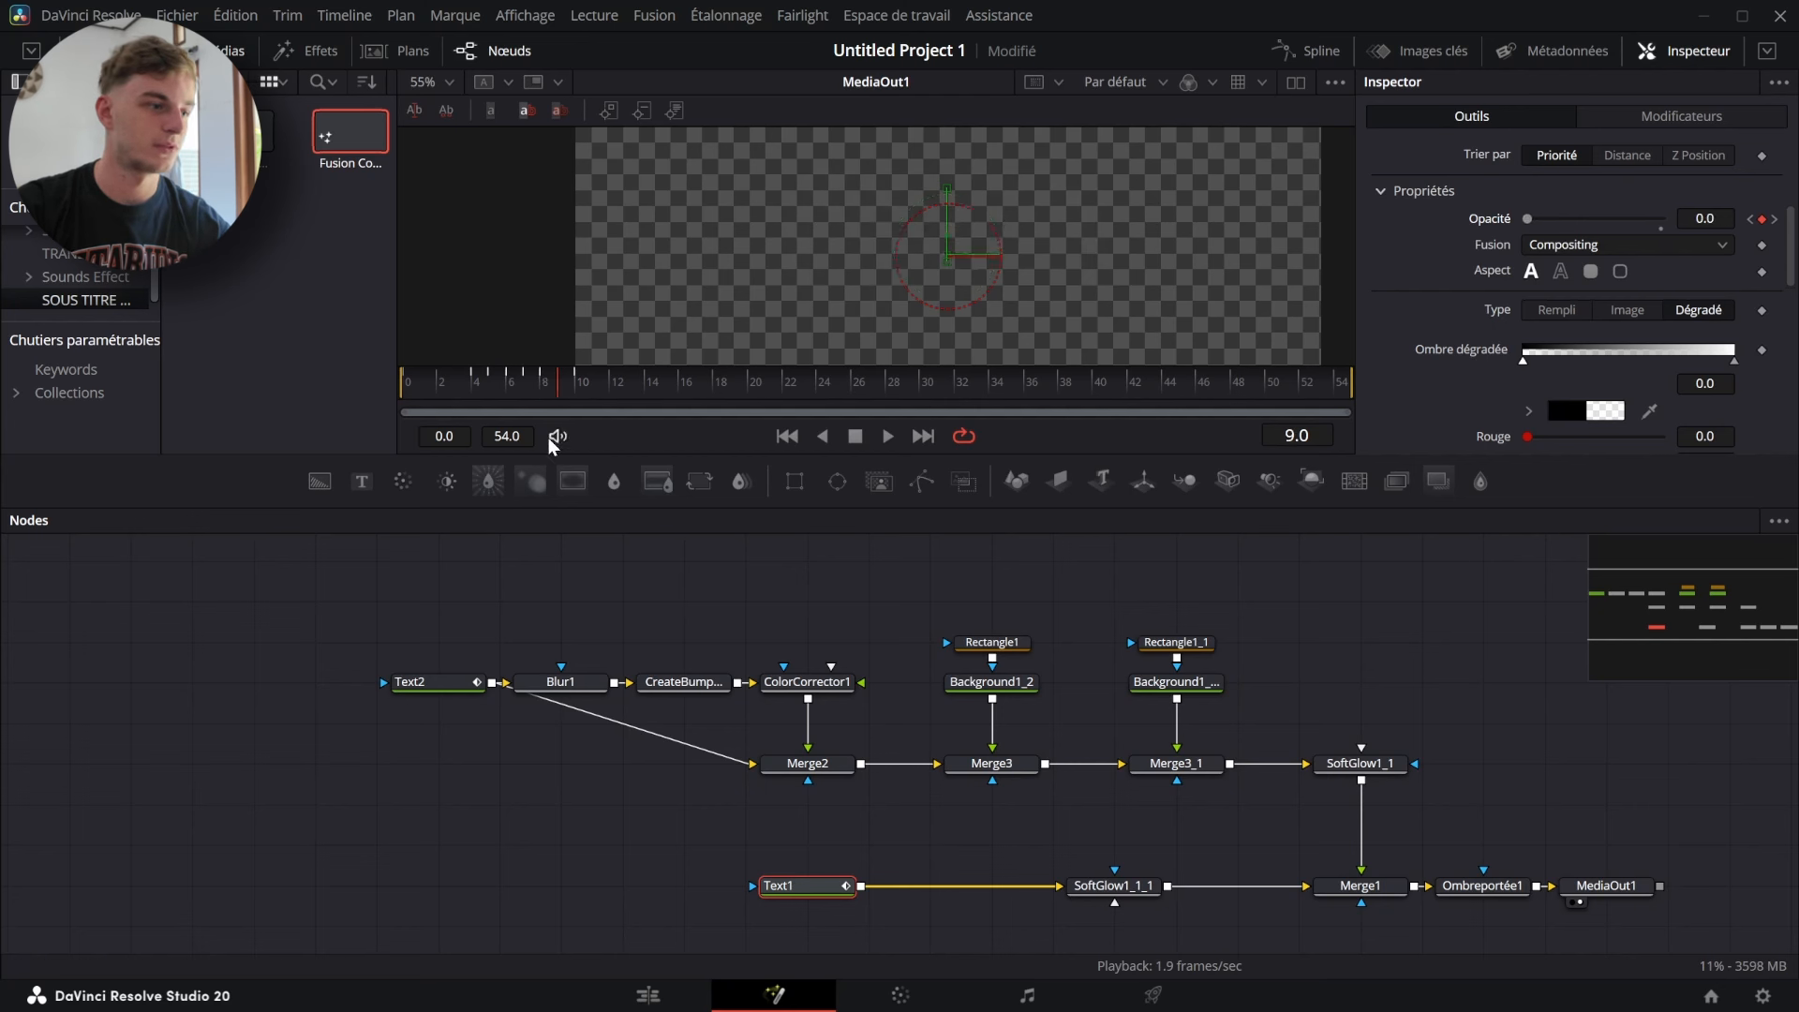
{"action": "left_click_drag", "start_coordinate": [565, 384], "coordinate": [529, 394]}
{"action": "left_click_drag", "start_coordinate": [1540, 217], "coordinate": [1594, 215]}
{"action": "left_click", "coordinate": [565, 388]}
{"action": "mouse_move", "coordinate": [585, 383]}
{"action": "left_mouse_down"}
{"action": "mouse_move", "coordinate": [400, 413]}
{"action": "mouse_move", "coordinate": [566, 424]}
{"action": "mouse_move", "coordinate": [485, 435]}
{"action": "mouse_move", "coordinate": [529, 378]}
{"action": "left_mouse_up"}
{"action": "left_click", "coordinate": [1763, 219]}
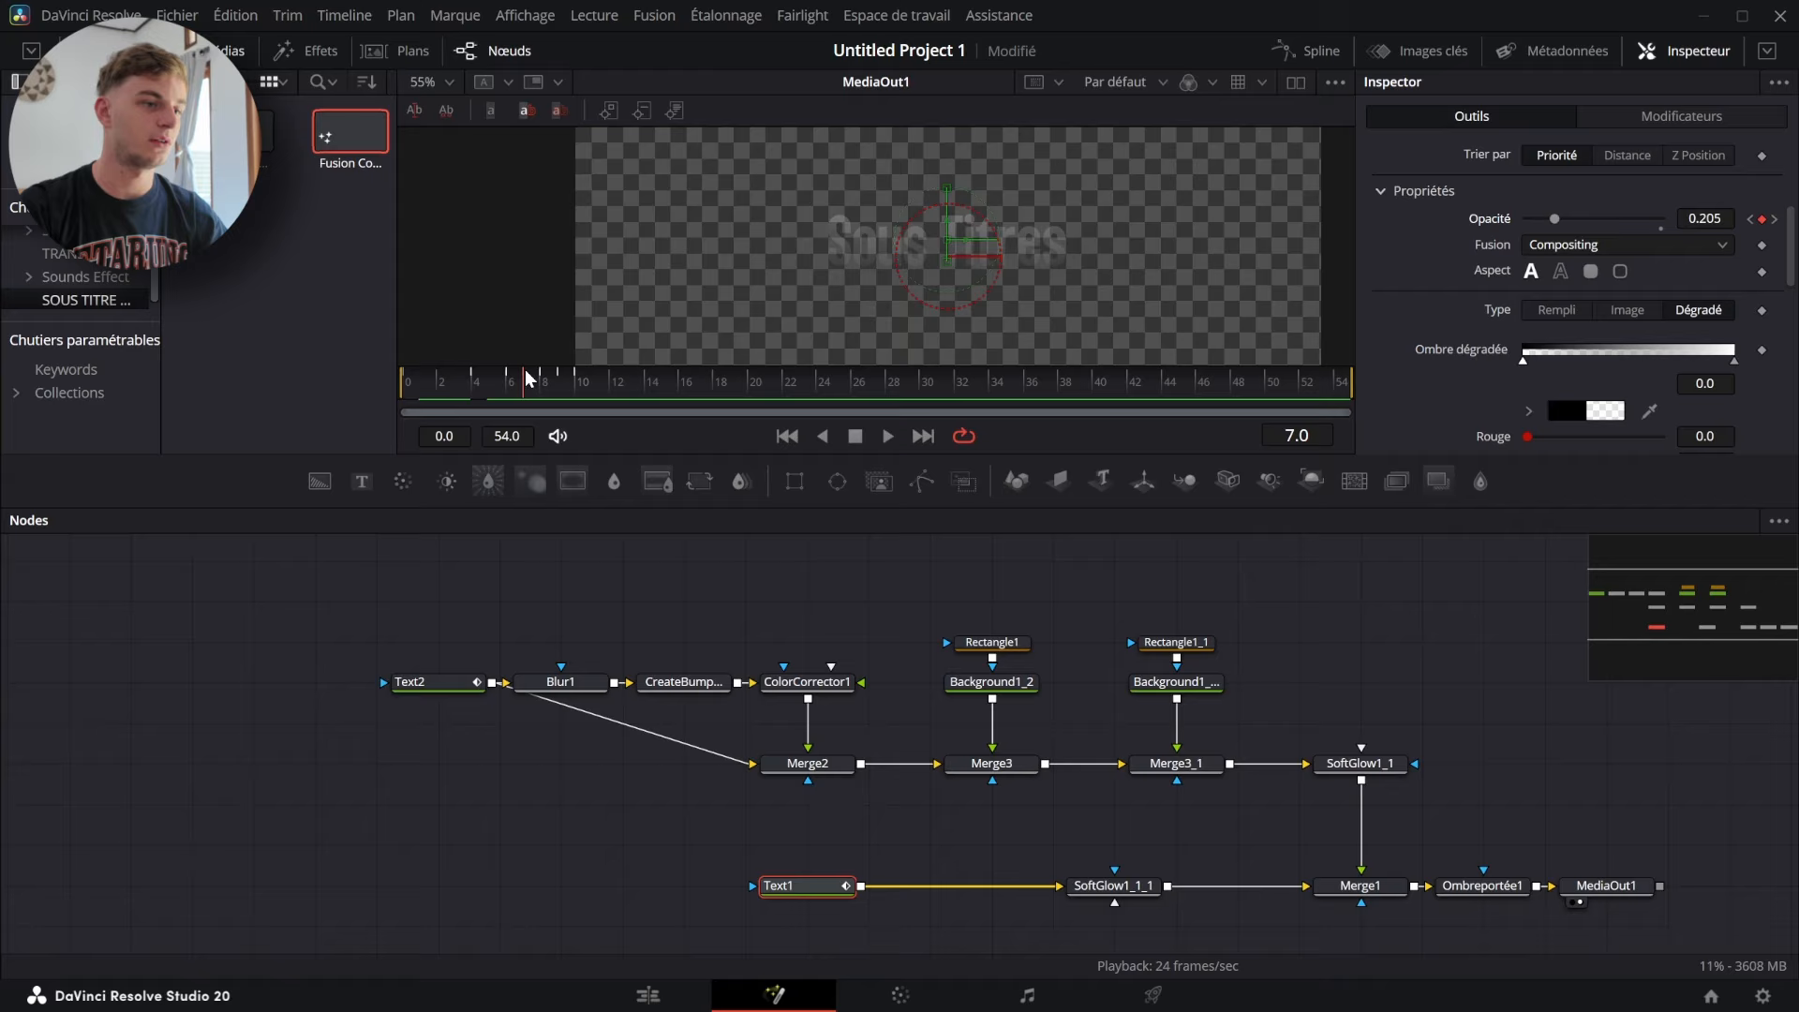
- Play and scrub through Text1's entrance to examine the combined move and fade-in
{"action": "key", "text": "space"}
{"action": "left_click_drag", "start_coordinate": [648, 377], "coordinate": [403, 392]}
{"action": "scroll", "coordinate": [1050, 266], "scroll_direction": "down", "scroll_amount": 1}
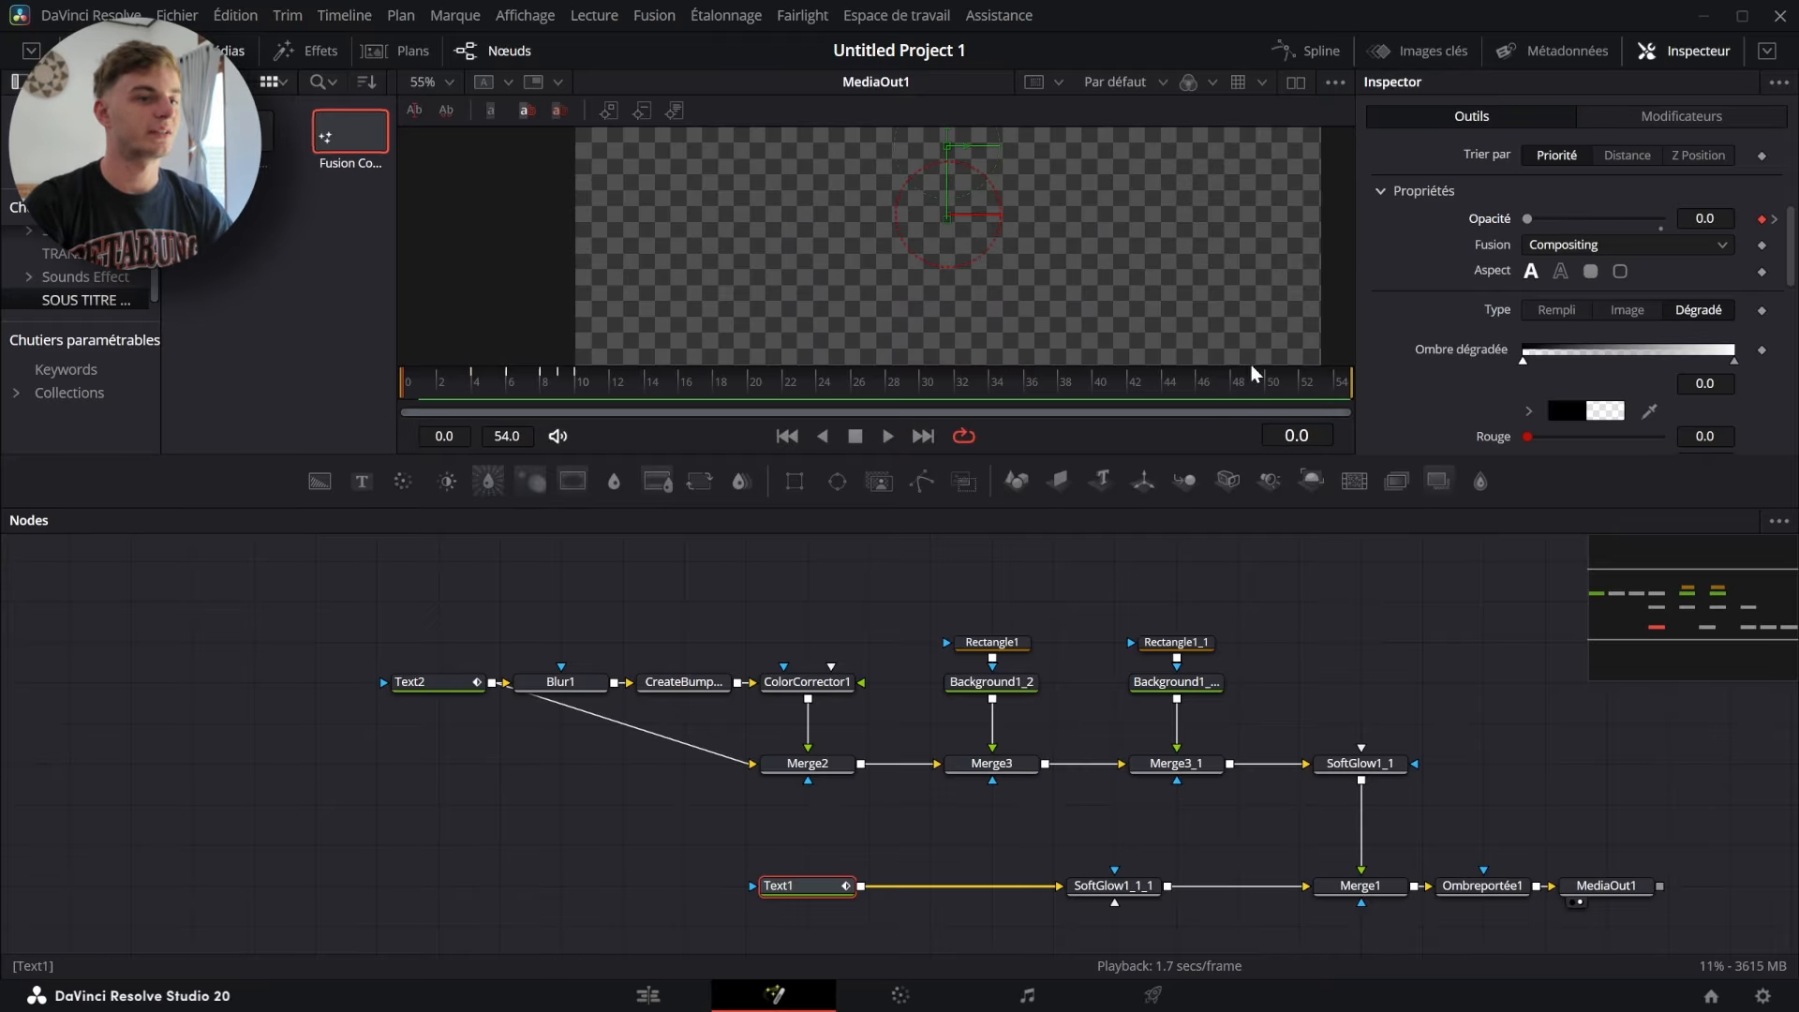
{"action": "left_click", "coordinate": [1774, 218]}
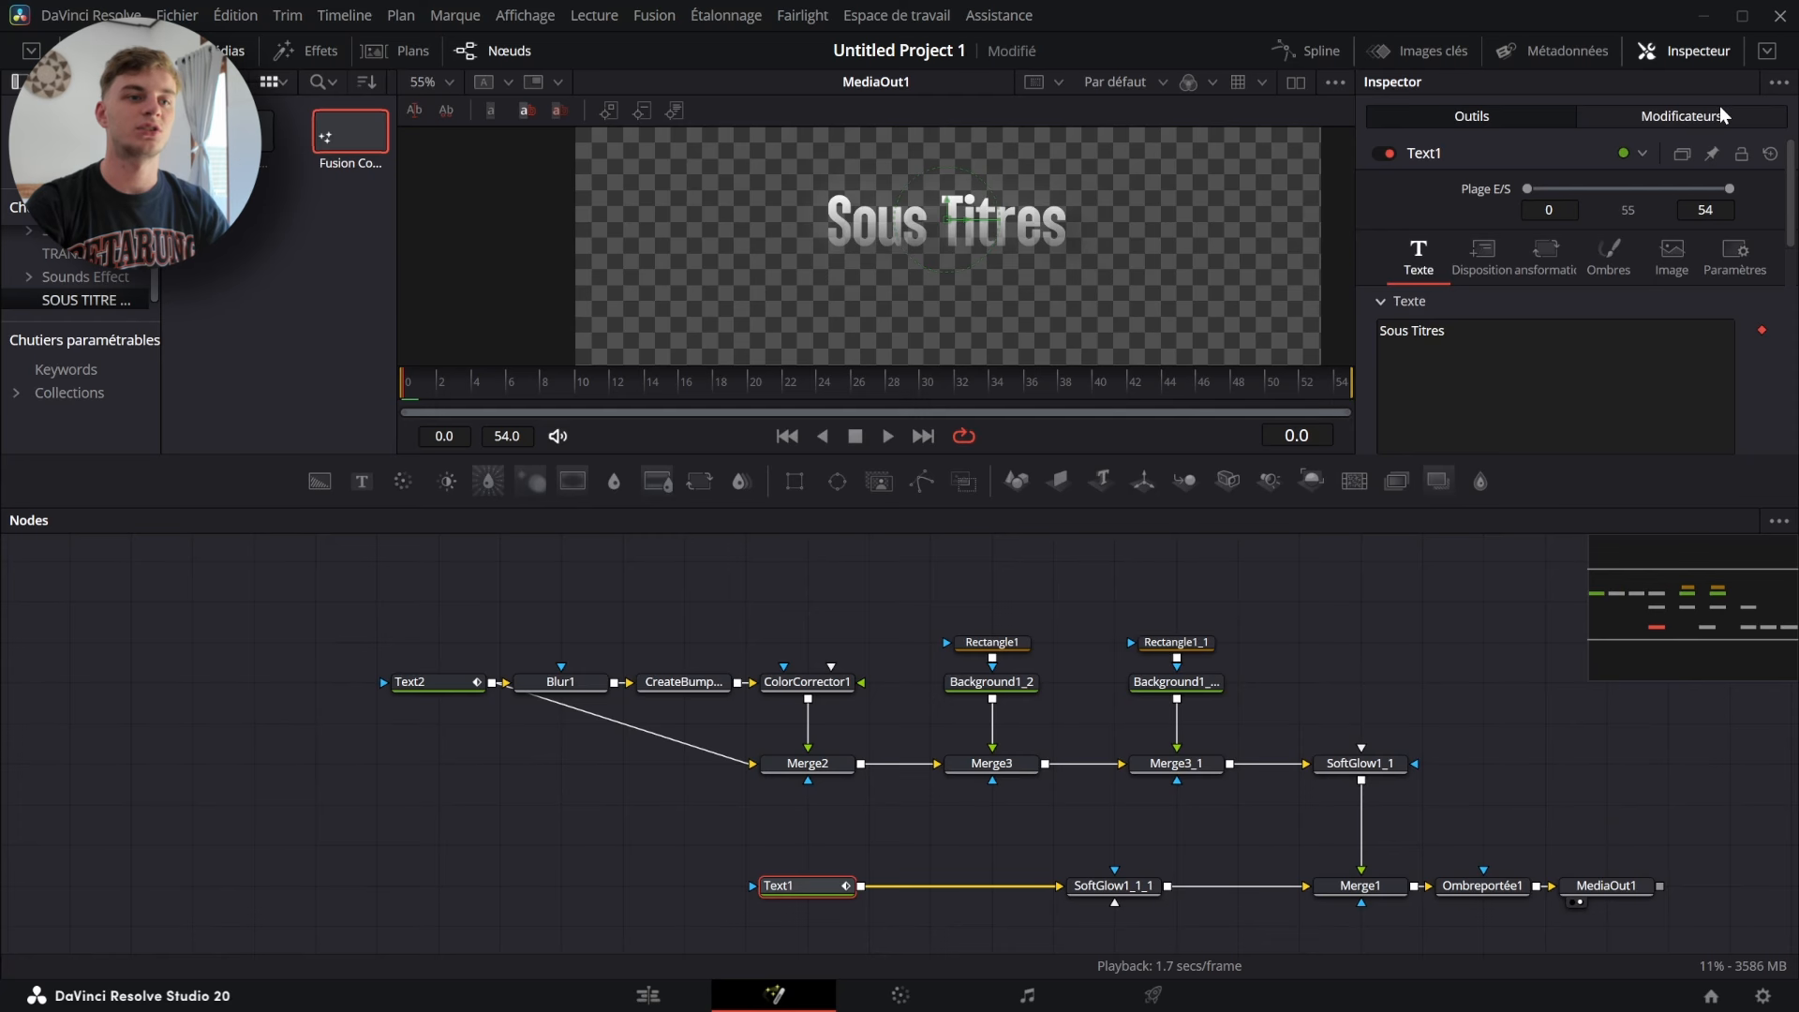
- In the settings of Text1's text scramble modifier, append 0@ to the replacement characters
{"action": "left_click", "coordinate": [1680, 115]}
{"action": "scroll", "coordinate": [1557, 309], "scroll_direction": "down", "scroll_amount": 2}
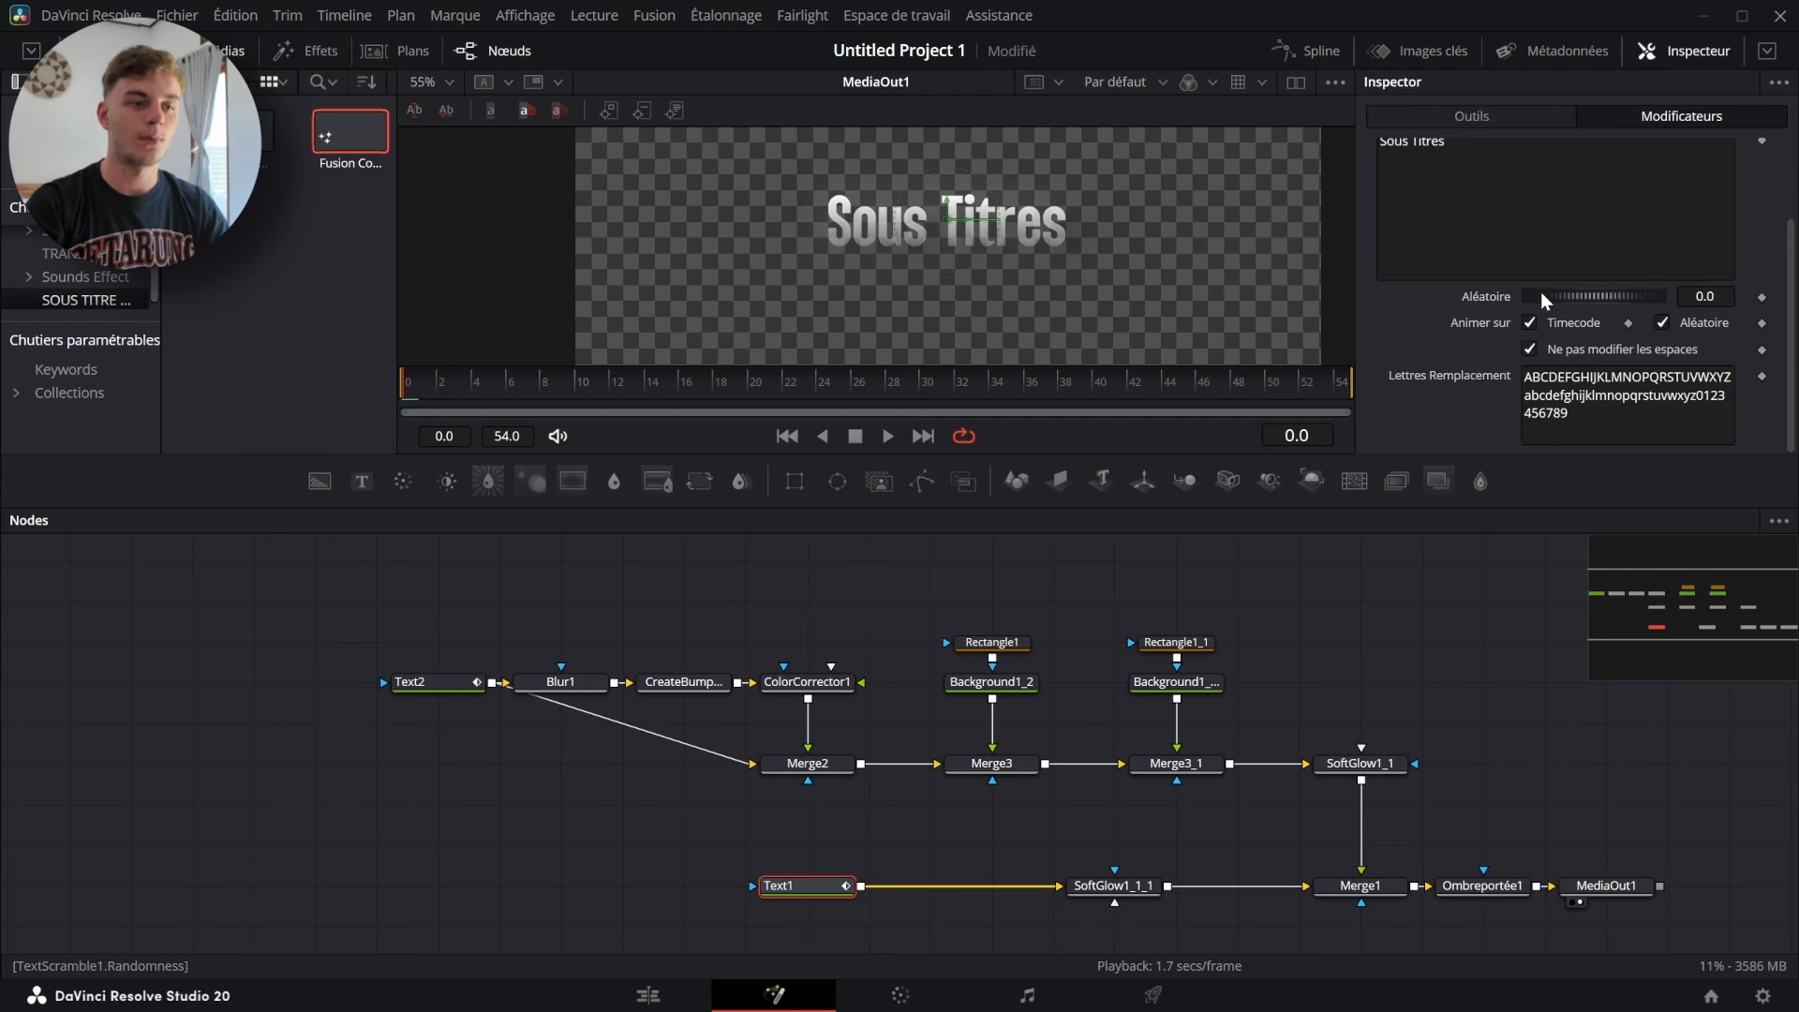
{"action": "left_click", "coordinate": [1627, 403]}
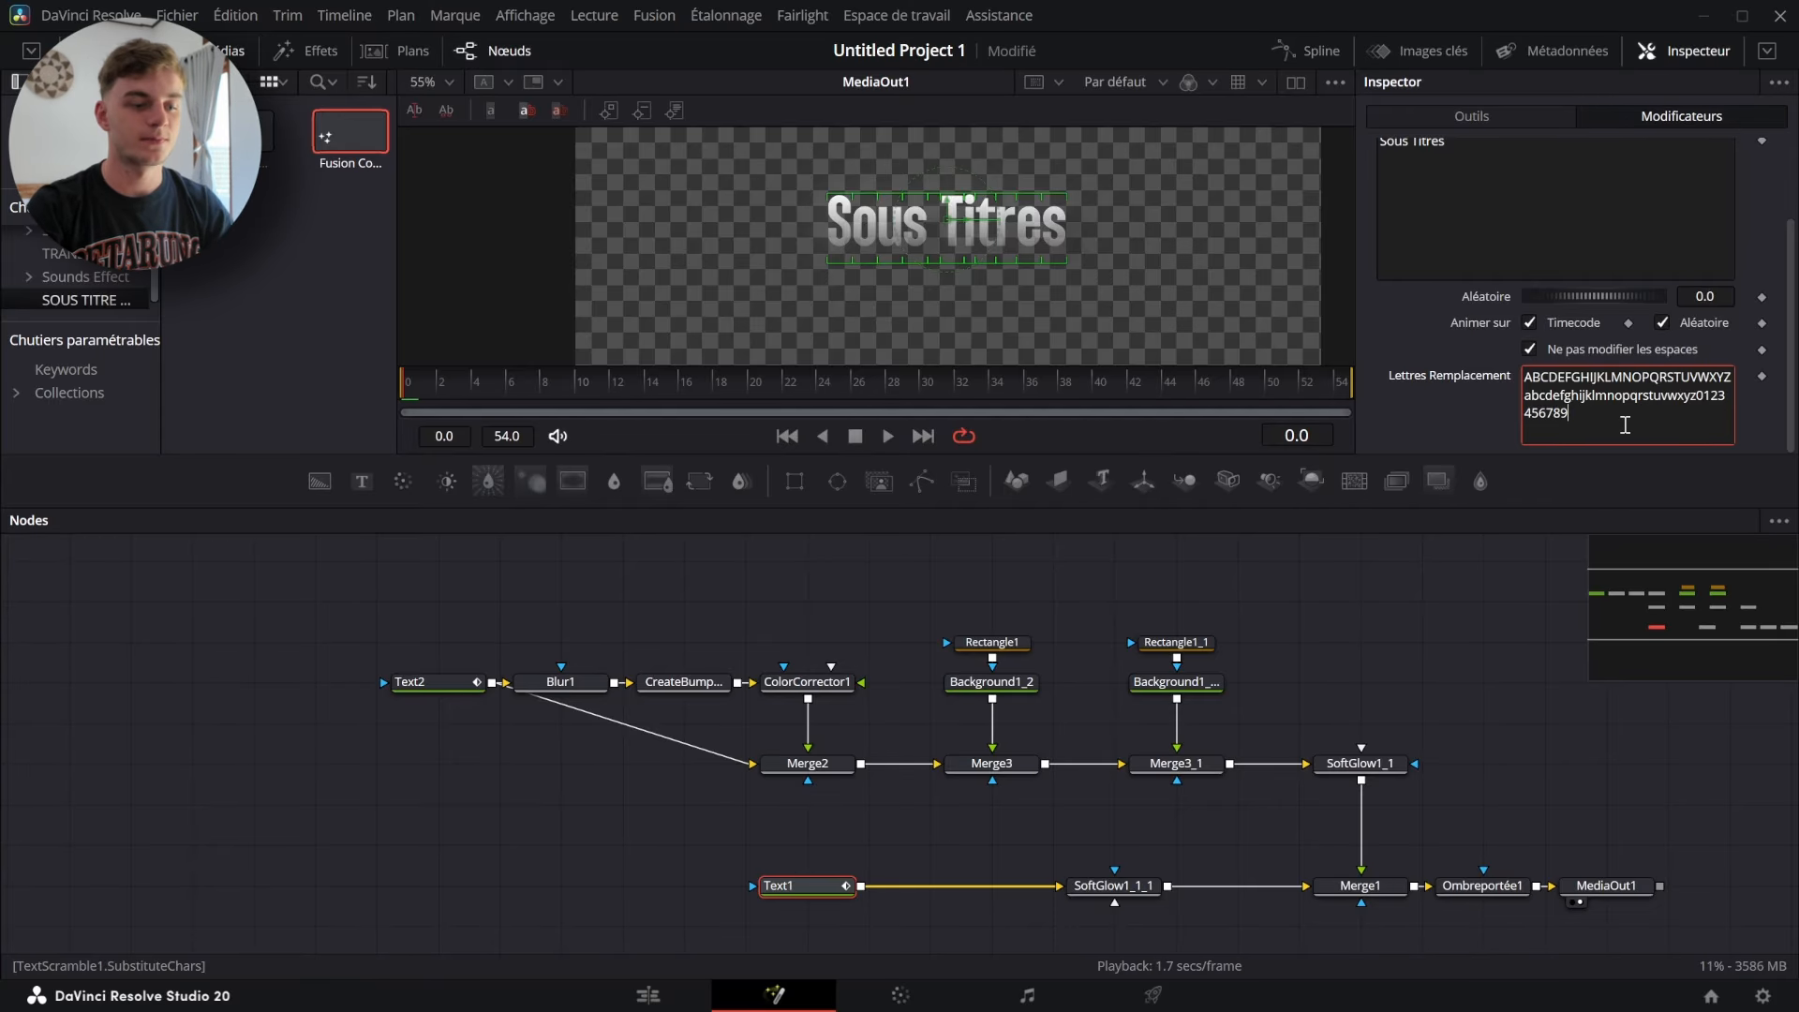
{"action": "right_click", "coordinate": [1625, 425]}
{"action": "left_click", "coordinate": [1505, 645]}
{"action": "left_click", "coordinate": [1612, 429]}
{"action": "type", "text": "0@"}
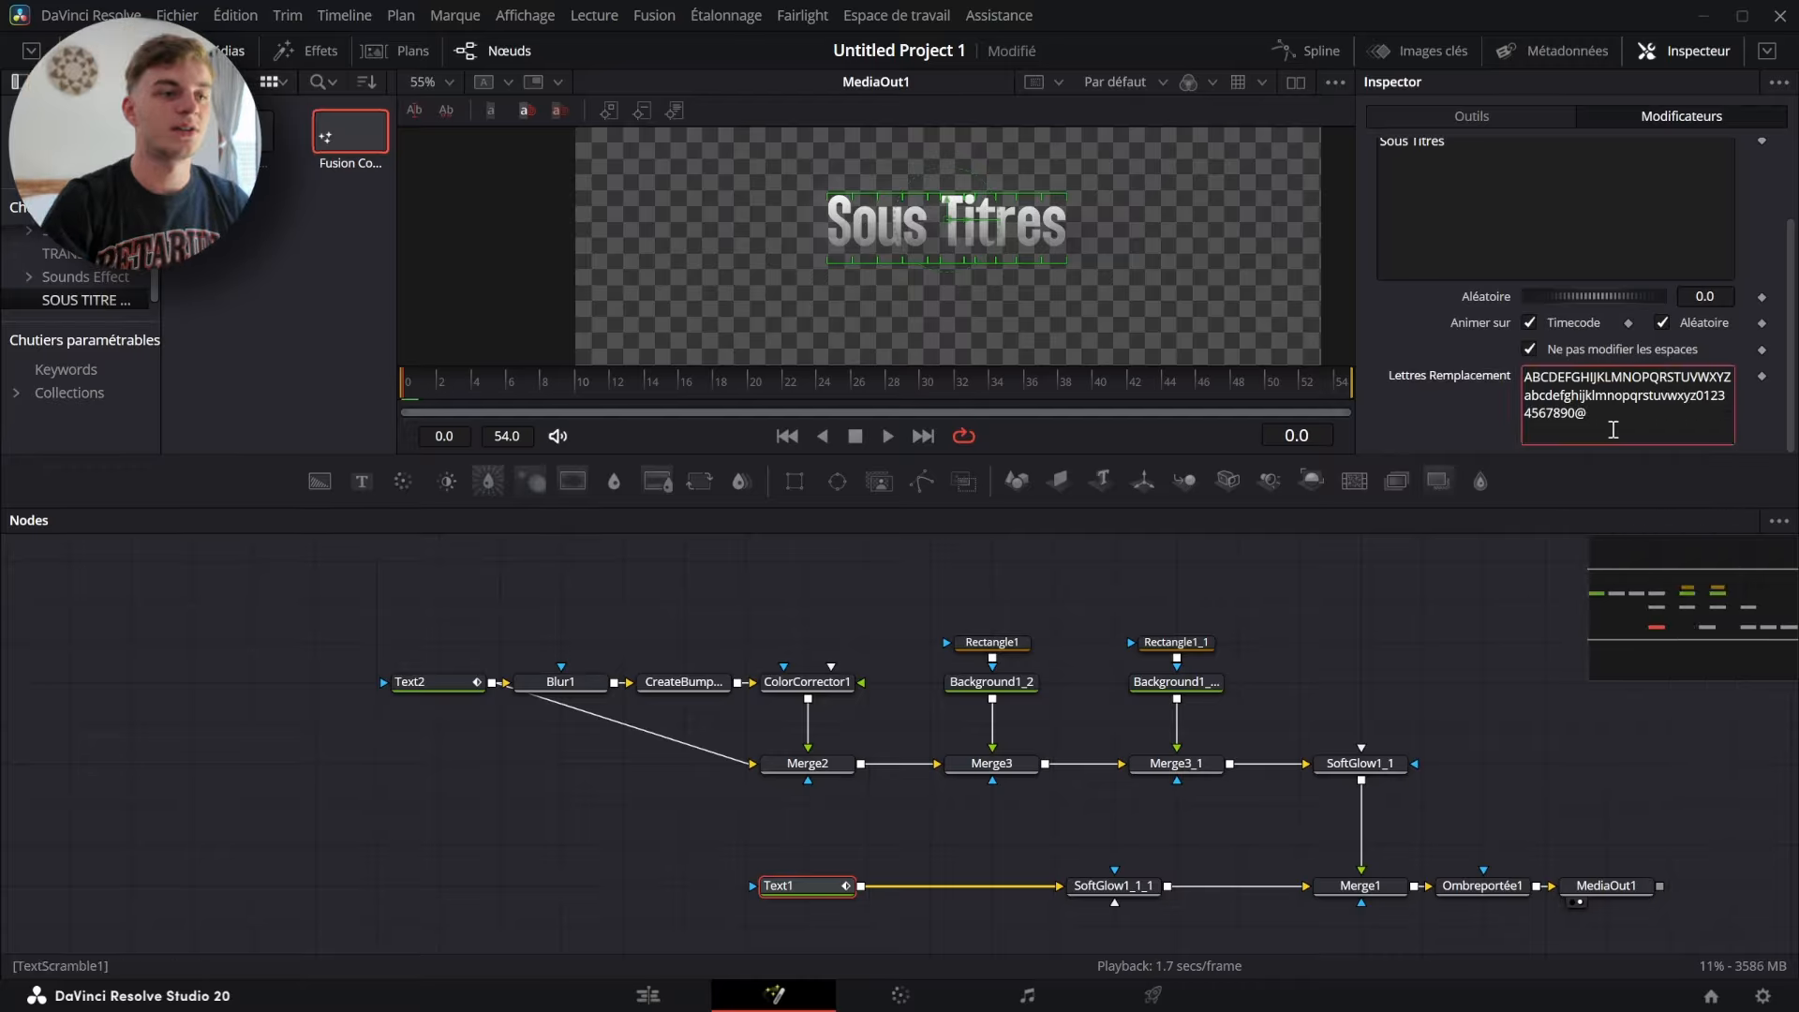
- Try several scramble randomness values on Text1, settle on 0.87 and keyframe it at frame 0
{"action": "left_click_drag", "start_coordinate": [1549, 298], "coordinate": [1696, 286]}
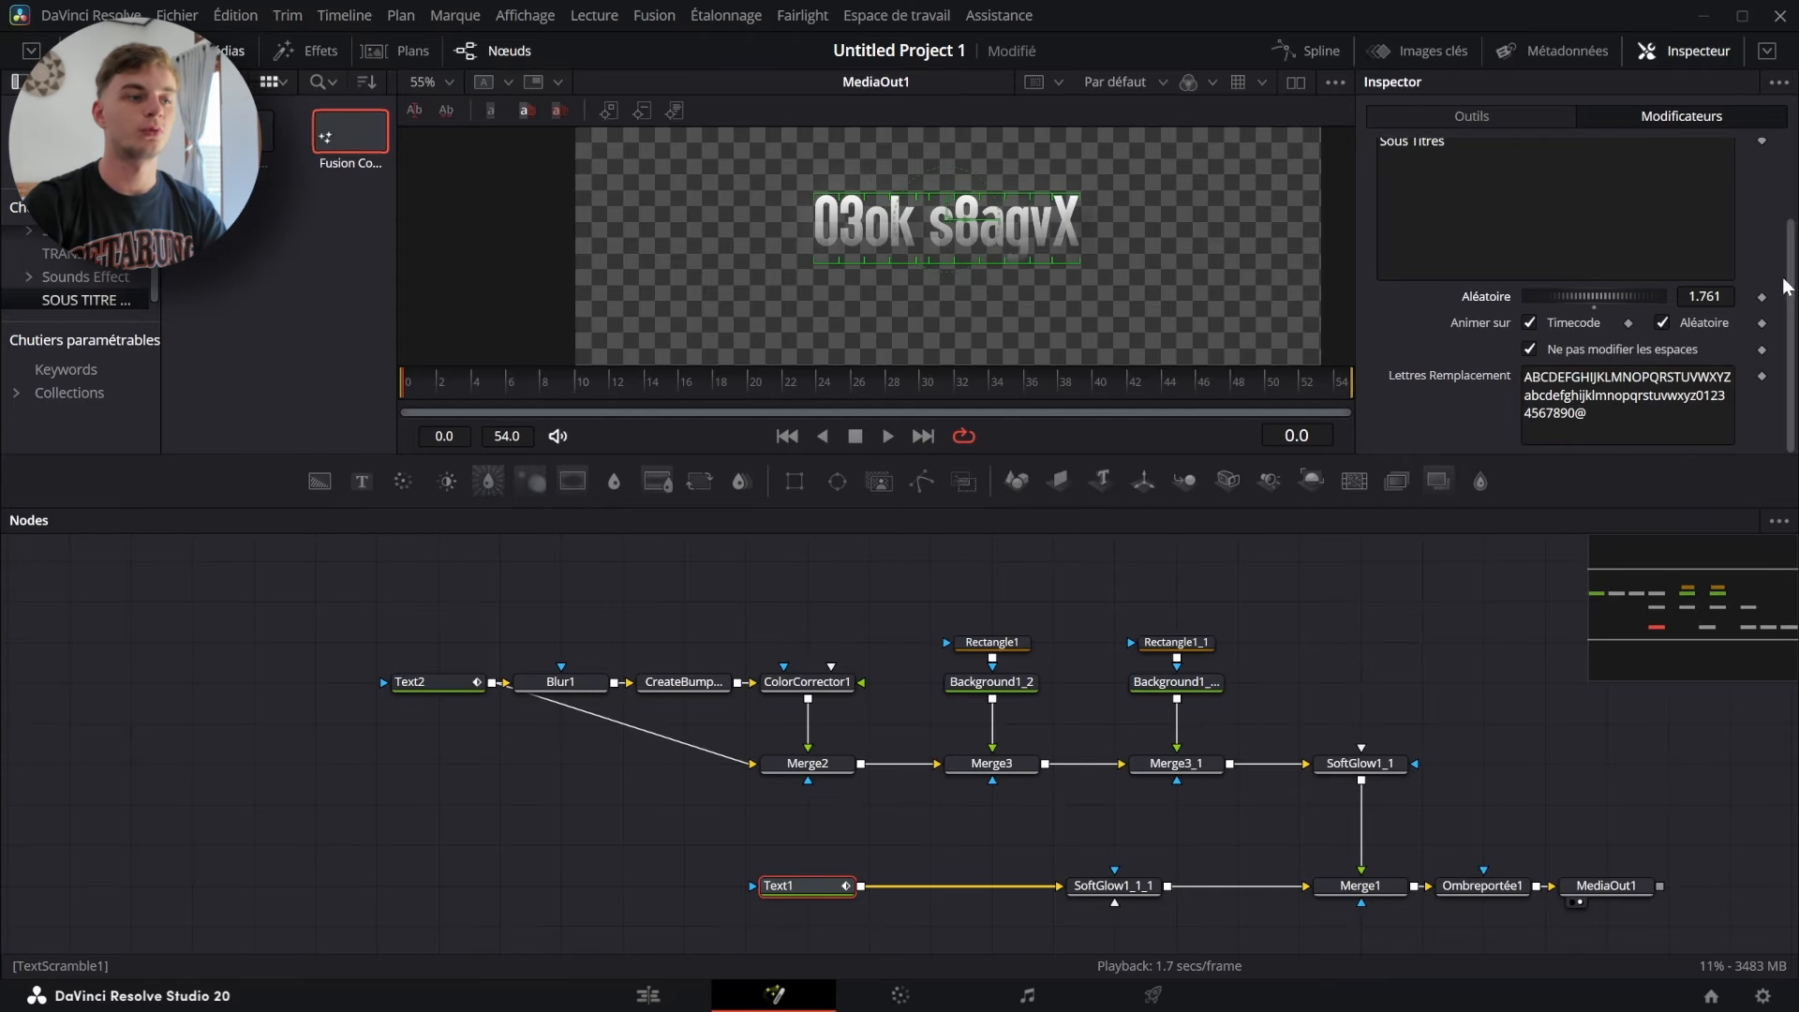
{"action": "mouse_move", "coordinate": [1558, 298]}
{"action": "left_mouse_down"}
{"action": "mouse_move", "coordinate": [1615, 310]}
{"action": "mouse_move", "coordinate": [1314, 326]}
{"action": "mouse_move", "coordinate": [1583, 285]}
{"action": "left_mouse_up"}
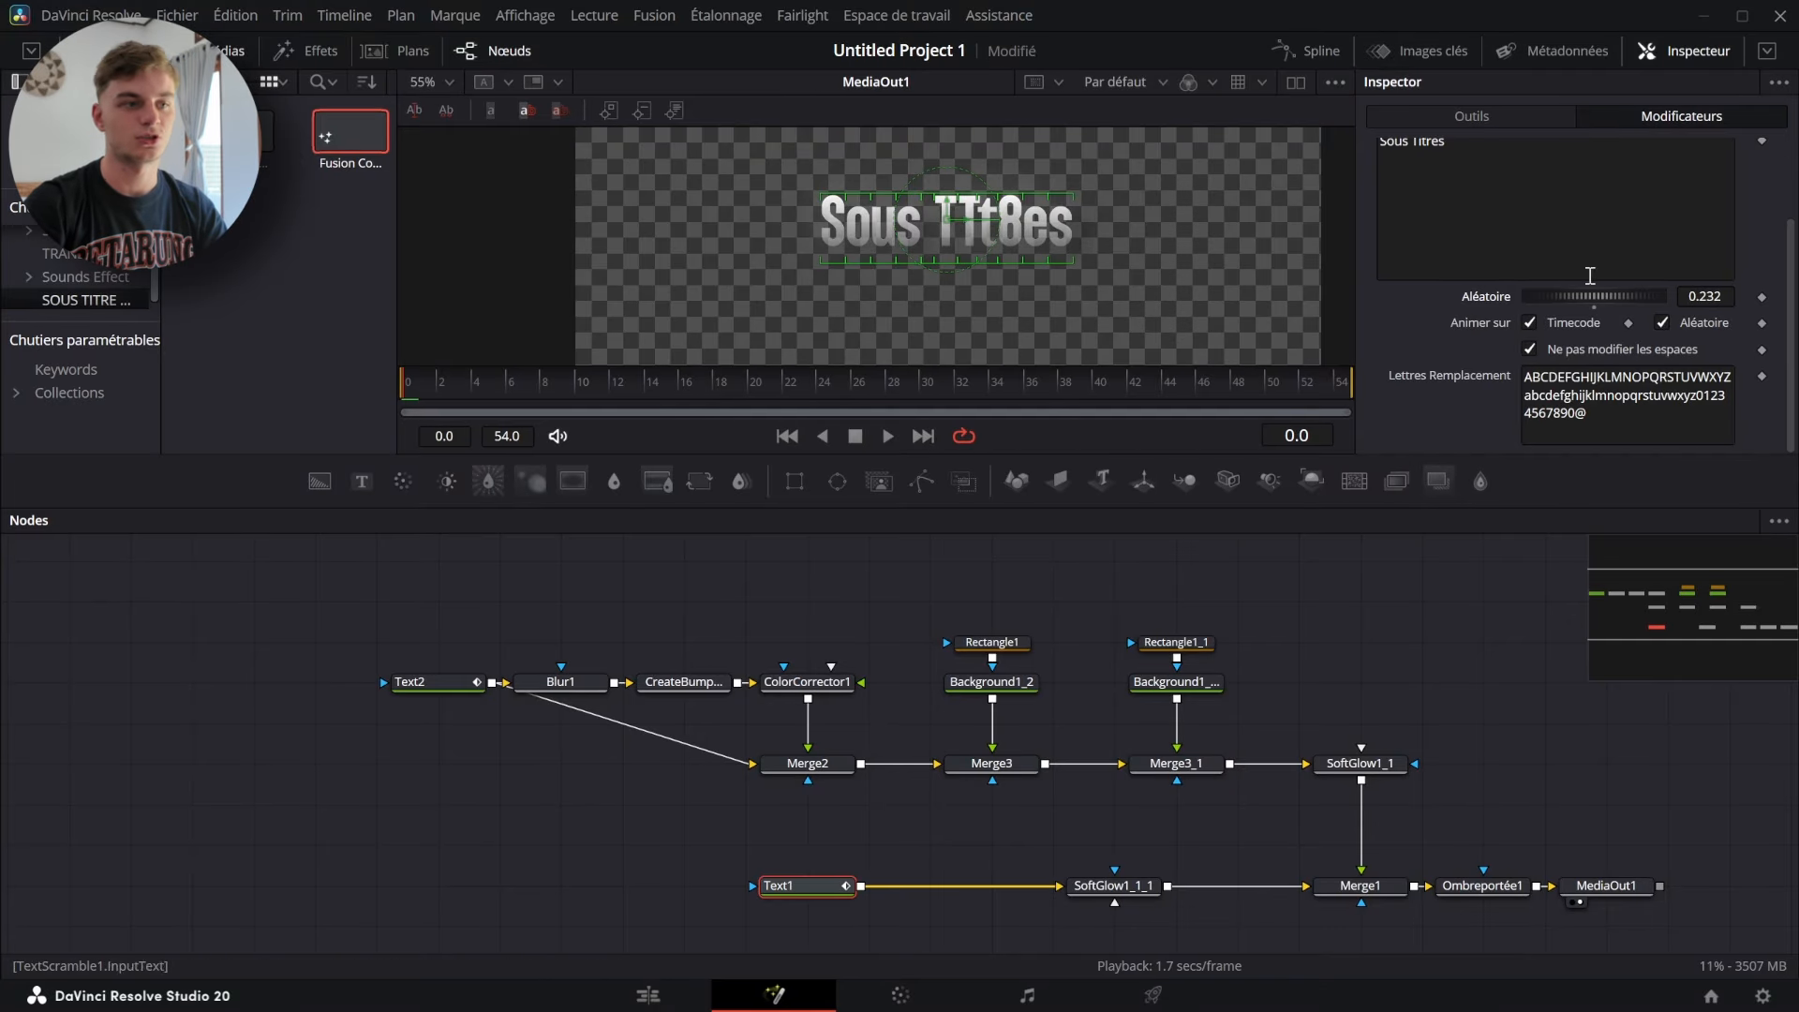
{"action": "left_click_drag", "start_coordinate": [1570, 289], "coordinate": [1593, 296]}
{"action": "key", "text": "ctrl+z"}
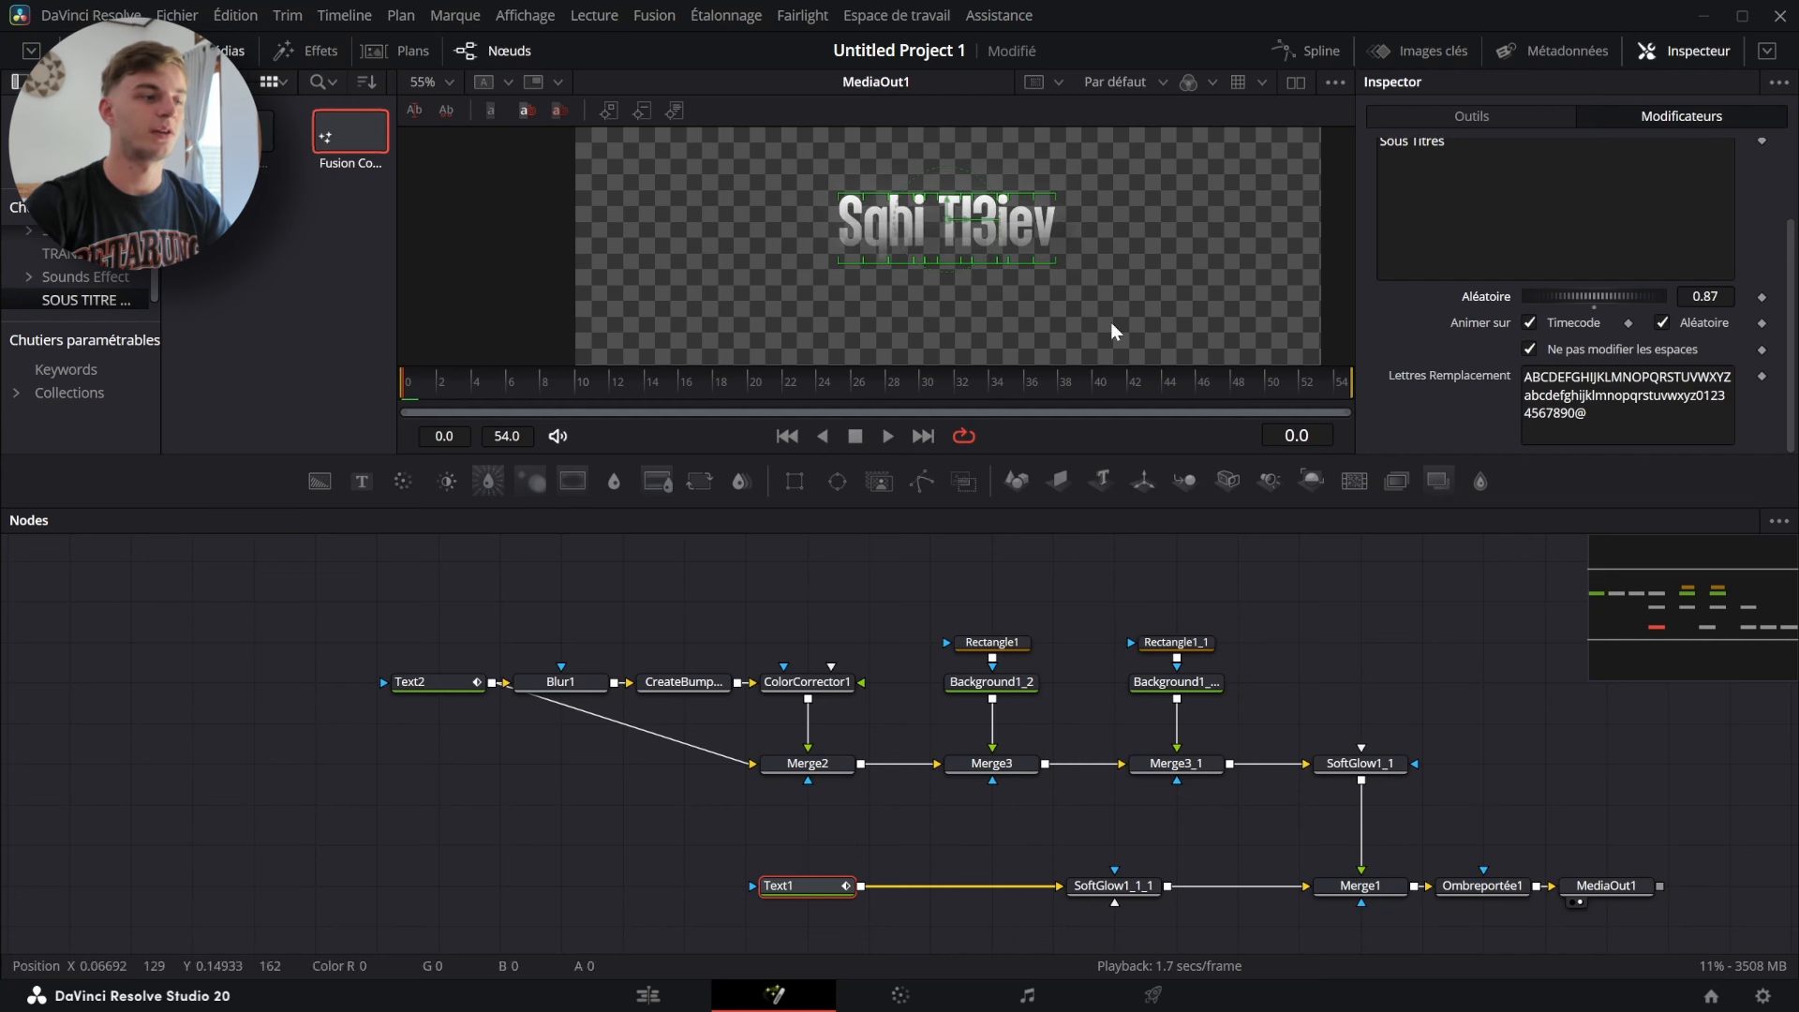
{"action": "left_click", "coordinate": [1763, 297]}
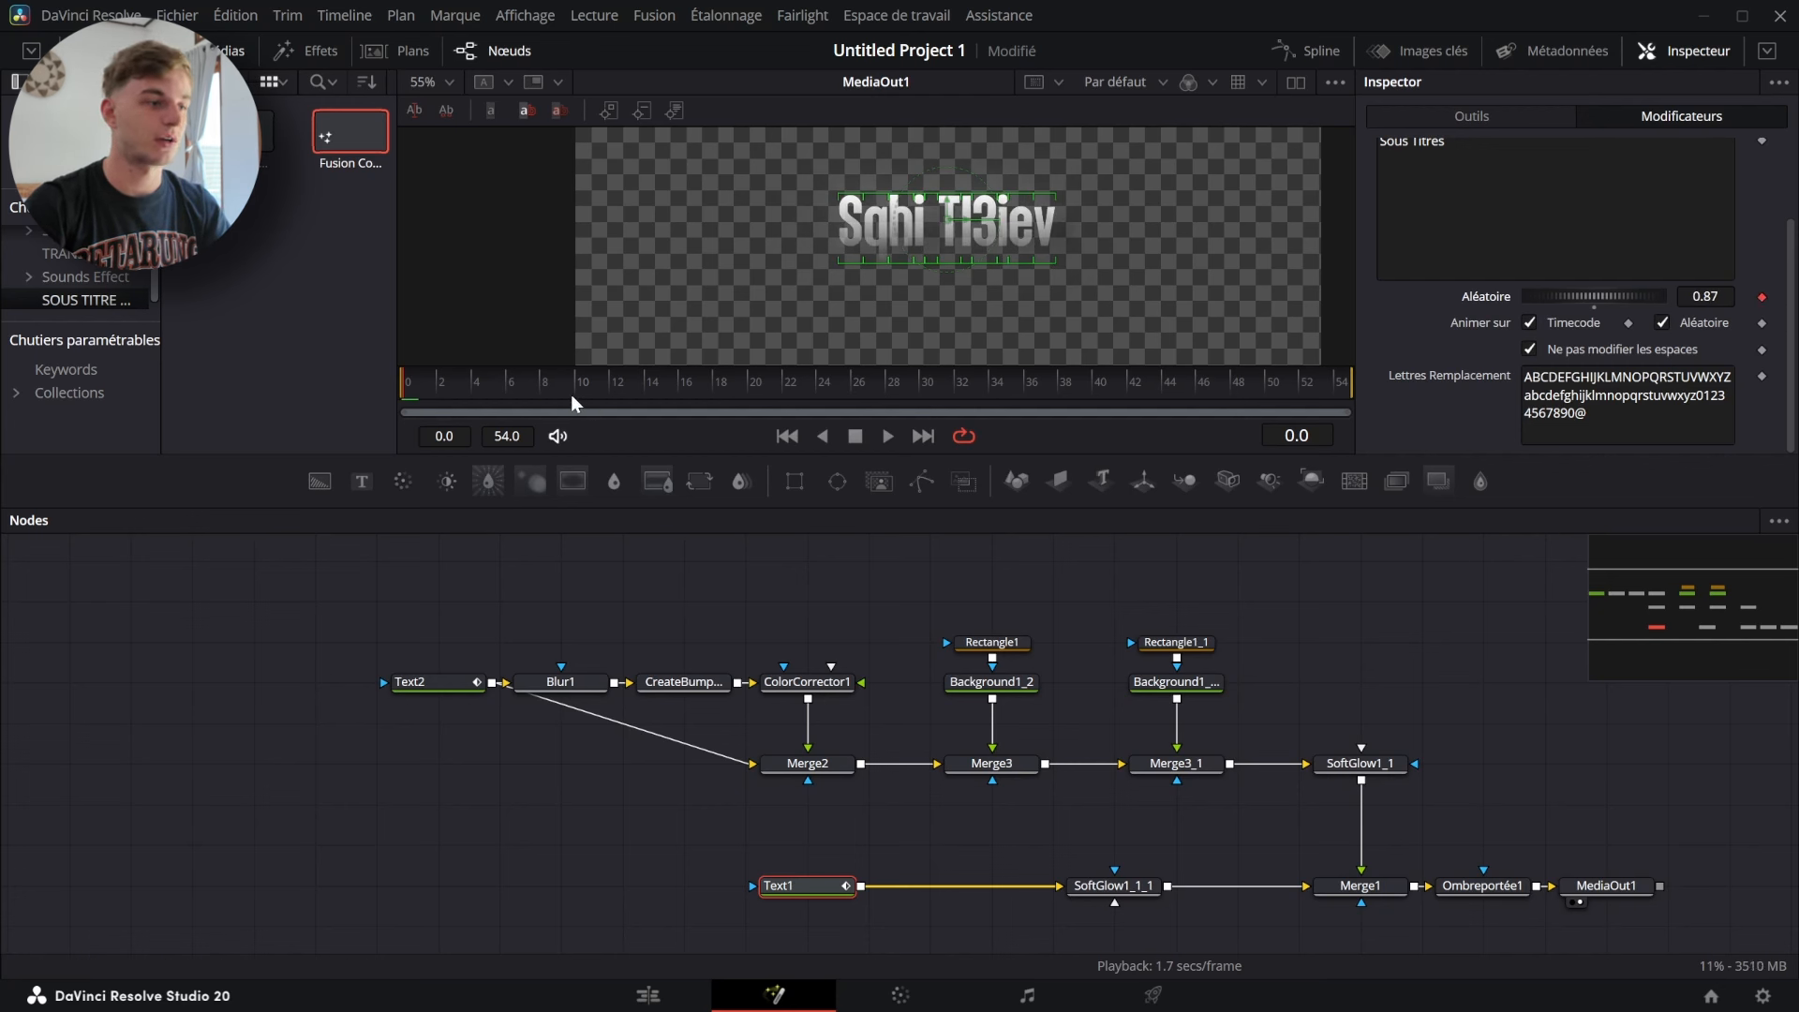
- Keyframe Text1's scramble randomness to 0.0 at frame 15 and raise its frame 0 keyframe to 0.921
{"action": "left_click", "coordinate": [667, 386]}
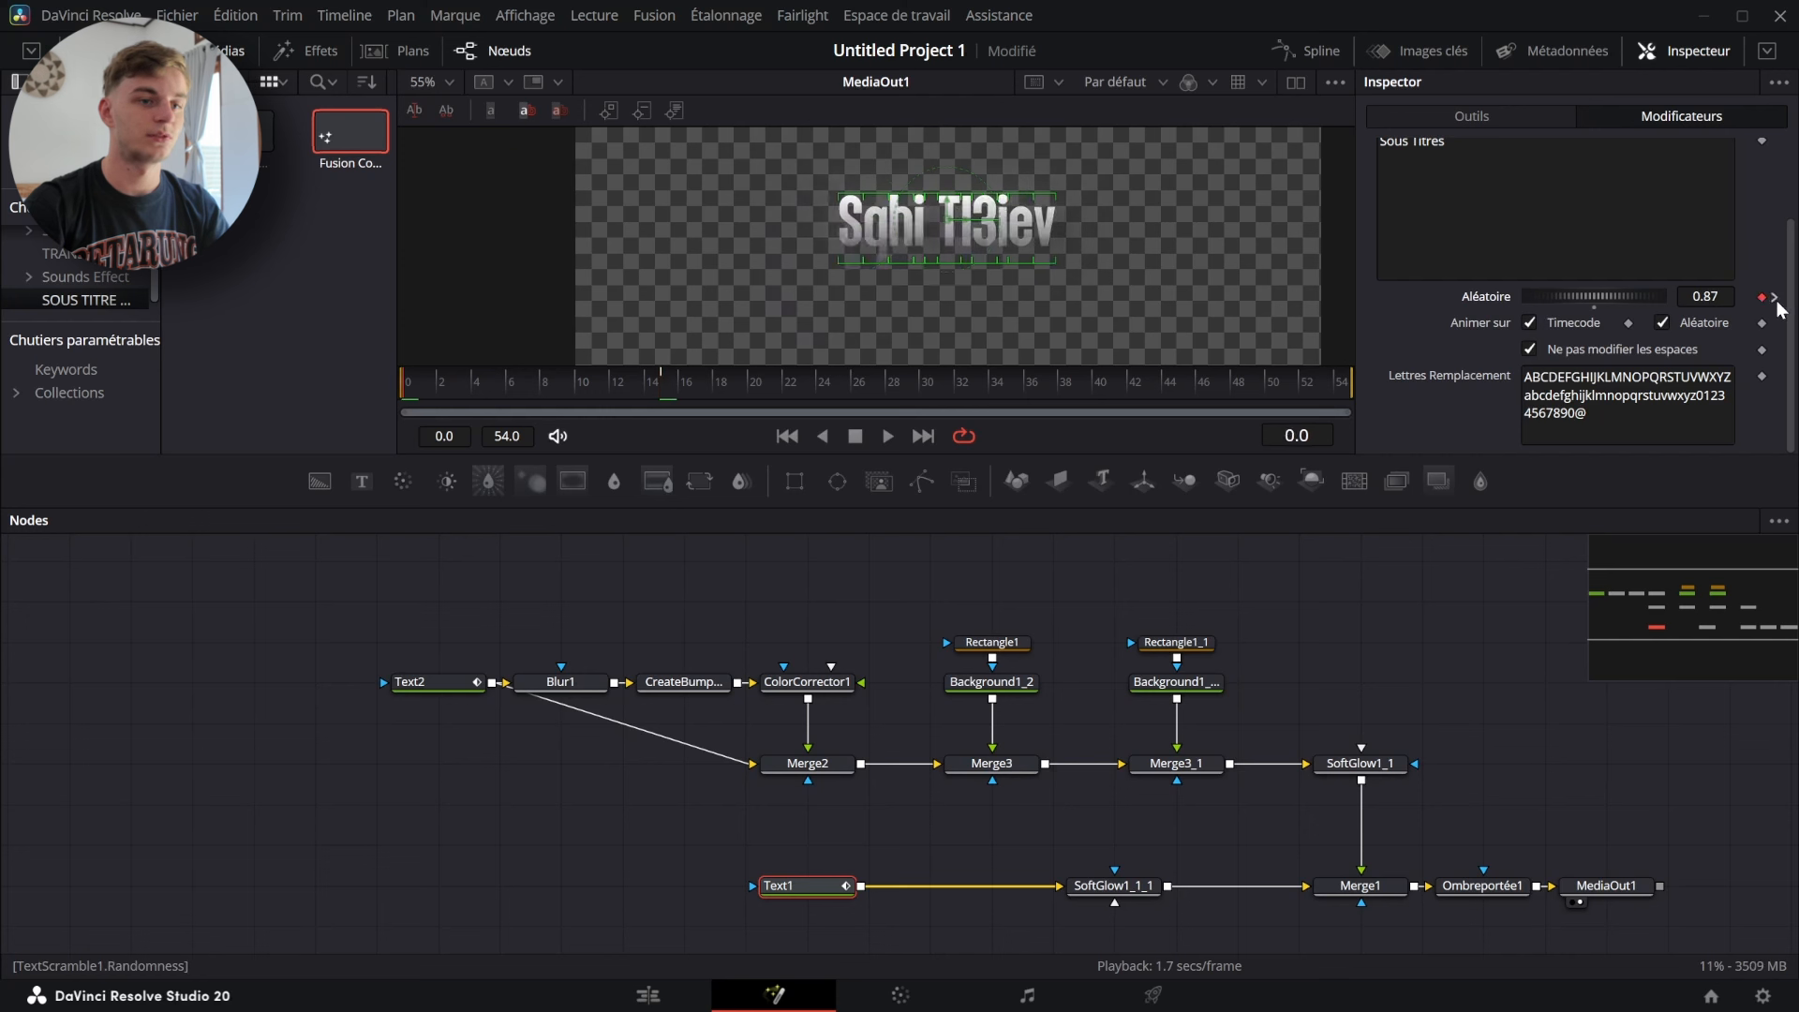
{"action": "left_click", "coordinate": [1776, 299]}
{"action": "left_click", "coordinate": [1593, 306]}
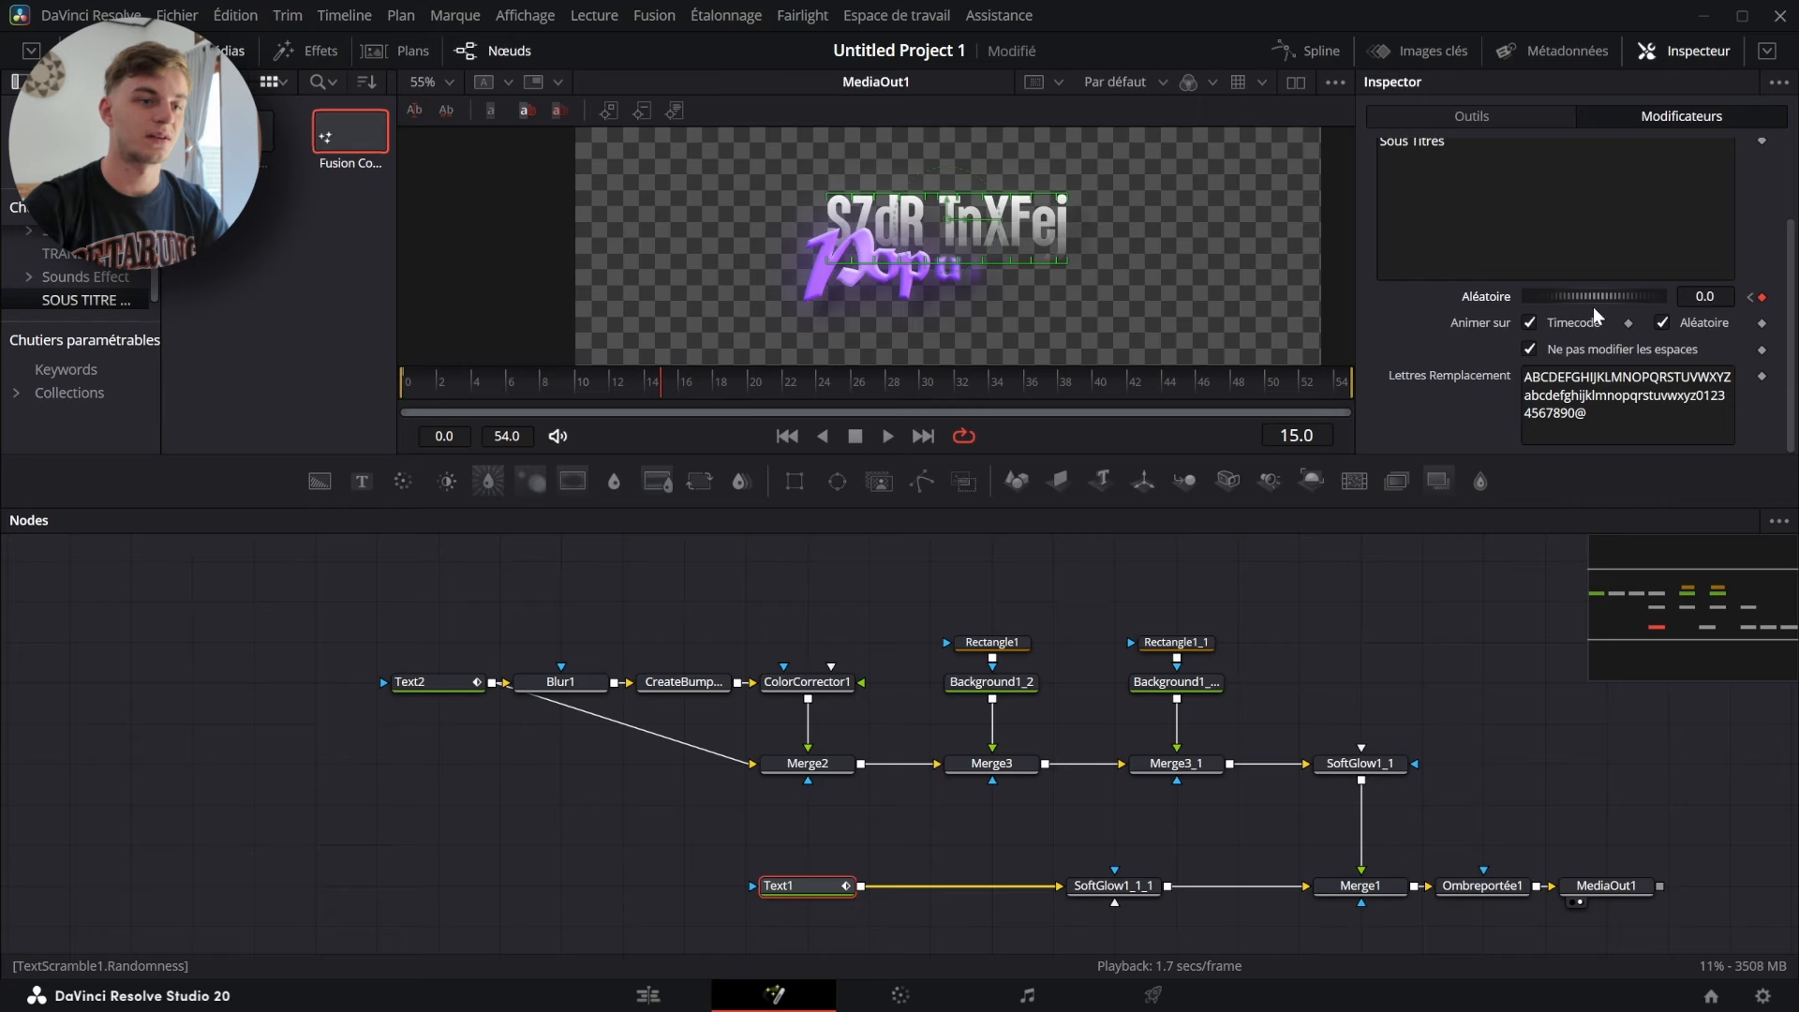
{"action": "left_click", "coordinate": [1751, 298]}
{"action": "mouse_move", "coordinate": [1593, 295]}
{"action": "left_mouse_down"}
{"action": "mouse_move", "coordinate": [1608, 294]}
{"action": "mouse_move", "coordinate": [1592, 300]}
{"action": "left_mouse_up"}
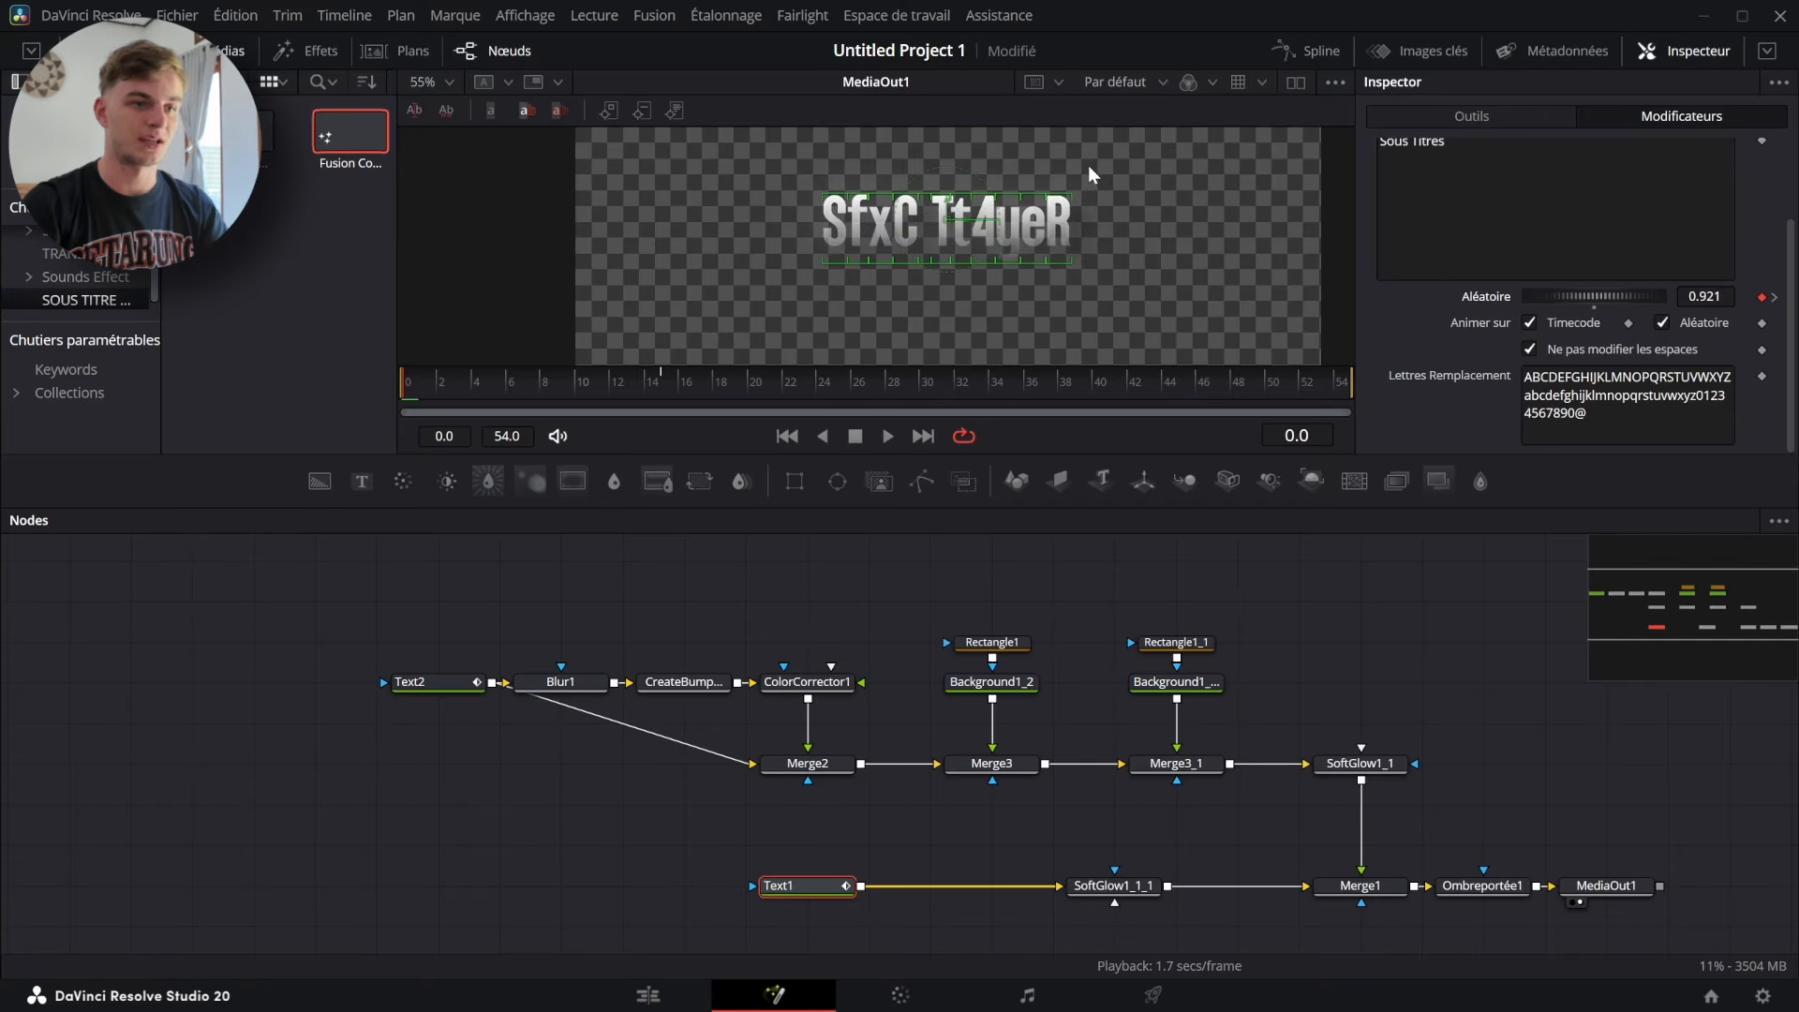
- Animate Text1's write-on with a shortened end keyframed at frame 0 and the full 1.0 end at frame 15
{"action": "left_click", "coordinate": [1518, 113]}
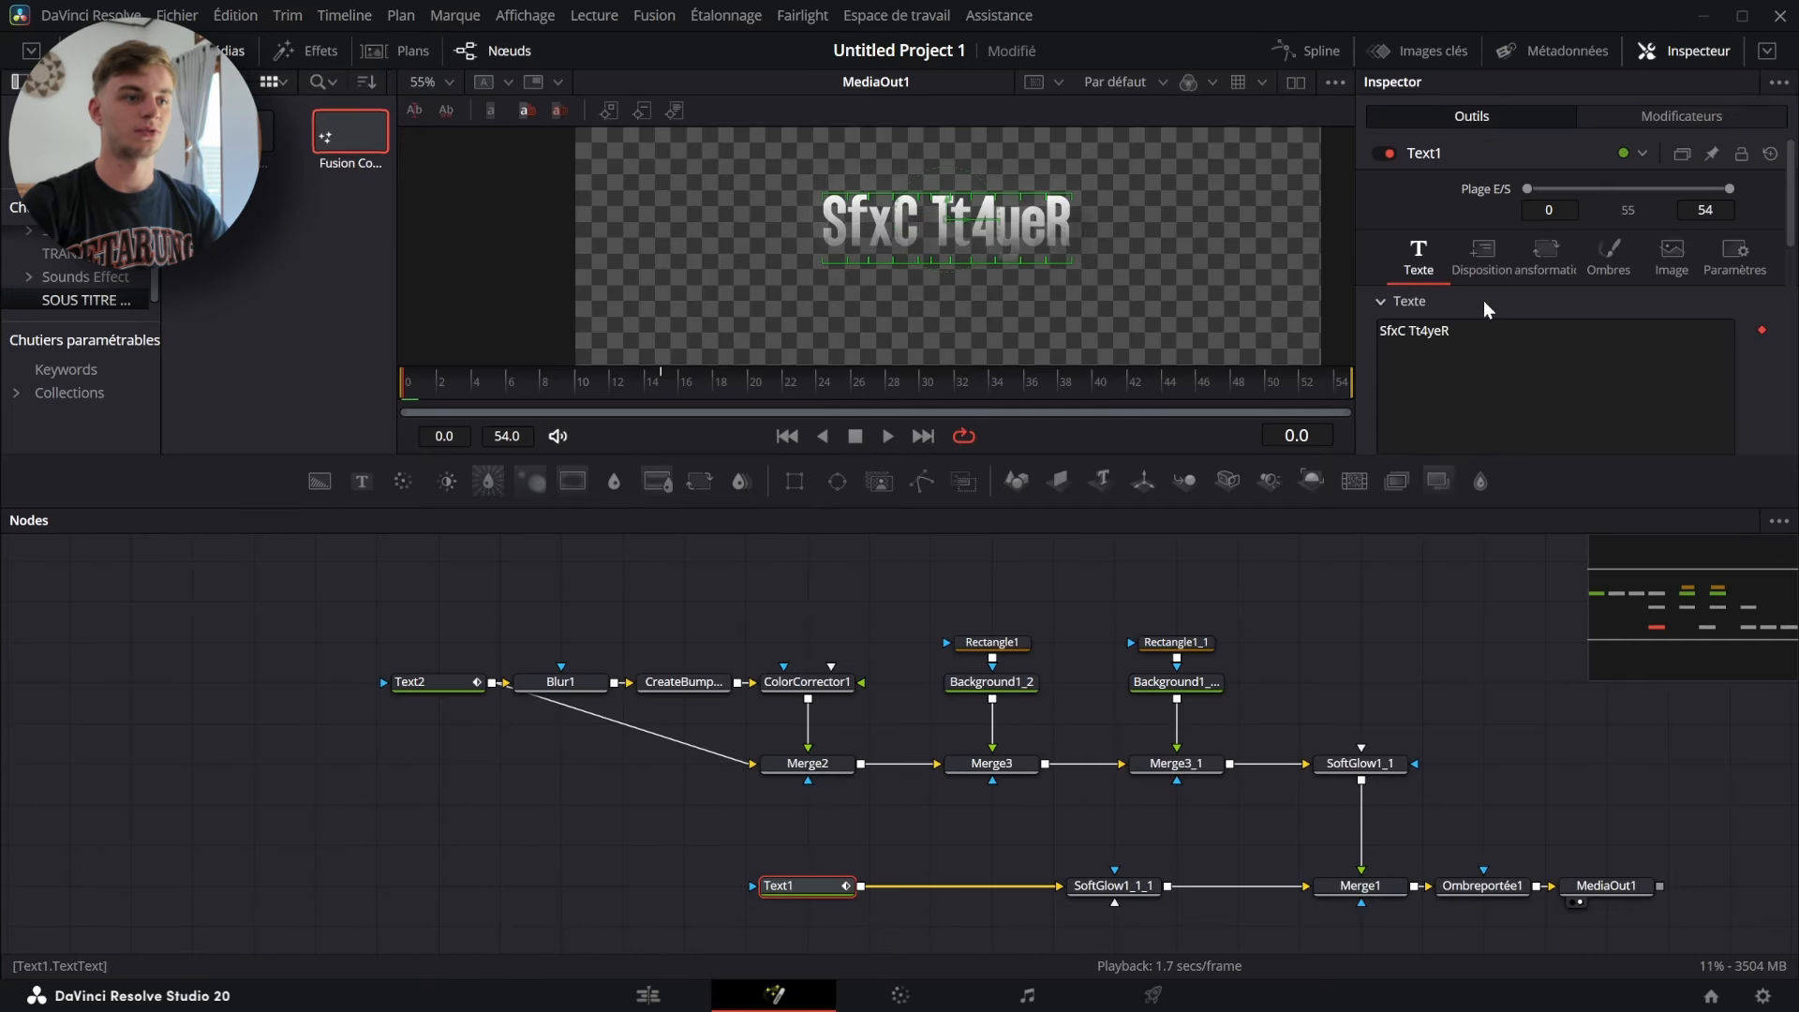
{"action": "scroll", "coordinate": [1672, 342], "scroll_direction": "down", "scroll_amount": 10}
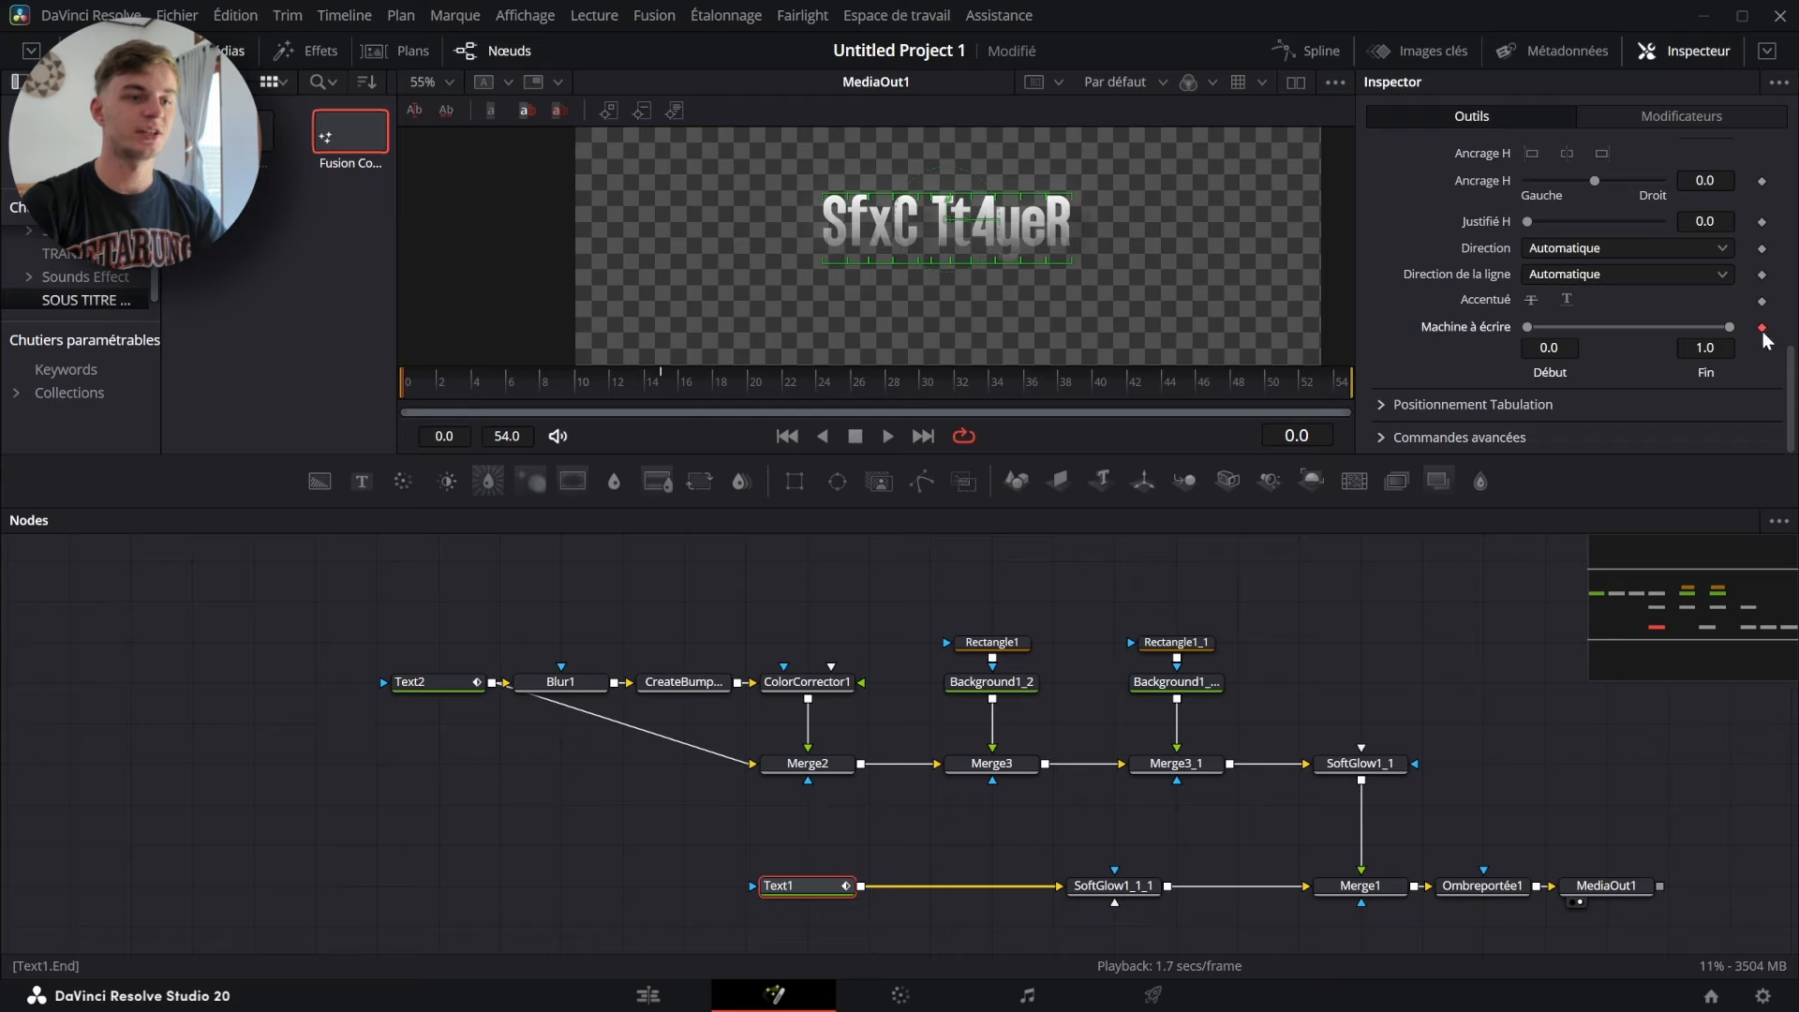
{"action": "left_click_drag", "start_coordinate": [1729, 327], "coordinate": [1642, 327]}
{"action": "left_click", "coordinate": [662, 382]}
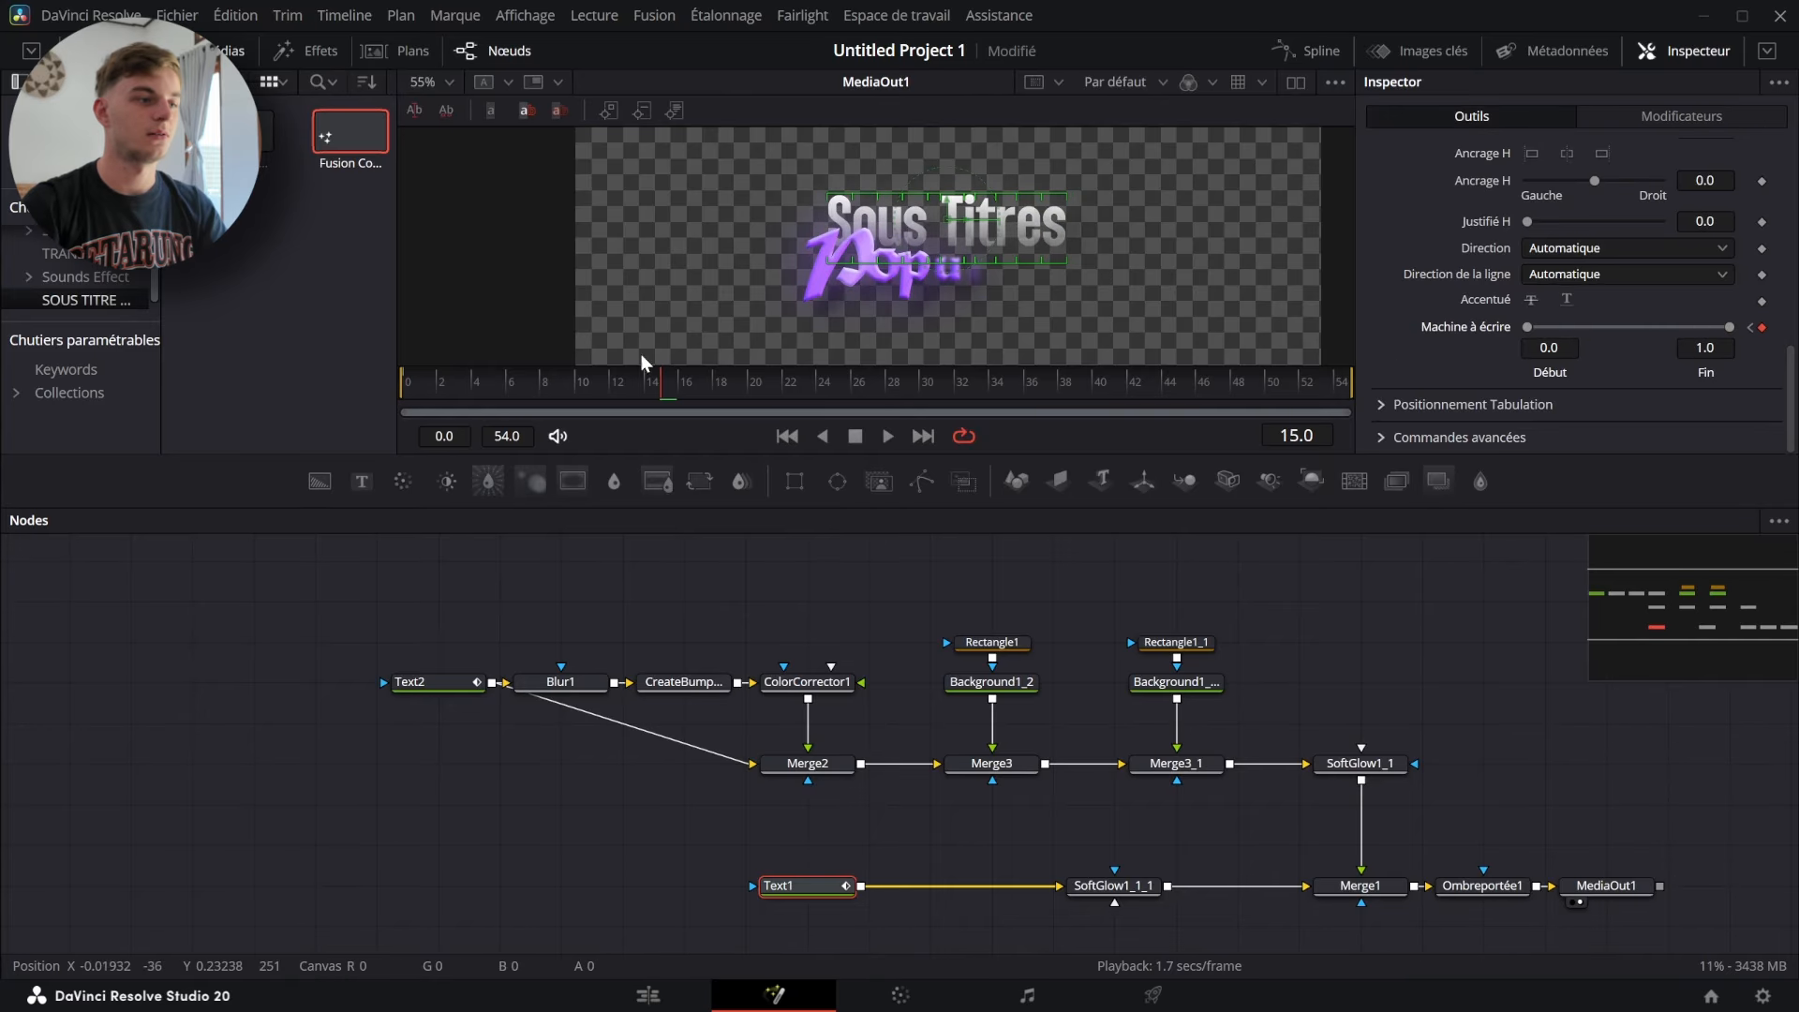